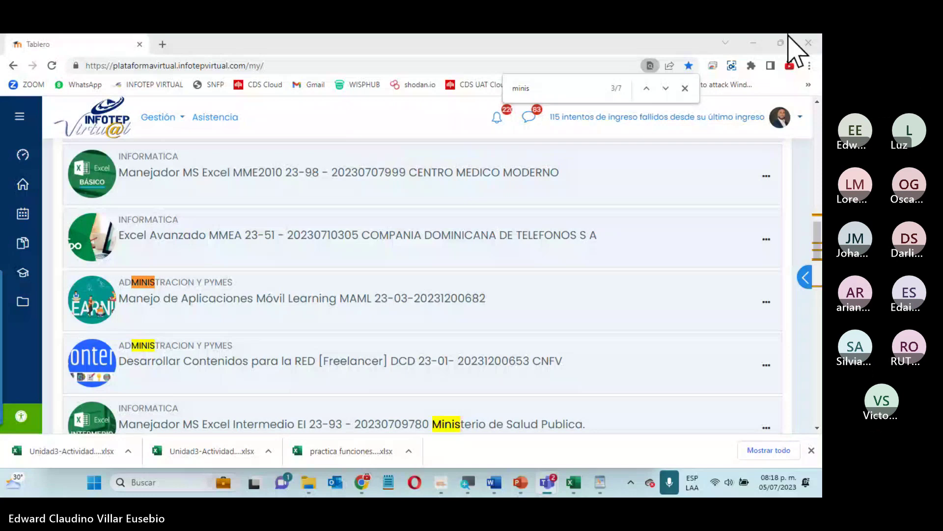
Step: Search the course dashboard page for "PATRIA" and locate the matching course in the list
{"action": "left_click", "coordinate": [558, 90]}
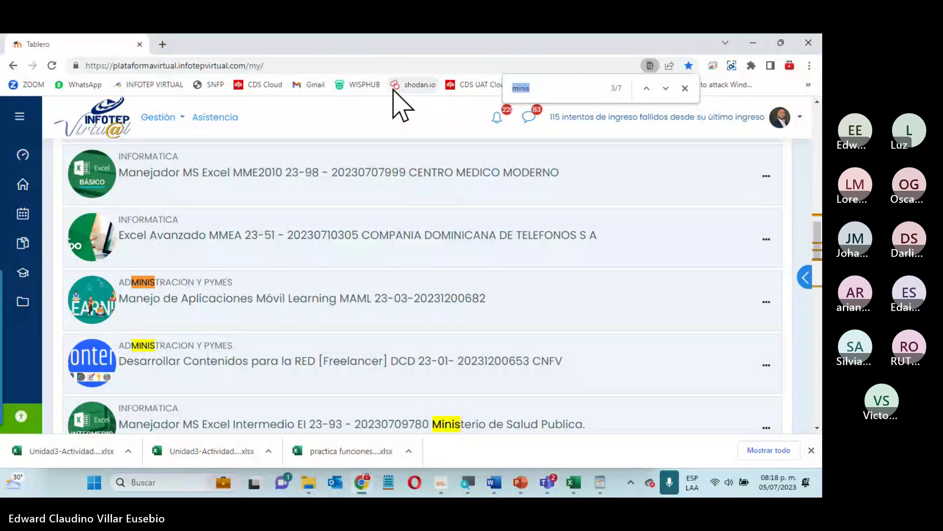
{"action": "type", "text": "PATRIA"}
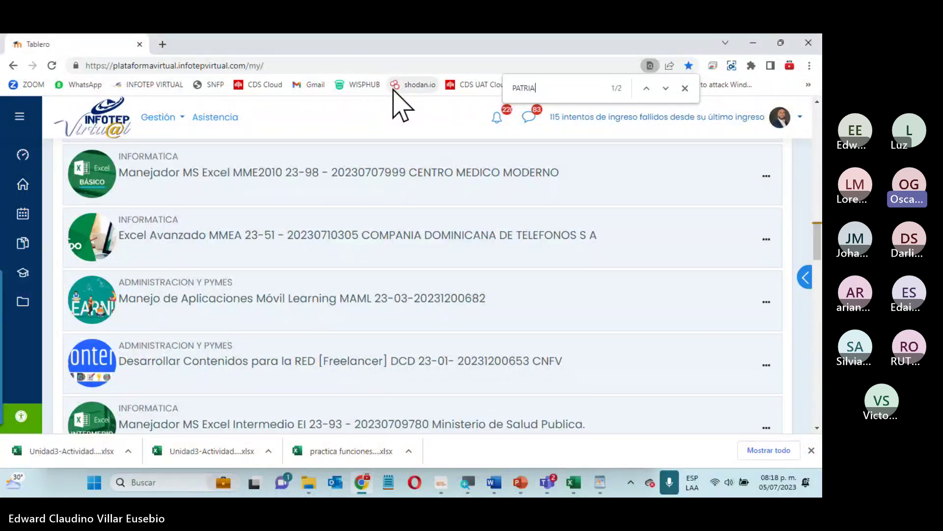
{"action": "key", "text": "Tab"}
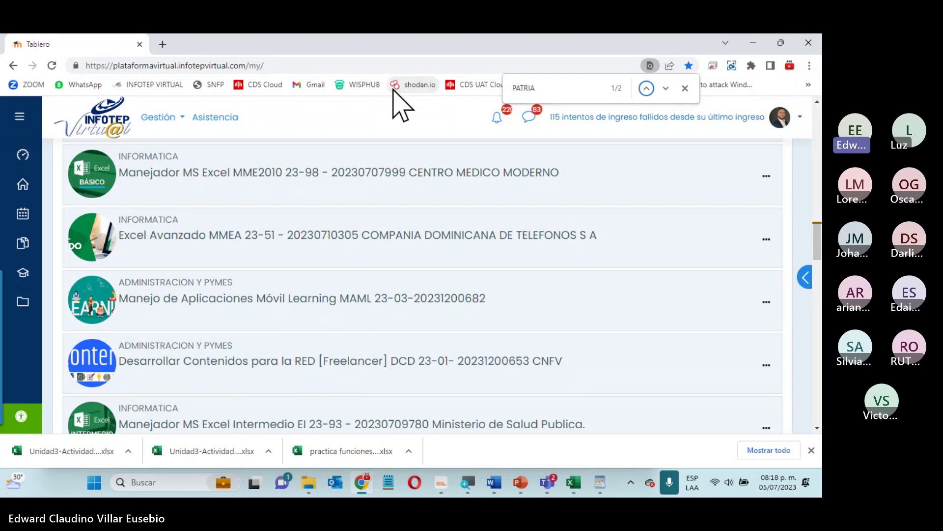
{"action": "left_click", "coordinate": [666, 88]}
{"action": "left_click", "coordinate": [667, 89]}
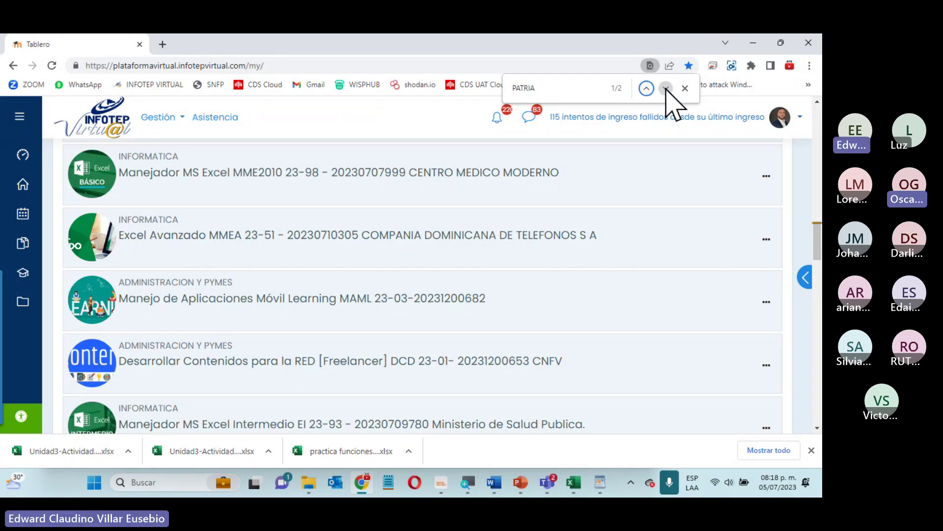
{"action": "scroll", "coordinate": [659, 213], "scroll_direction": "up", "scroll_amount": 5}
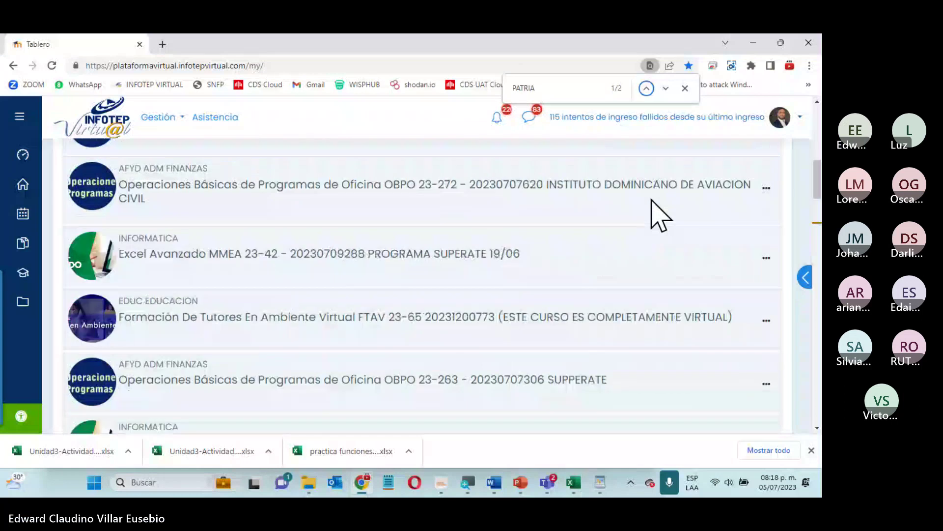
{"action": "scroll", "coordinate": [512, 331], "scroll_direction": "down", "scroll_amount": 7}
Step: Open the Manejador MS Excel MME2010 23-111 course for PATRIA COMPAÑIA DE SEGUROS S A in a new tab and switch to it
{"action": "right_click", "coordinate": [323, 290]}
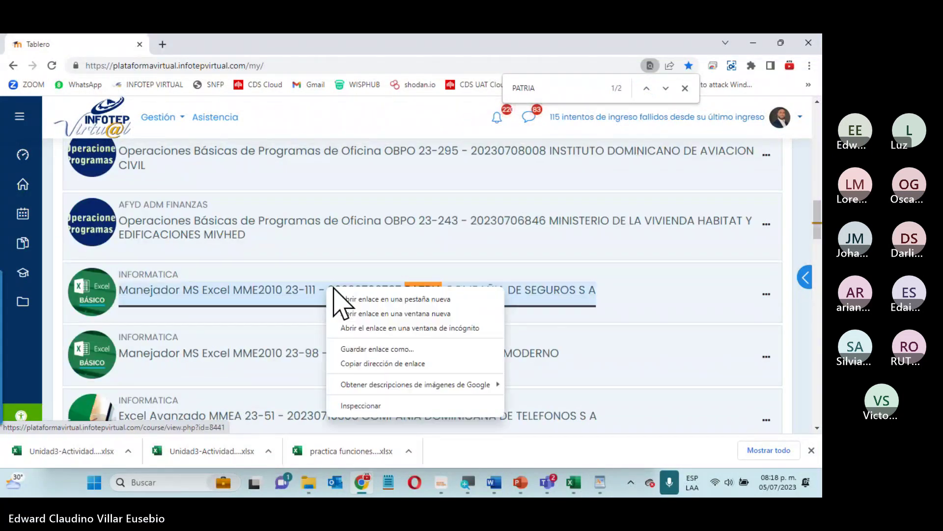
{"action": "left_click", "coordinate": [372, 301]}
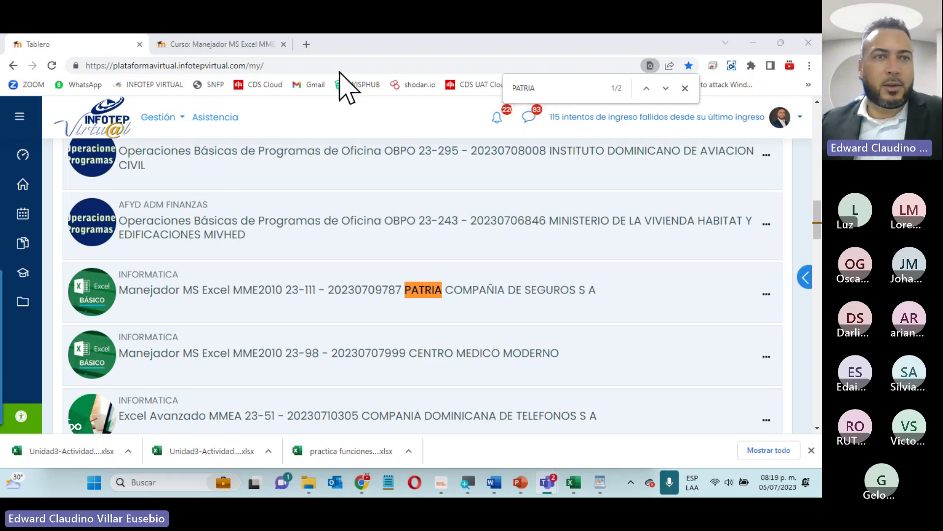
{"action": "left_click", "coordinate": [194, 46]}
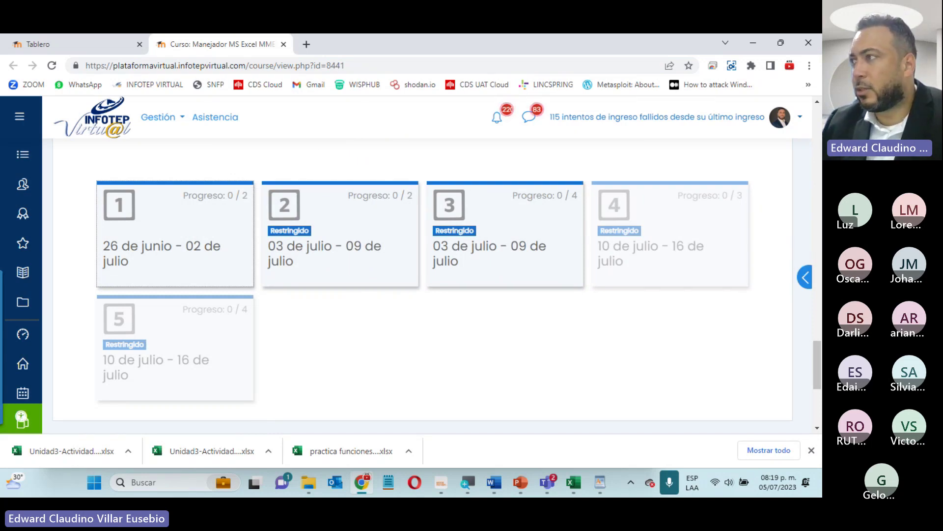
Step: Open course section 1 (26 de junio - 02 de julio), look through the Unidad 1 resources and activities, and close the section
{"action": "left_click", "coordinate": [188, 226]}
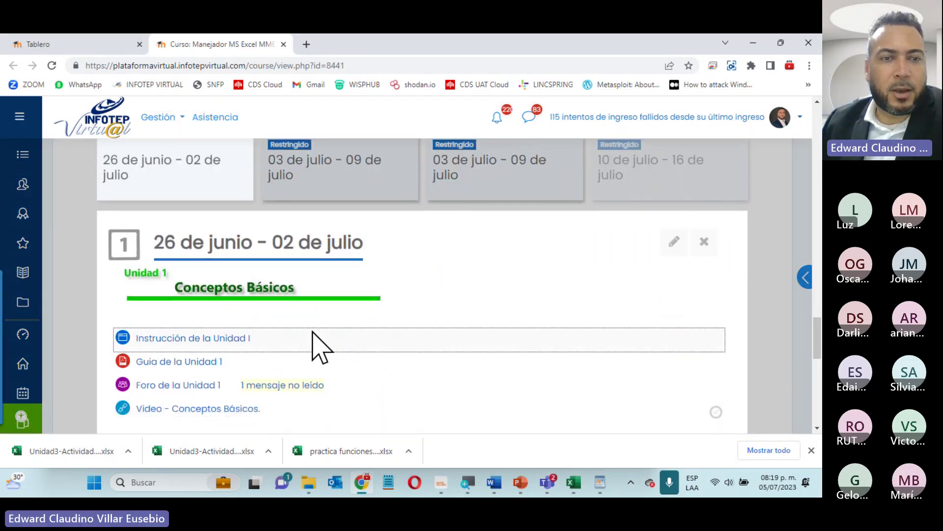
{"action": "scroll", "coordinate": [320, 348], "scroll_direction": "down", "scroll_amount": 4}
{"action": "scroll", "coordinate": [425, 400], "scroll_direction": "down", "scroll_amount": 2}
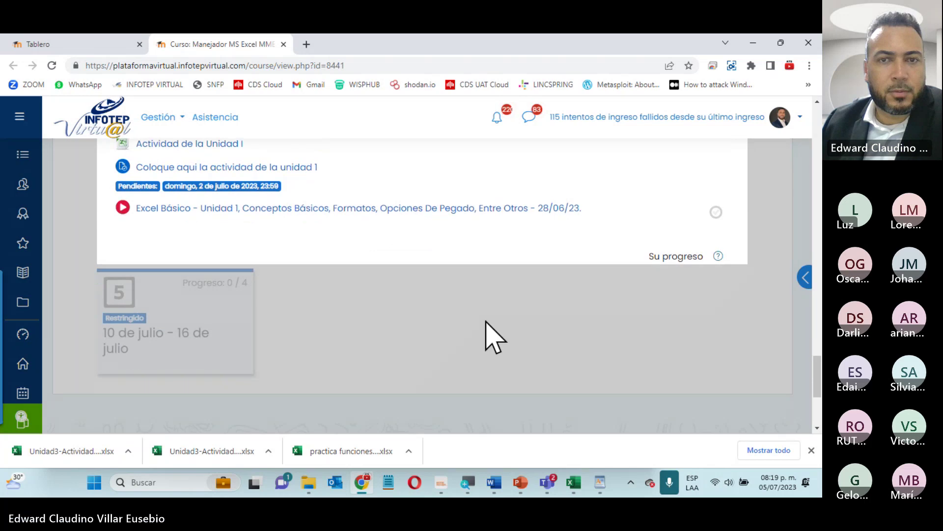
{"action": "scroll", "coordinate": [488, 337], "scroll_direction": "down", "scroll_amount": 4}
{"action": "scroll", "coordinate": [488, 337], "scroll_direction": "up", "scroll_amount": 8}
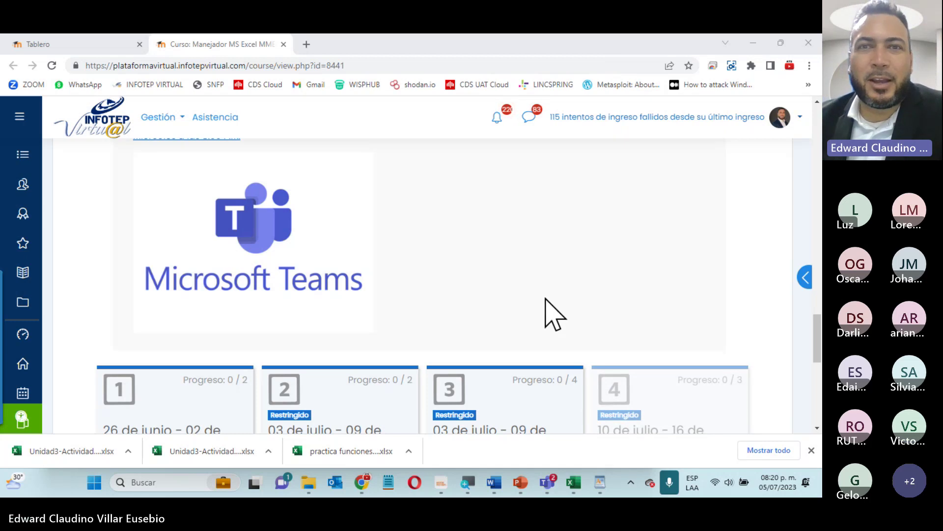
Step: Open course section 2 (03 de julio - 09 de julio), look over the Unidad 2 resources, and close the section
{"action": "left_click", "coordinate": [330, 388]}
{"action": "left_click", "coordinate": [330, 389]}
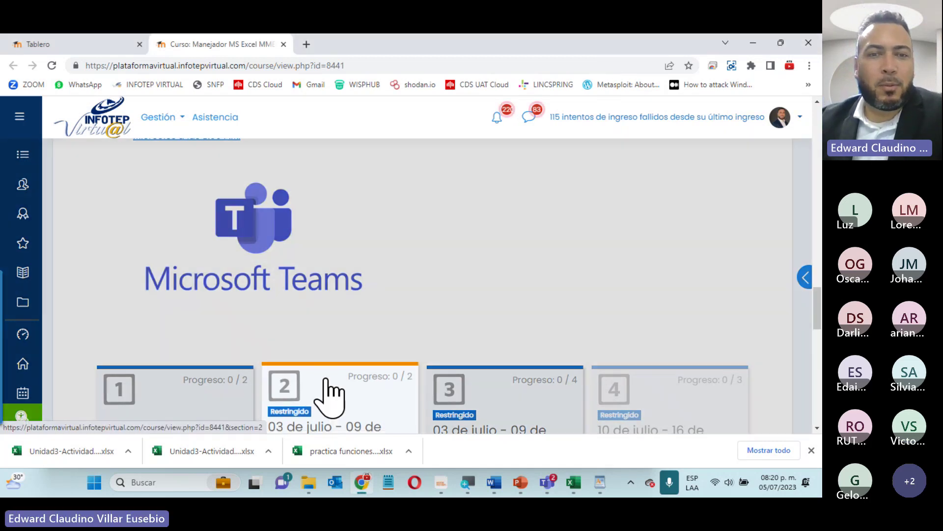
{"action": "scroll", "coordinate": [480, 305], "scroll_direction": "down", "scroll_amount": 4}
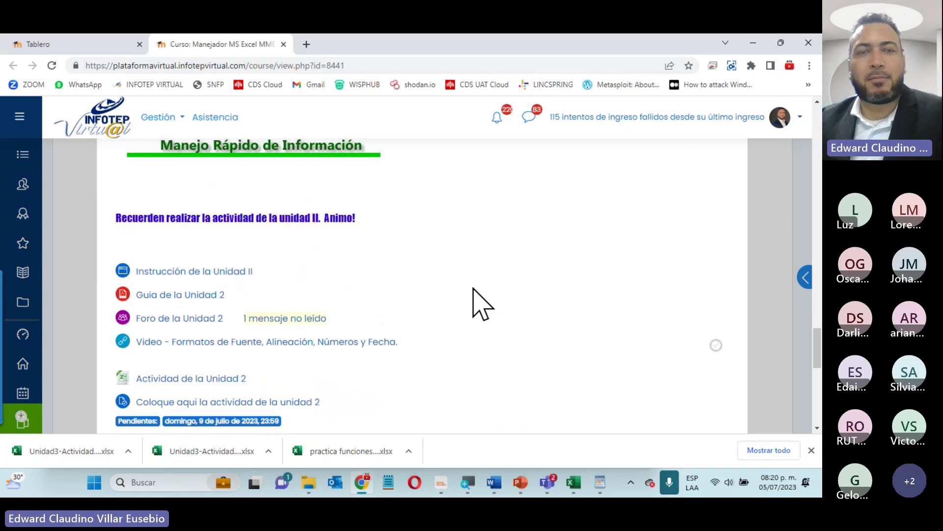
{"action": "scroll", "coordinate": [481, 305], "scroll_direction": "down", "scroll_amount": 2}
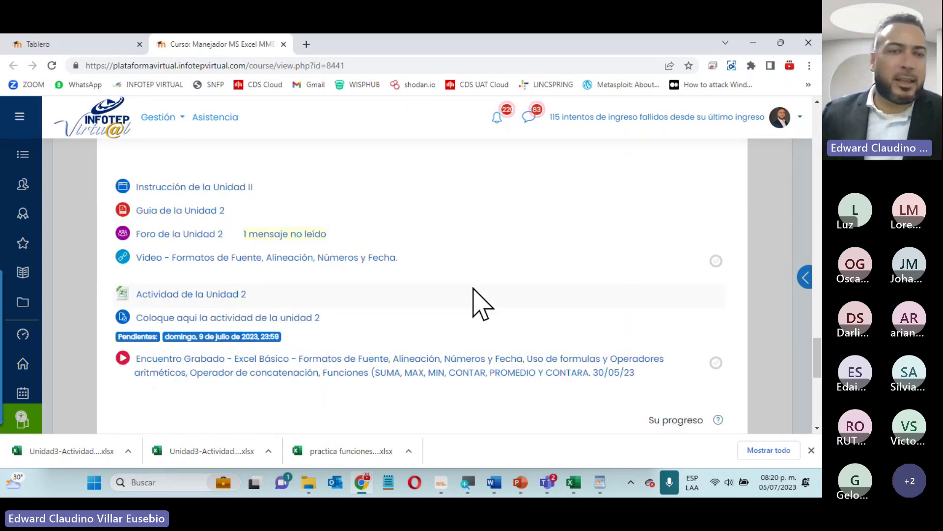
{"action": "scroll", "coordinate": [480, 305], "scroll_direction": "up", "scroll_amount": 4}
{"action": "scroll", "coordinate": [480, 305], "scroll_direction": "up", "scroll_amount": 4}
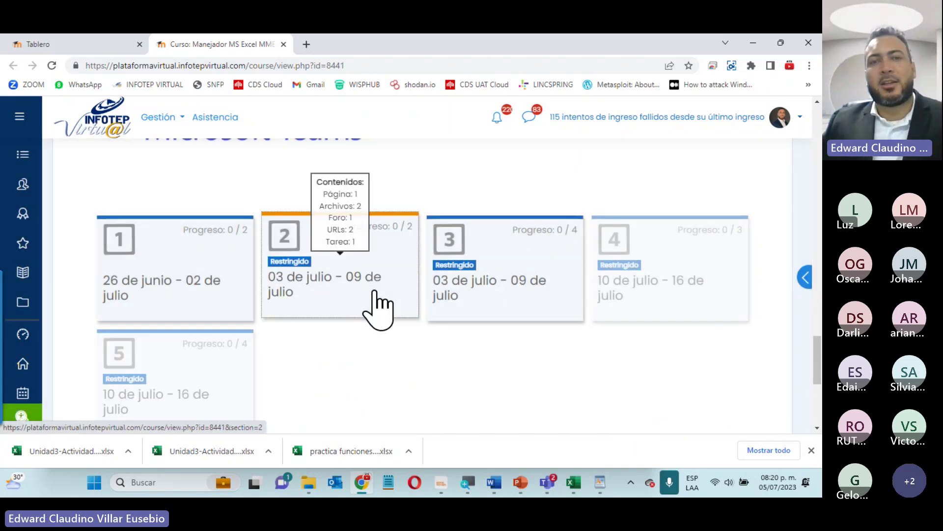
Step: Reopen section 2 and examine the Unidad 2 activity, its submission deadline and the recorded session
{"action": "left_click", "coordinate": [353, 265]}
{"action": "scroll", "coordinate": [351, 270], "scroll_direction": "down", "scroll_amount": 6}
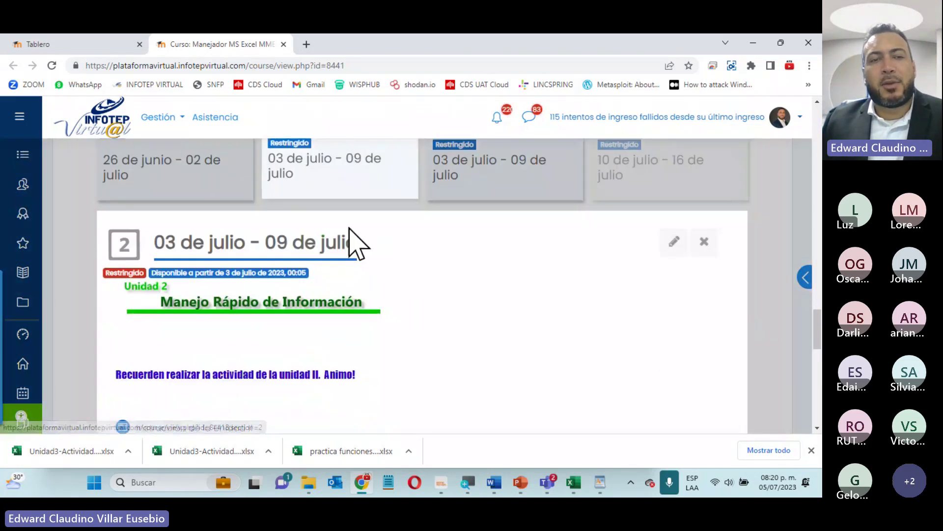
{"action": "scroll", "coordinate": [344, 241], "scroll_direction": "up", "scroll_amount": 2}
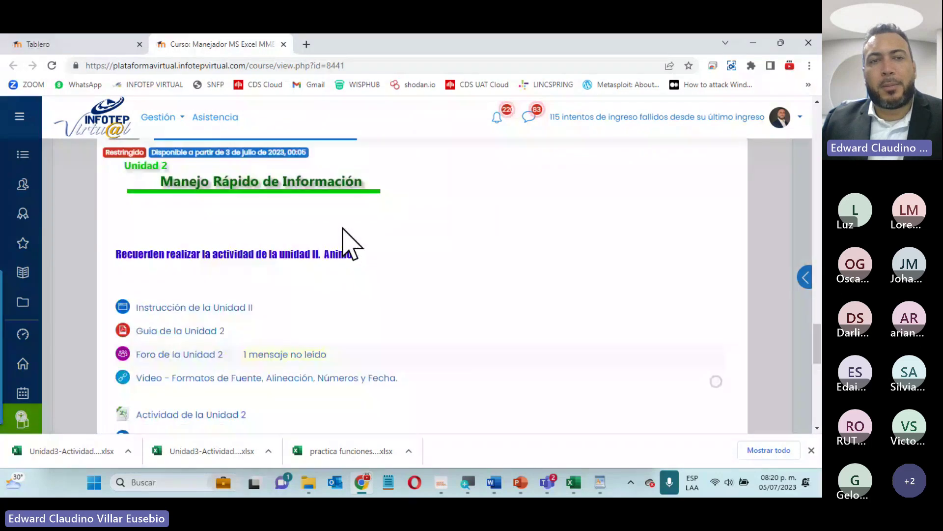
{"action": "scroll", "coordinate": [350, 243], "scroll_direction": "down", "scroll_amount": 3}
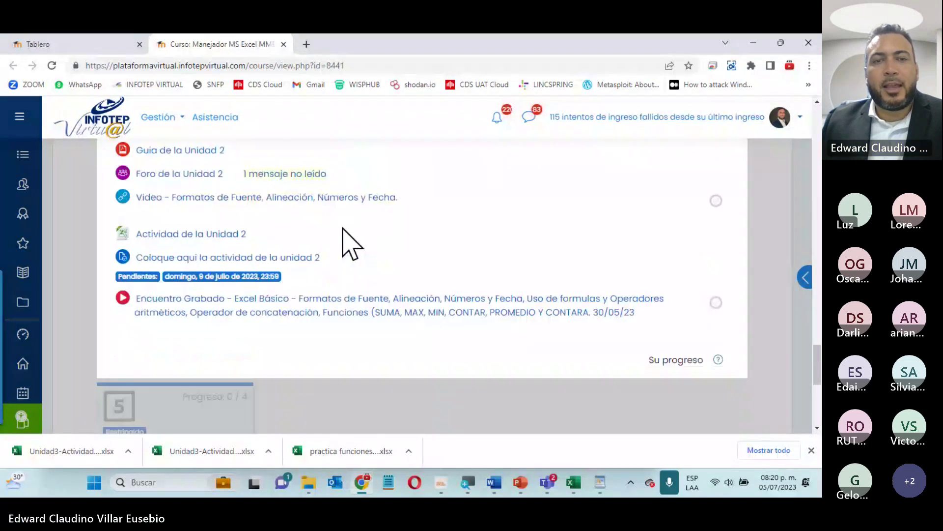
{"action": "scroll", "coordinate": [343, 229], "scroll_direction": "up", "scroll_amount": 2}
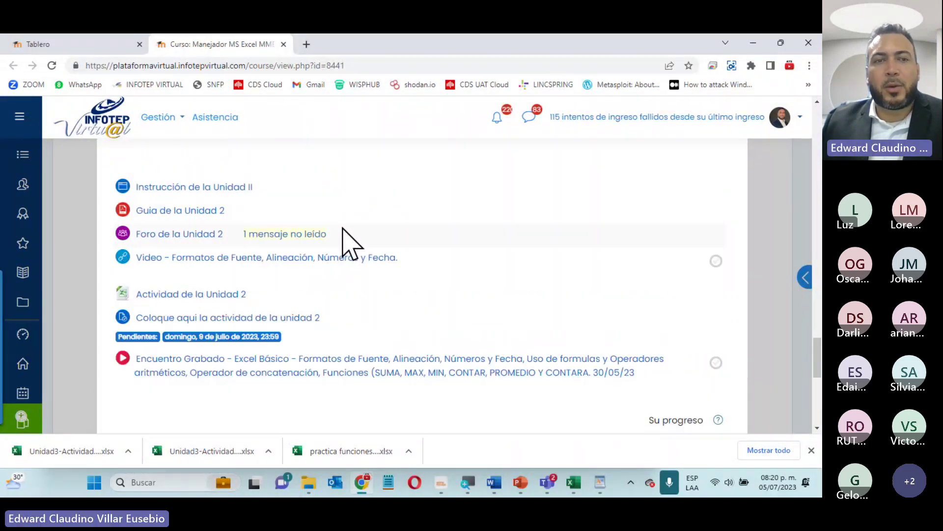
{"action": "scroll", "coordinate": [343, 229], "scroll_direction": "up", "scroll_amount": 2}
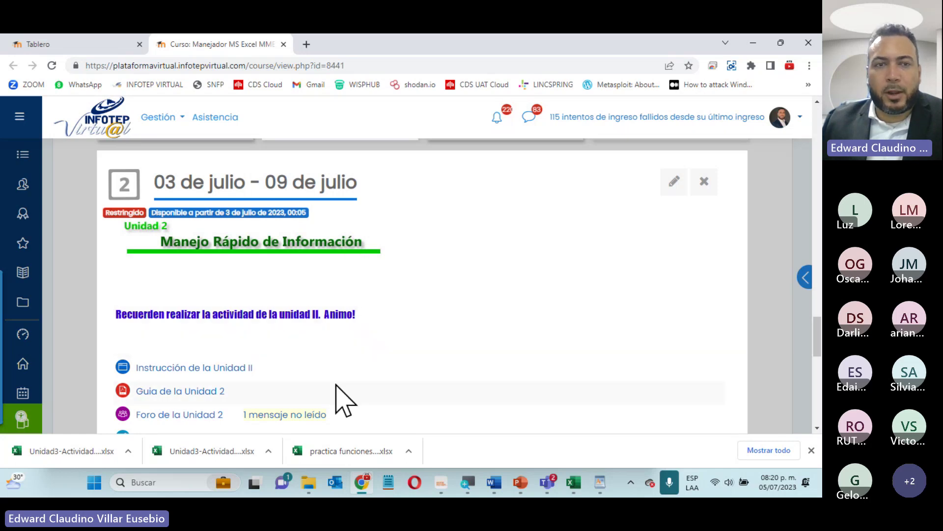
Step: Switch to section 3 and examine the resources of Unidad 3, Funciones y Fórmulas
{"action": "scroll", "coordinate": [337, 393], "scroll_direction": "up", "scroll_amount": 4}
{"action": "scroll", "coordinate": [498, 342], "scroll_direction": "down", "scroll_amount": 3}
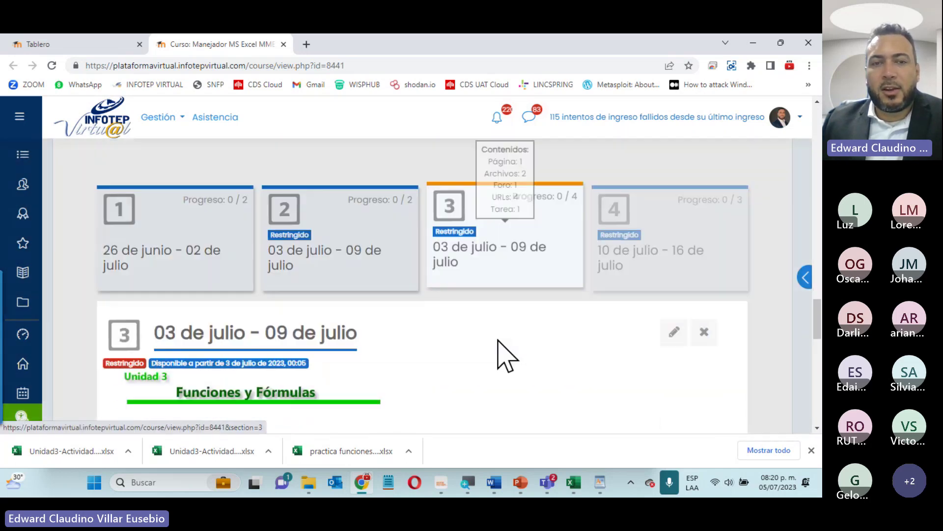
{"action": "scroll", "coordinate": [498, 341], "scroll_direction": "down", "scroll_amount": 1}
{"action": "scroll", "coordinate": [497, 340], "scroll_direction": "down", "scroll_amount": 1}
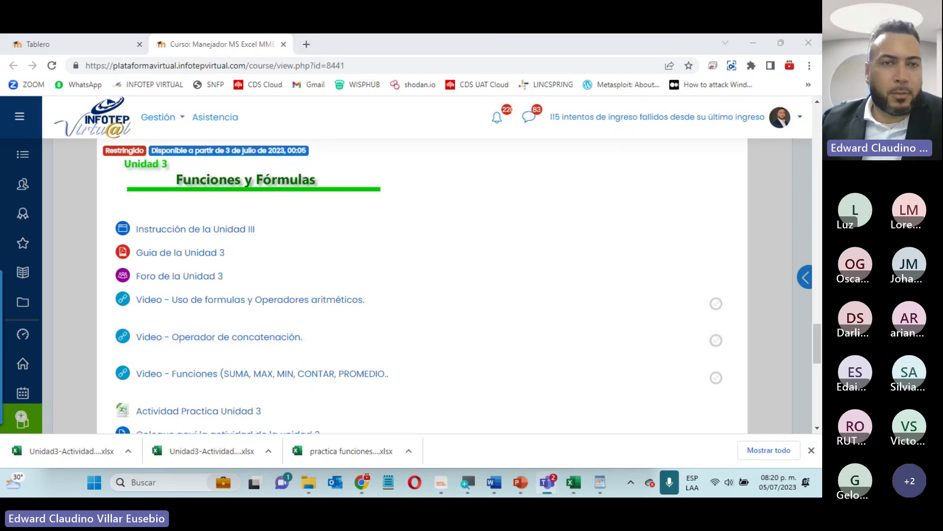
Step: Return to section 2 and open Instrucción de la Unidad II and Guia de la Unidad 2 in separate new tabs
{"action": "scroll", "coordinate": [516, 294], "scroll_direction": "up", "scroll_amount": 7}
{"action": "left_click", "coordinate": [326, 362]}
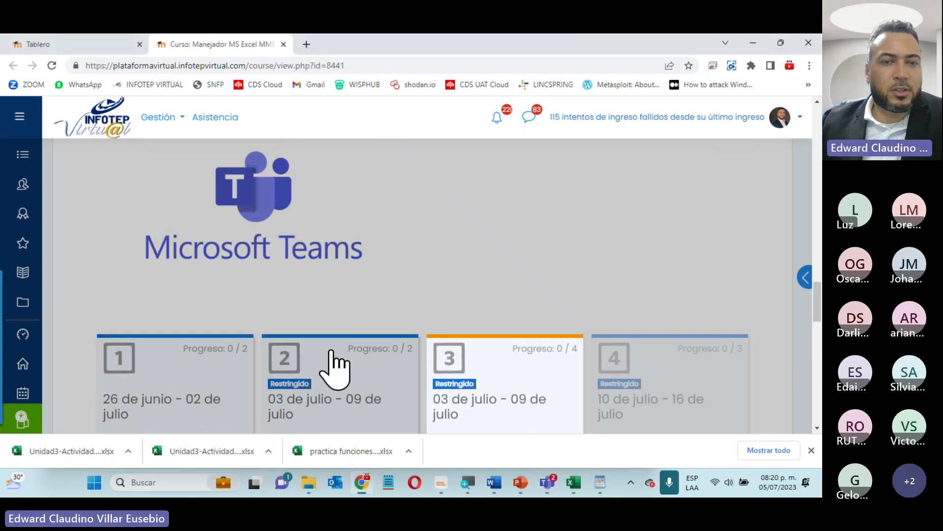
{"action": "scroll", "coordinate": [346, 340], "scroll_direction": "down", "scroll_amount": 4}
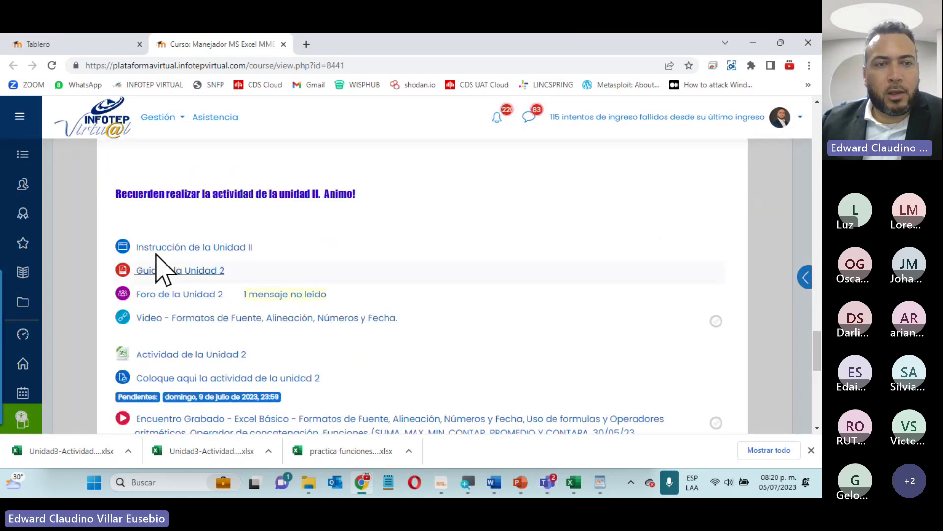
{"action": "right_click", "coordinate": [211, 250]}
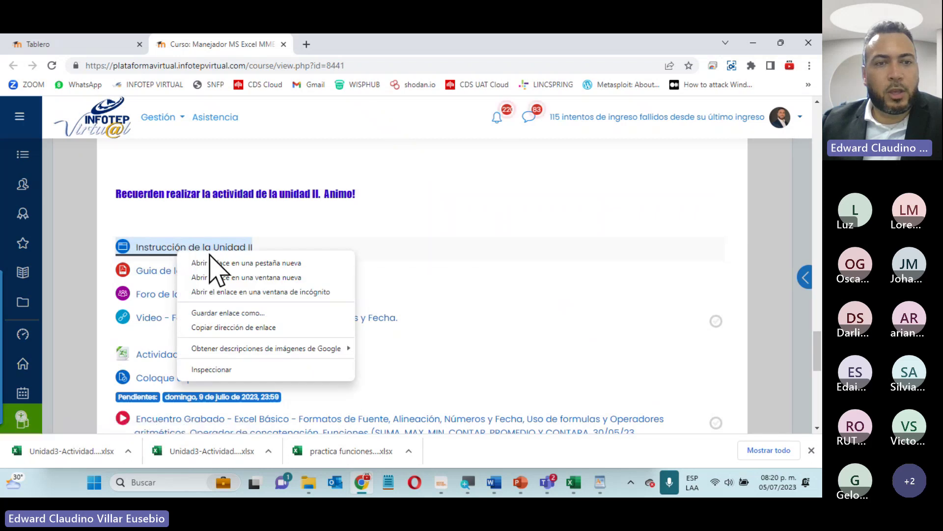
{"action": "left_click", "coordinate": [224, 261]}
{"action": "right_click", "coordinate": [173, 274]}
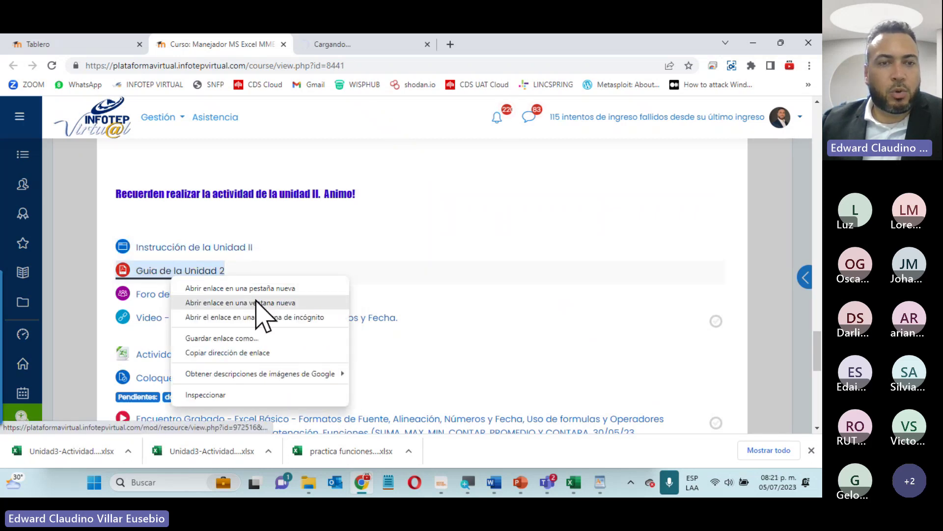
{"action": "left_click", "coordinate": [261, 289]}
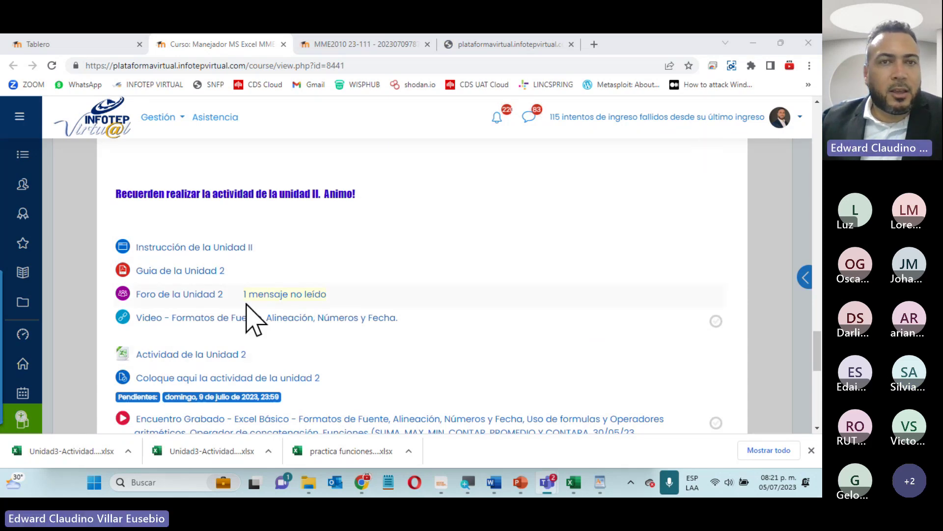
Step: Read through the Instrucción de la Unidad II page and close its tab
{"action": "left_click", "coordinate": [367, 46]}
{"action": "scroll", "coordinate": [448, 231], "scroll_direction": "down", "scroll_amount": 2}
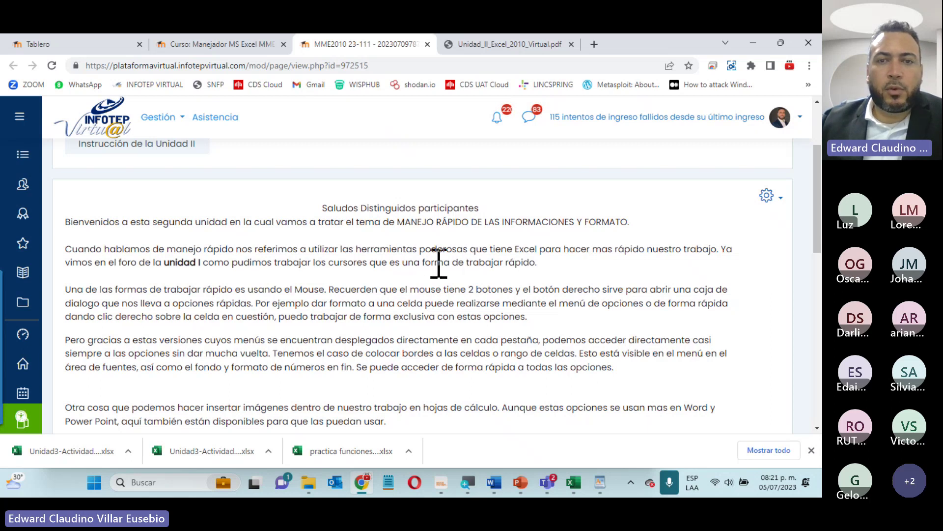
{"action": "scroll", "coordinate": [659, 275], "scroll_direction": "down", "scroll_amount": 3}
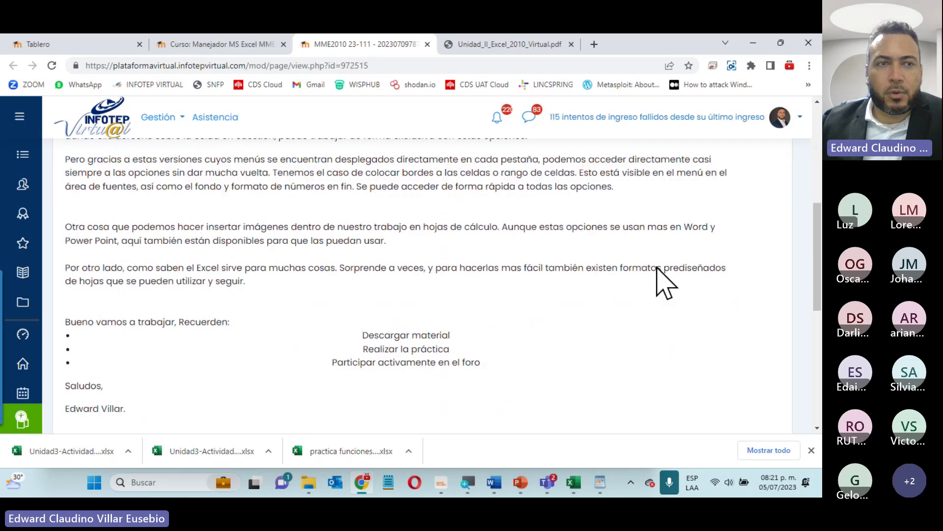
{"action": "scroll", "coordinate": [659, 267], "scroll_direction": "up", "scroll_amount": 2}
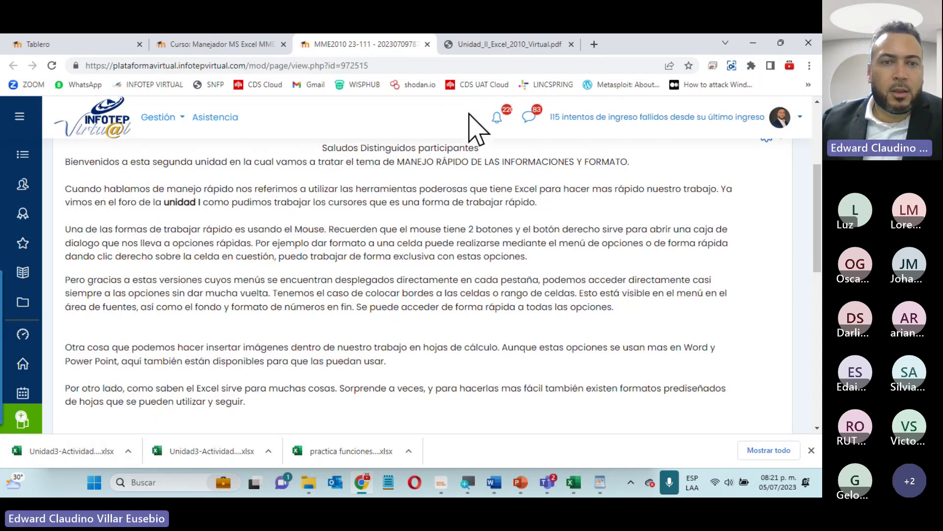
{"action": "left_click", "coordinate": [427, 43]}
Step: Zoom the Unidad_II_Excel_2010_Virtual.pdf guide to 150% and examine its table of contents on page 2
{"action": "scroll", "coordinate": [487, 288], "scroll_direction": "down", "scroll_amount": 5}
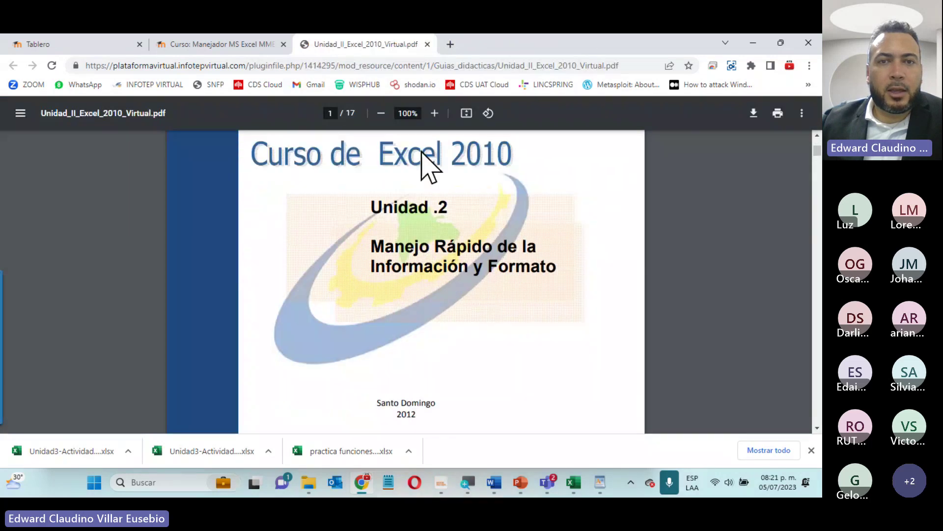
{"action": "scroll", "coordinate": [471, 270], "scroll_direction": "down", "scroll_amount": 8}
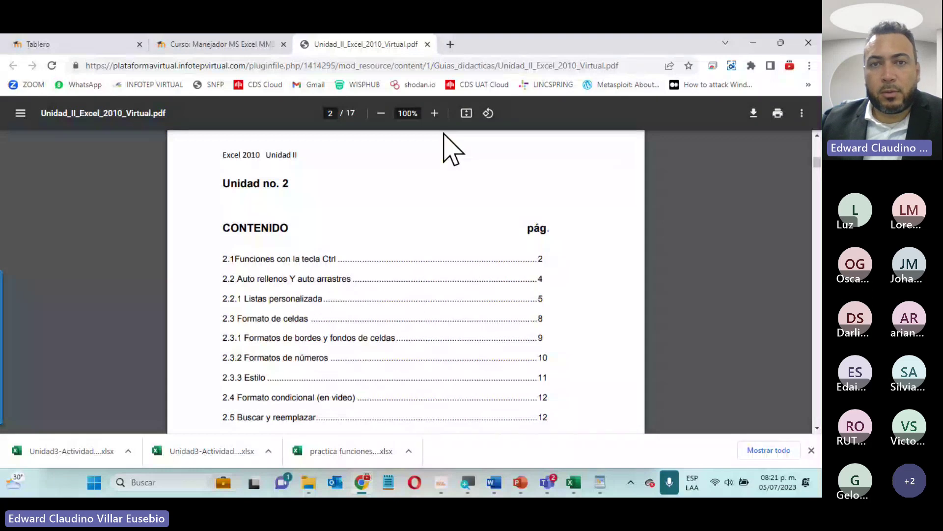
{"action": "left_click", "coordinate": [434, 113]}
{"action": "left_click", "coordinate": [434, 113]}
{"action": "left_click", "coordinate": [434, 113]}
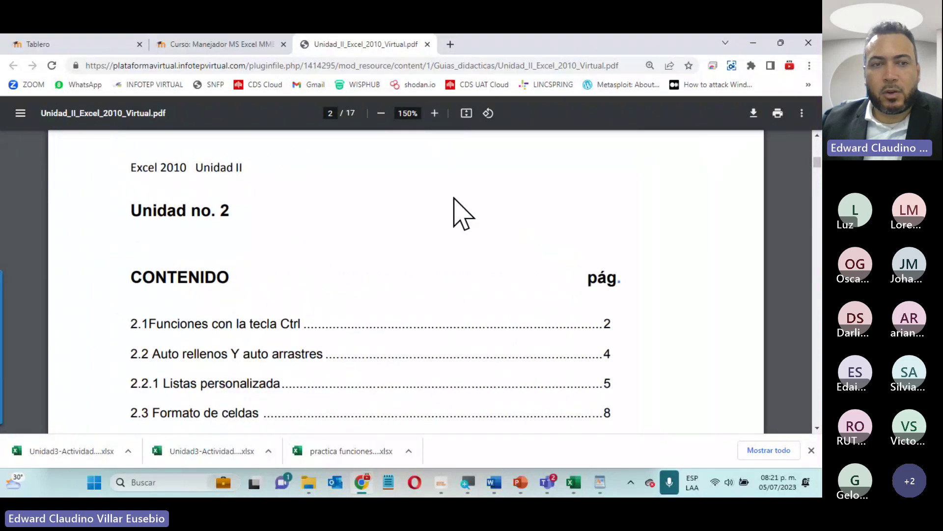
{"action": "scroll", "coordinate": [472, 284], "scroll_direction": "down", "scroll_amount": 3}
{"action": "scroll", "coordinate": [471, 284], "scroll_direction": "down", "scroll_amount": 1}
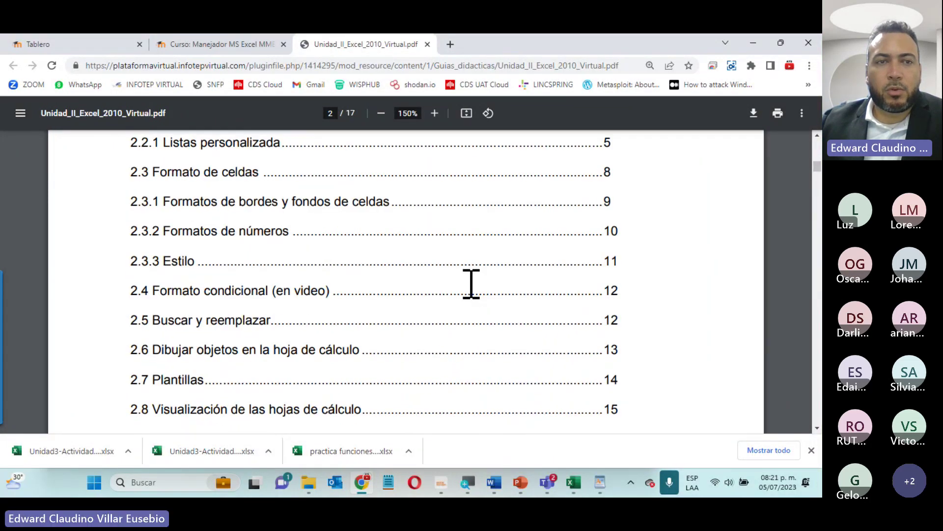
{"action": "scroll", "coordinate": [471, 284], "scroll_direction": "up", "scroll_amount": 3}
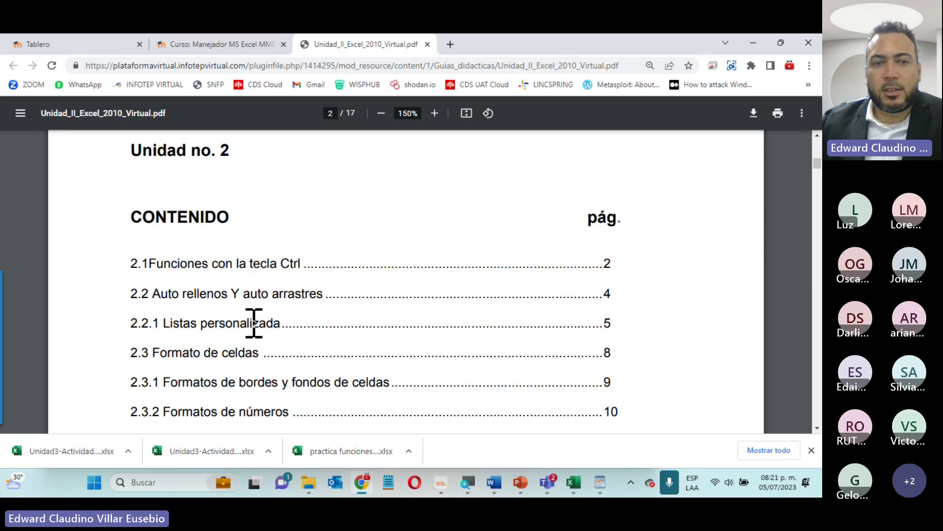
Step: Read through the section 2.1 table of Ctrl key functions on pages 3 and 4 of the guide
{"action": "scroll", "coordinate": [293, 326], "scroll_direction": "down", "scroll_amount": 1}
{"action": "scroll", "coordinate": [295, 339], "scroll_direction": "down", "scroll_amount": 15}
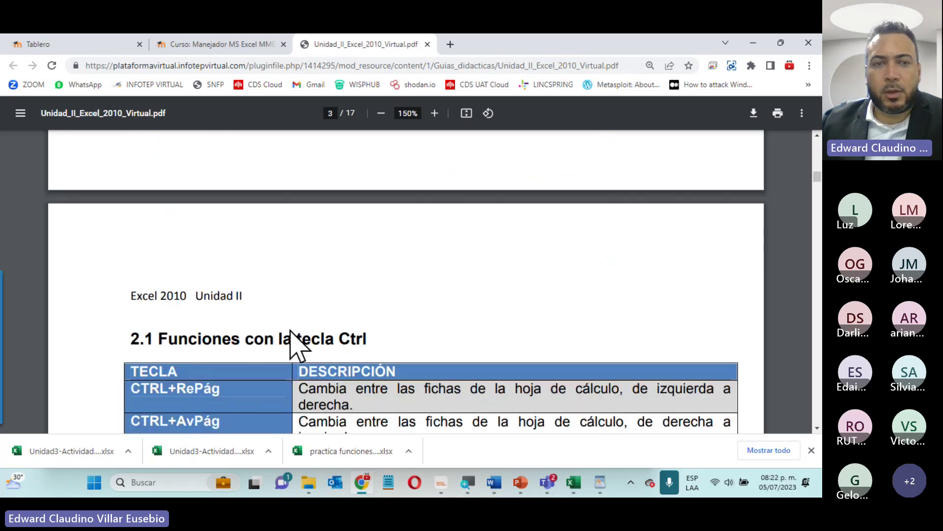
{"action": "scroll", "coordinate": [290, 331], "scroll_direction": "down", "scroll_amount": 2}
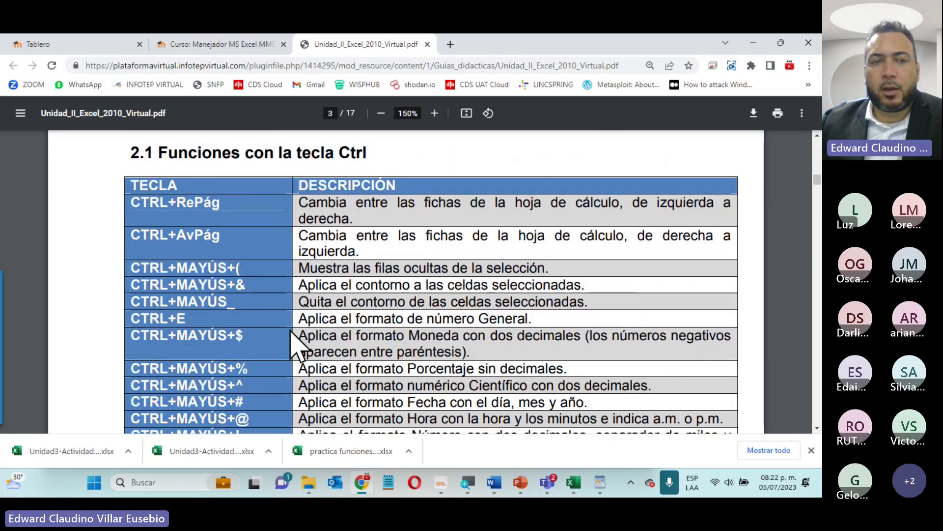
{"action": "scroll", "coordinate": [155, 300], "scroll_direction": "down", "scroll_amount": 6}
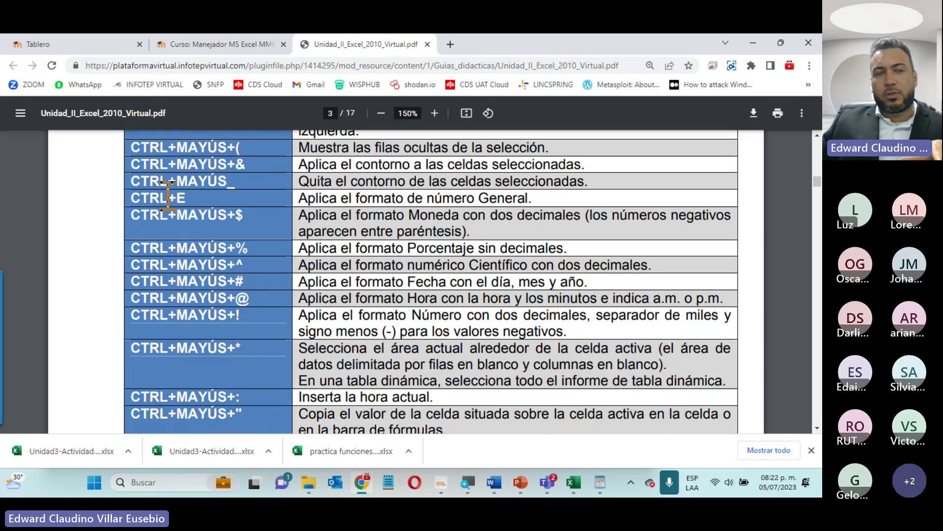
{"action": "scroll", "coordinate": [183, 307], "scroll_direction": "down", "scroll_amount": 10}
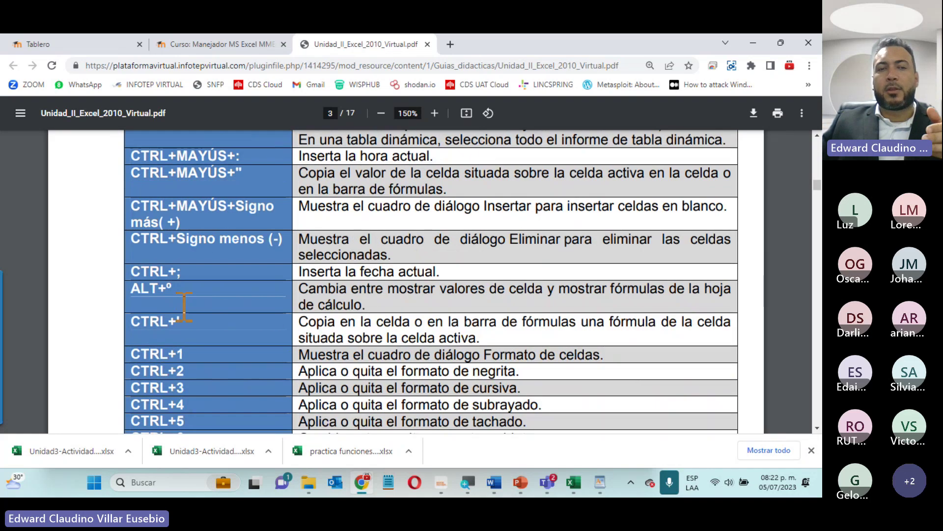
{"action": "scroll", "coordinate": [184, 307], "scroll_direction": "down", "scroll_amount": 5}
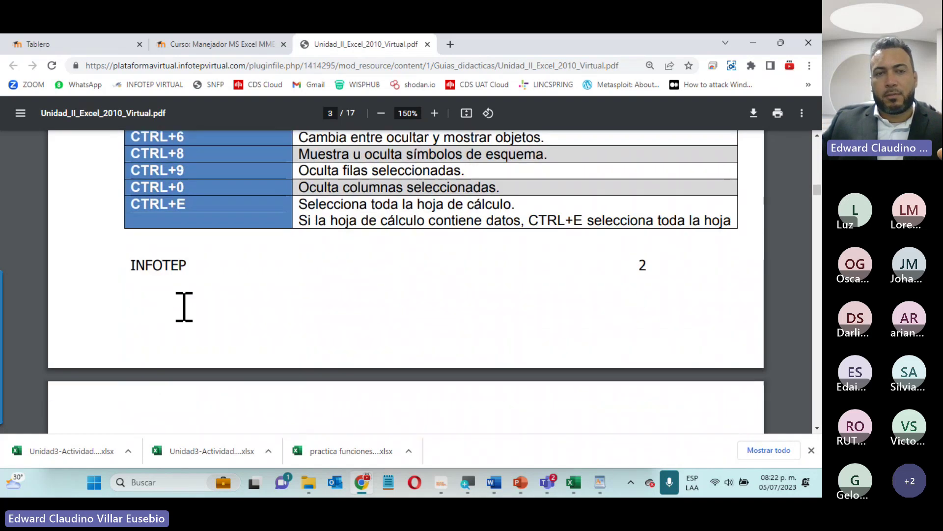
{"action": "scroll", "coordinate": [183, 307], "scroll_direction": "down", "scroll_amount": 4}
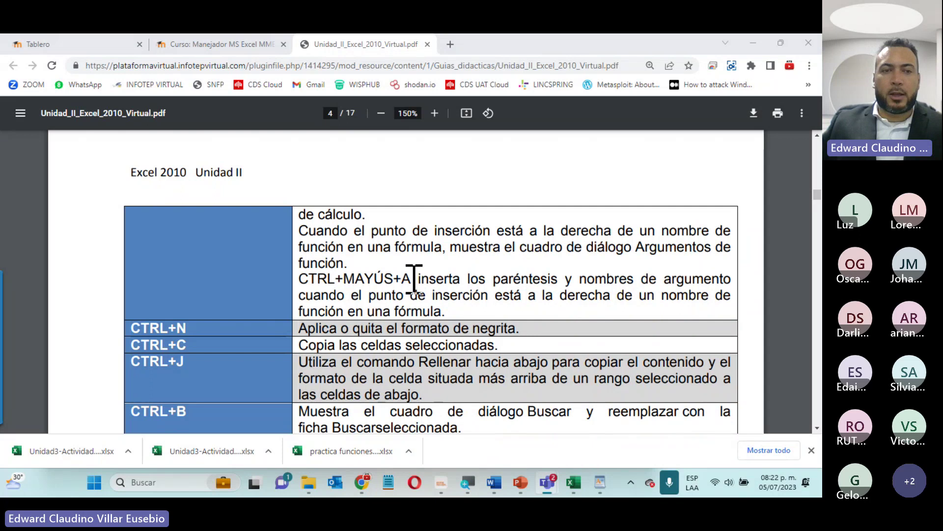
{"action": "scroll", "coordinate": [414, 278], "scroll_direction": "down", "scroll_amount": 4}
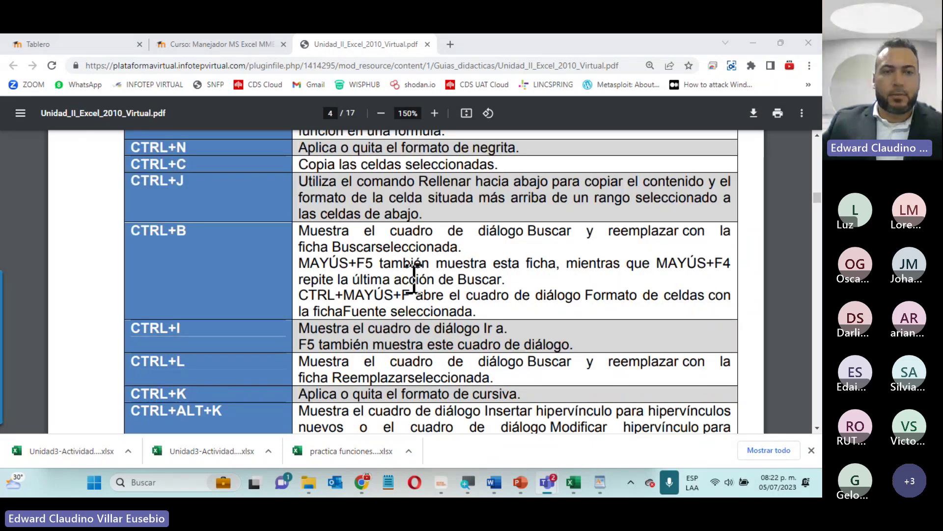
{"action": "scroll", "coordinate": [414, 275], "scroll_direction": "down", "scroll_amount": 6}
{"action": "scroll", "coordinate": [167, 275], "scroll_direction": "down", "scroll_amount": 2}
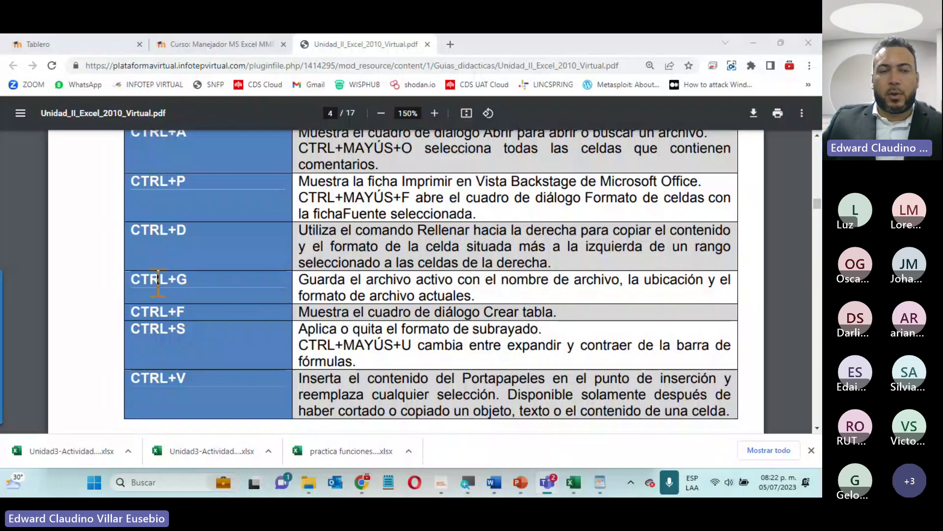
Step: Highlight the CTRL+G save entry and the CTRL+S underline entry in the shortcut table on page 4
{"action": "left_click_drag", "start_coordinate": [158, 283], "coordinate": [372, 279]}
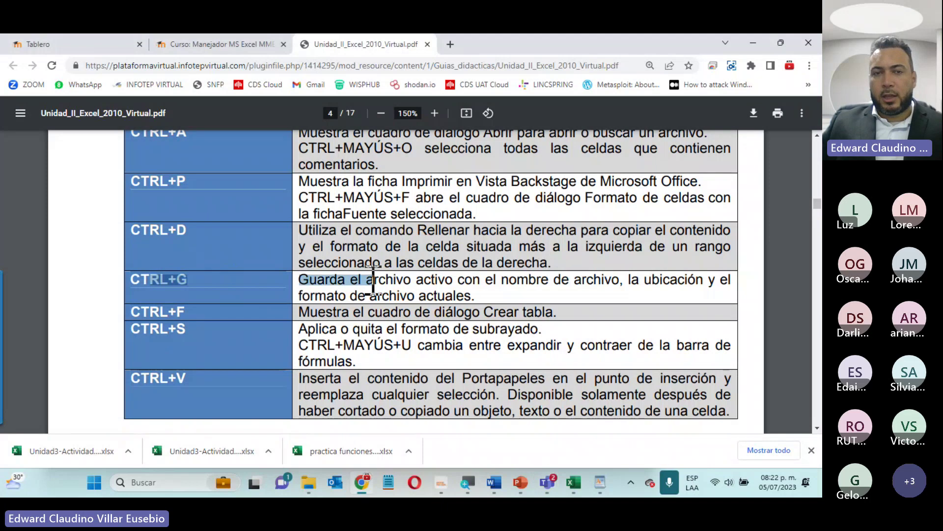
{"action": "left_click", "coordinate": [300, 302]}
{"action": "left_click_drag", "start_coordinate": [299, 281], "coordinate": [314, 283]}
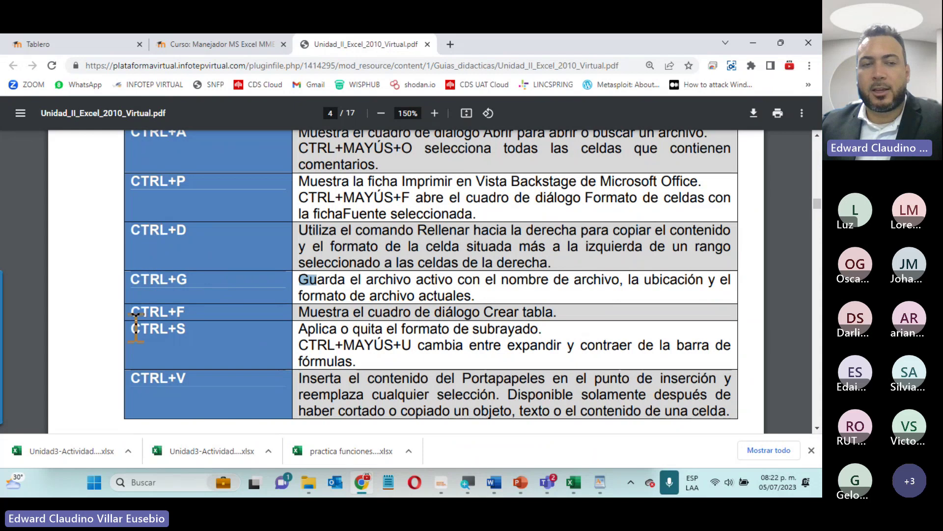
{"action": "left_click_drag", "start_coordinate": [131, 328], "coordinate": [199, 338]}
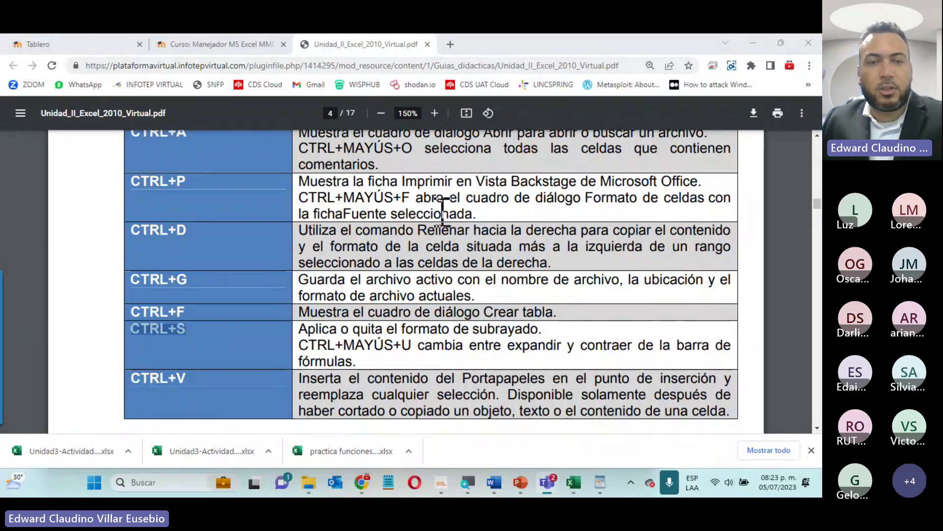
Step: Examine the remaining Ctrl shortcuts on page 5, from CTRL+ALT+V through CTRL+Z
{"action": "scroll", "coordinate": [360, 270], "scroll_direction": "down", "scroll_amount": 6}
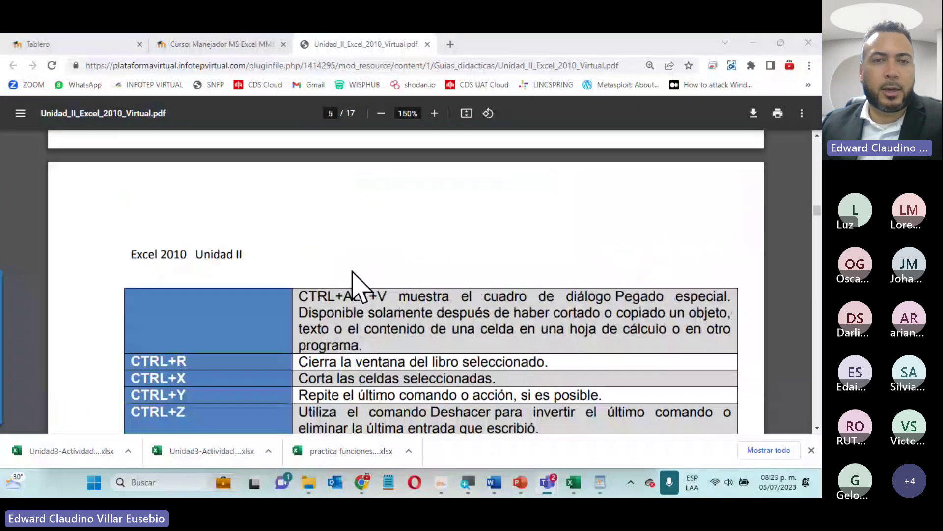
{"action": "scroll", "coordinate": [359, 285], "scroll_direction": "down", "scroll_amount": 7}
{"action": "scroll", "coordinate": [358, 284], "scroll_direction": "up", "scroll_amount": 6}
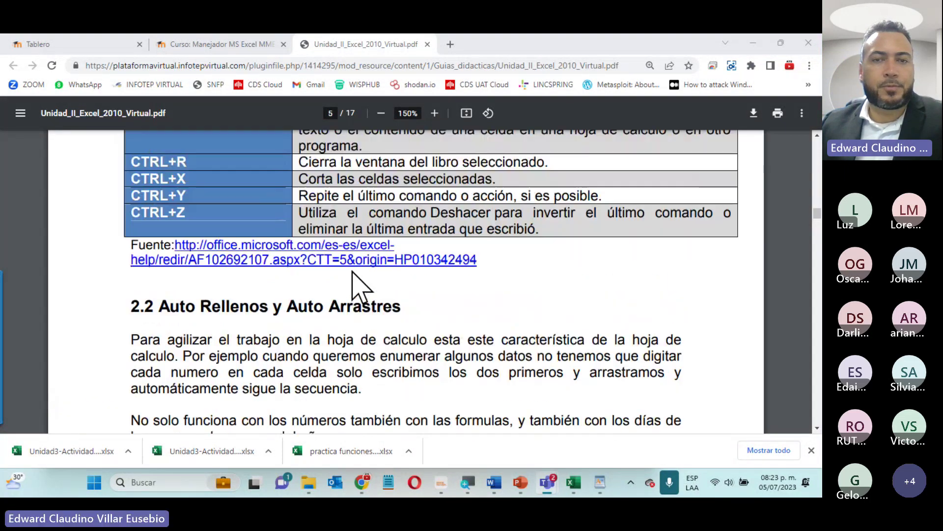
{"action": "scroll", "coordinate": [353, 270], "scroll_direction": "down", "scroll_amount": 1}
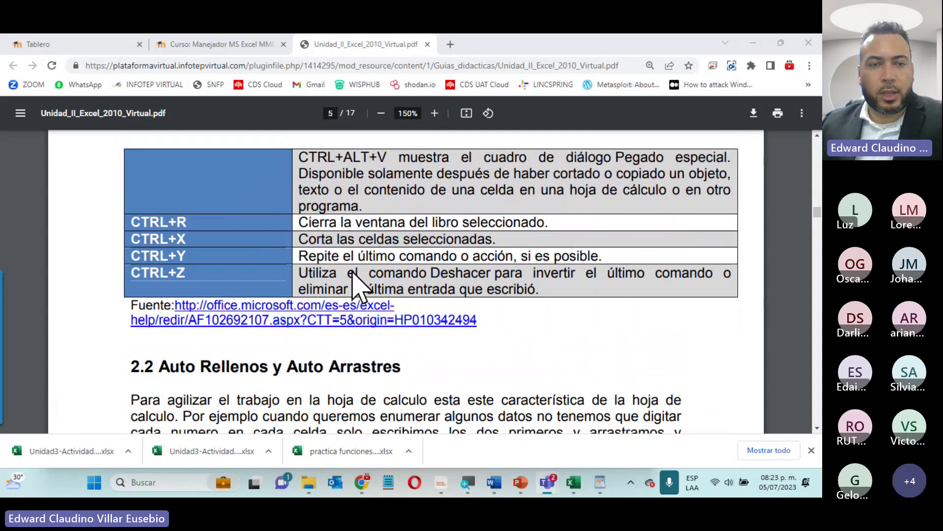
Step: Read section 2.2, Auto Rellenos y Auto Arrastres, including its series example and the options offered after dragging
{"action": "scroll", "coordinate": [358, 278], "scroll_direction": "down", "scroll_amount": 3}
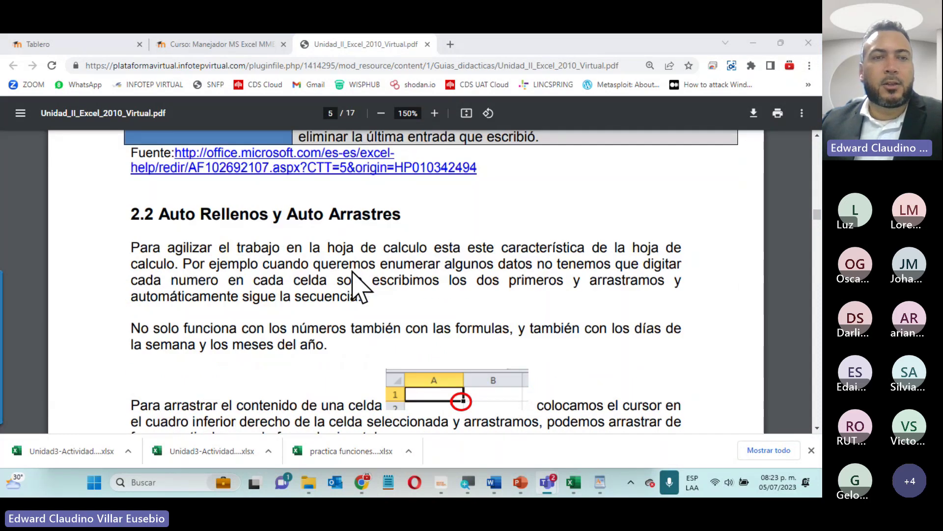
{"action": "scroll", "coordinate": [253, 179], "scroll_direction": "down", "scroll_amount": 5}
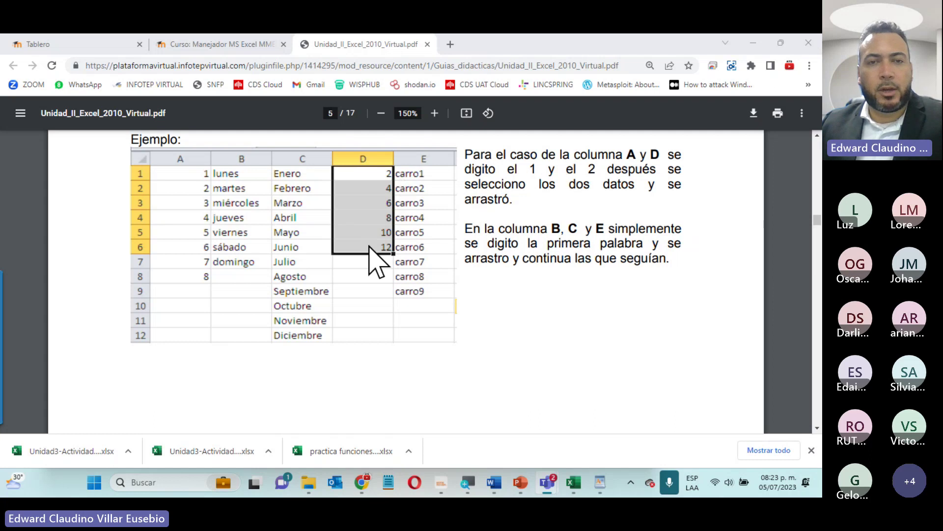
{"action": "scroll", "coordinate": [388, 309], "scroll_direction": "down", "scroll_amount": 10}
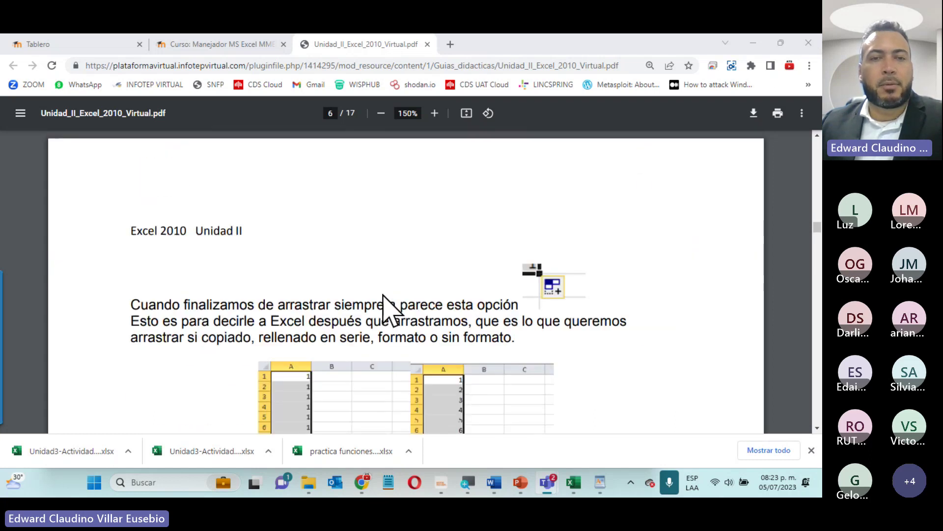
Step: Review section 2.2.1, Listas personalizadas, and the illustrated route through Opciones and Avanzadas to Modificar listas personalizadas
{"action": "scroll", "coordinate": [388, 309], "scroll_direction": "down", "scroll_amount": 15}
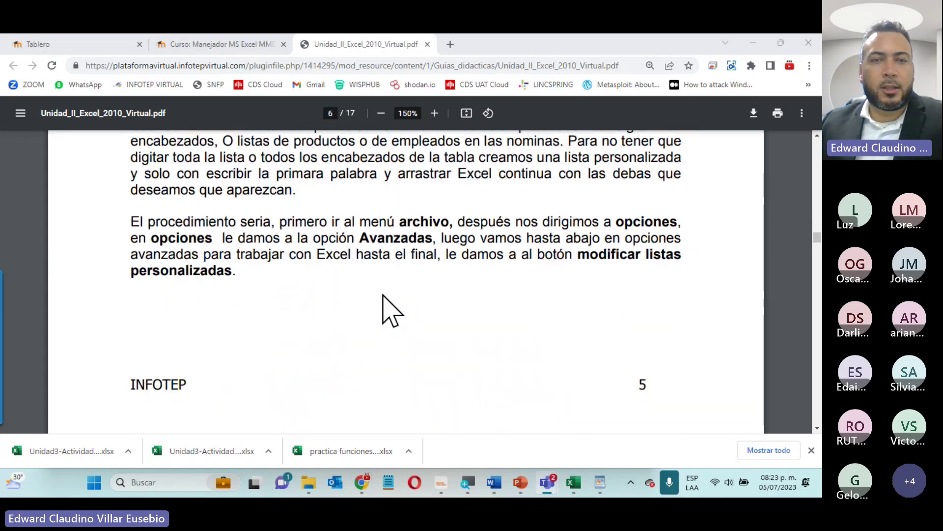
{"action": "scroll", "coordinate": [388, 310], "scroll_direction": "up", "scroll_amount": 3}
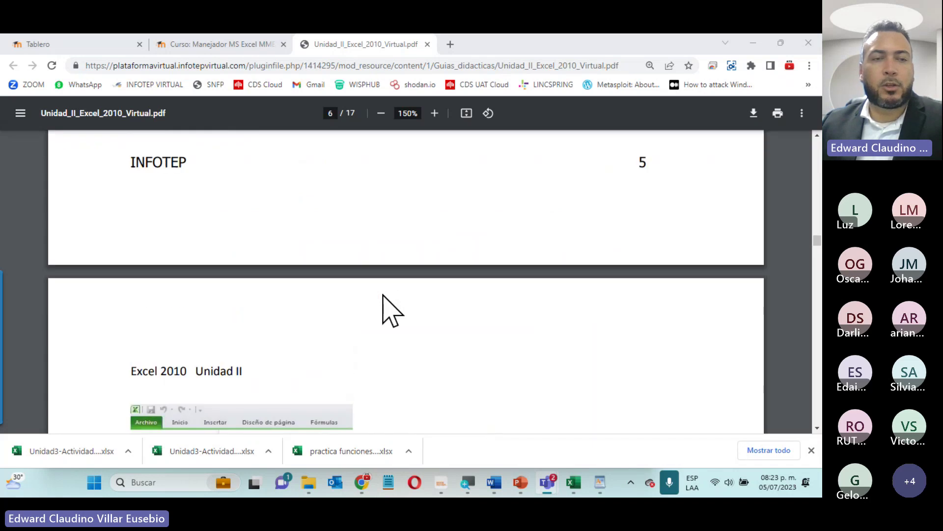
{"action": "scroll", "coordinate": [388, 310], "scroll_direction": "up", "scroll_amount": 5}
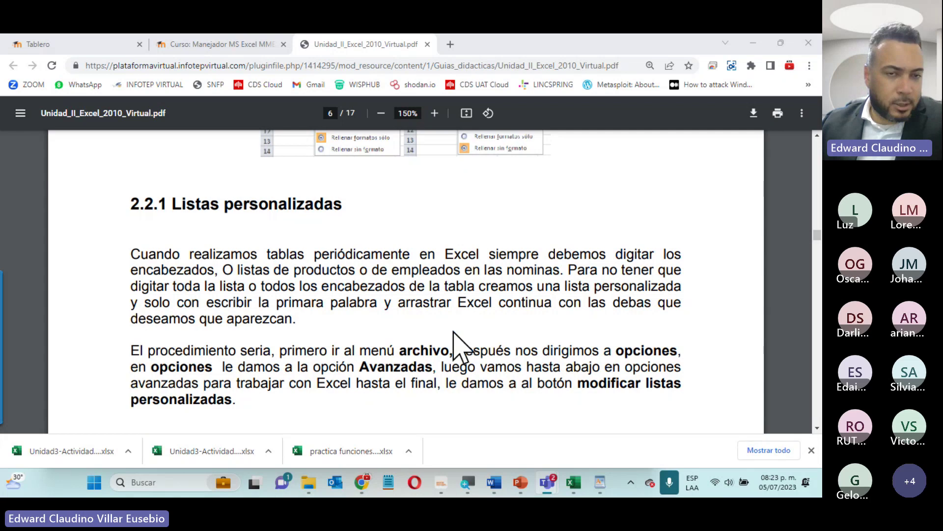
{"action": "scroll", "coordinate": [459, 317], "scroll_direction": "down", "scroll_amount": 1}
{"action": "scroll", "coordinate": [460, 317], "scroll_direction": "down", "scroll_amount": 8}
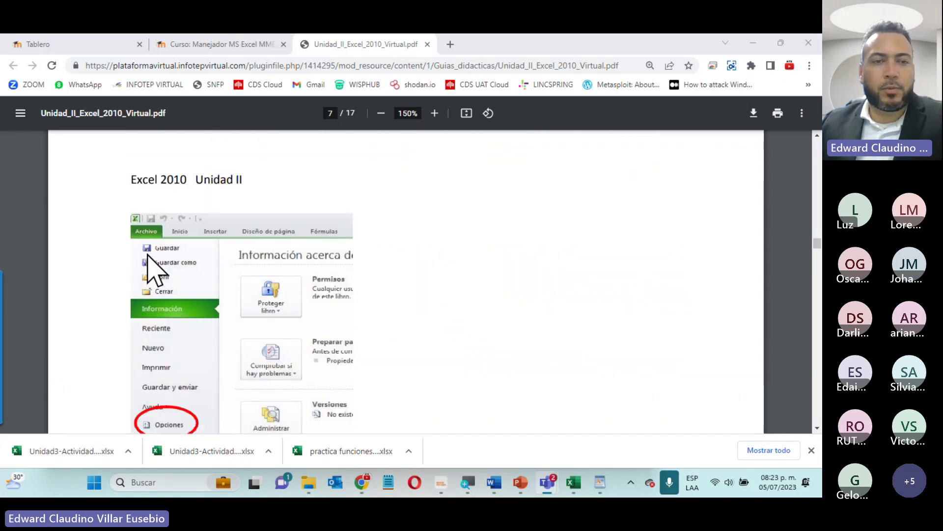
{"action": "scroll", "coordinate": [152, 270], "scroll_direction": "down", "scroll_amount": 4}
{"action": "scroll", "coordinate": [301, 299], "scroll_direction": "down", "scroll_amount": 1}
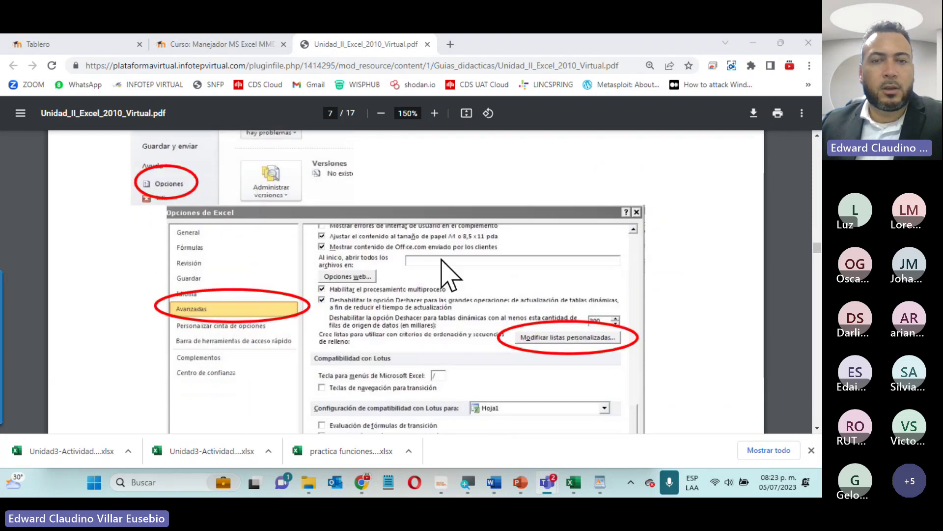
{"action": "scroll", "coordinate": [210, 327], "scroll_direction": "down", "scroll_amount": 1}
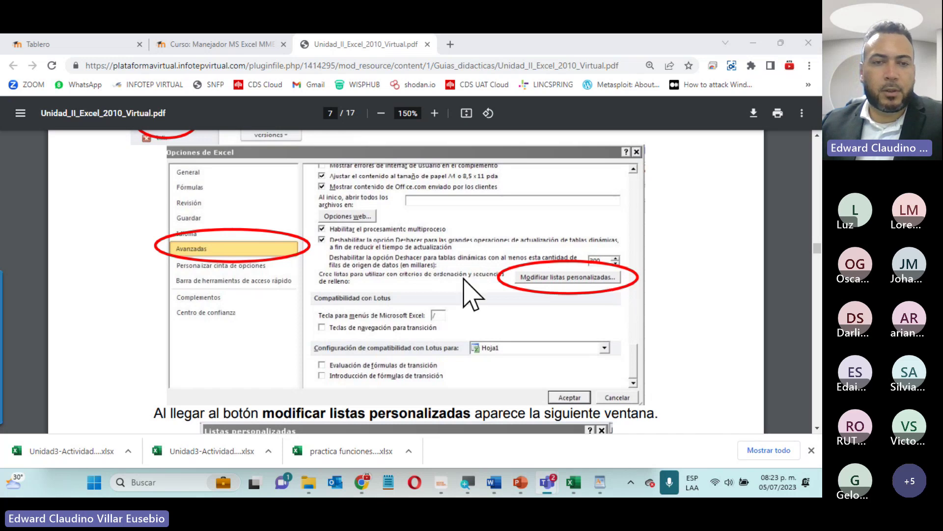
Step: Follow the page 8 example that creates the custom family list Padre, Madre, Hijo, Hija and fills it into cells
{"action": "scroll", "coordinate": [447, 278], "scroll_direction": "down", "scroll_amount": 5}
{"action": "scroll", "coordinate": [395, 271], "scroll_direction": "down", "scroll_amount": 6}
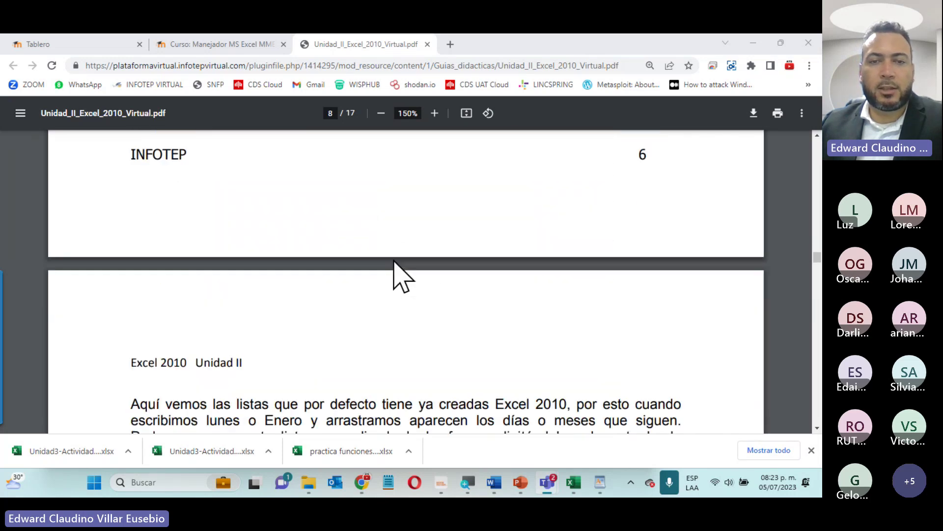
{"action": "scroll", "coordinate": [395, 261], "scroll_direction": "down", "scroll_amount": 5}
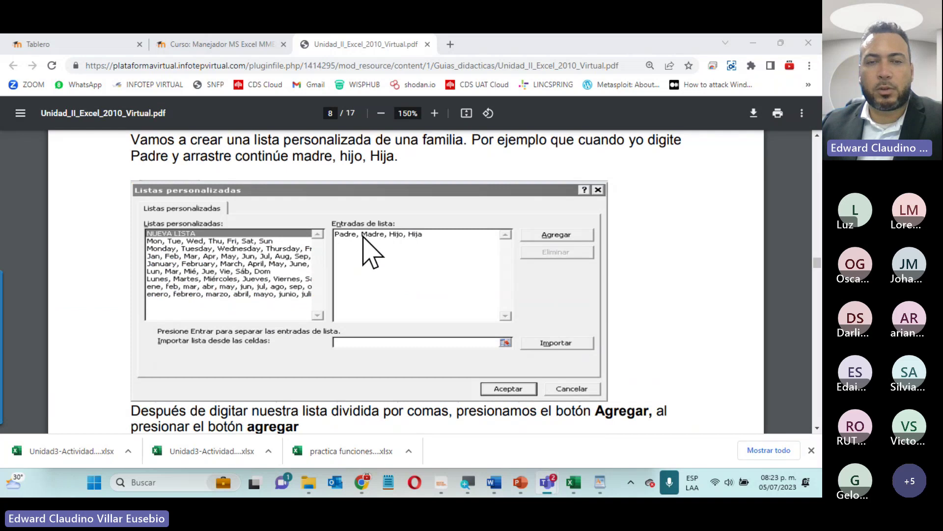
{"action": "scroll", "coordinate": [442, 253], "scroll_direction": "down", "scroll_amount": 5}
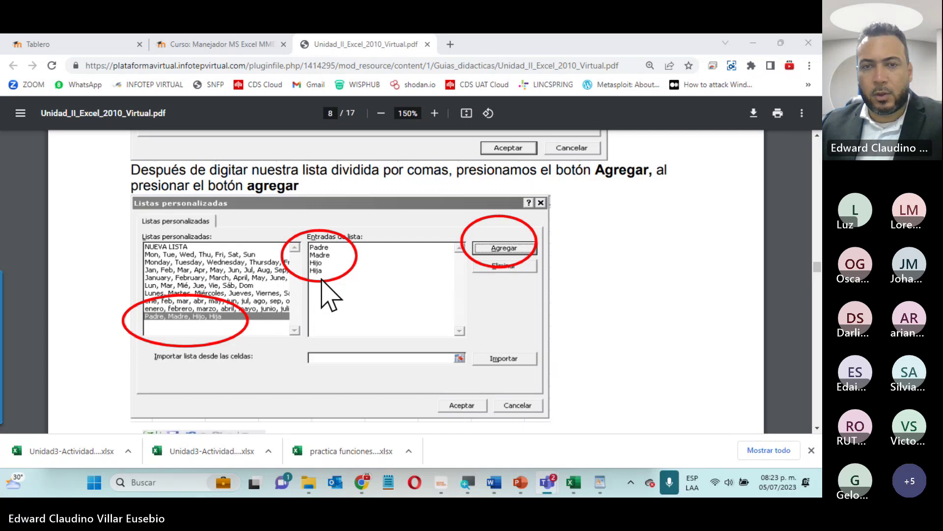
{"action": "scroll", "coordinate": [326, 284], "scroll_direction": "down", "scroll_amount": 4}
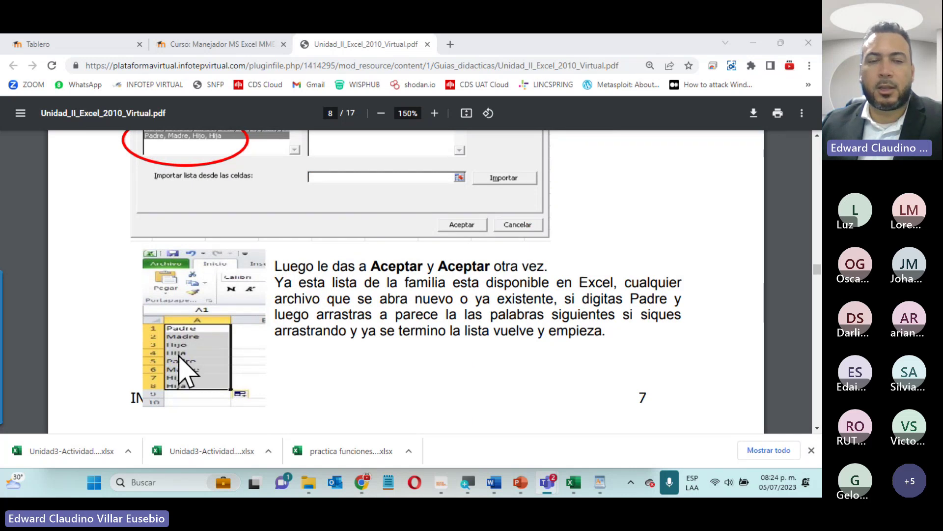
{"action": "scroll", "coordinate": [179, 356], "scroll_direction": "down", "scroll_amount": 1}
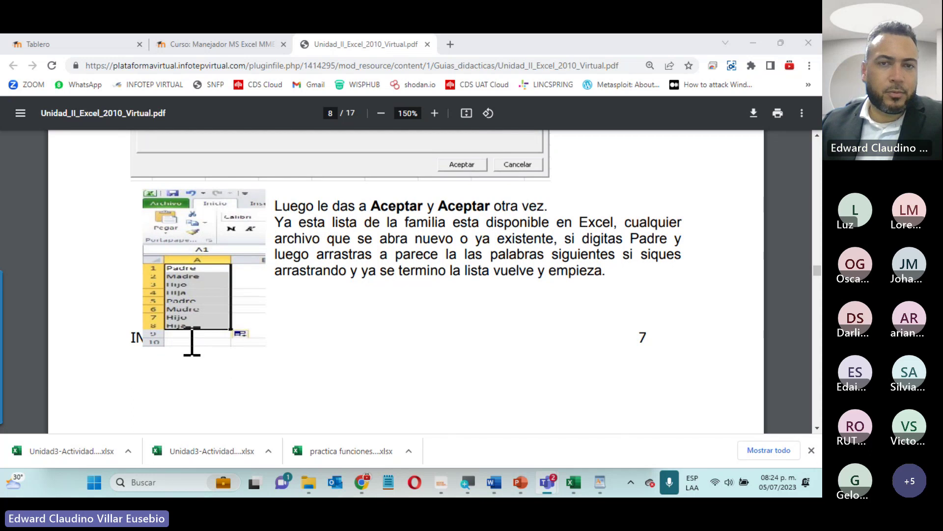
Step: Go back over the Listas personalizadas screenshots on pages 7 and 8
{"action": "scroll", "coordinate": [191, 339], "scroll_direction": "up", "scroll_amount": 4}
{"action": "scroll", "coordinate": [191, 339], "scroll_direction": "up", "scroll_amount": 4}
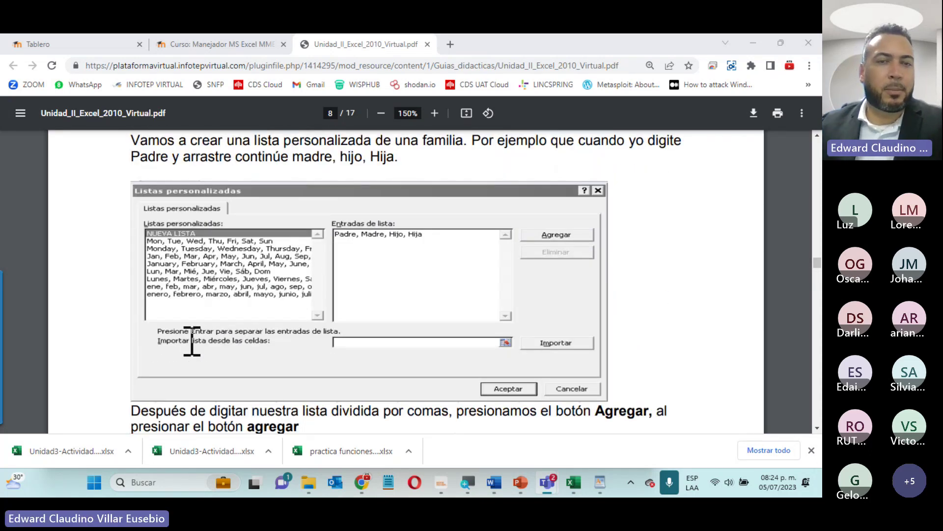
{"action": "scroll", "coordinate": [302, 261], "scroll_direction": "up", "scroll_amount": 8}
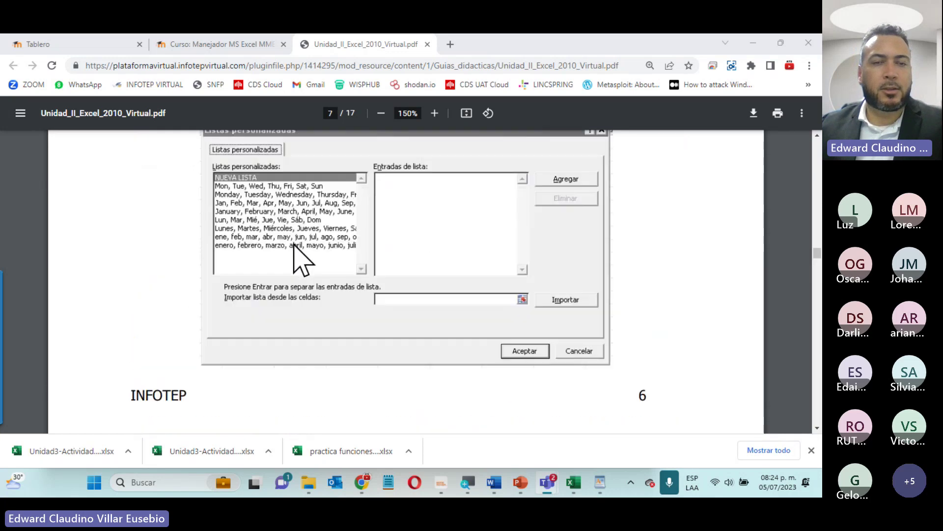
{"action": "scroll", "coordinate": [294, 244], "scroll_direction": "up", "scroll_amount": 15}
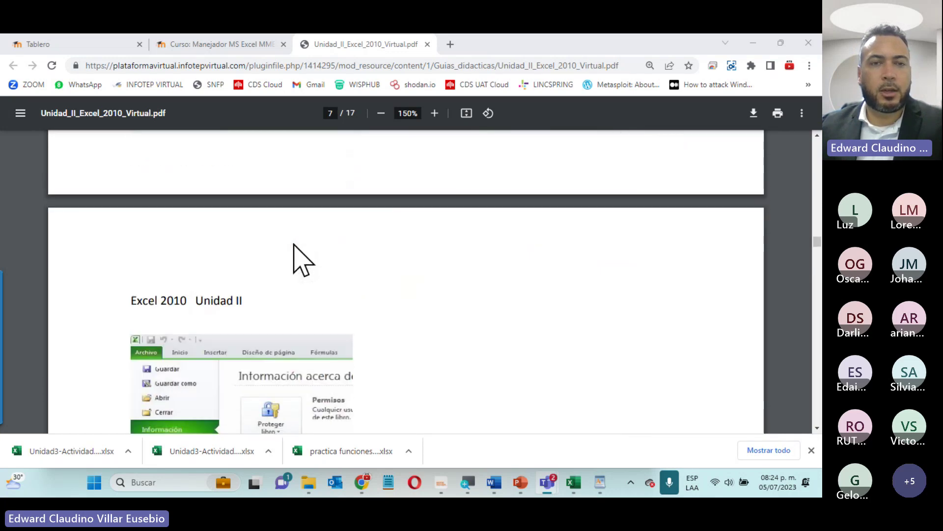
{"action": "scroll", "coordinate": [294, 244], "scroll_direction": "down", "scroll_amount": 20}
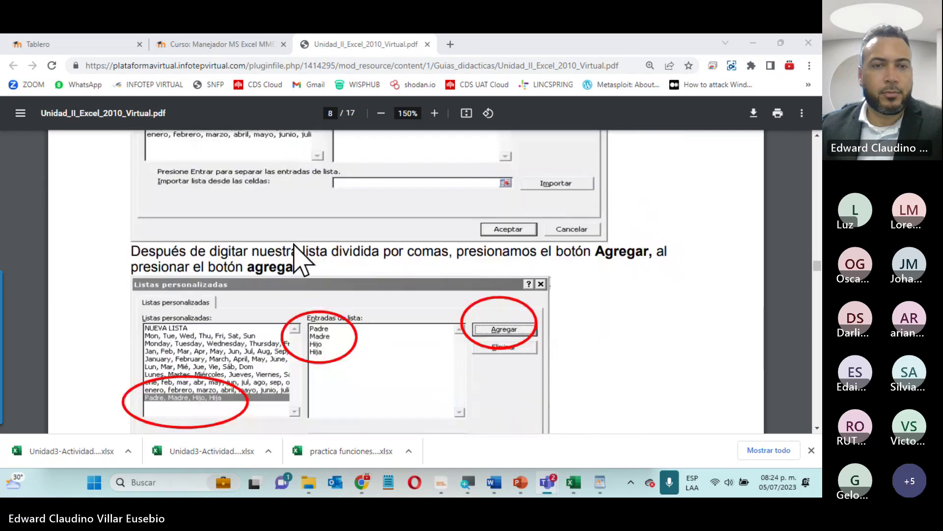
Step: Read section 2.3, Formato de celdas, on page 9, including the Inicio ribbon categories and the Formato de Celdas window
{"action": "scroll", "coordinate": [294, 244], "scroll_direction": "down", "scroll_amount": 10}
{"action": "scroll", "coordinate": [303, 258], "scroll_direction": "down", "scroll_amount": 1}
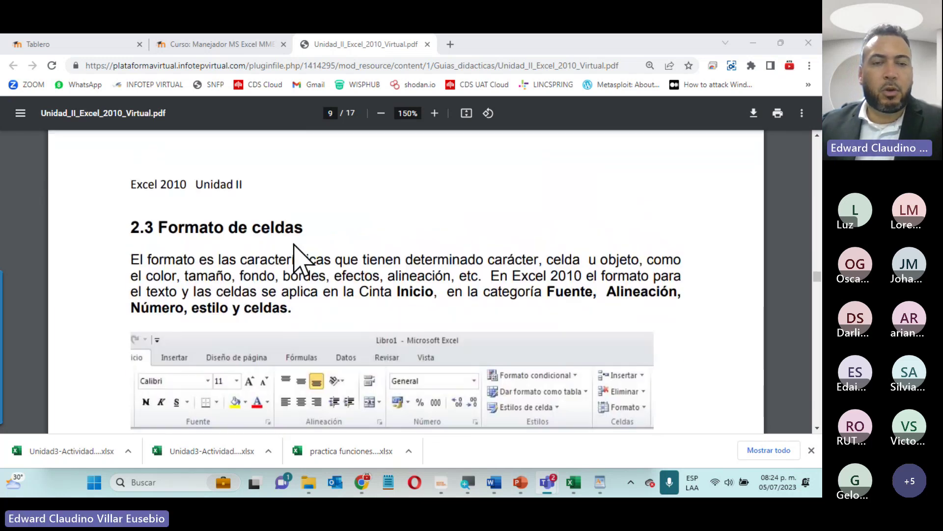
{"action": "scroll", "coordinate": [294, 255], "scroll_direction": "down", "scroll_amount": 1}
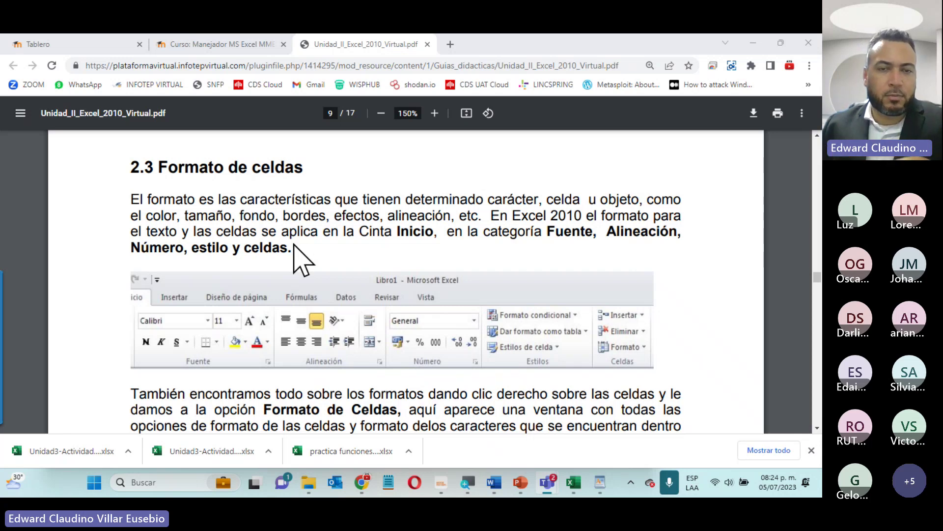
{"action": "scroll", "coordinate": [485, 379], "scroll_direction": "down", "scroll_amount": 5}
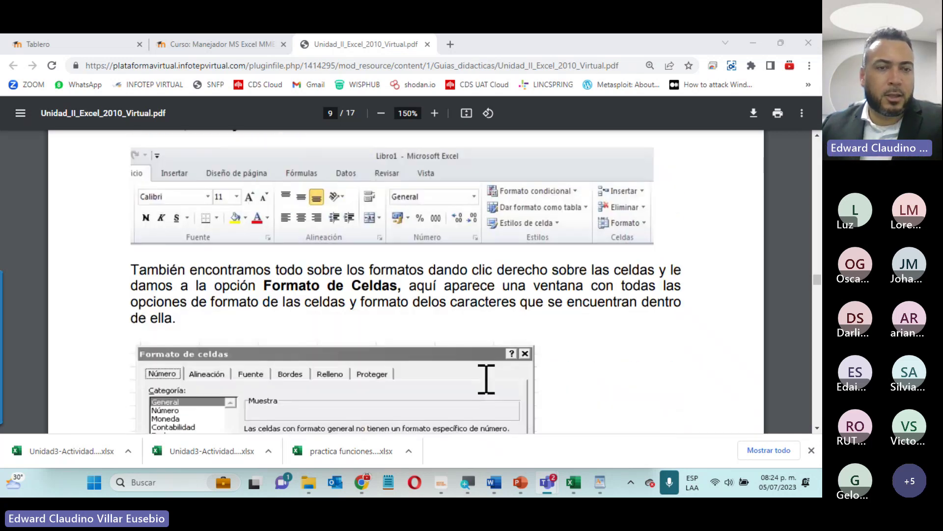
{"action": "scroll", "coordinate": [485, 379], "scroll_direction": "down", "scroll_amount": 6}
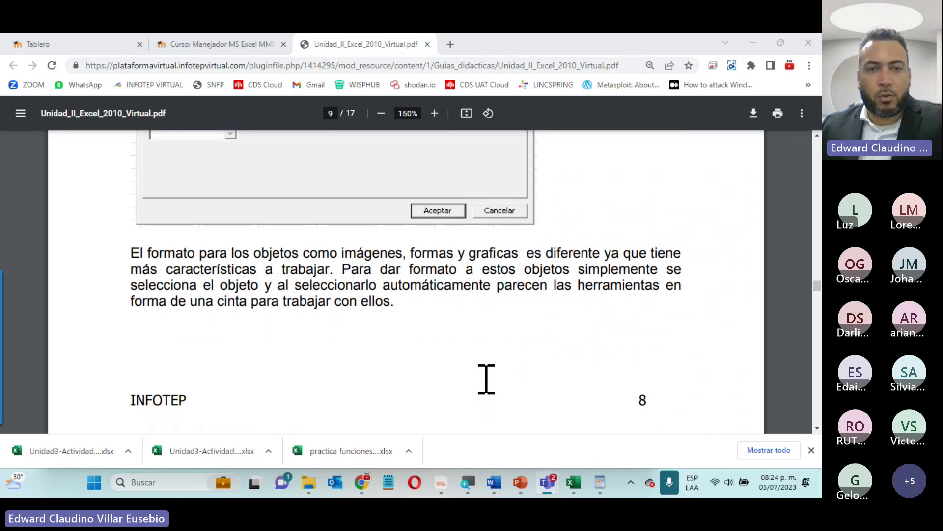
Step: Review section 2.3.1, Formatos de bordes y fondos de celdas, on page 10, including the border and fill color illustrations
{"action": "scroll", "coordinate": [486, 378], "scroll_direction": "down", "scroll_amount": 9}
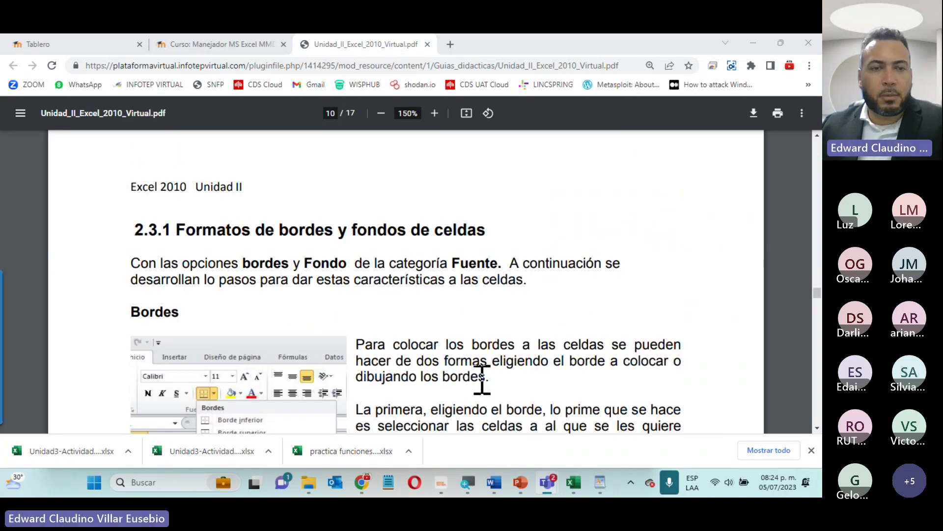
{"action": "scroll", "coordinate": [311, 333], "scroll_direction": "down", "scroll_amount": 1}
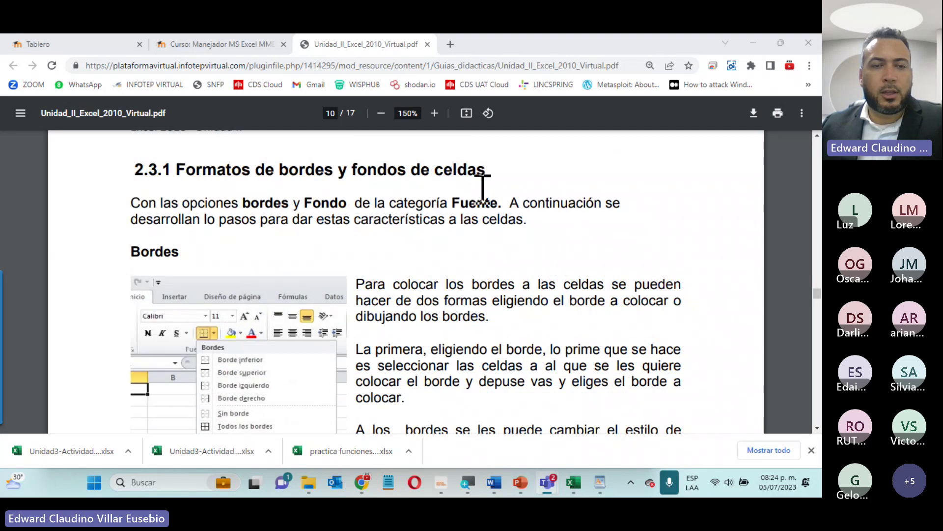
{"action": "scroll", "coordinate": [278, 267], "scroll_direction": "down", "scroll_amount": 2}
{"action": "scroll", "coordinate": [285, 283], "scroll_direction": "down", "scroll_amount": 12}
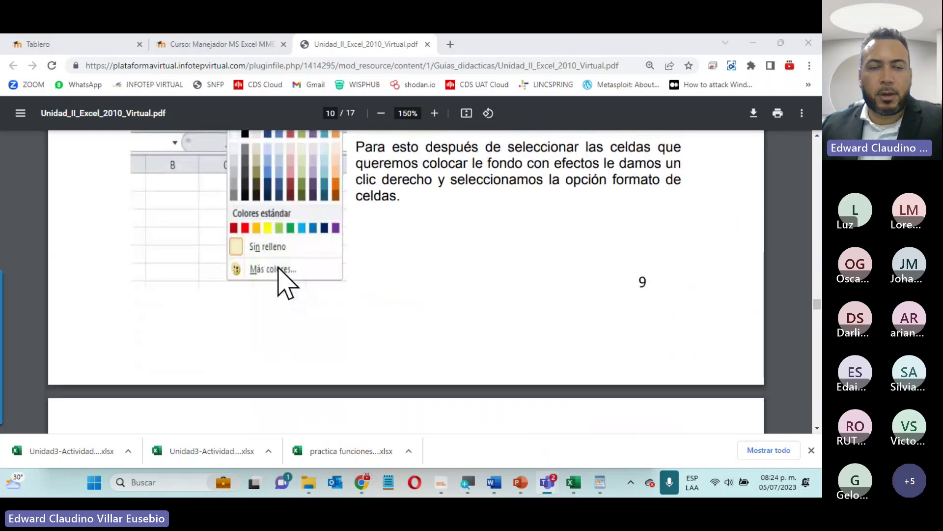
Step: Skim the number format categories on page 11 and section 2.3.3, Estilo, on page 12, closing the guide when done
{"action": "scroll", "coordinate": [285, 282], "scroll_direction": "down", "scroll_amount": 15}
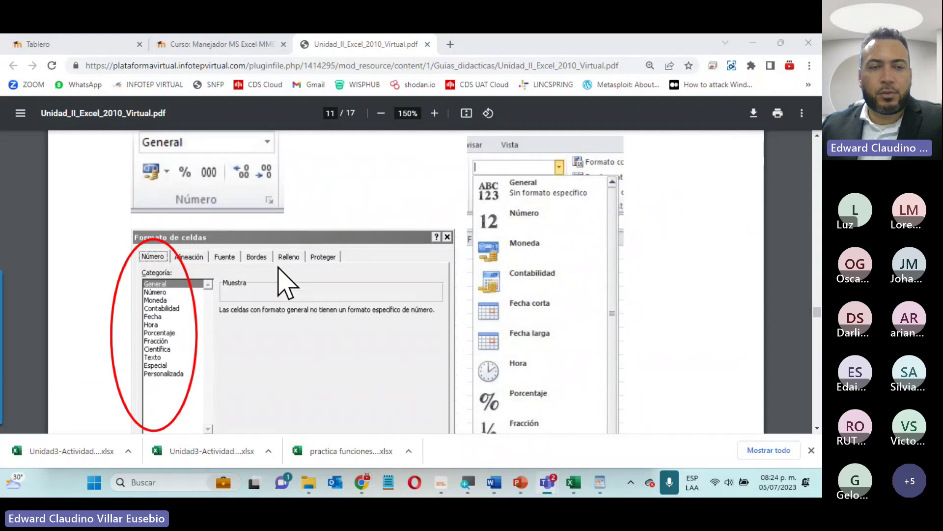
{"action": "scroll", "coordinate": [285, 283], "scroll_direction": "down", "scroll_amount": 10}
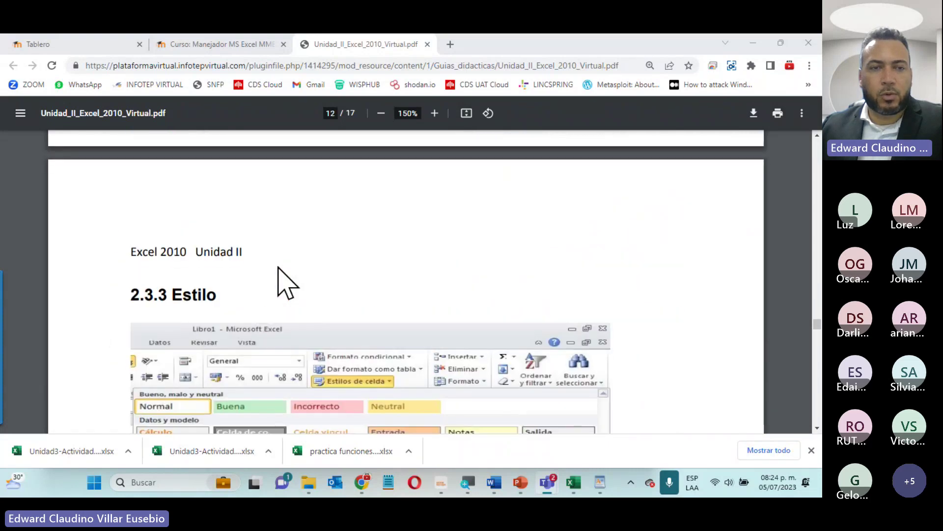
{"action": "scroll", "coordinate": [282, 282], "scroll_direction": "down", "scroll_amount": 7}
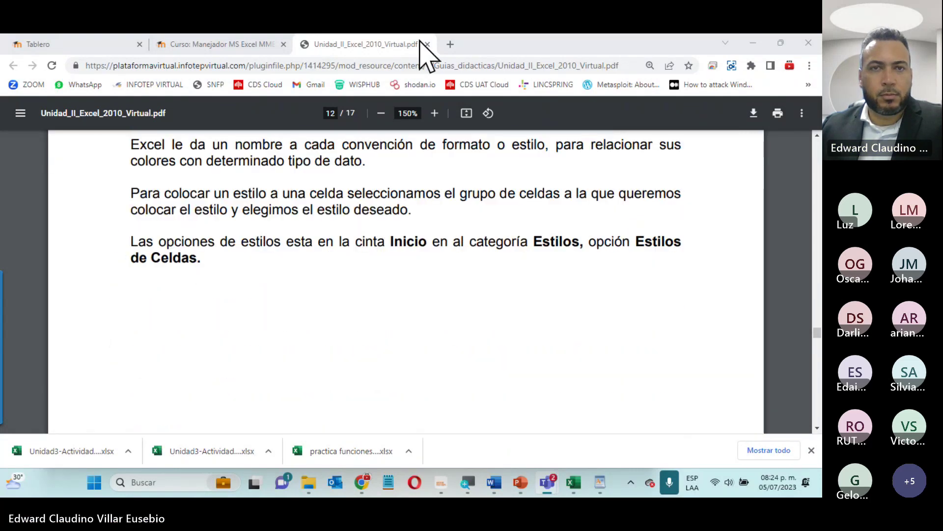
{"action": "left_click", "coordinate": [430, 47]}
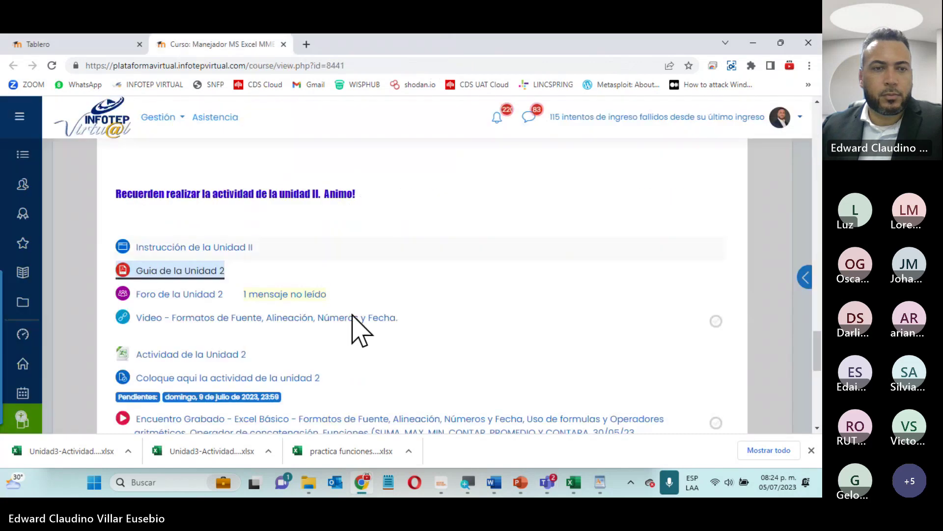
Step: Open Foro de la Unidad 2 and Video - Formatos de Fuente, Alineación, Números y Fecha in separate new tabs
{"action": "right_click", "coordinate": [183, 301]}
{"action": "left_click", "coordinate": [217, 304]}
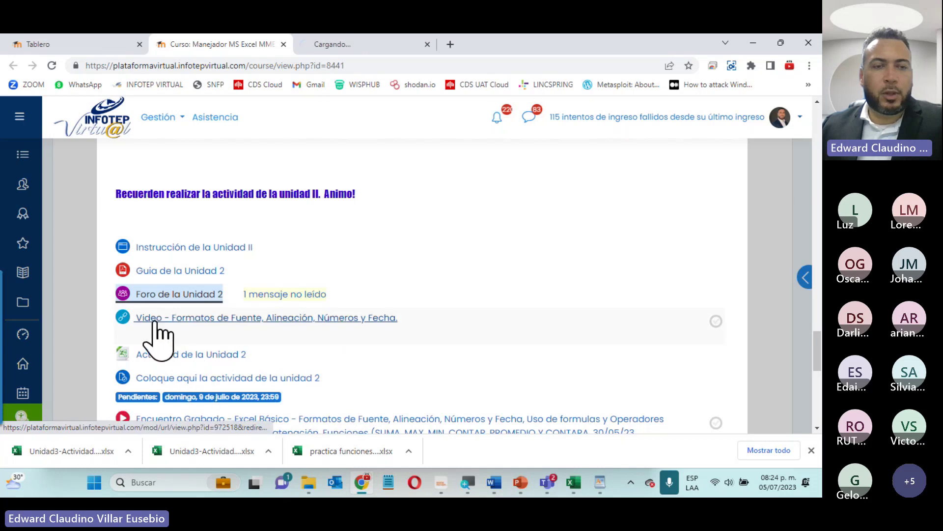
{"action": "right_click", "coordinate": [177, 323]}
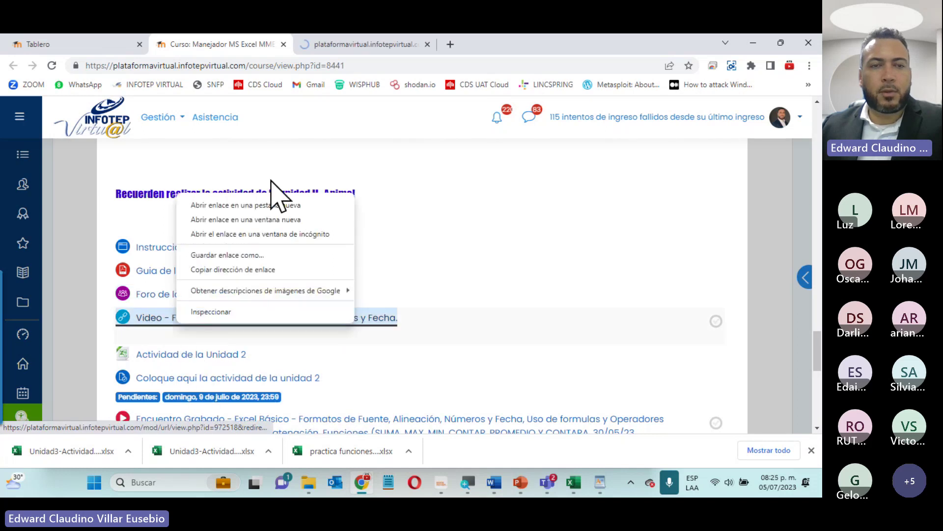
{"action": "left_click", "coordinate": [249, 205]}
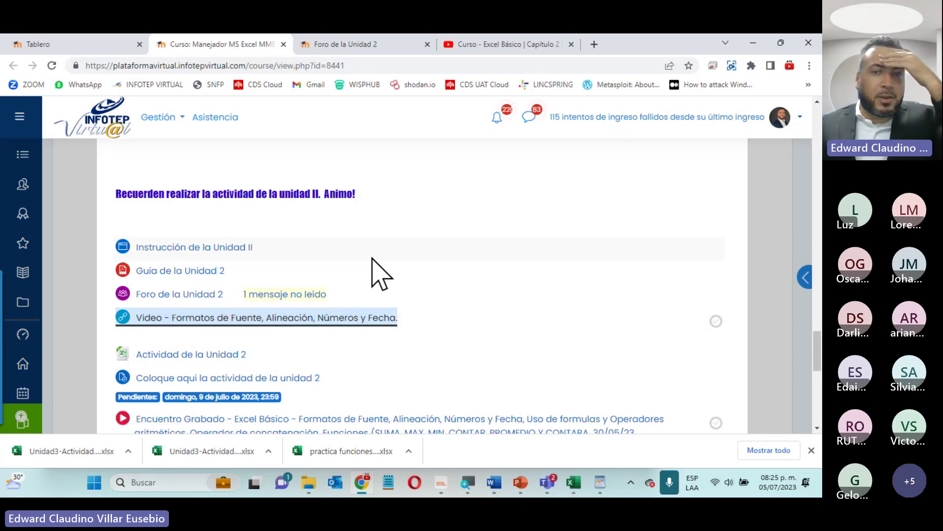
Step: Read the Foro de la Unidad 2 question about when to apply listas personalizadas and close the forum
{"action": "left_click", "coordinate": [364, 46]}
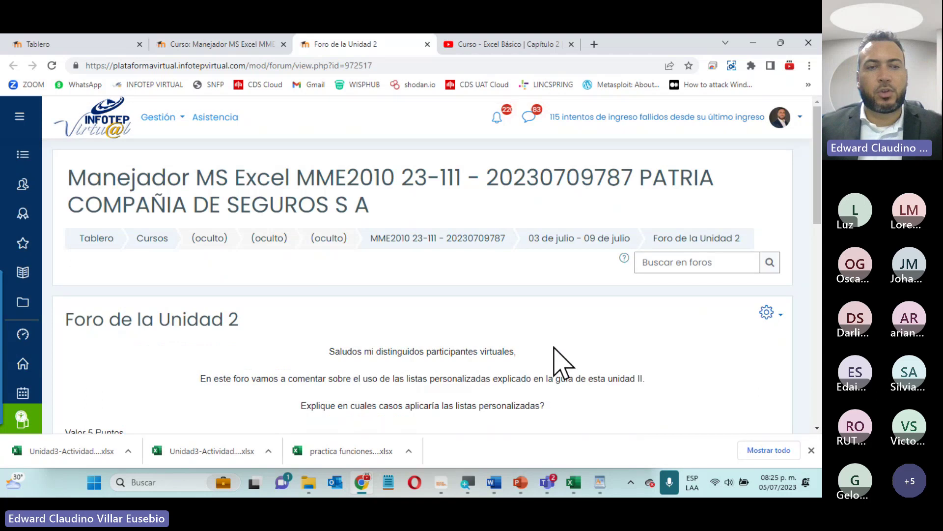
{"action": "scroll", "coordinate": [193, 297], "scroll_direction": "down", "scroll_amount": 1}
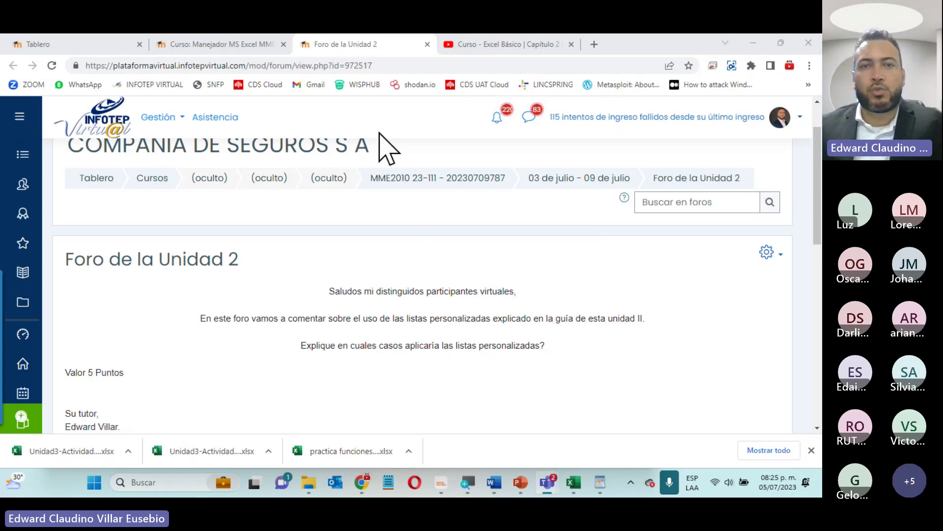
{"action": "left_click", "coordinate": [428, 44]}
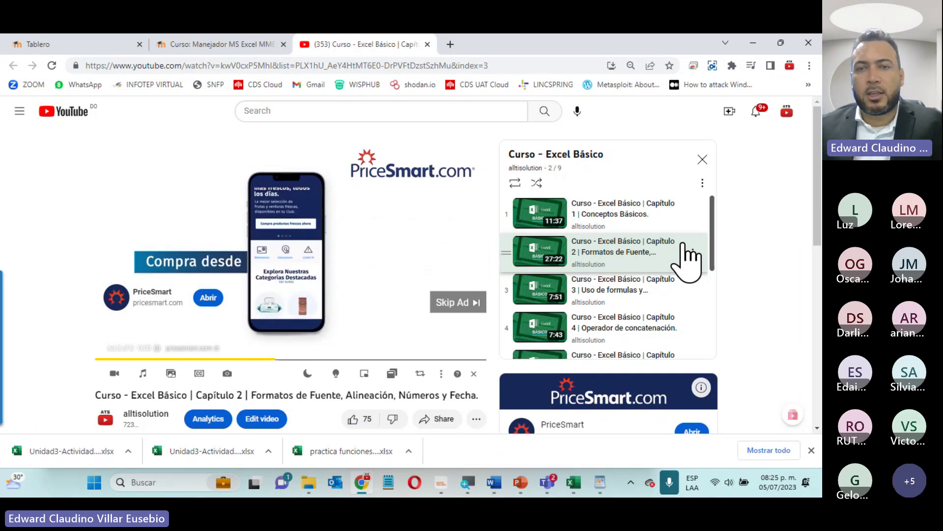
Step: Skip the ad on the Capítulo 2 video, jump to its Más Bordes part and decline the YouTube Premium trial
{"action": "scroll", "coordinate": [688, 255], "scroll_direction": "down", "scroll_amount": 1}
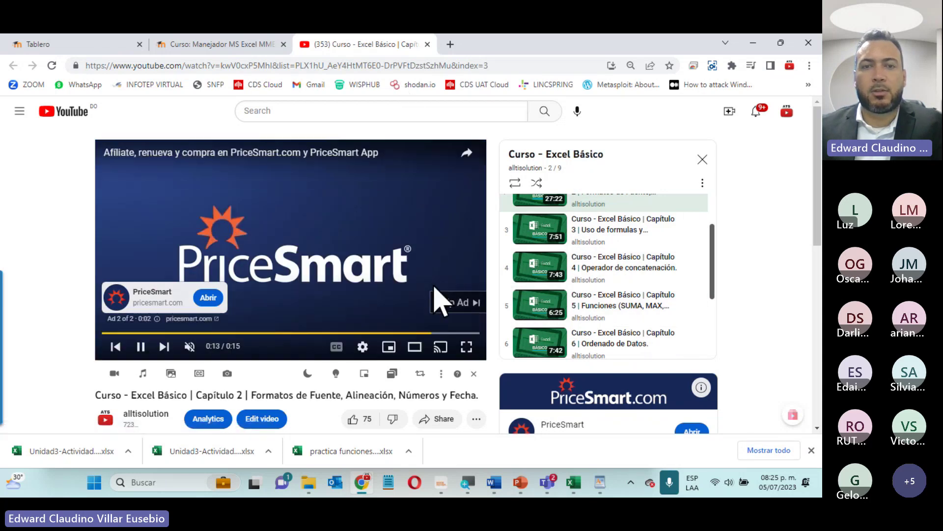
{"action": "left_click", "coordinate": [454, 303]}
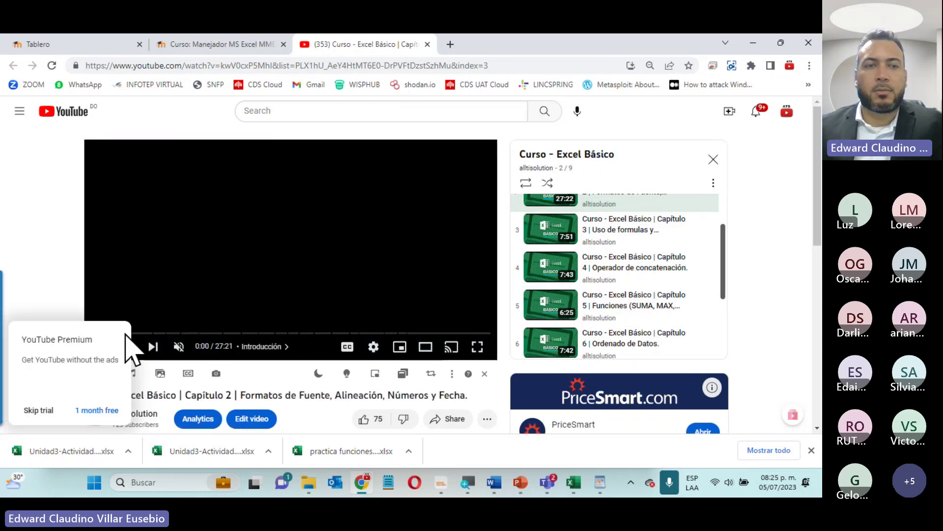
{"action": "left_click", "coordinate": [252, 332]}
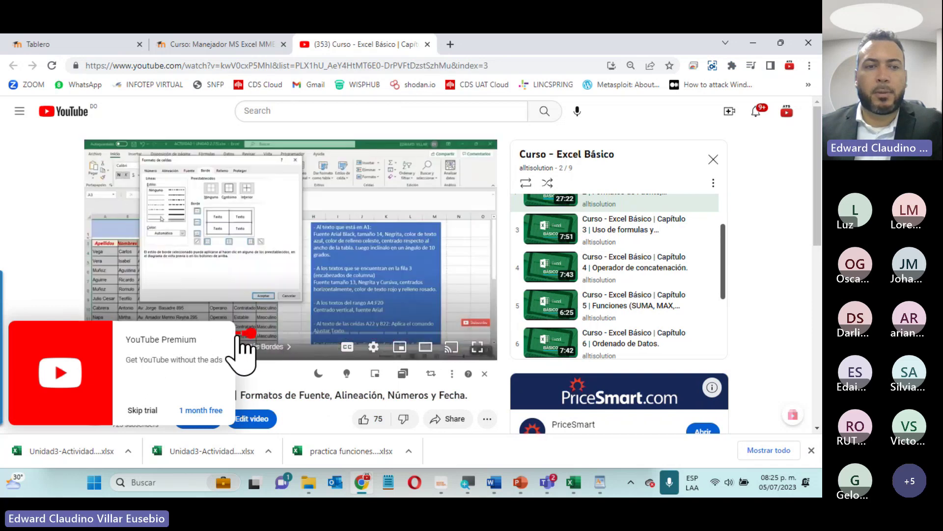
{"action": "left_click", "coordinate": [142, 411]}
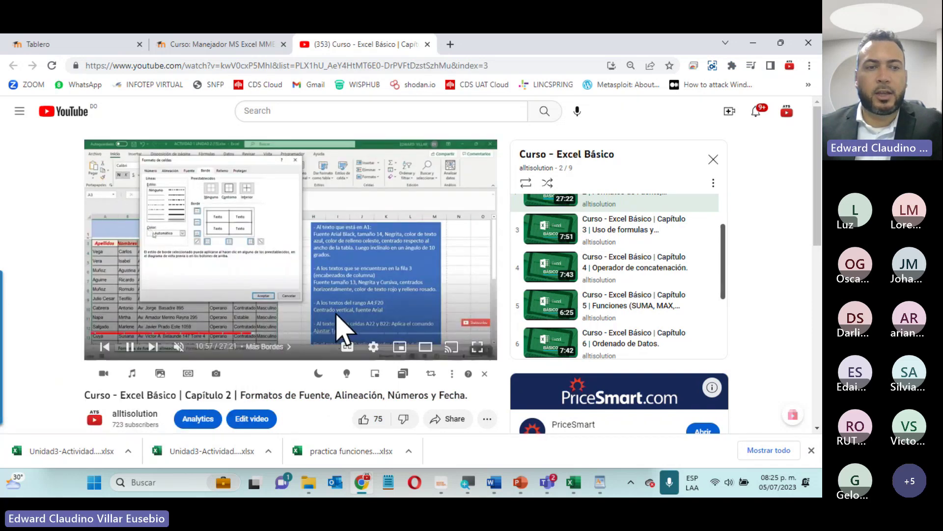
Step: Sample the video's Formato de Números, Orden Personalizado and Formato de Fecha parts, closing the video when done
{"action": "left_click", "coordinate": [292, 333]}
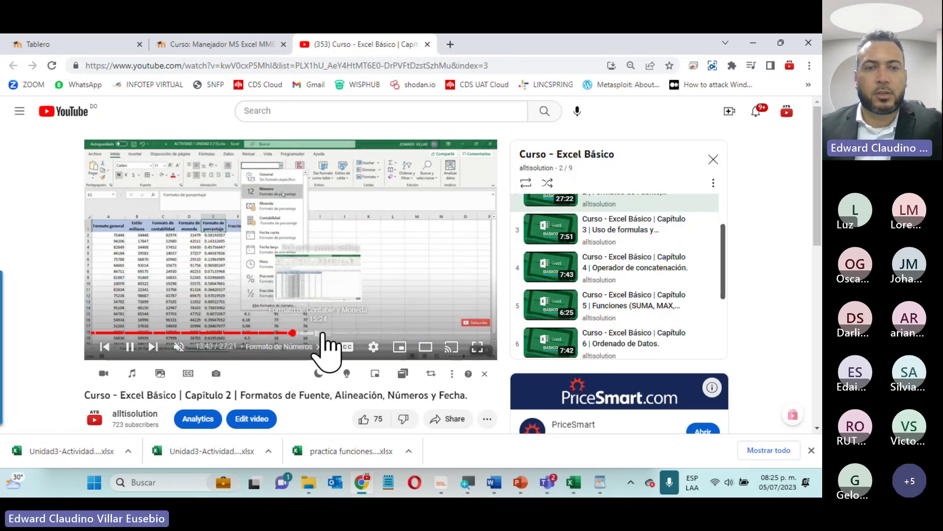
{"action": "left_click", "coordinate": [338, 333]}
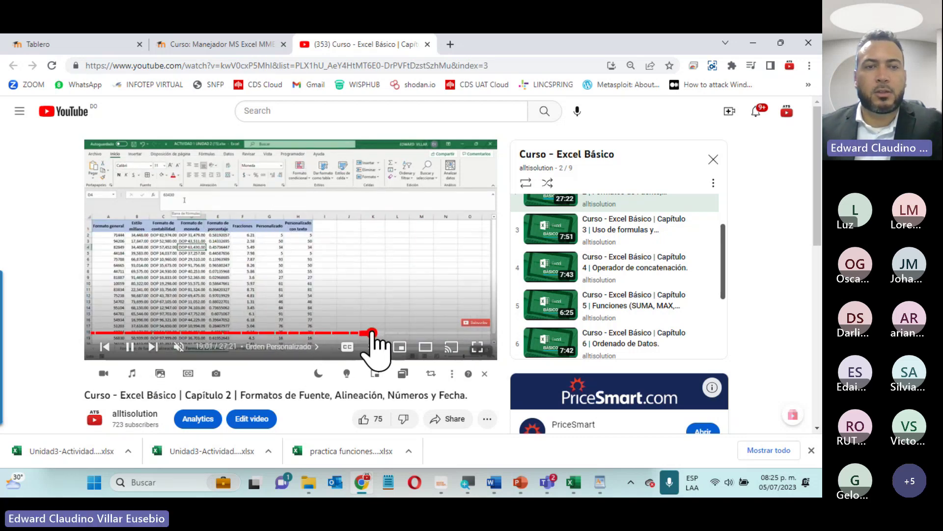
{"action": "left_click", "coordinate": [372, 333]}
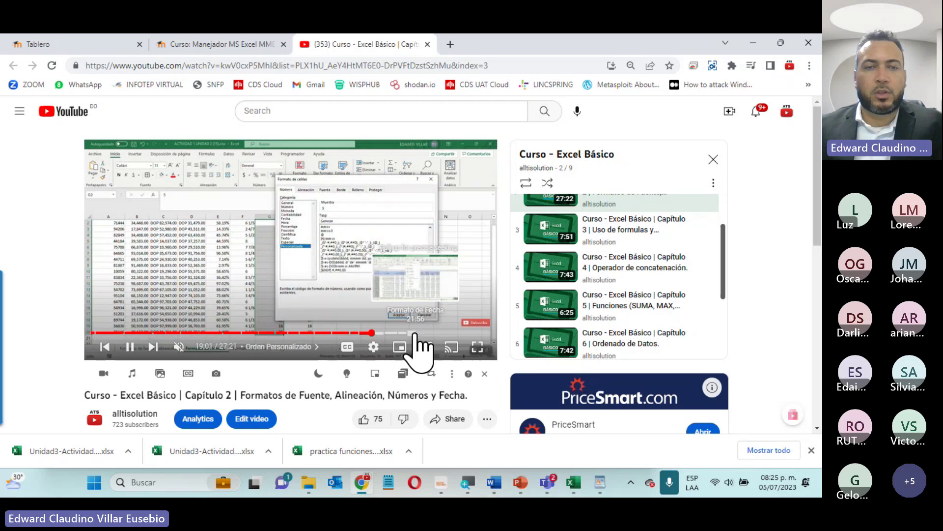
{"action": "left_click", "coordinate": [412, 333]}
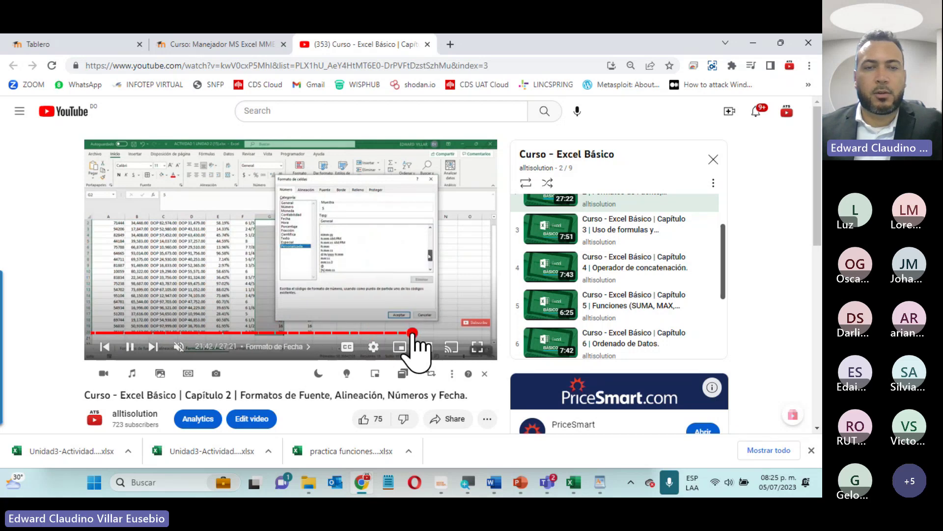
{"action": "left_click", "coordinate": [446, 333]}
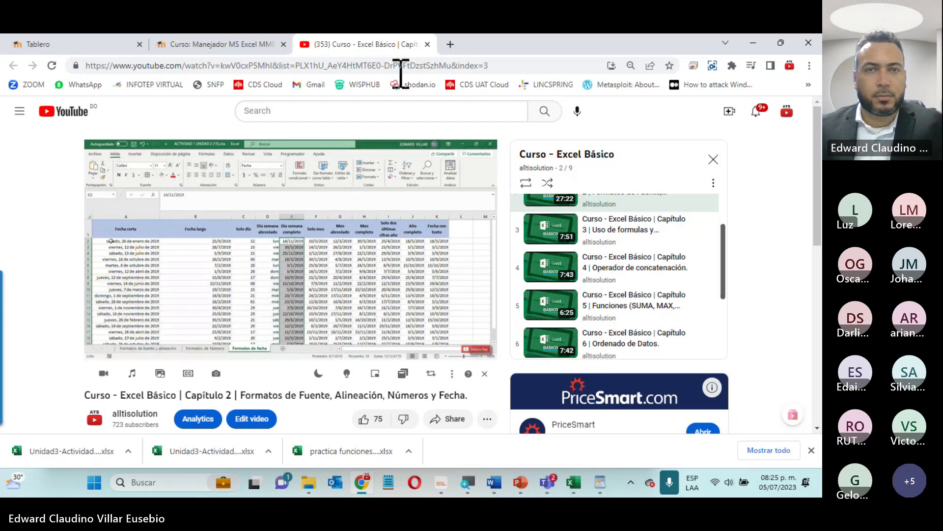
{"action": "left_click", "coordinate": [428, 44]}
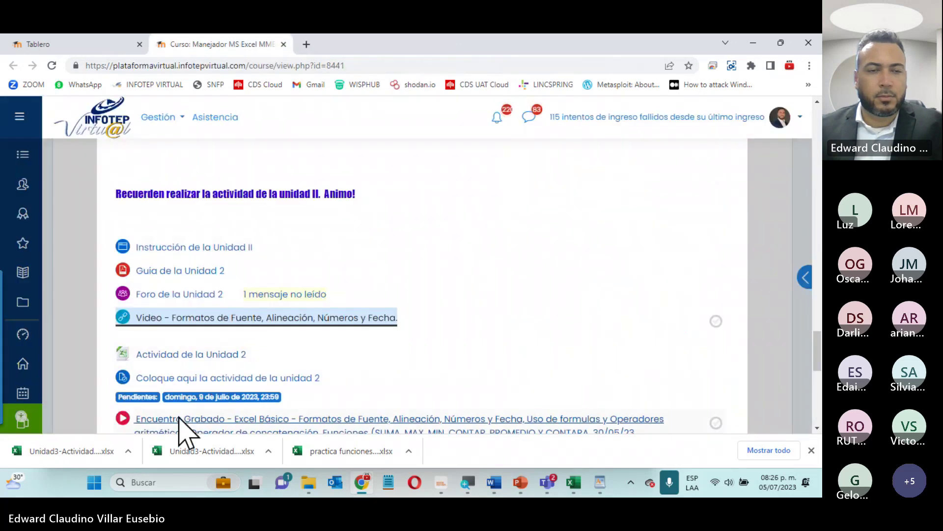
Step: Download the Actividad de la Unidad 2 workbook from the course page and open it in Excel
{"action": "left_click", "coordinate": [176, 355]}
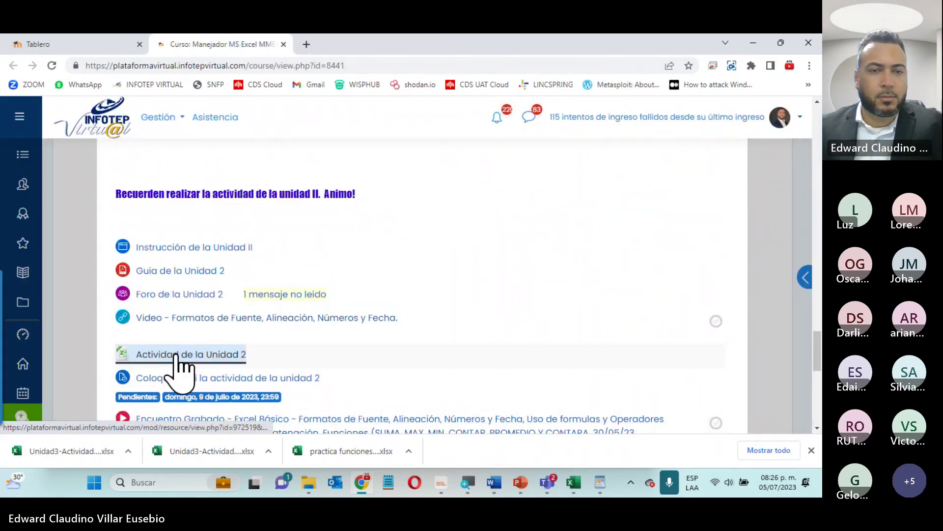
{"action": "scroll", "coordinate": [441, 272], "scroll_direction": "down", "scroll_amount": 3}
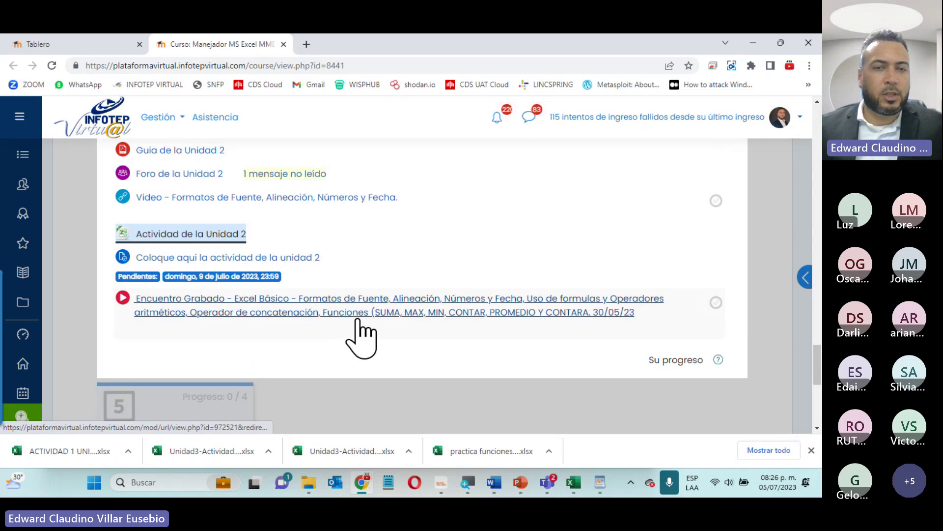
{"action": "left_click", "coordinate": [65, 449]}
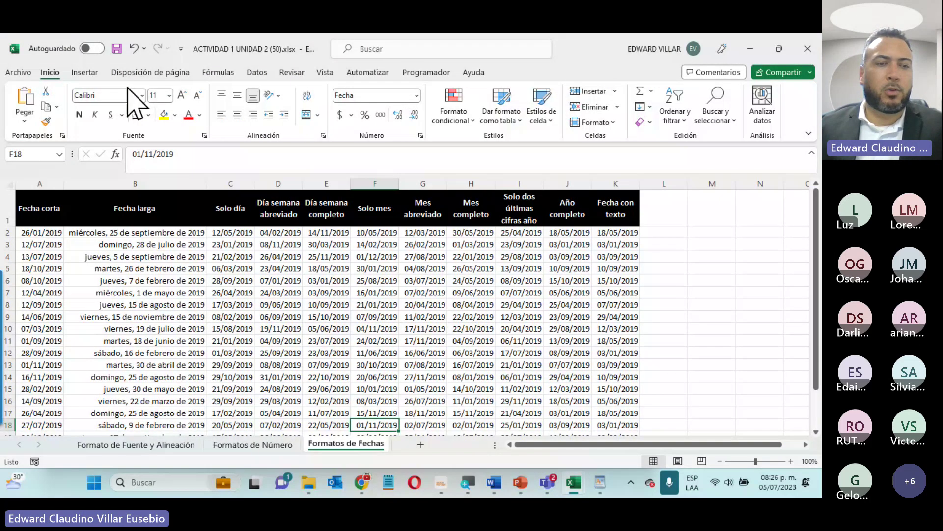
Step: Review the activity's Formato de Fuente y Alineación, Formatos de Número and Formatos de Fechas sheets and the written formatting instructions
{"action": "left_click", "coordinate": [98, 445]}
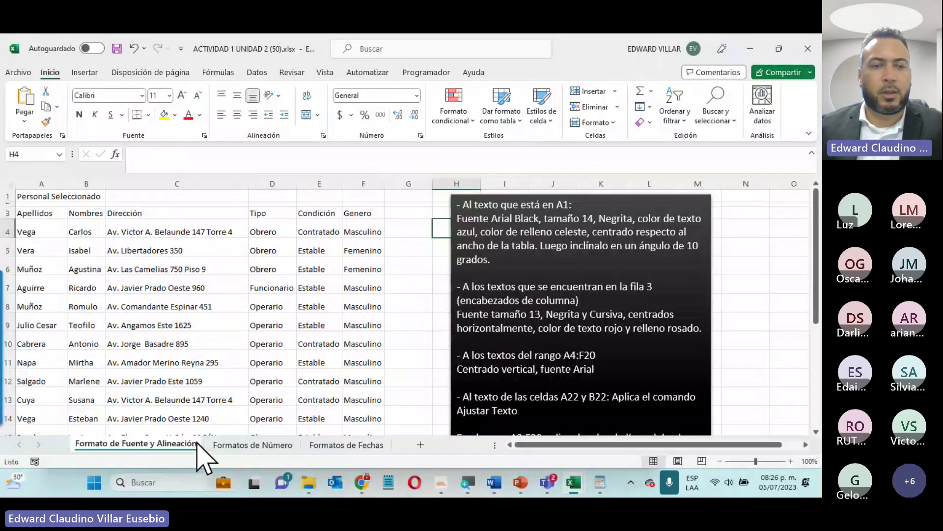
{"action": "left_click", "coordinate": [279, 444]}
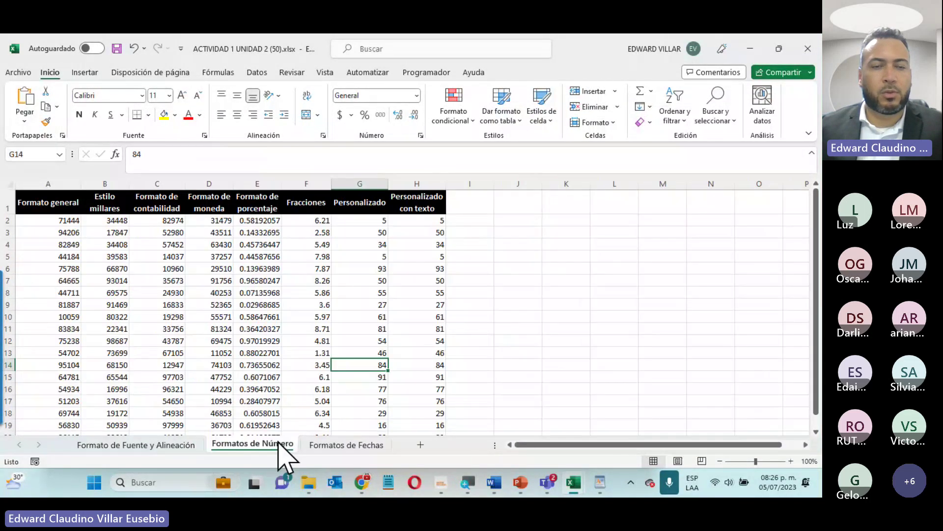
{"action": "left_click", "coordinate": [363, 444]}
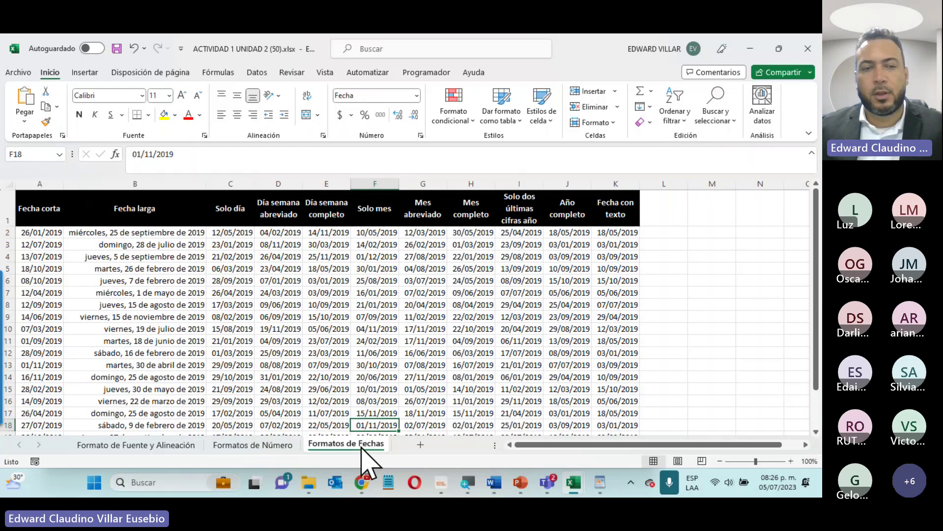
{"action": "left_click", "coordinate": [133, 445]}
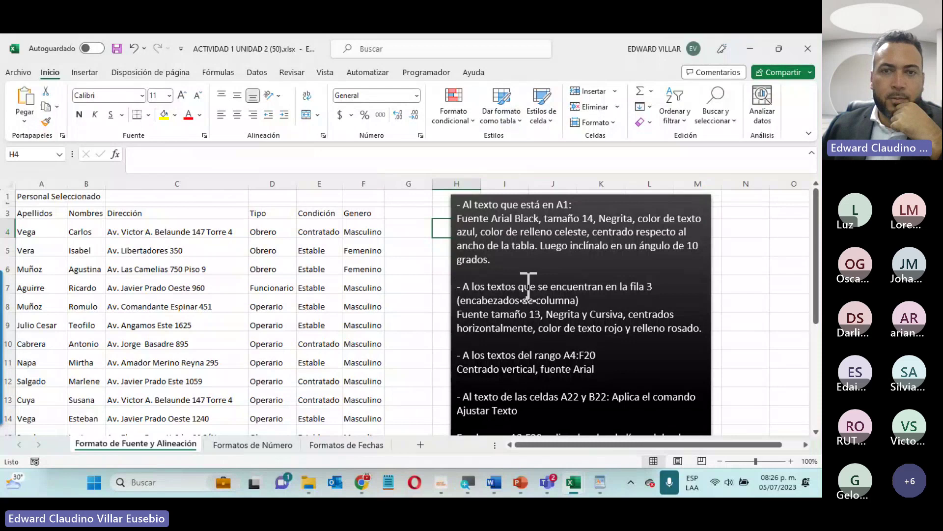
{"action": "left_click", "coordinate": [281, 448]}
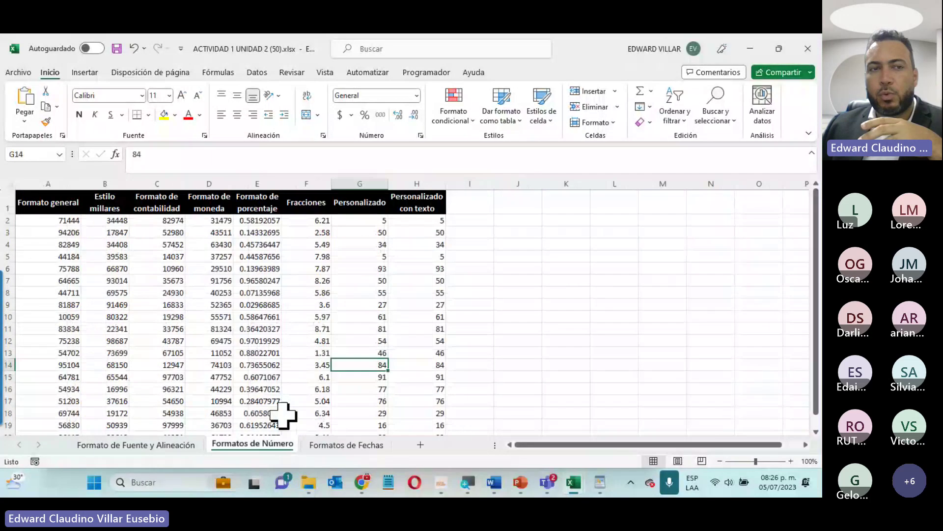
Step: Review the header rows of the Formatos de Número and Formatos de Fechas sheets, then return to Formato de Fuente y Alineación
{"action": "left_click_drag", "start_coordinate": [45, 208], "coordinate": [436, 202]}
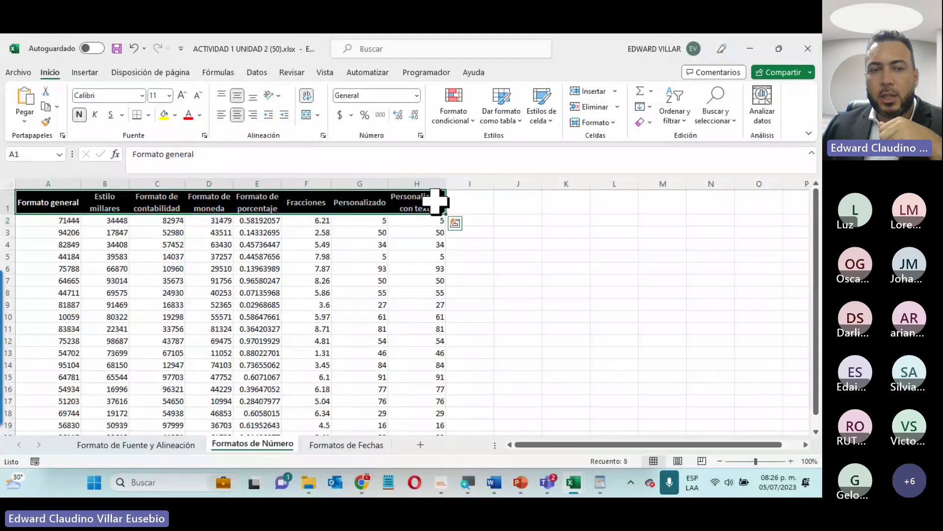
{"action": "left_click", "coordinate": [343, 445]}
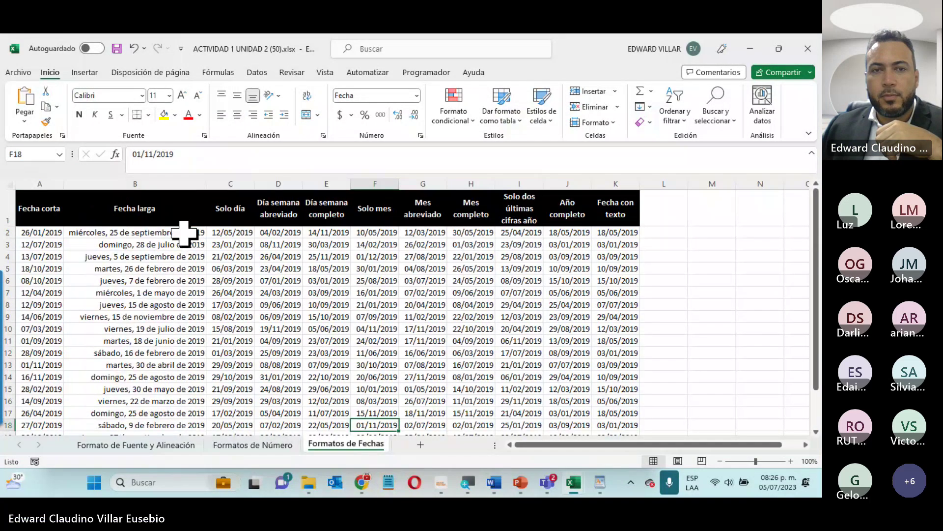
{"action": "left_click_drag", "start_coordinate": [59, 207], "coordinate": [645, 200]}
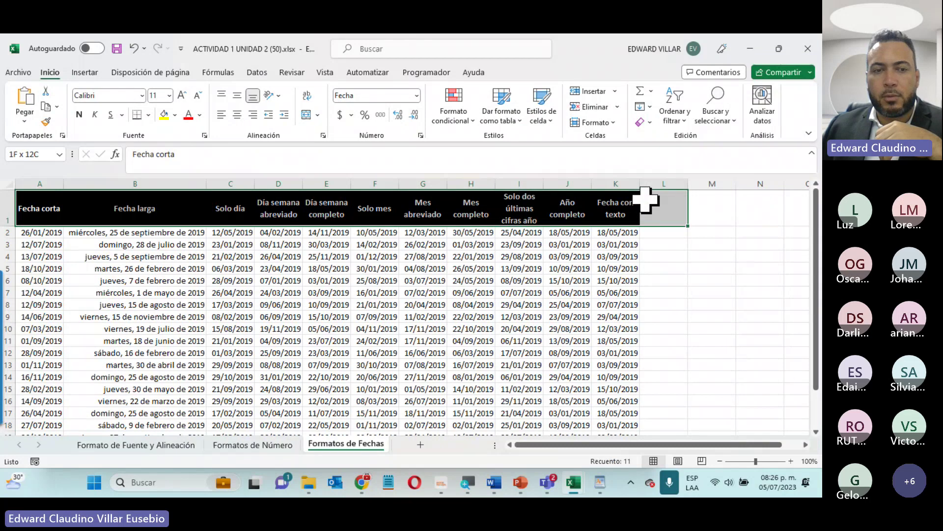
{"action": "left_click", "coordinate": [136, 445]}
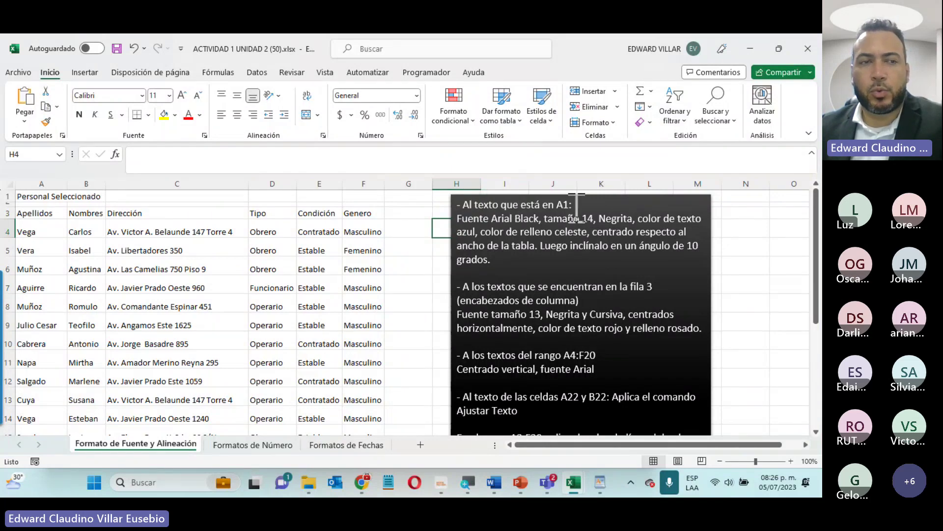
Step: Format the Personal Seleccionado title in A1 with Arial Black, size 14 and bold
{"action": "left_click", "coordinate": [19, 198]}
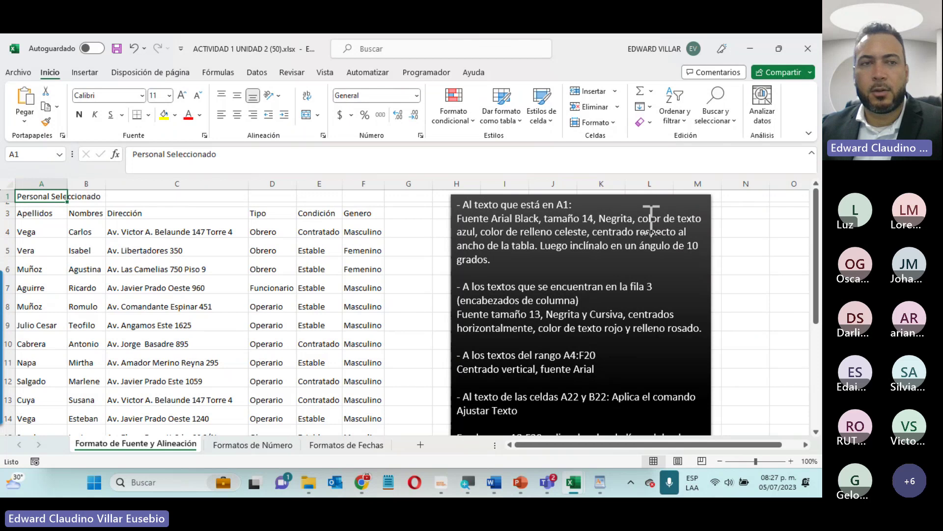
{"action": "left_click", "coordinate": [142, 95]}
{"action": "scroll", "coordinate": [133, 270], "scroll_direction": "down", "scroll_amount": 3}
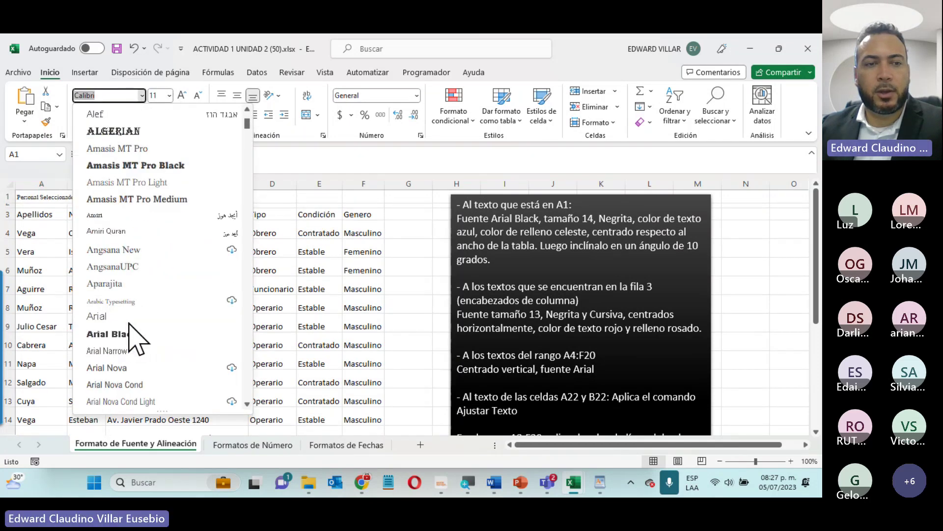
{"action": "left_click", "coordinate": [96, 335]}
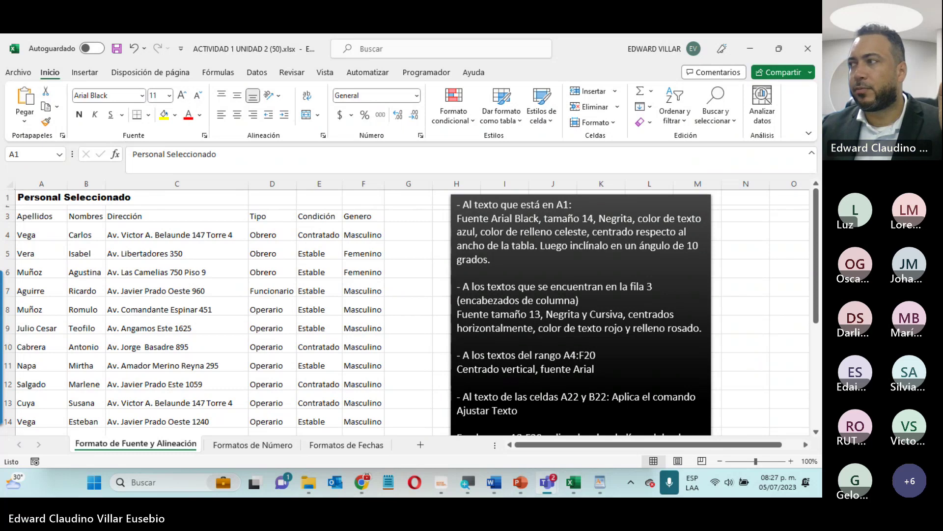
{"action": "left_click", "coordinate": [161, 96]}
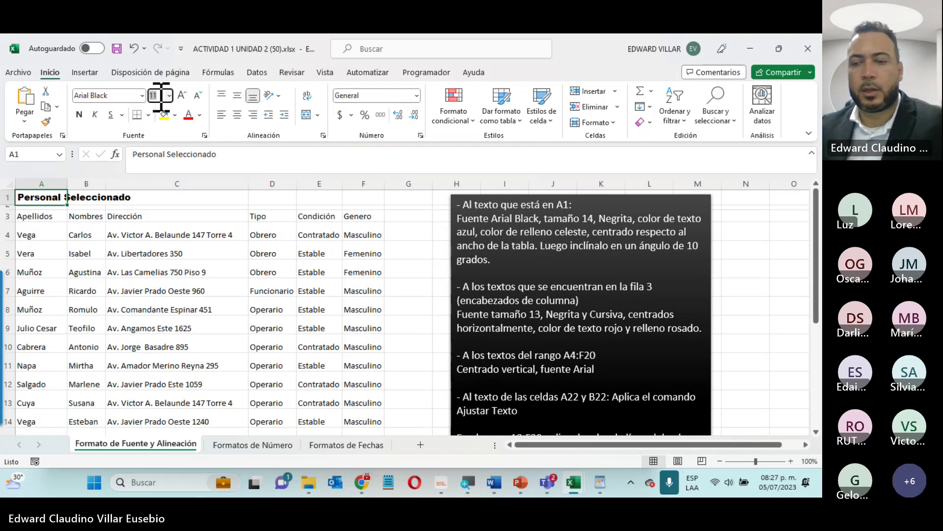
{"action": "type", "text": "14"}
{"action": "key", "text": "Return"}
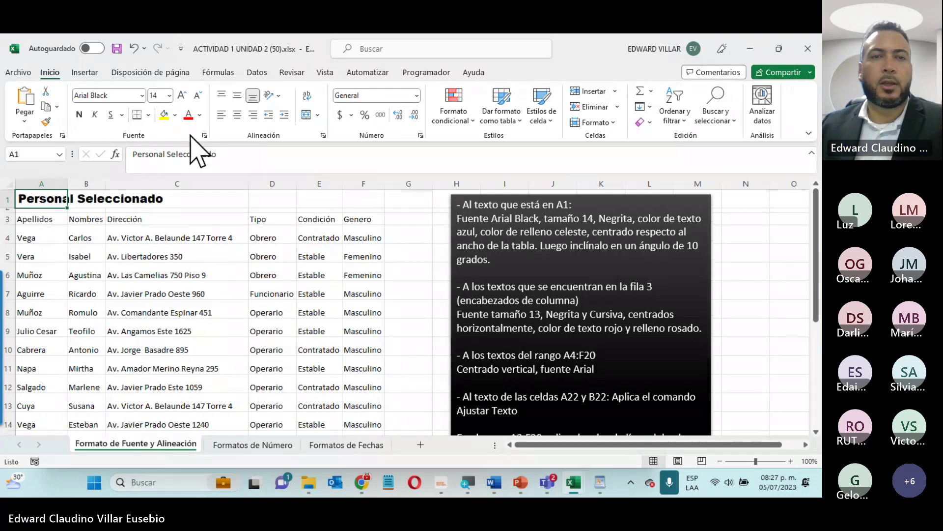
{"action": "left_click", "coordinate": [79, 114]}
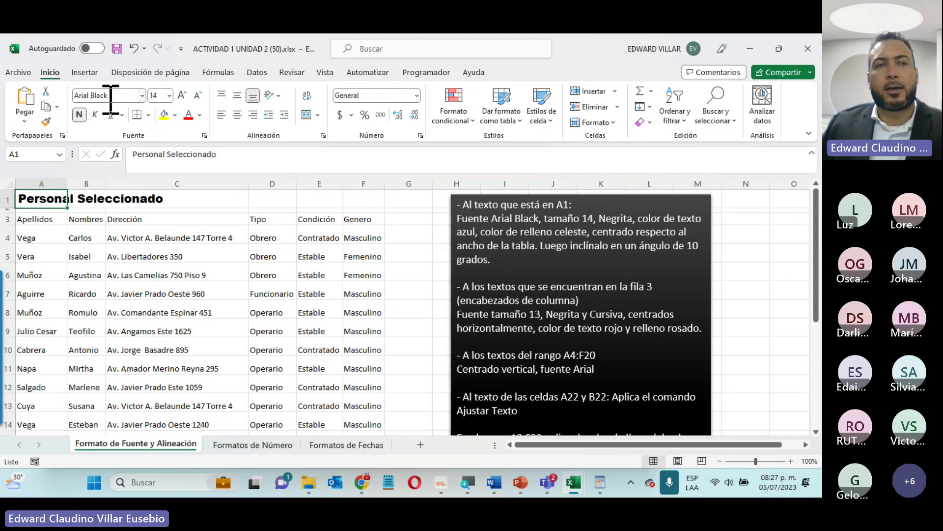
{"action": "left_click", "coordinate": [142, 217]}
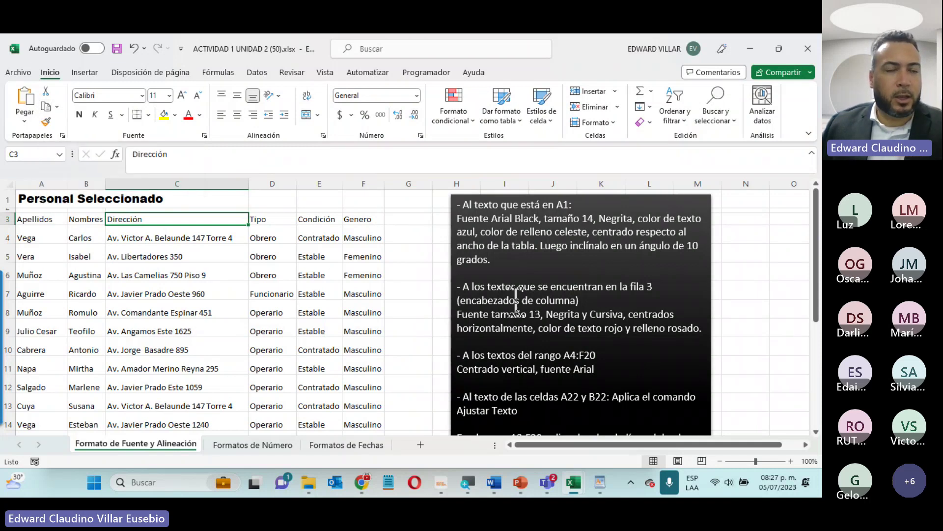
Step: Give the title in A1 a standard dark blue text color and a light blue theme fill
{"action": "left_click", "coordinate": [60, 204]}
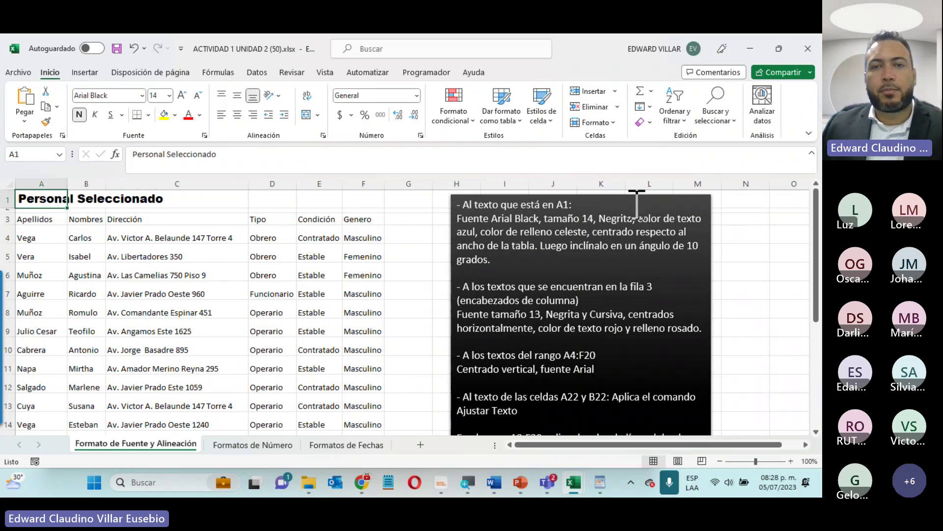
{"action": "left_click", "coordinate": [199, 115]}
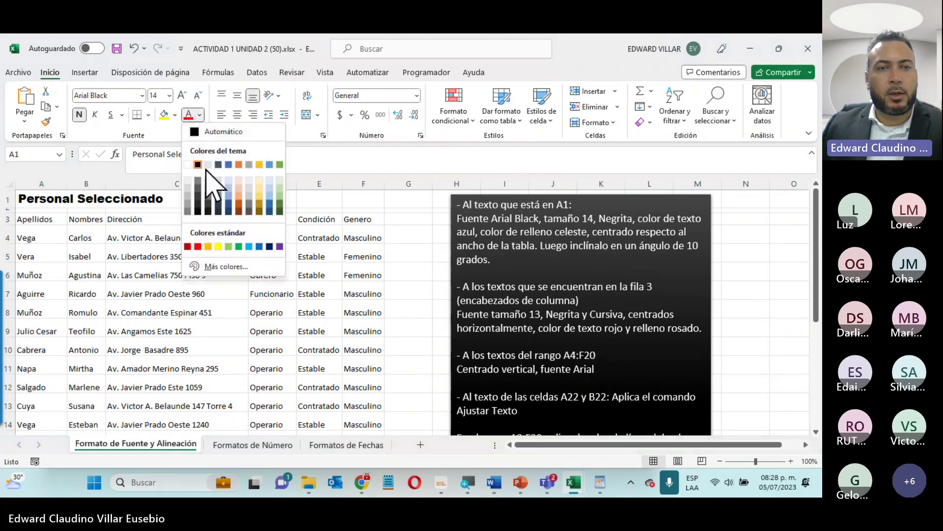
{"action": "left_click", "coordinate": [259, 246]}
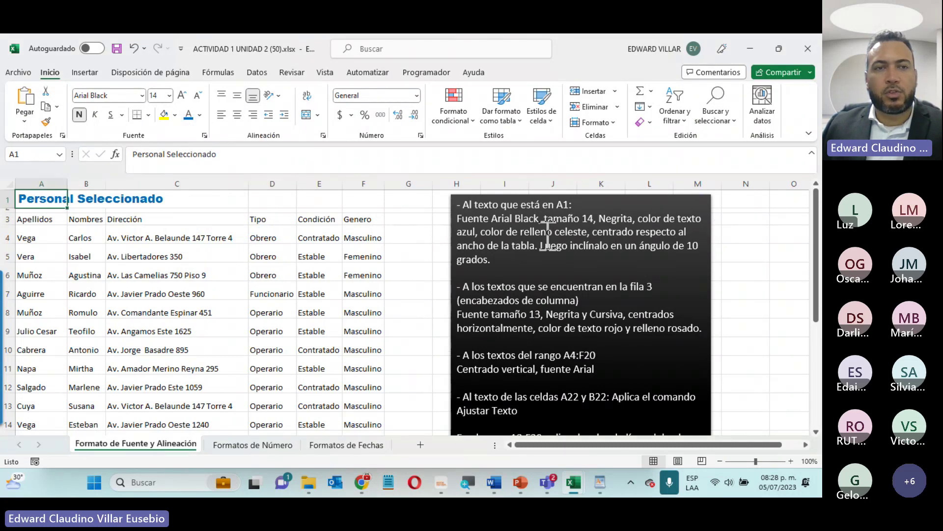
{"action": "left_click", "coordinate": [200, 115]}
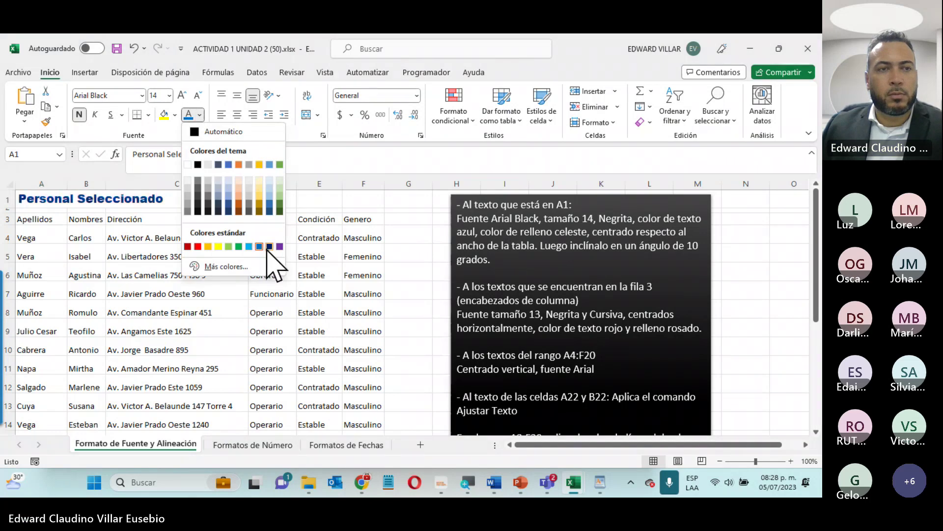
{"action": "left_click", "coordinate": [270, 247]}
{"action": "left_click", "coordinate": [175, 115]}
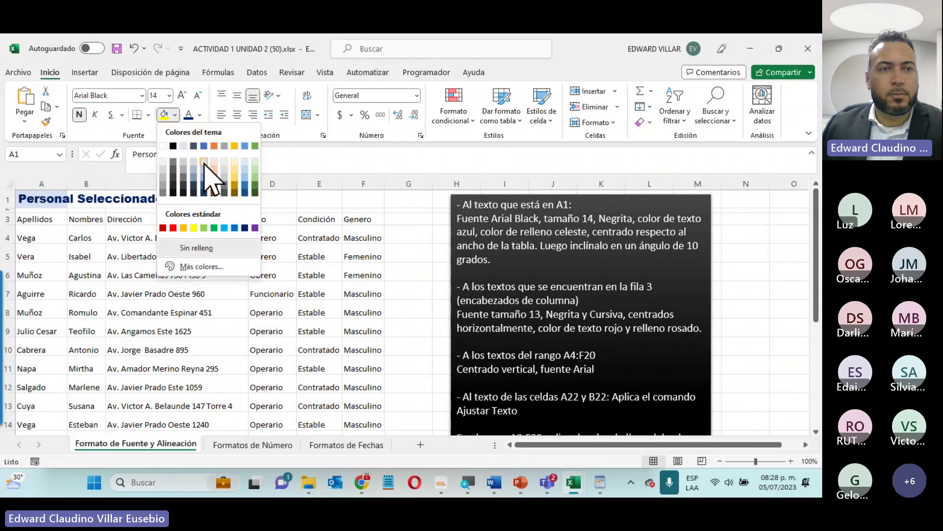
{"action": "left_click", "coordinate": [204, 158]}
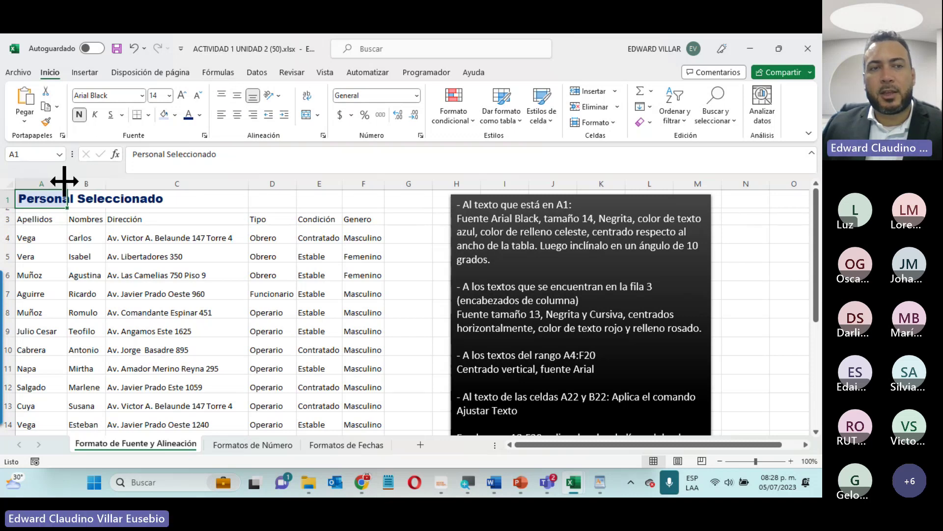
Step: Enlarge column A and row 1 and try the horizontal and vertical alignment options on the title in A1
{"action": "left_click_drag", "start_coordinate": [64, 181], "coordinate": [292, 183]}
{"action": "left_click_drag", "start_coordinate": [18, 199], "coordinate": [7, 278]}
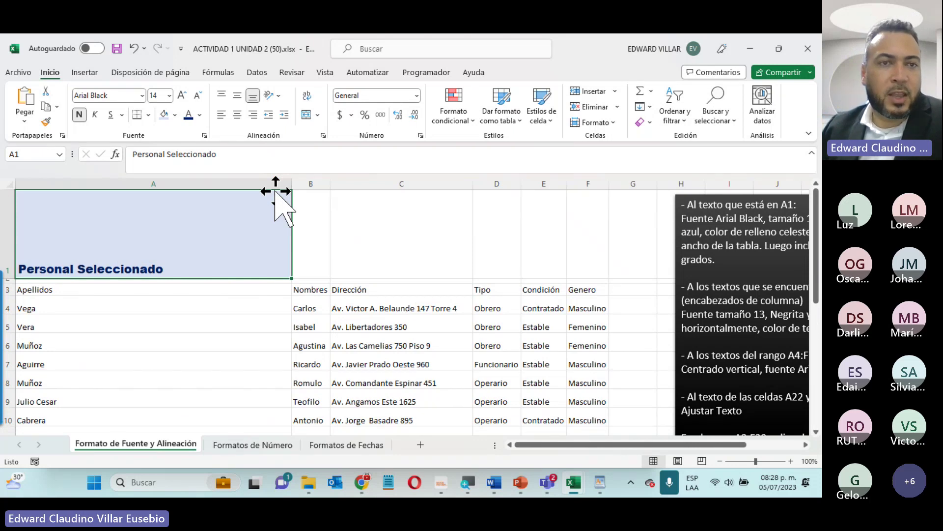
{"action": "left_click", "coordinate": [222, 115]}
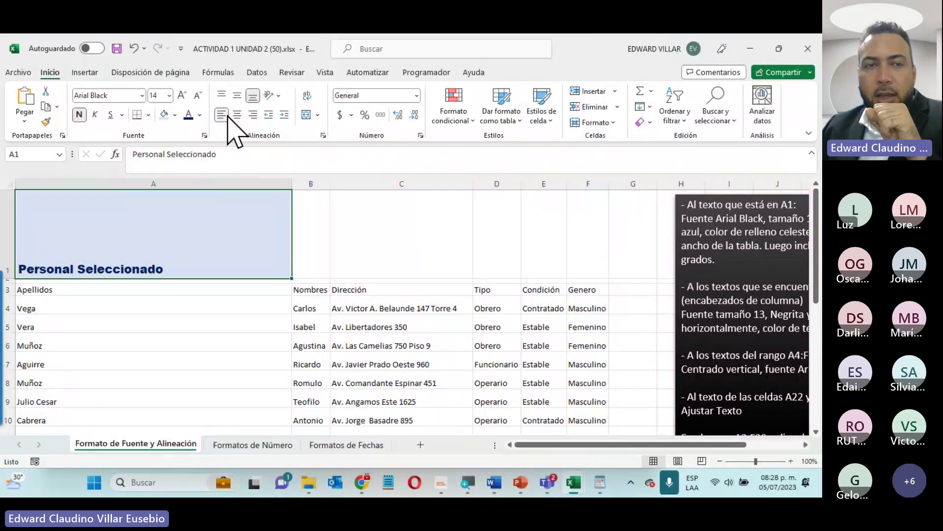
{"action": "left_click", "coordinate": [236, 115]}
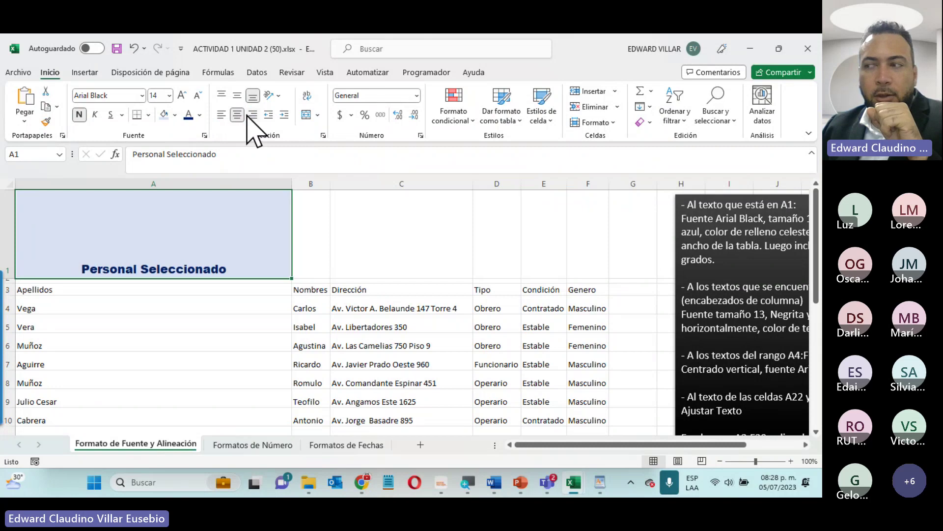
{"action": "left_click", "coordinate": [252, 116]}
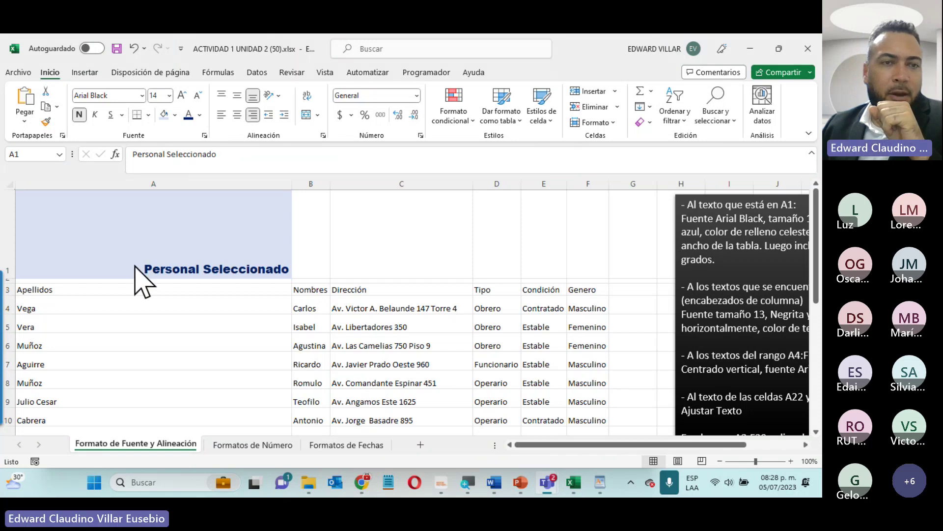
{"action": "left_click", "coordinate": [247, 95]}
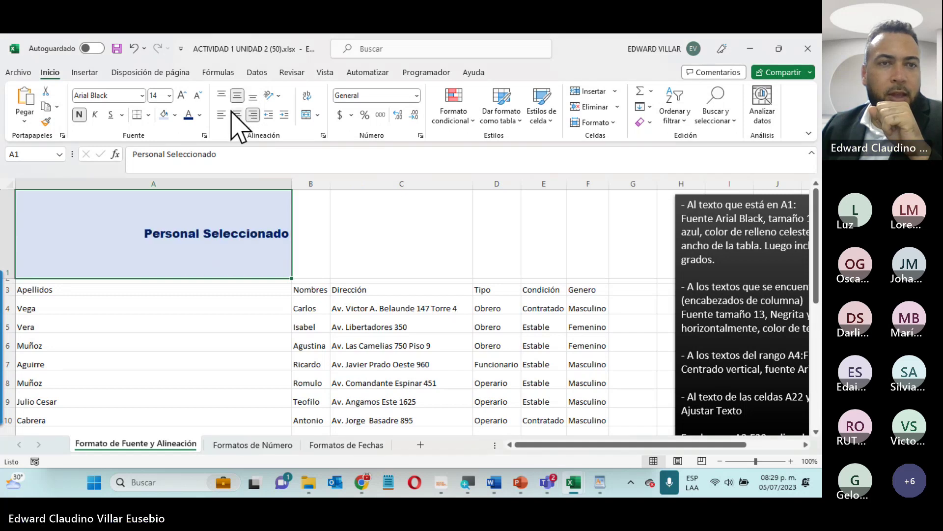
{"action": "left_click", "coordinate": [222, 96]}
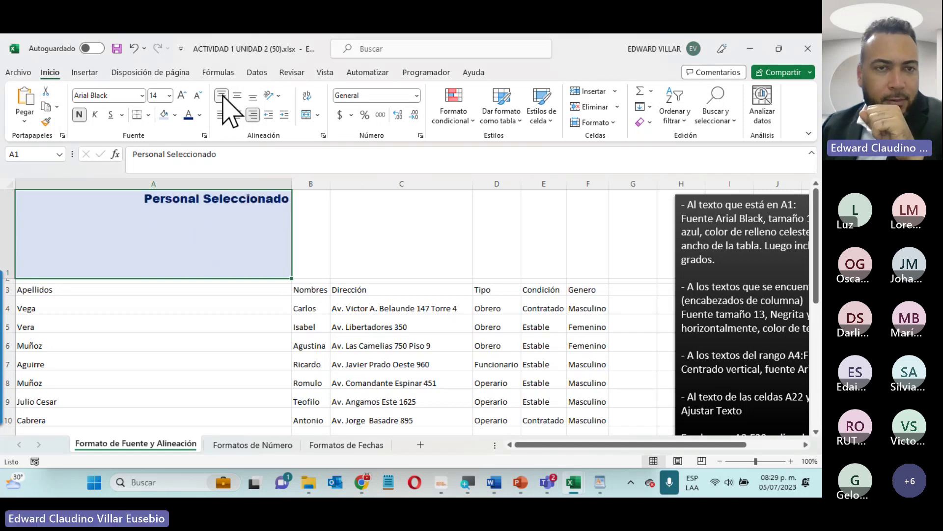
{"action": "left_click", "coordinate": [243, 35]}
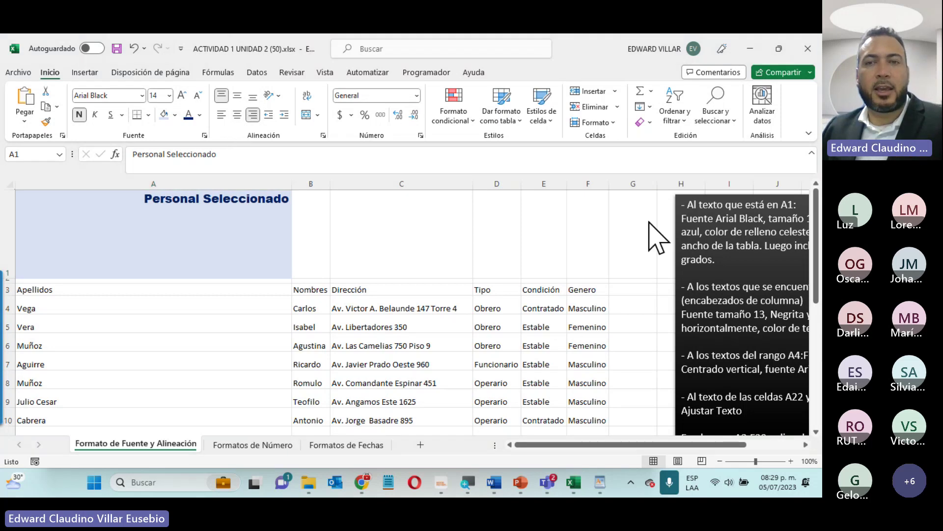
{"action": "left_click", "coordinate": [290, 197]}
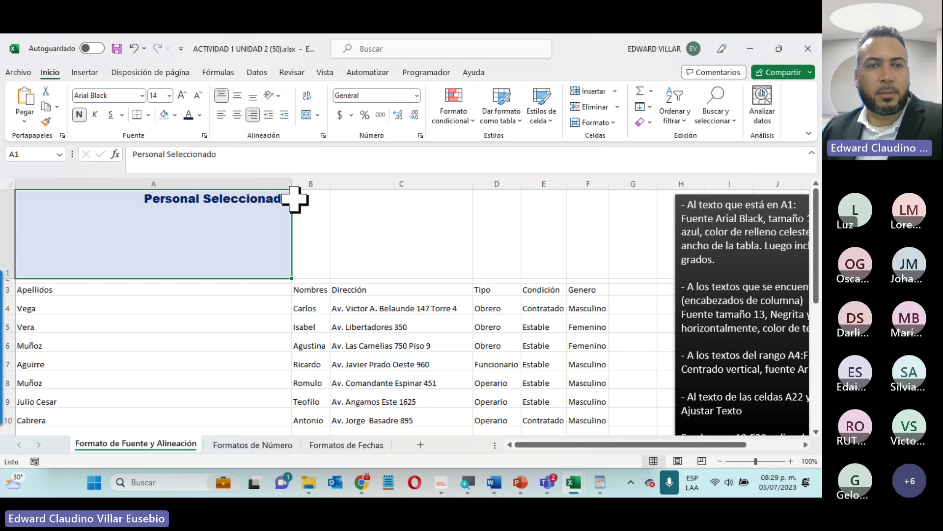
Step: Undo the alignment and size changes made to A1, column A and row 1
{"action": "key", "text": "ctrl+z"}
{"action": "key", "text": "ctrl+z"}
{"action": "key", "text": "ctrl+z"}
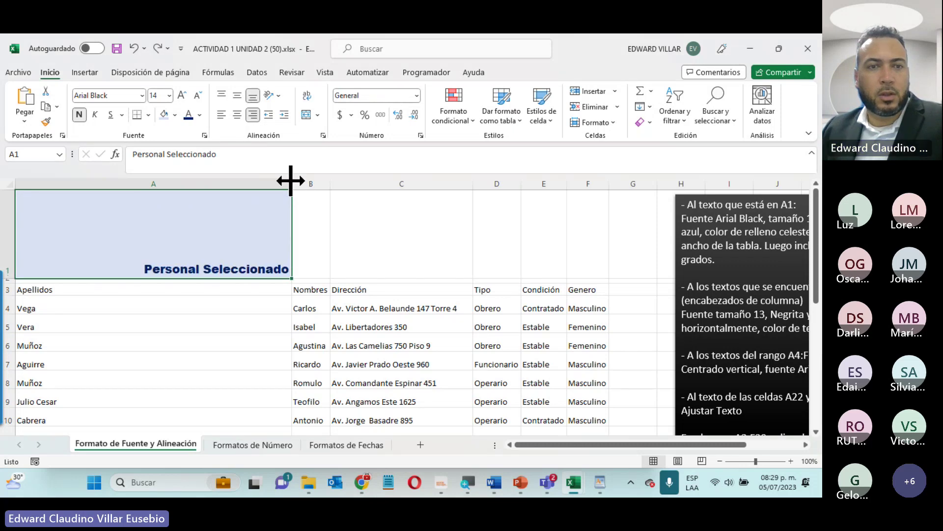
{"action": "key", "text": "ctrl+z"}
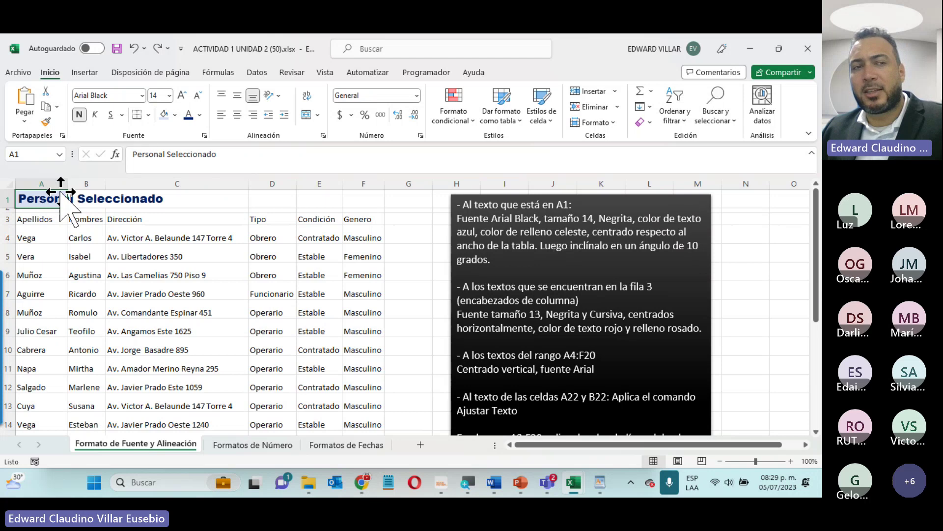
Step: Merge and center the title across A1:F1 and make row 1 taller
{"action": "left_click_drag", "start_coordinate": [48, 196], "coordinate": [350, 204]}
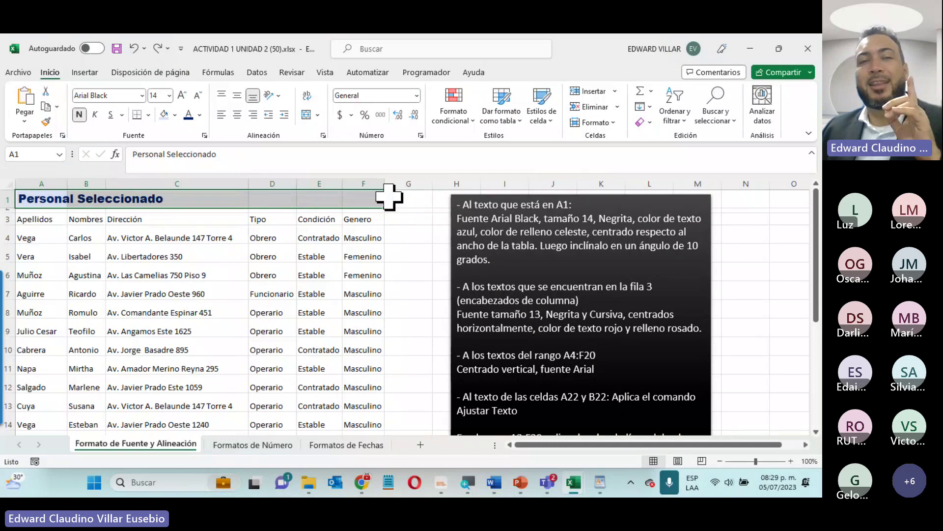
{"action": "left_click", "coordinate": [306, 115]}
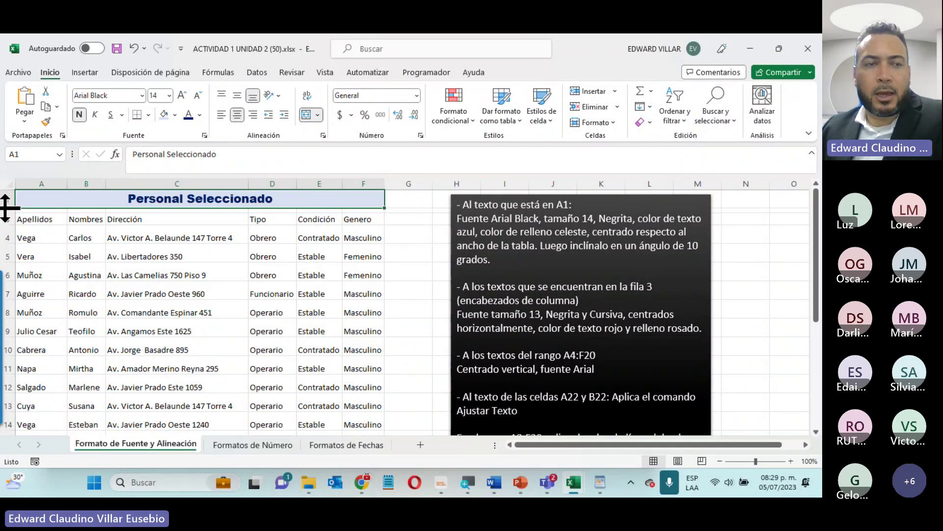
{"action": "left_click_drag", "start_coordinate": [4, 207], "coordinate": [5, 240]}
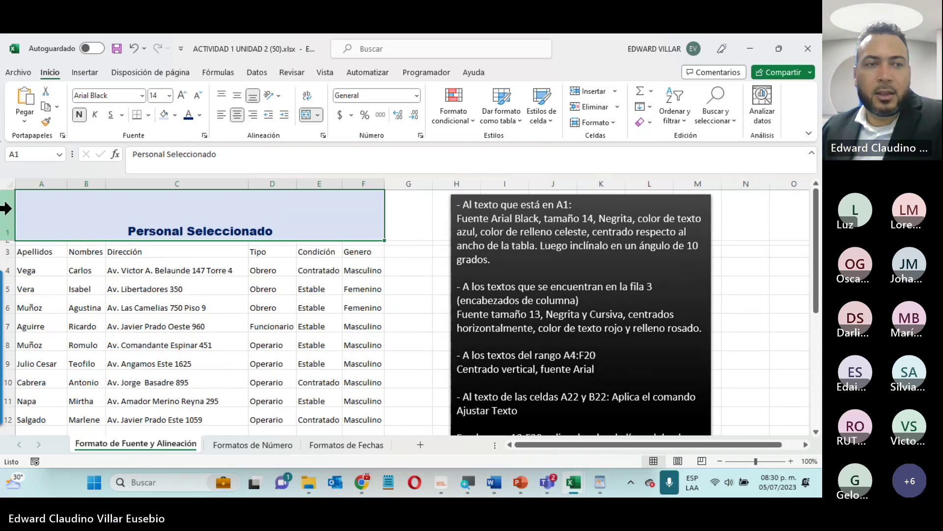
Step: Set the text orientation of the merged title in A1 to 10 degrees in the cell format settings
{"action": "right_click", "coordinate": [66, 204]}
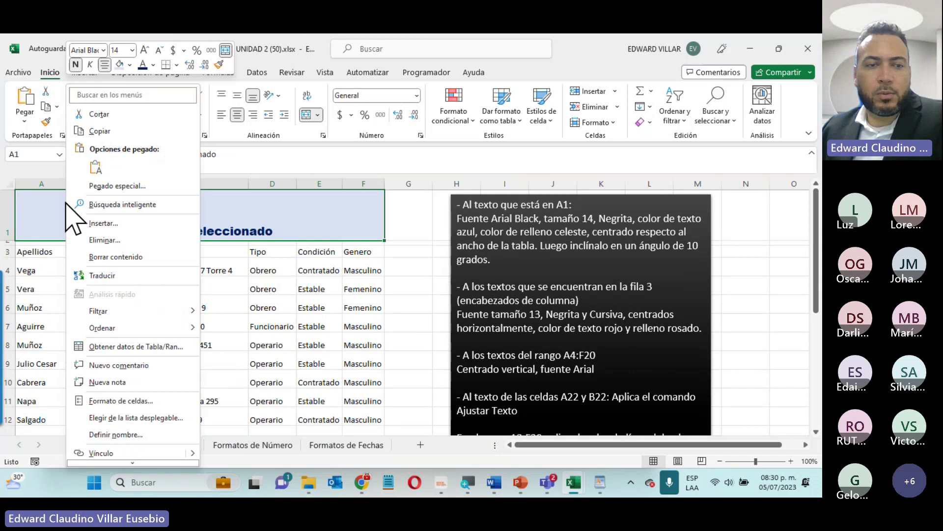
{"action": "left_click", "coordinate": [123, 400]}
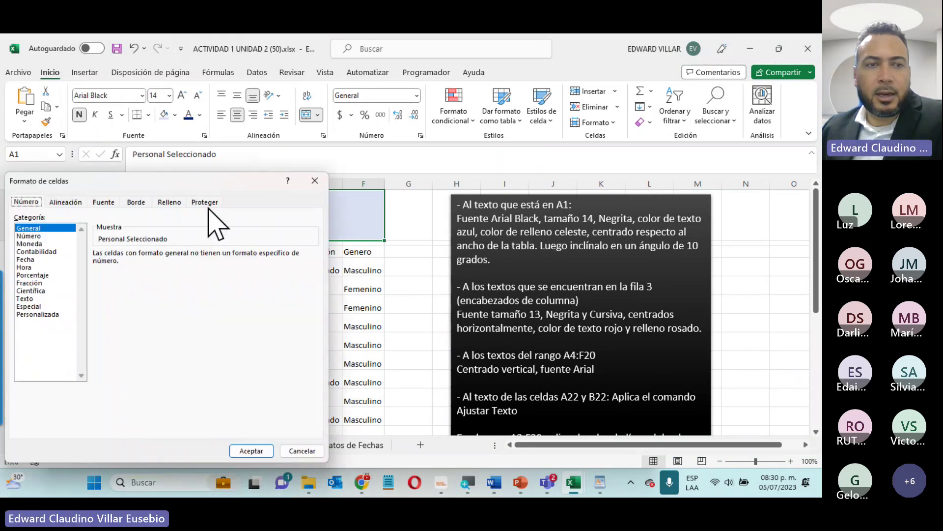
{"action": "left_click", "coordinate": [63, 201]}
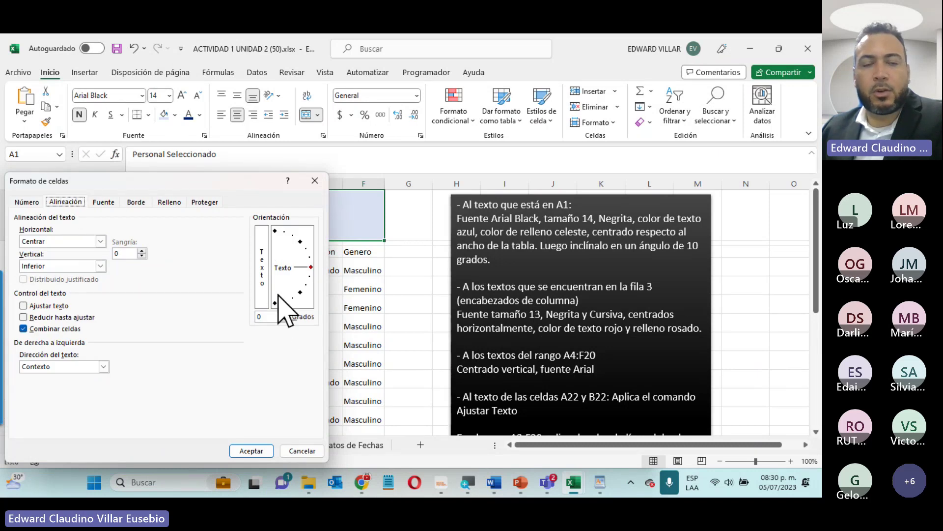
{"action": "left_click", "coordinate": [268, 316]}
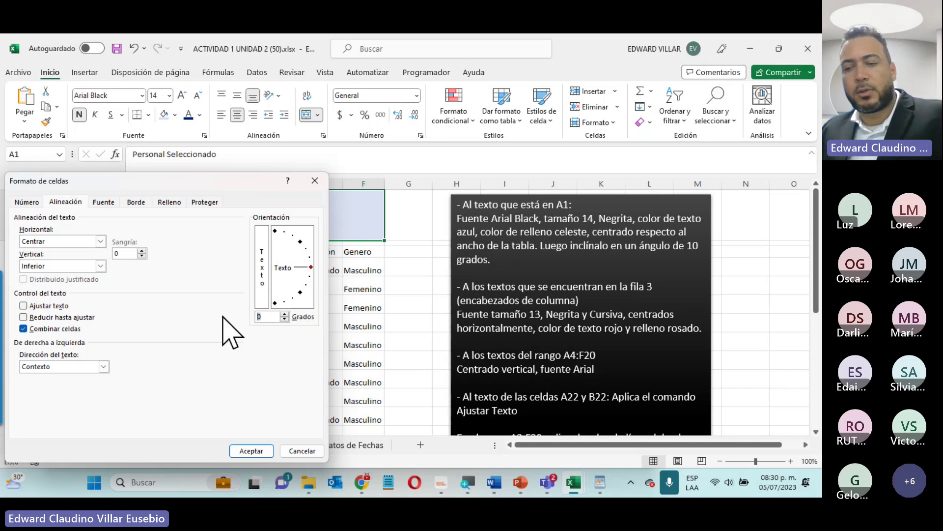
{"action": "type", "text": "10"}
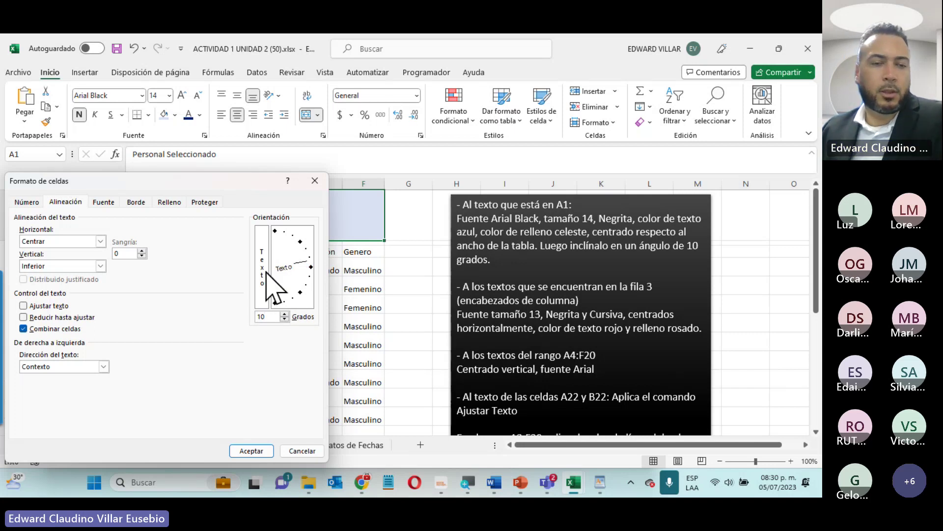
{"action": "left_click", "coordinate": [252, 450]}
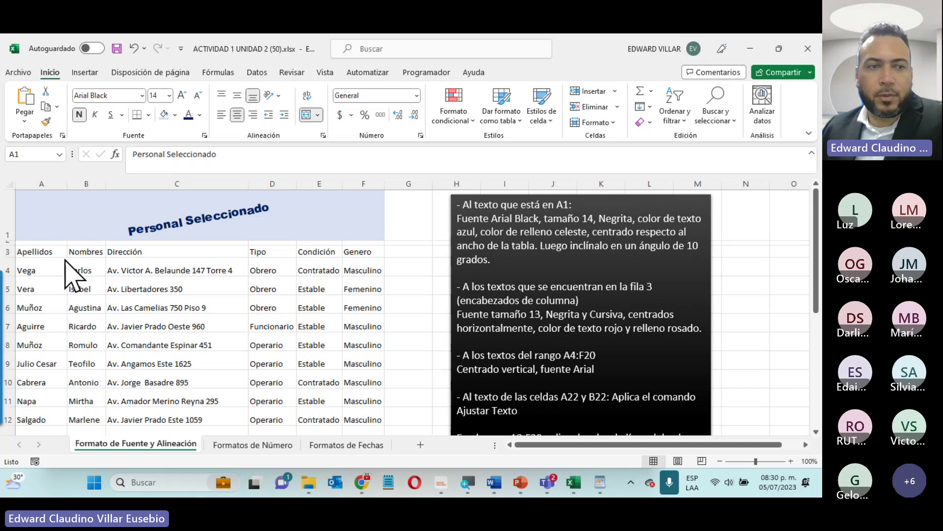
Step: Format the column headers in A3:F3 with font size 13, bold, italic and horizontal centering
{"action": "left_click_drag", "start_coordinate": [49, 252], "coordinate": [367, 249]}
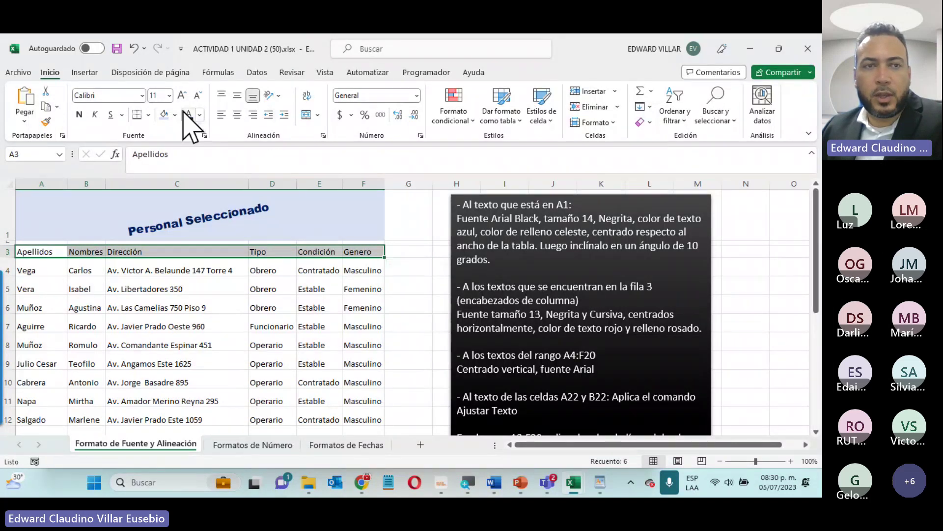
{"action": "left_click", "coordinate": [170, 95]}
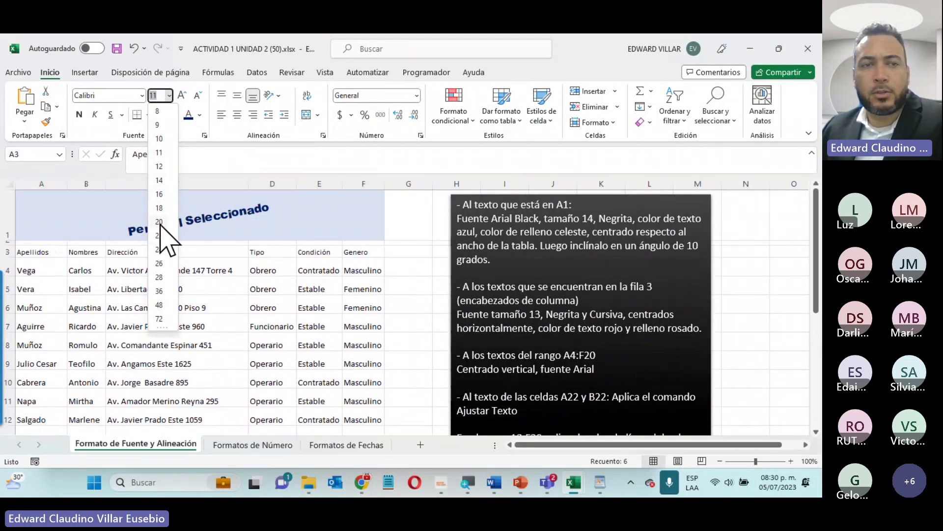
{"action": "type", "text": "13"}
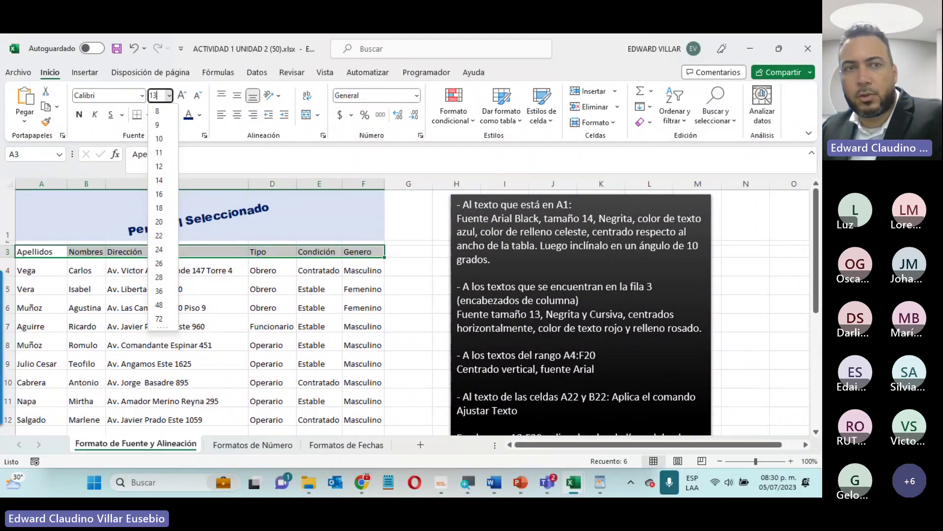
{"action": "key", "text": "Return"}
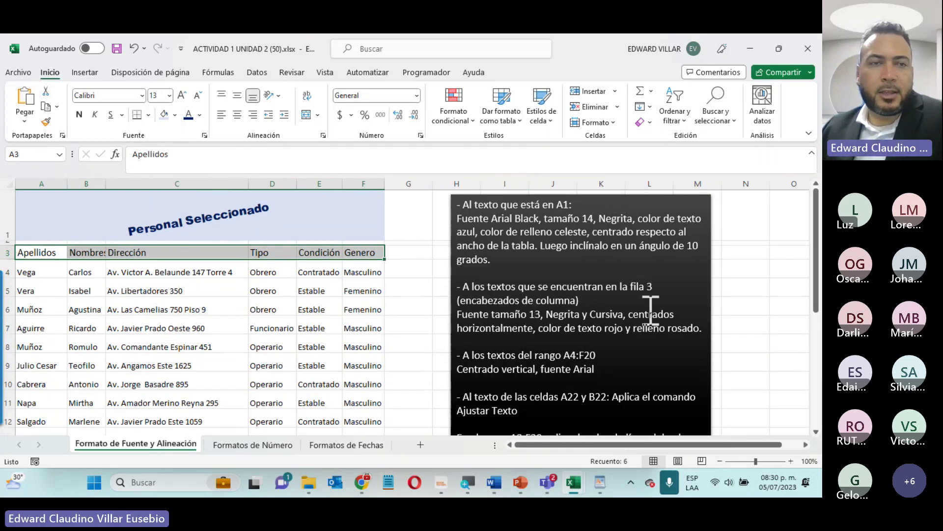
{"action": "left_click", "coordinate": [79, 115]}
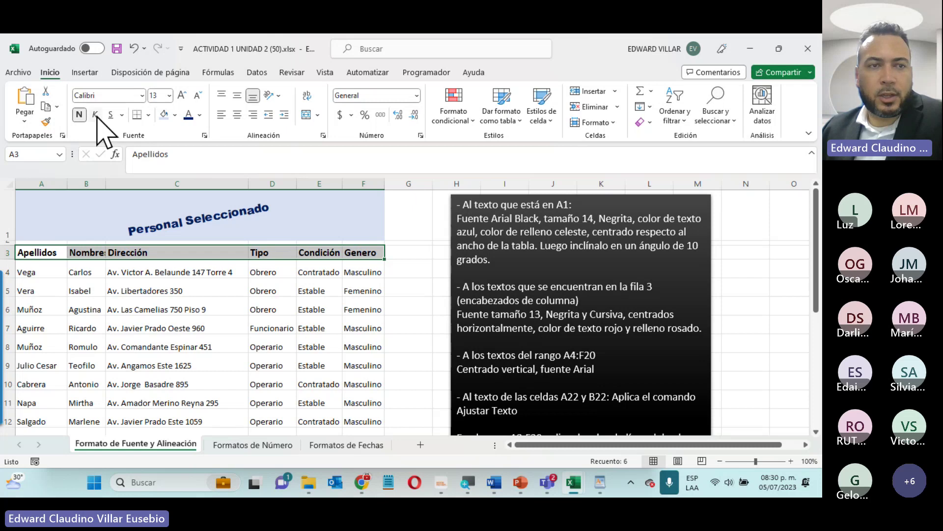
{"action": "left_click", "coordinate": [96, 114]}
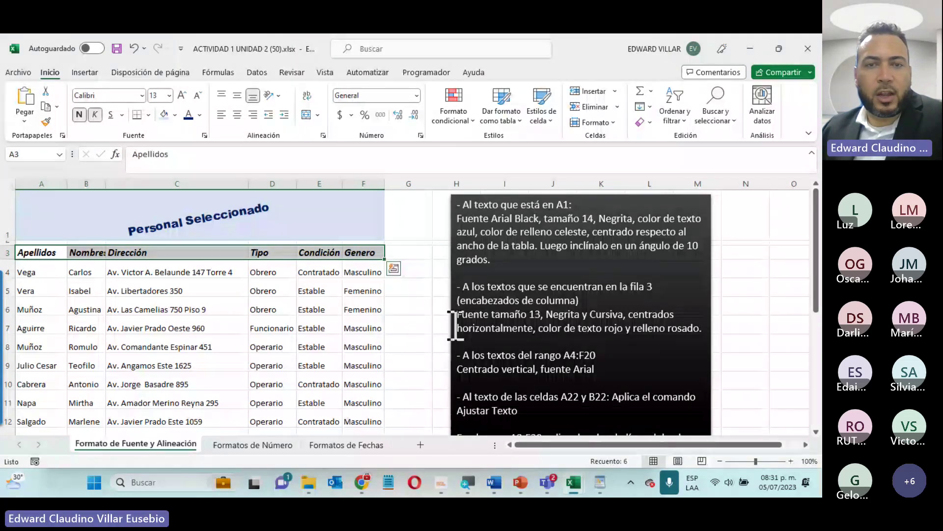
{"action": "left_click", "coordinate": [237, 115]}
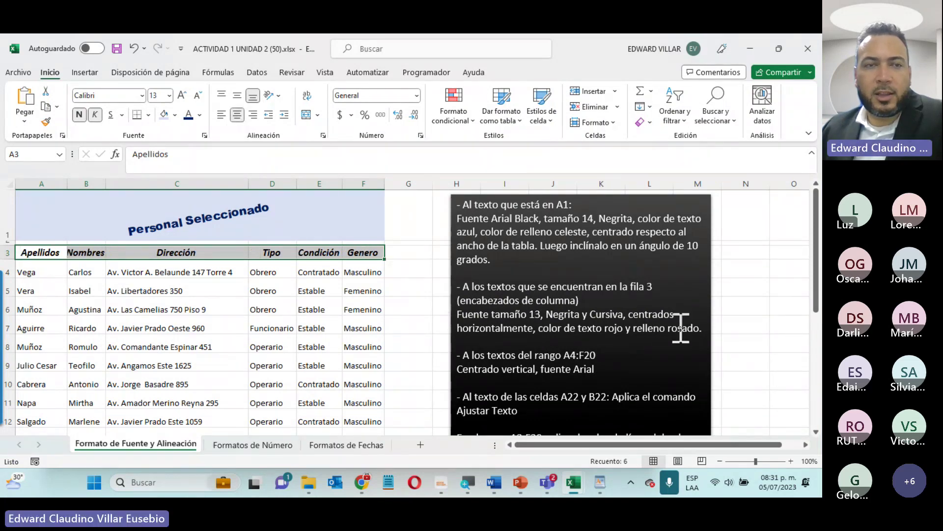
Step: Give the headers in A3:F3 a standard red text color and the lightest orange theme fill
{"action": "left_click", "coordinate": [200, 115]}
{"action": "left_click", "coordinate": [198, 246]}
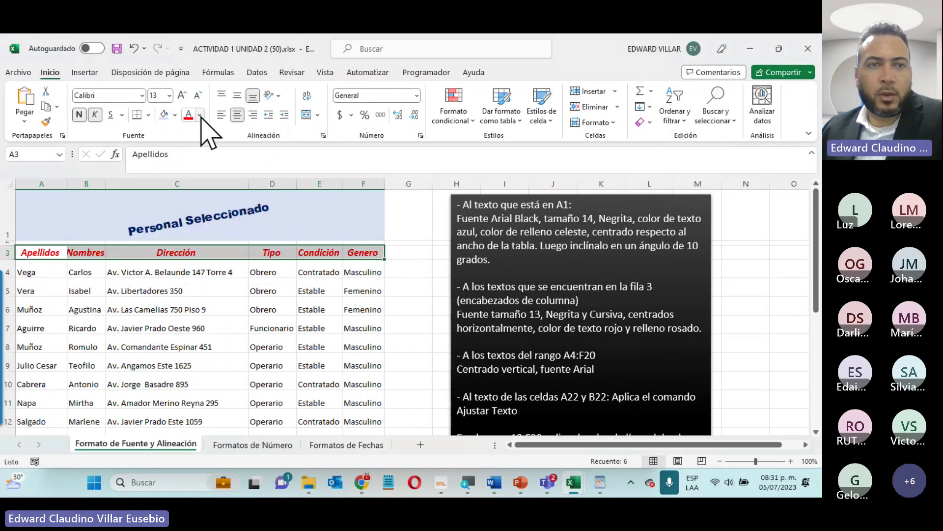
{"action": "left_click", "coordinate": [176, 116]}
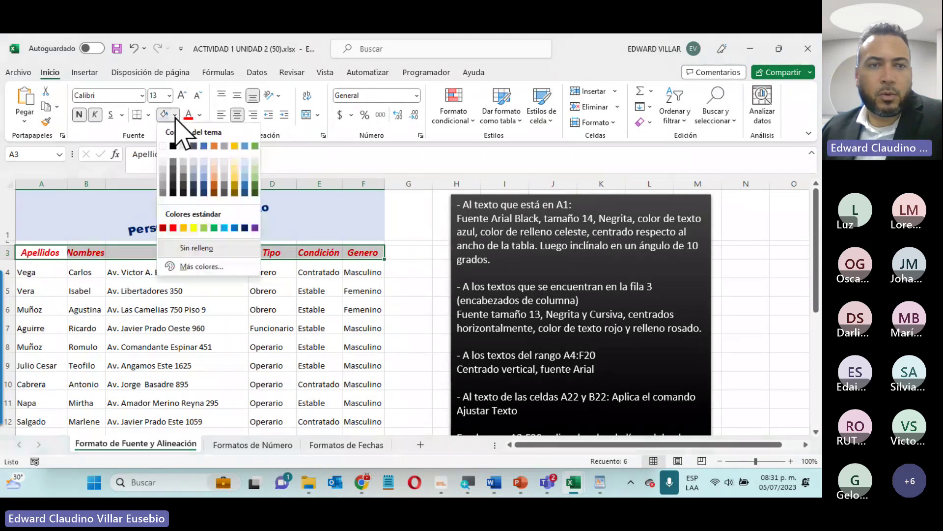
{"action": "left_click", "coordinate": [214, 161]}
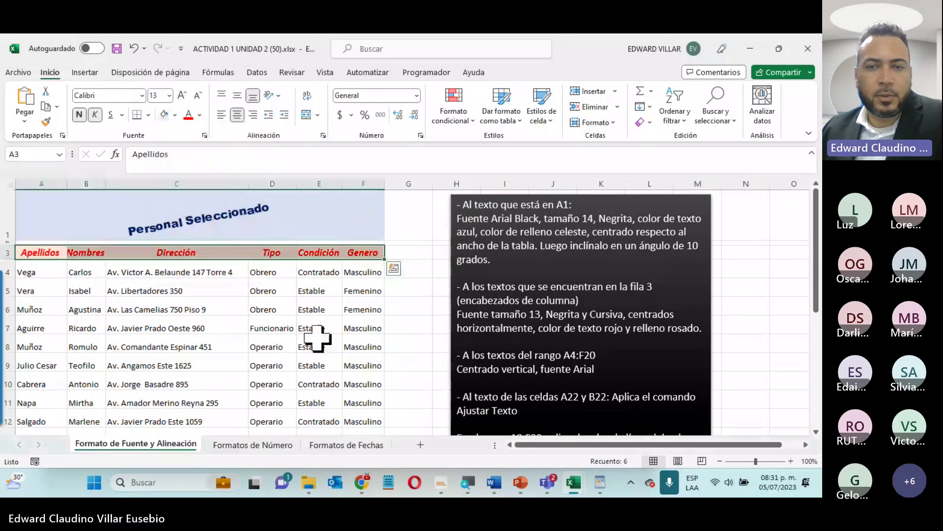
{"action": "scroll", "coordinate": [708, 286], "scroll_direction": "down", "scroll_amount": 1}
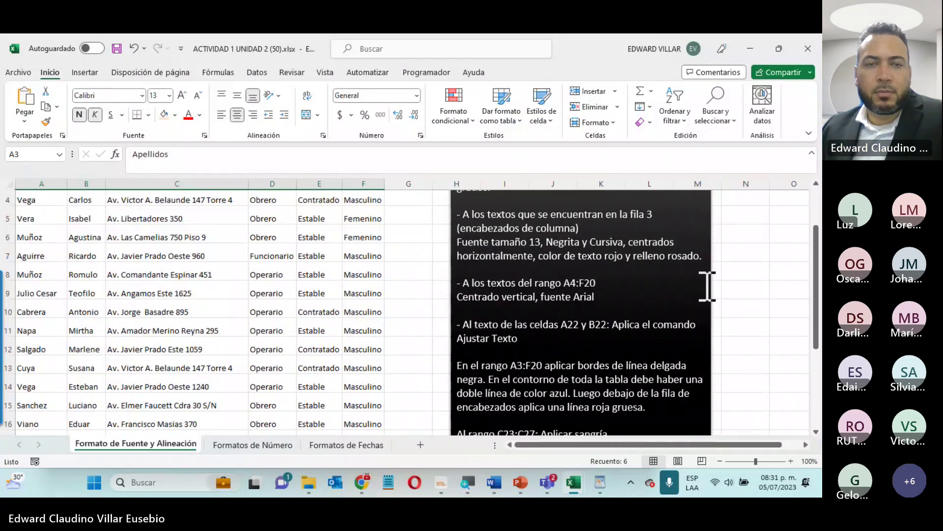
{"action": "scroll", "coordinate": [708, 287], "scroll_direction": "up", "scroll_amount": 1}
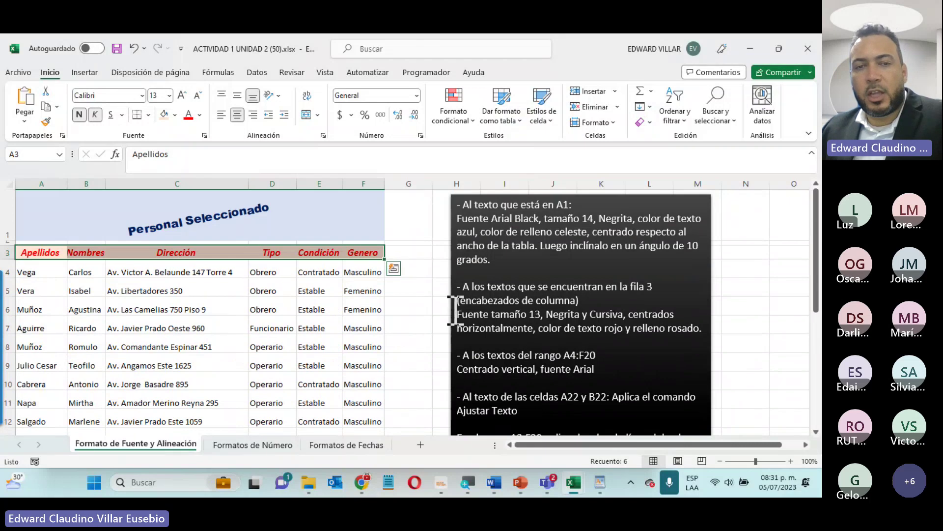
{"action": "left_click", "coordinate": [359, 361]}
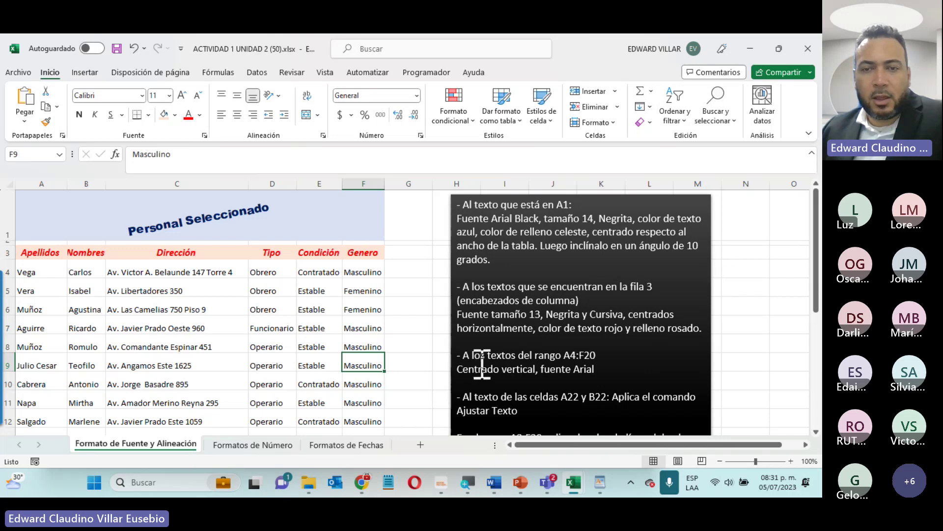
Step: Read the remaining task instructions and examine the full contents of cells A22 and B22
{"action": "scroll", "coordinate": [711, 346], "scroll_direction": "down", "scroll_amount": 1}
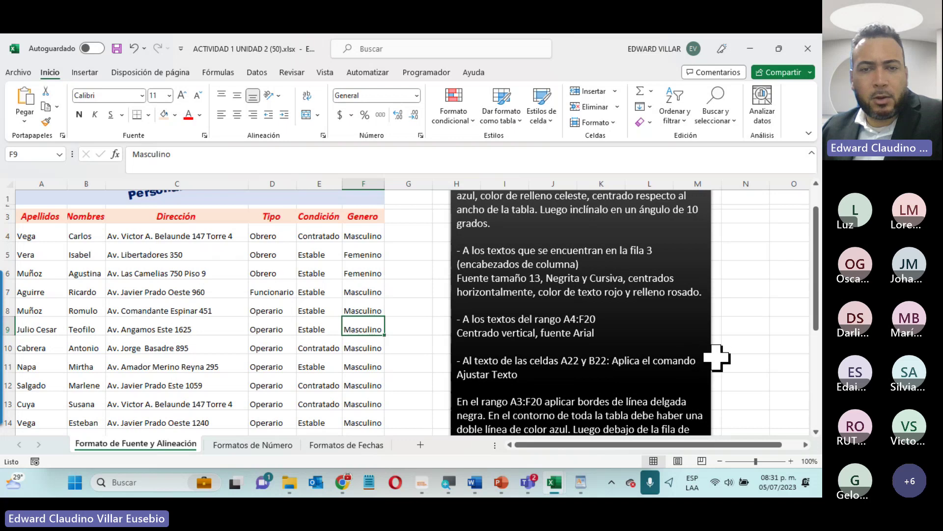
{"action": "scroll", "coordinate": [189, 333], "scroll_direction": "down", "scroll_amount": 5}
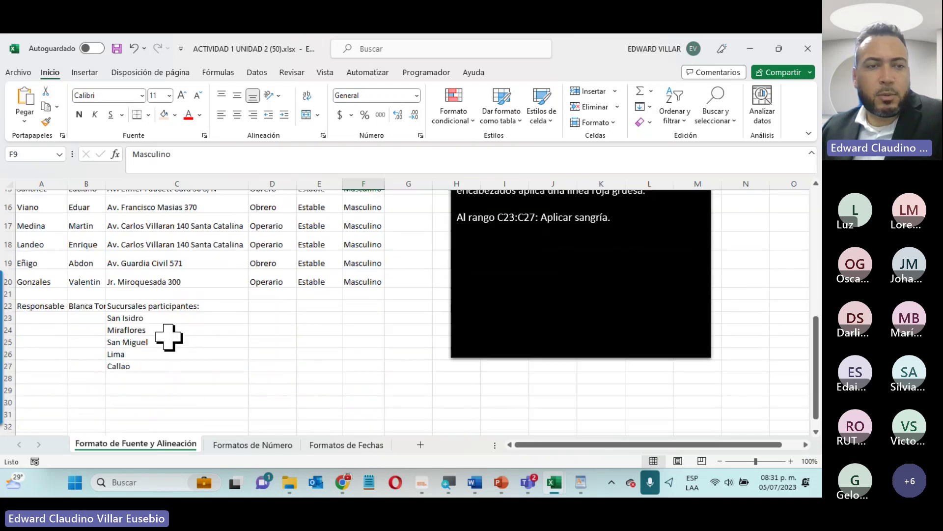
{"action": "left_click", "coordinate": [55, 309]}
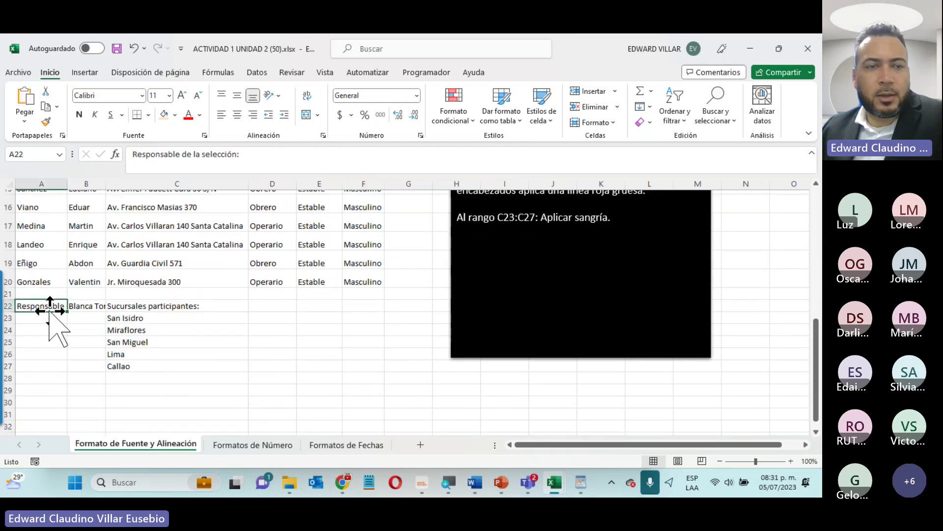
{"action": "left_click", "coordinate": [84, 306]}
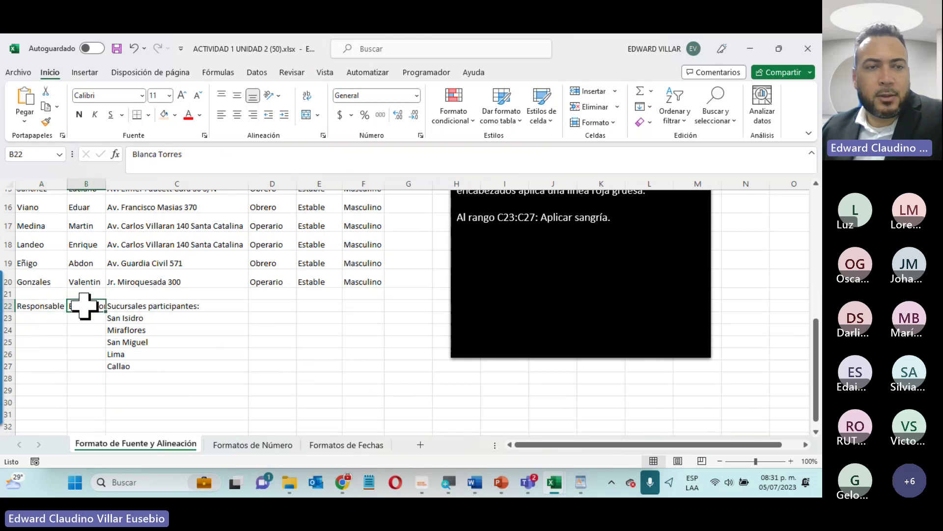
{"action": "left_click", "coordinate": [30, 305]}
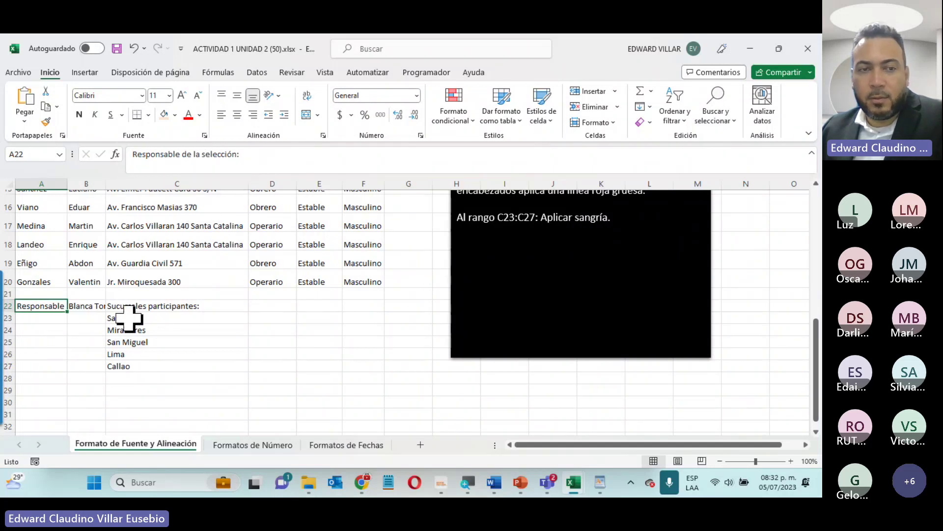
{"action": "scroll", "coordinate": [352, 372], "scroll_direction": "up", "scroll_amount": 1}
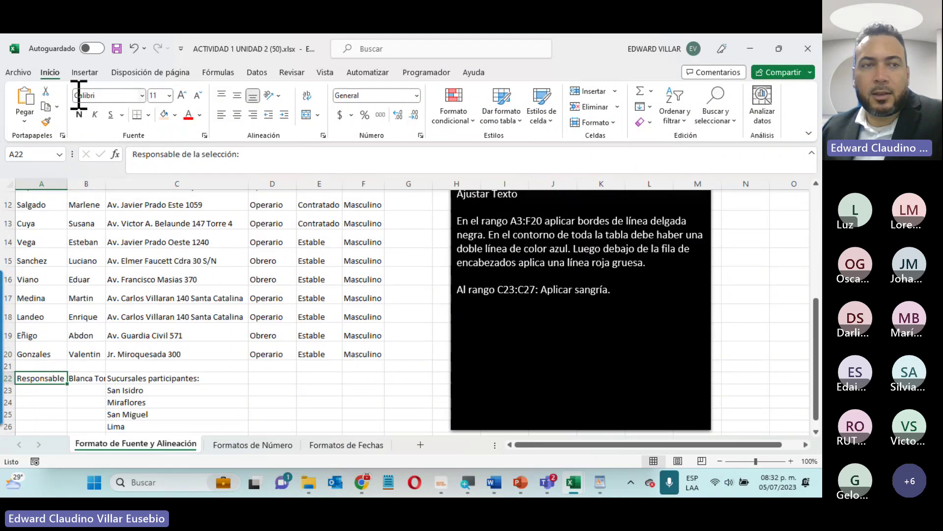
Step: Examine both pages of the sheet in the print preview and return to the worksheet
{"action": "left_click", "coordinate": [17, 73]}
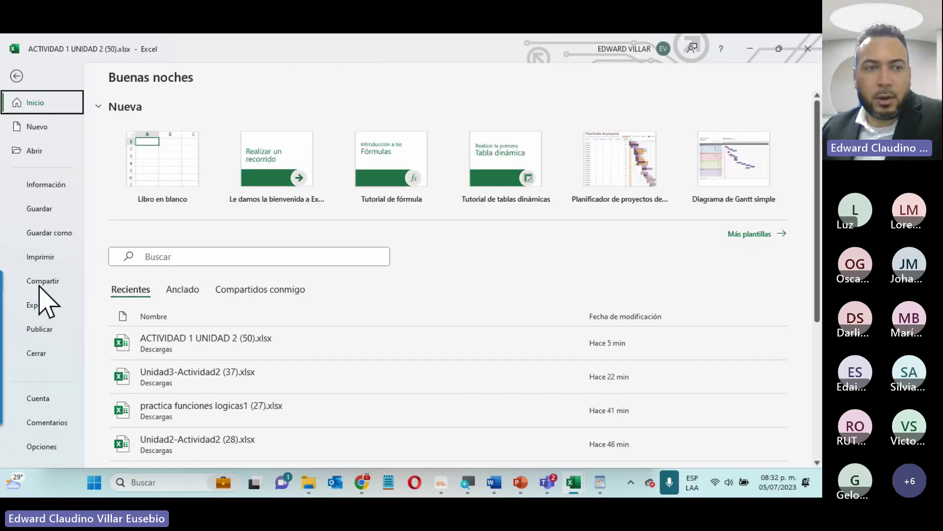
{"action": "left_click", "coordinate": [41, 258]}
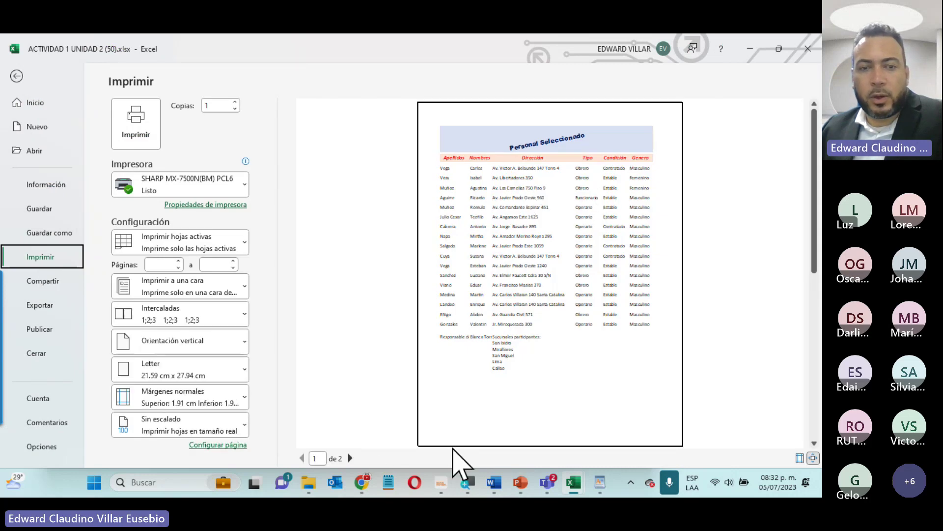
{"action": "left_click", "coordinate": [350, 458]}
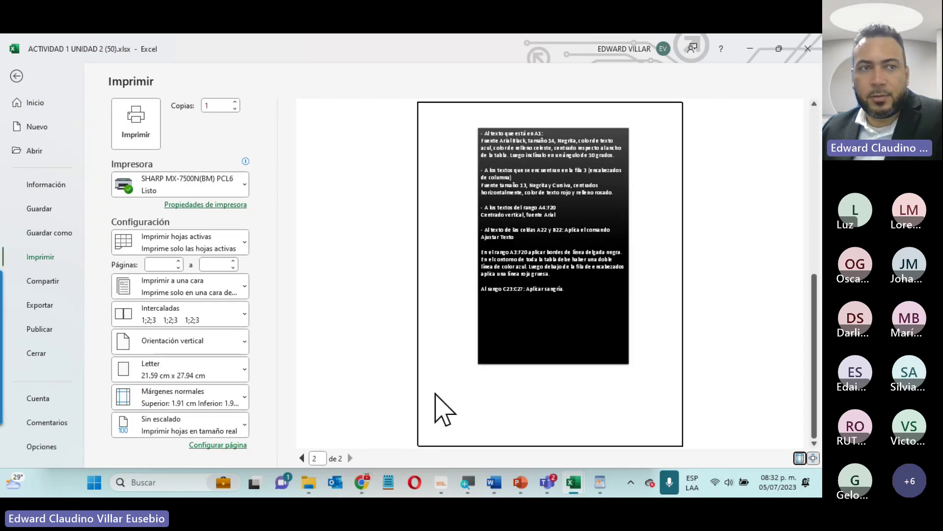
{"action": "left_click", "coordinate": [16, 76]}
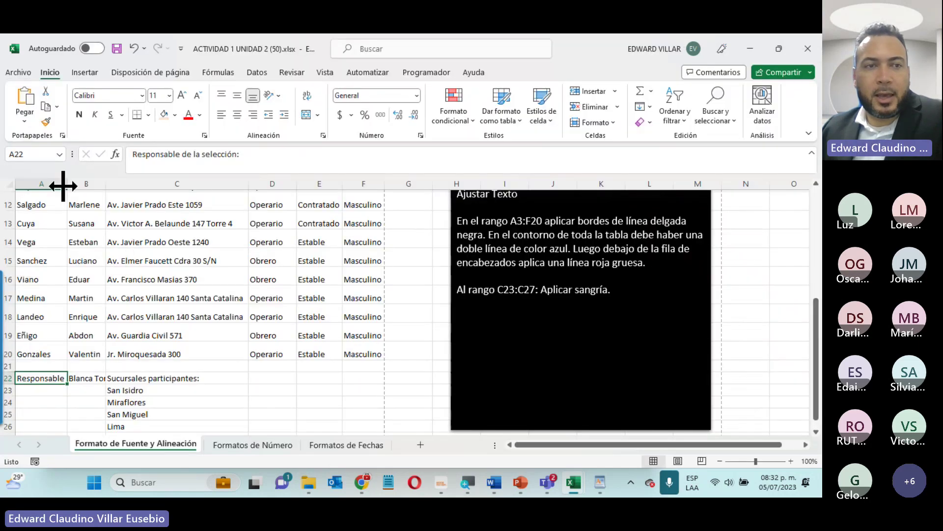
Step: Try widening column A to fit the text in A22, and undo the width change
{"action": "left_click_drag", "start_coordinate": [68, 184], "coordinate": [152, 201]}
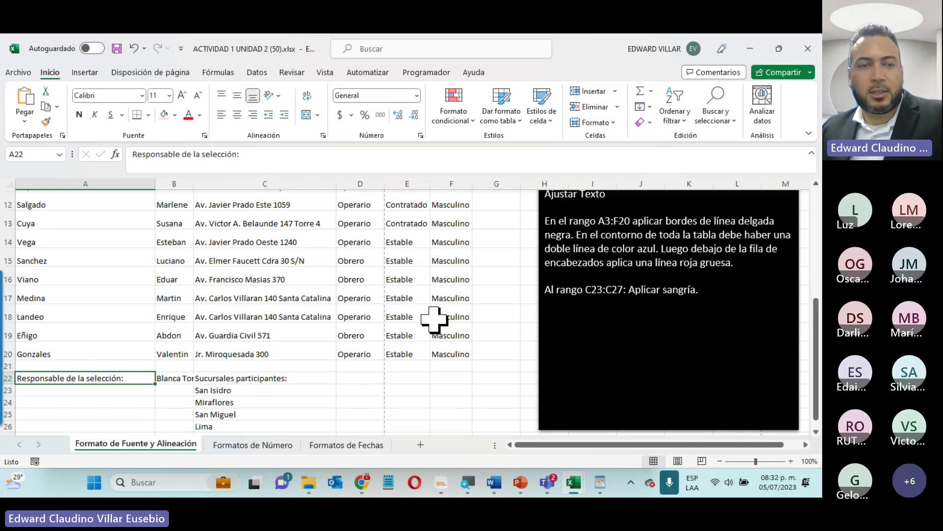
{"action": "key", "text": "ctrl+z"}
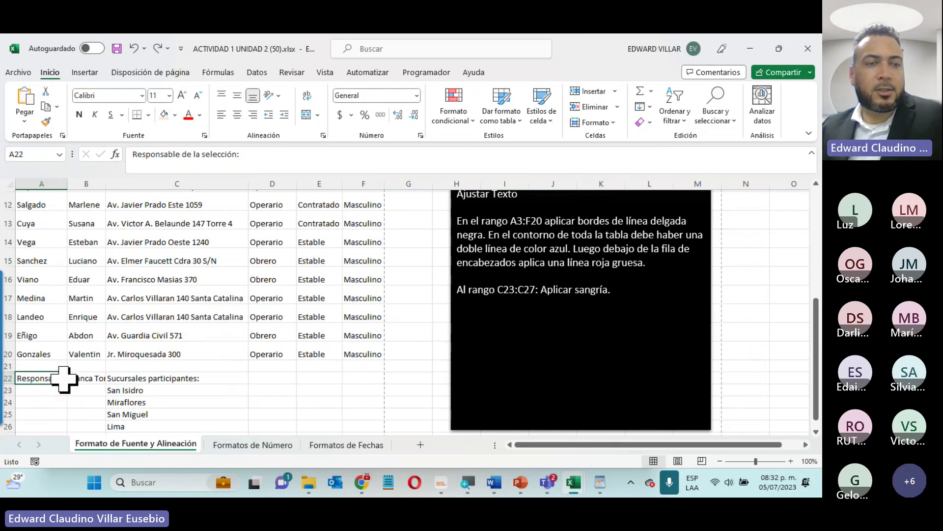
Step: Wrap the text in A22:B22 and center it vertically and horizontally
{"action": "left_click_drag", "start_coordinate": [63, 379], "coordinate": [83, 379]}
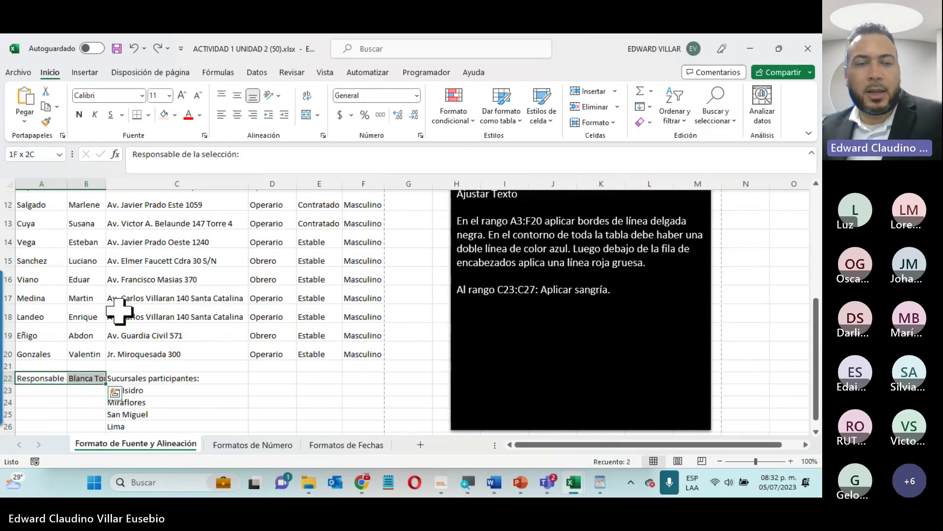
{"action": "scroll", "coordinate": [147, 379], "scroll_direction": "down", "scroll_amount": 1}
{"action": "scroll", "coordinate": [146, 379], "scroll_direction": "down", "scroll_amount": 3}
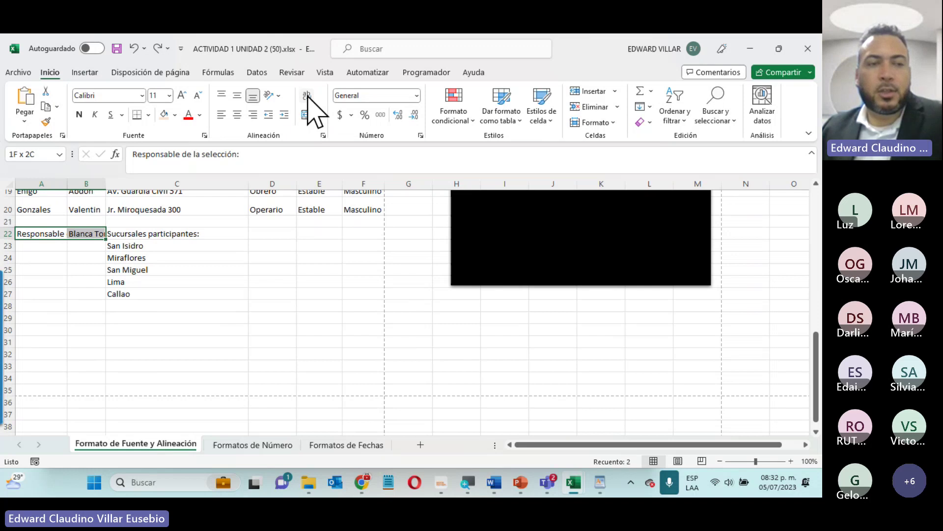
{"action": "left_click", "coordinate": [307, 96]}
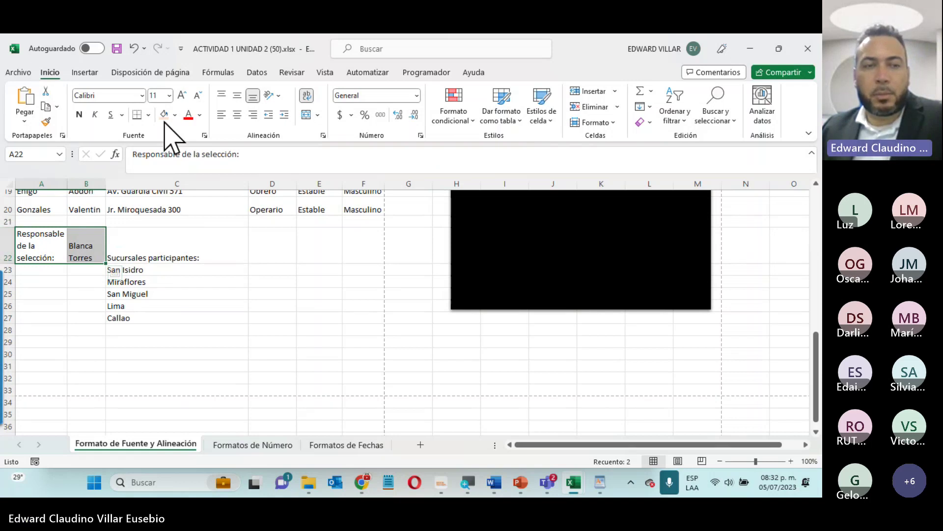
{"action": "left_click", "coordinate": [237, 95]}
{"action": "left_click", "coordinate": [236, 115]}
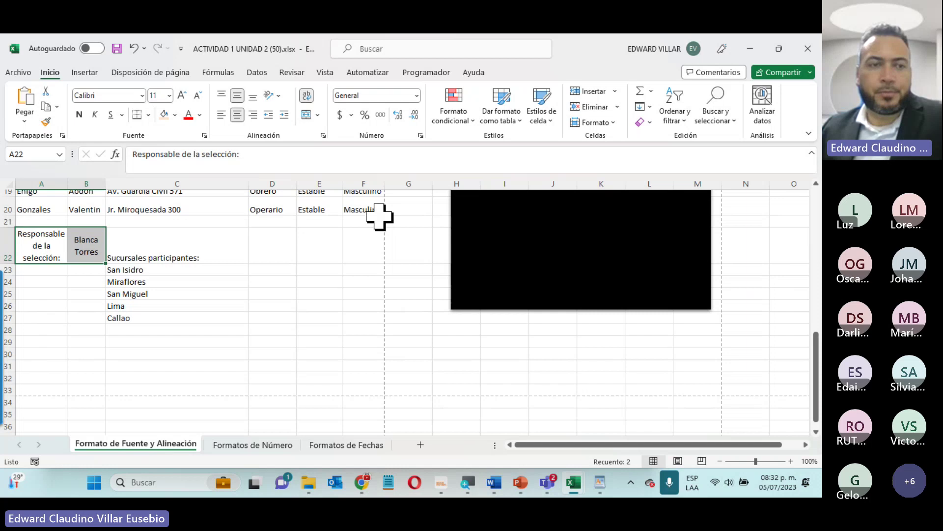
Step: Check the sheet's print preview and read the task instructions for the A3:F20 borders and the C23:C27 indent
{"action": "left_click", "coordinate": [18, 72]}
{"action": "left_click", "coordinate": [40, 256]}
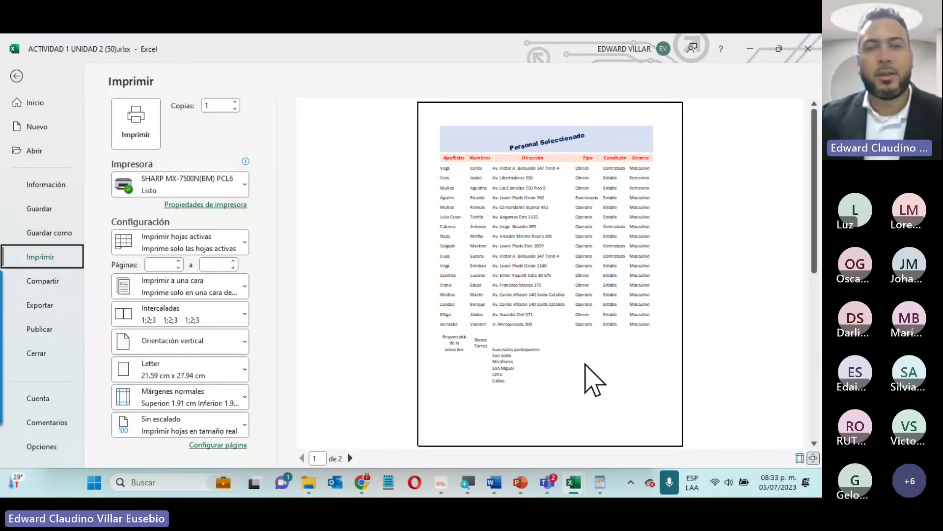
{"action": "left_click", "coordinate": [17, 76]}
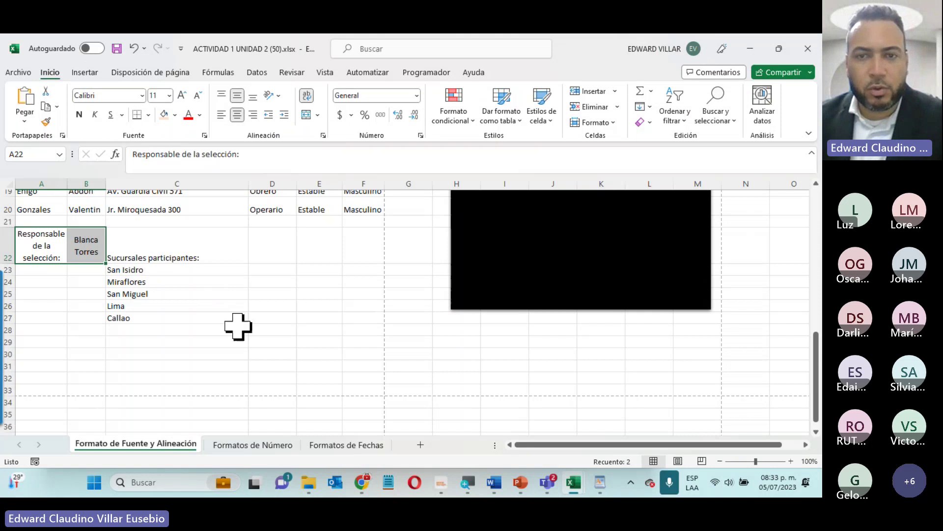
{"action": "scroll", "coordinate": [238, 326], "scroll_direction": "up", "scroll_amount": 2}
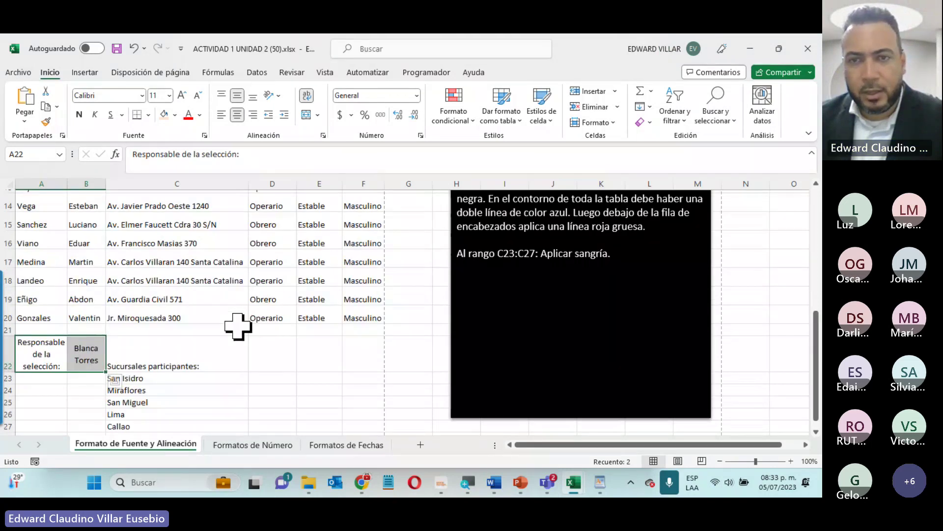
{"action": "scroll", "coordinate": [238, 326], "scroll_direction": "up", "scroll_amount": 2}
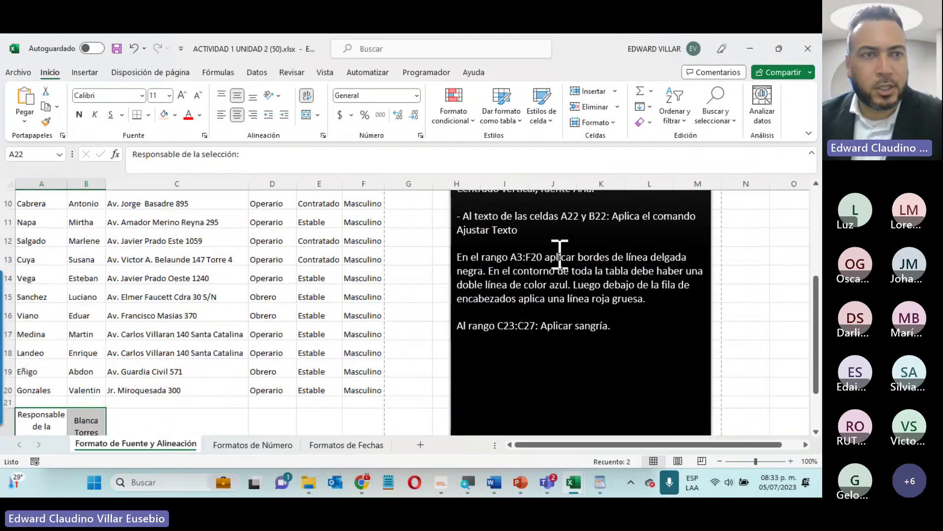
{"action": "left_click", "coordinate": [19, 73]}
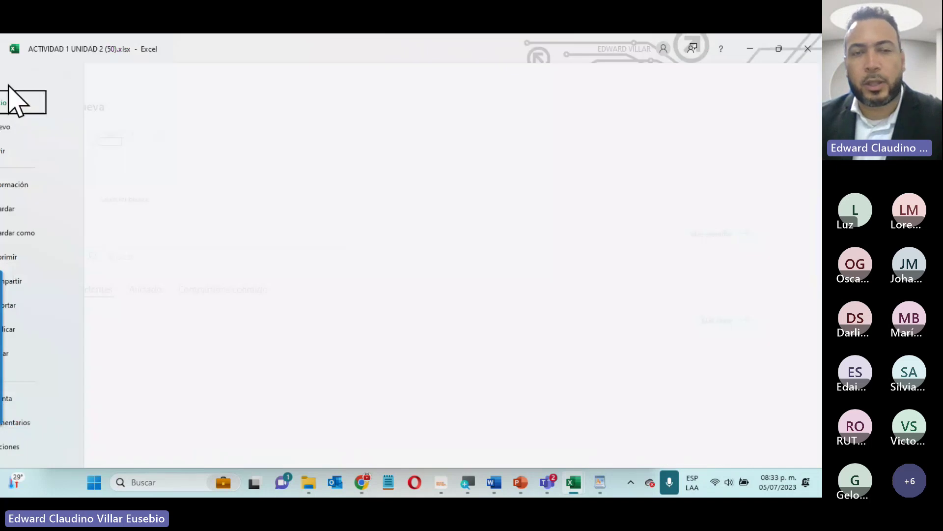
{"action": "left_click", "coordinate": [41, 256]}
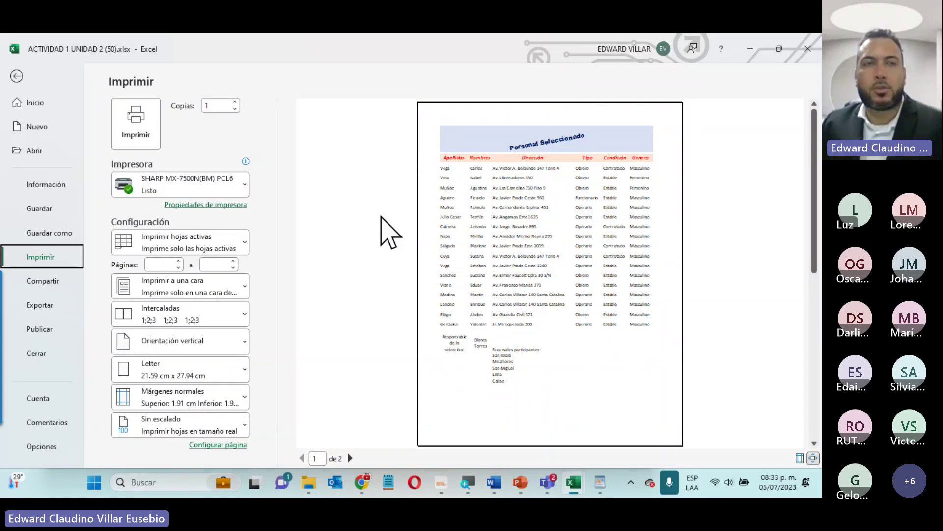
{"action": "left_click", "coordinate": [17, 77]}
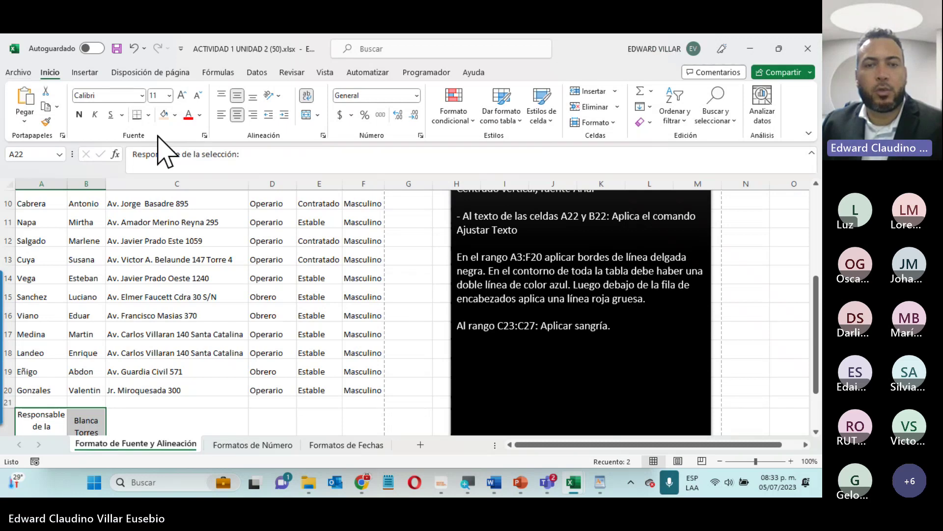
Step: Apply thin black borders to all cells of the table range A3:F20
{"action": "scroll", "coordinate": [143, 324], "scroll_direction": "up", "scroll_amount": 3}
{"action": "left_click_drag", "start_coordinate": [39, 246], "coordinate": [364, 372]}
{"action": "left_click", "coordinate": [148, 114]}
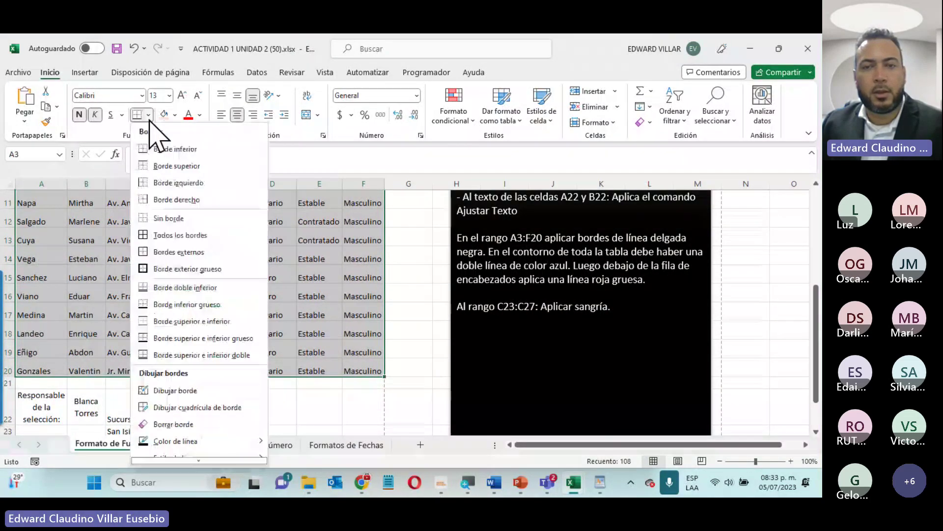
{"action": "left_click", "coordinate": [194, 236]}
{"action": "left_click", "coordinate": [310, 279]}
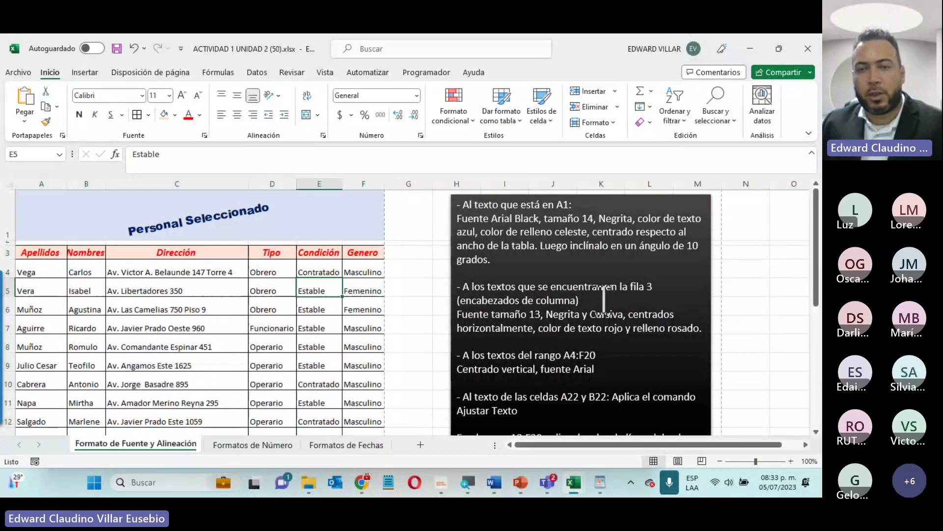
Step: Add a blue double-line outline around the table range A3:F20, keeping the inner borders
{"action": "scroll", "coordinate": [632, 347], "scroll_direction": "down", "scroll_amount": 2}
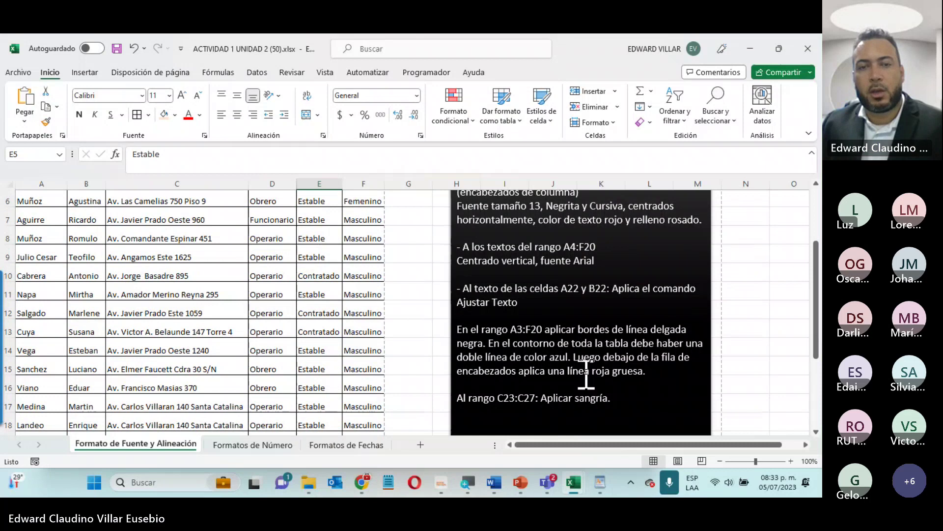
{"action": "scroll", "coordinate": [505, 366], "scroll_direction": "up", "scroll_amount": 2}
{"action": "left_click_drag", "start_coordinate": [25, 251], "coordinate": [361, 353]}
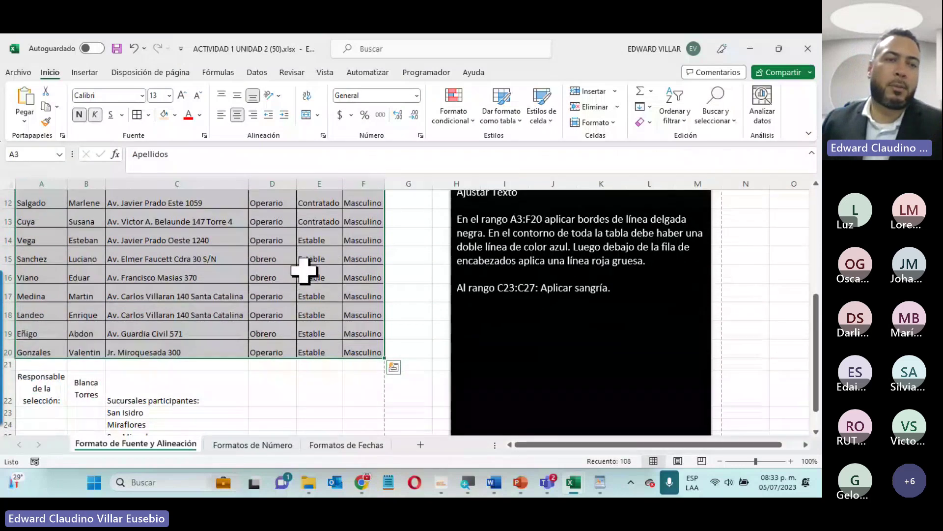
{"action": "left_click", "coordinate": [149, 115]}
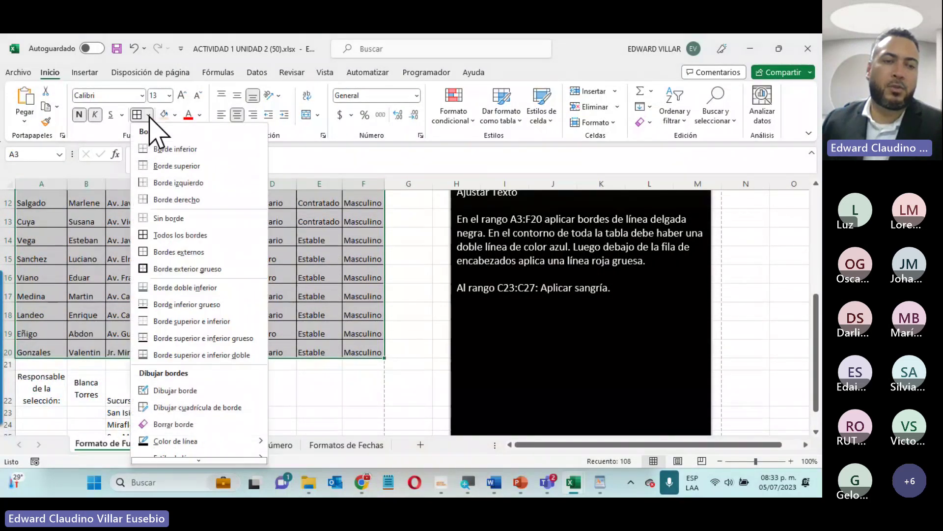
{"action": "scroll", "coordinate": [182, 451], "scroll_direction": "down", "scroll_amount": 1}
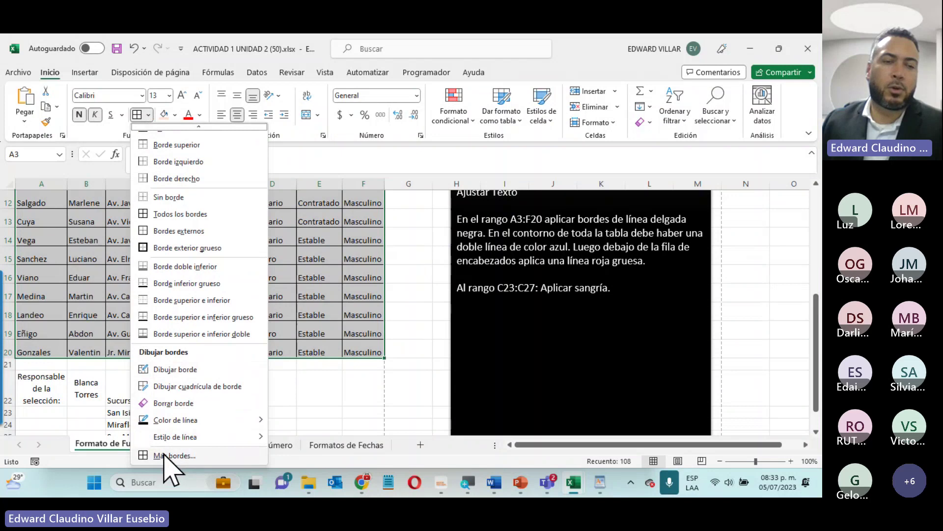
{"action": "left_click", "coordinate": [164, 456]}
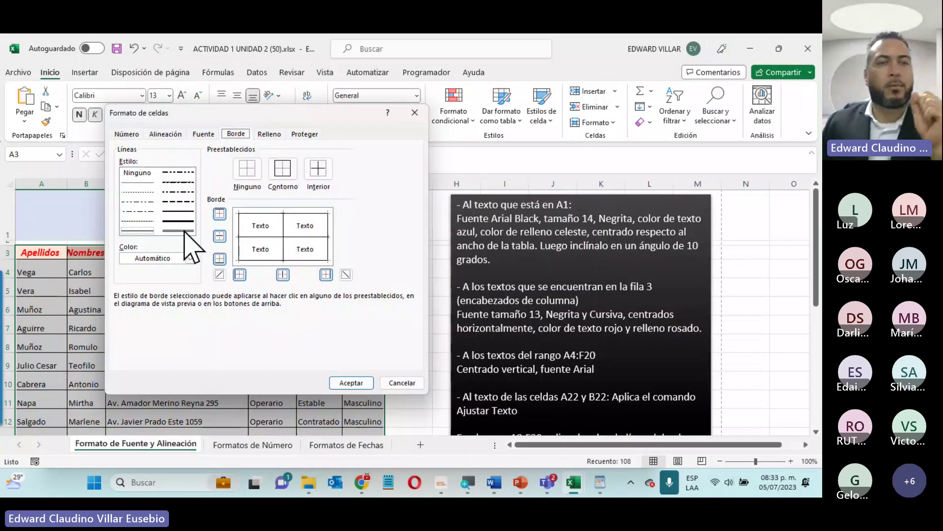
{"action": "left_click", "coordinate": [182, 230]}
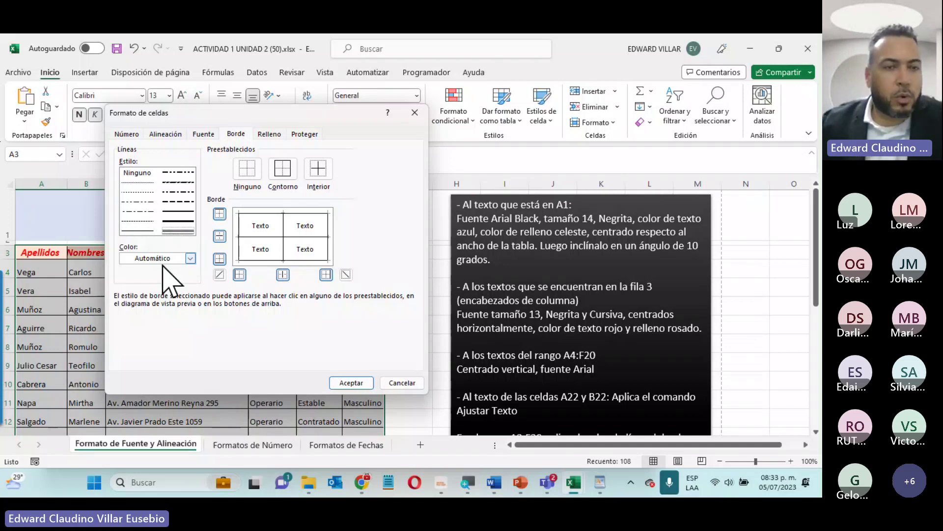
{"action": "left_click", "coordinate": [190, 258]}
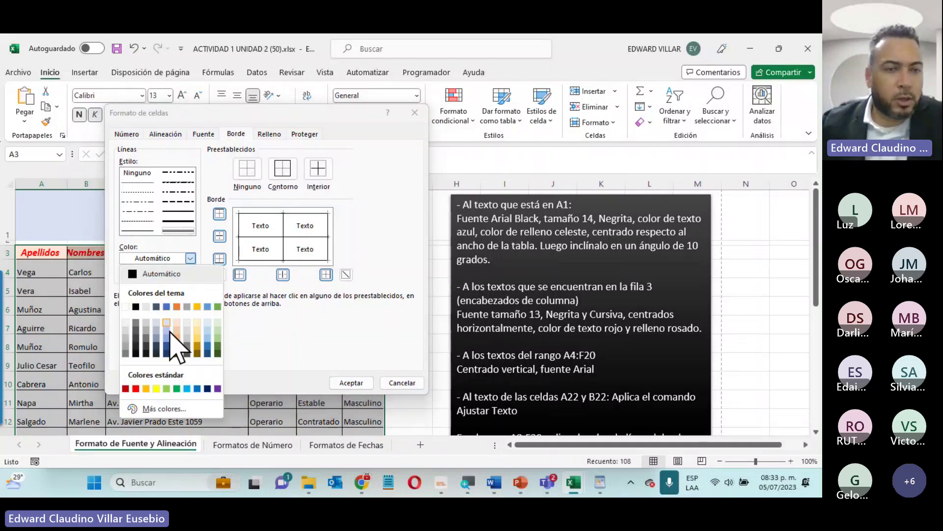
{"action": "left_click", "coordinate": [197, 389]}
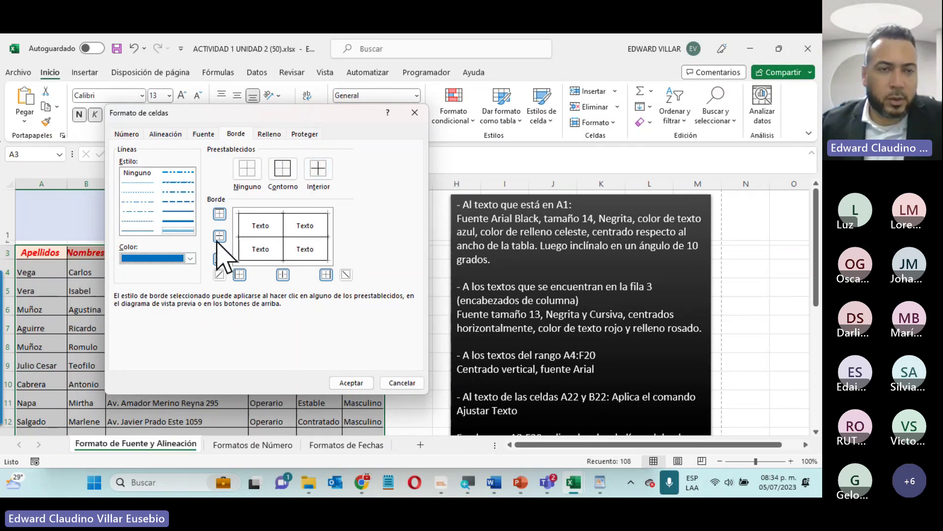
{"action": "left_click", "coordinate": [283, 175]}
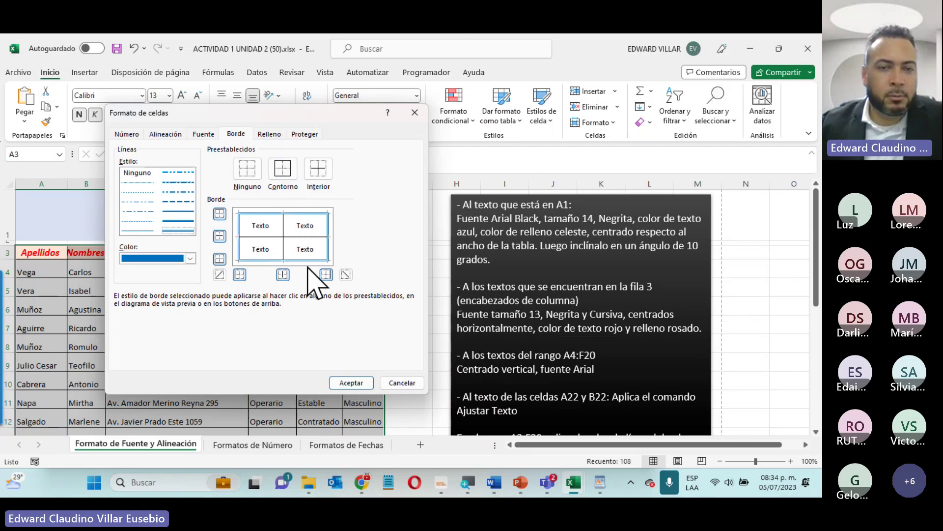
{"action": "left_click", "coordinate": [349, 382]}
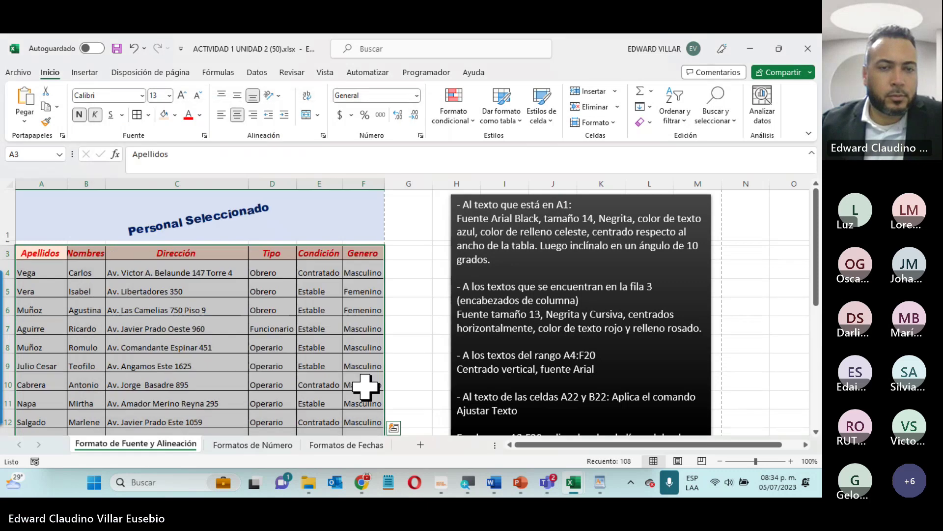
{"action": "left_click", "coordinate": [282, 327]}
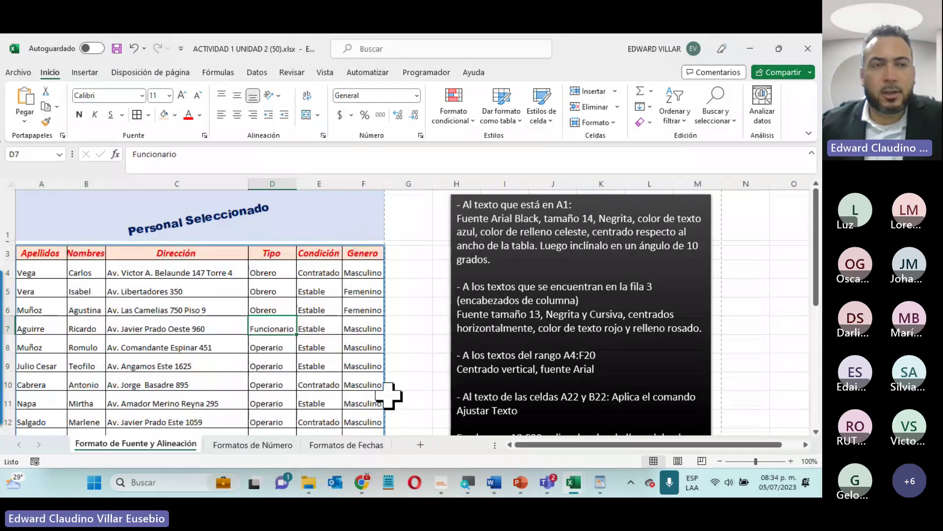
Step: Check the table's borders in the print preview and return to the worksheet
{"action": "left_click", "coordinate": [18, 72]}
{"action": "left_click", "coordinate": [45, 258]}
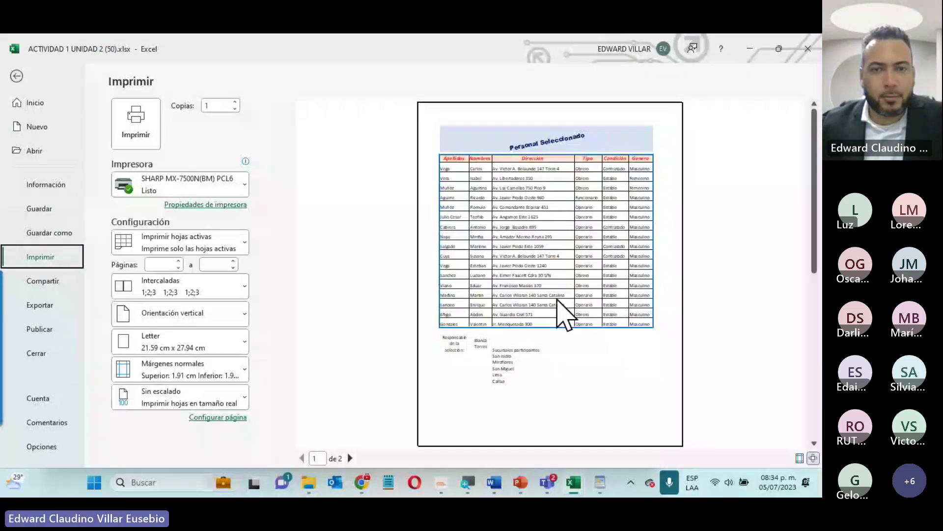
{"action": "left_click", "coordinate": [16, 78]}
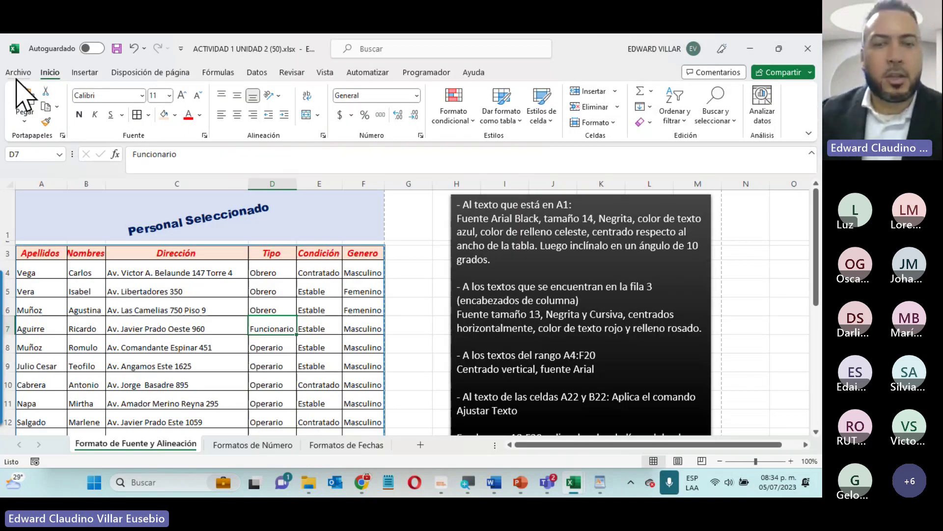
Step: Indent the branch names in C23:C27 beneath the Sucursales participantes heading
{"action": "scroll", "coordinate": [398, 197], "scroll_direction": "down", "scroll_amount": 2}
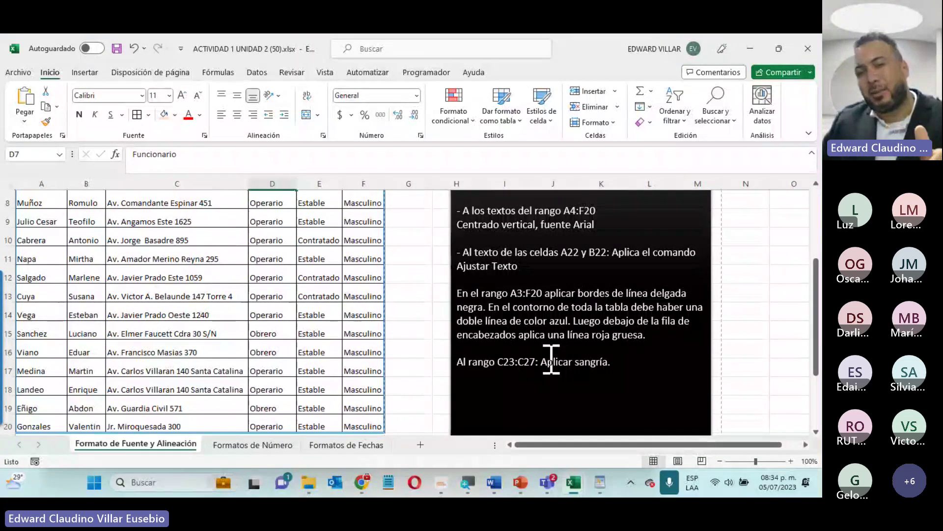
{"action": "scroll", "coordinate": [414, 406], "scroll_direction": "down", "scroll_amount": 3}
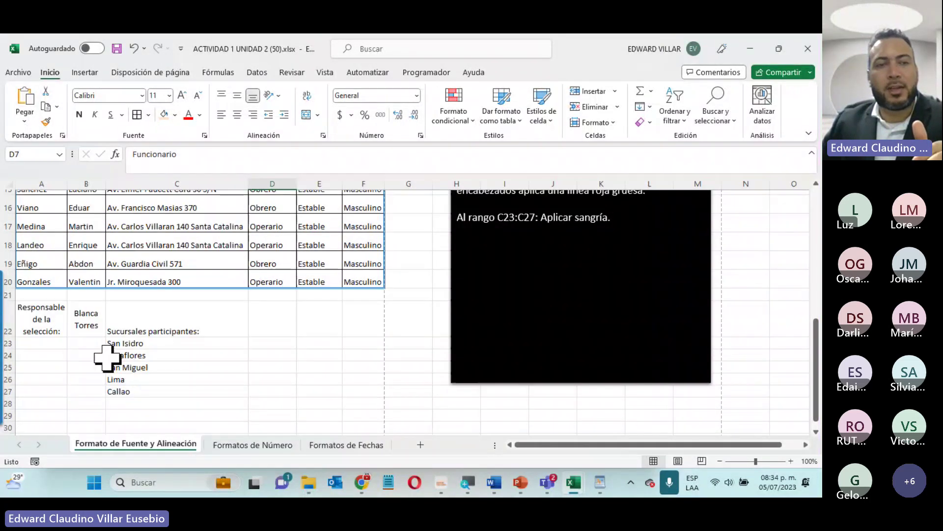
{"action": "left_click_drag", "start_coordinate": [108, 348], "coordinate": [118, 395]}
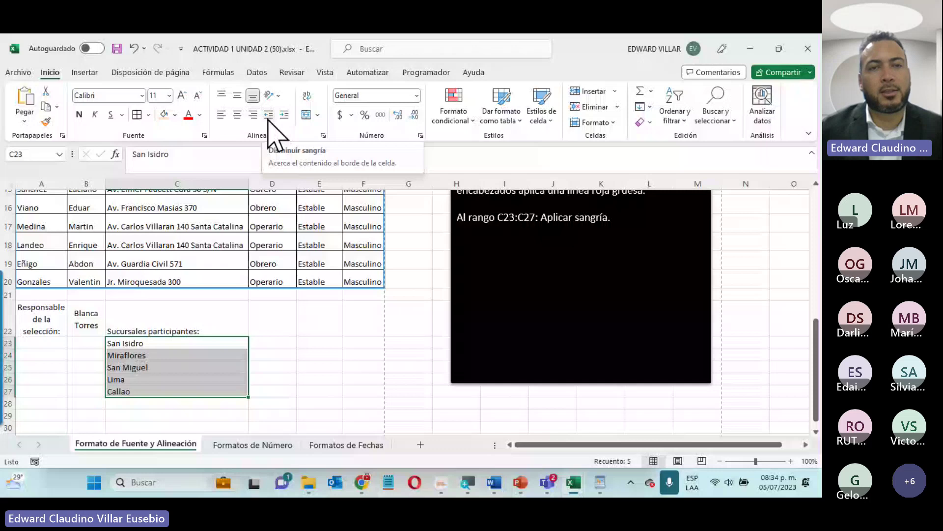
{"action": "left_click", "coordinate": [284, 114]}
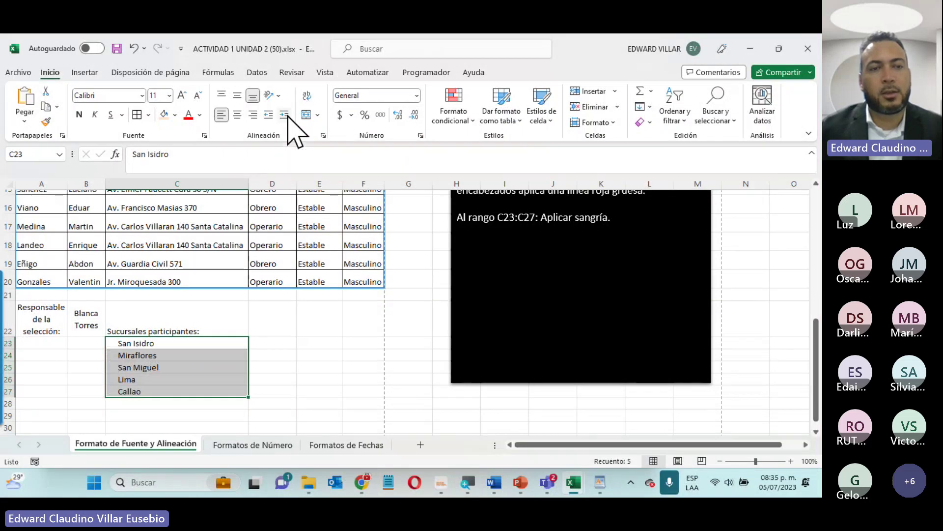
{"action": "left_click", "coordinate": [285, 114]}
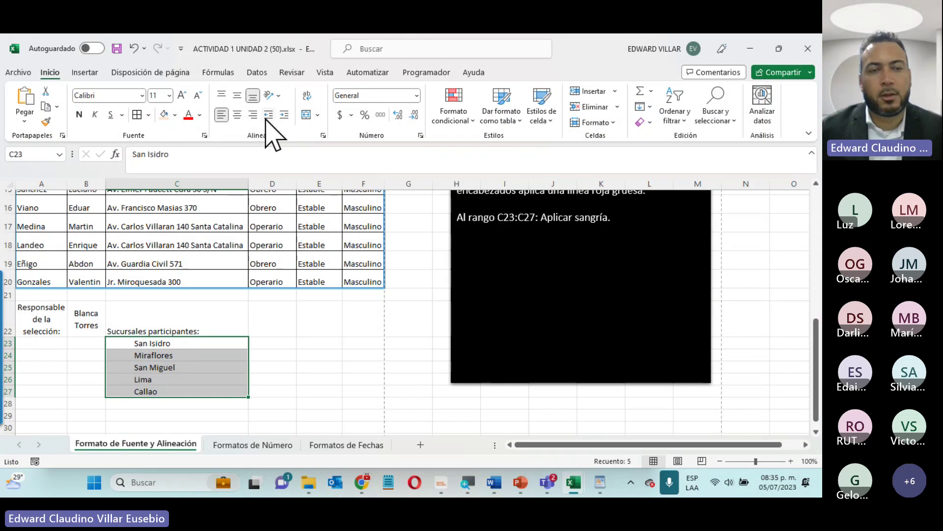
{"action": "left_click", "coordinate": [266, 117]}
{"action": "left_click", "coordinate": [285, 115]}
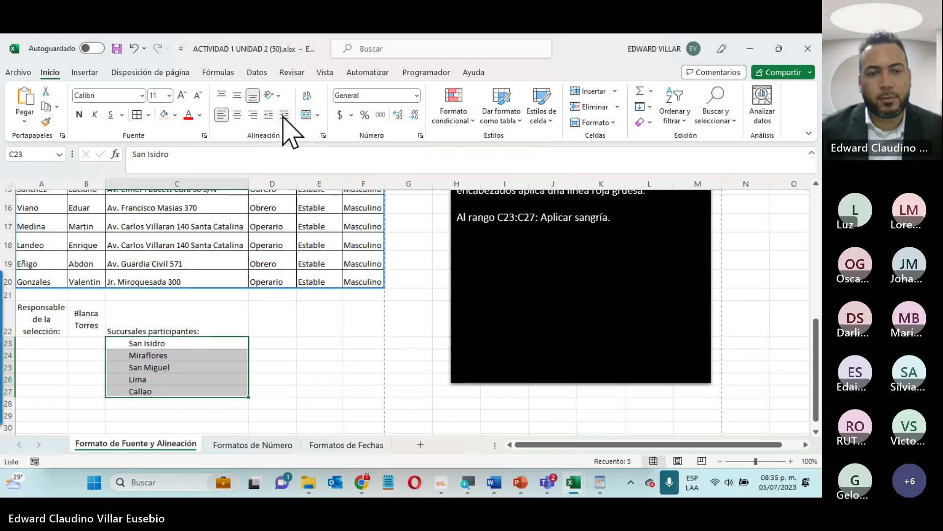
{"action": "left_click", "coordinate": [400, 315]}
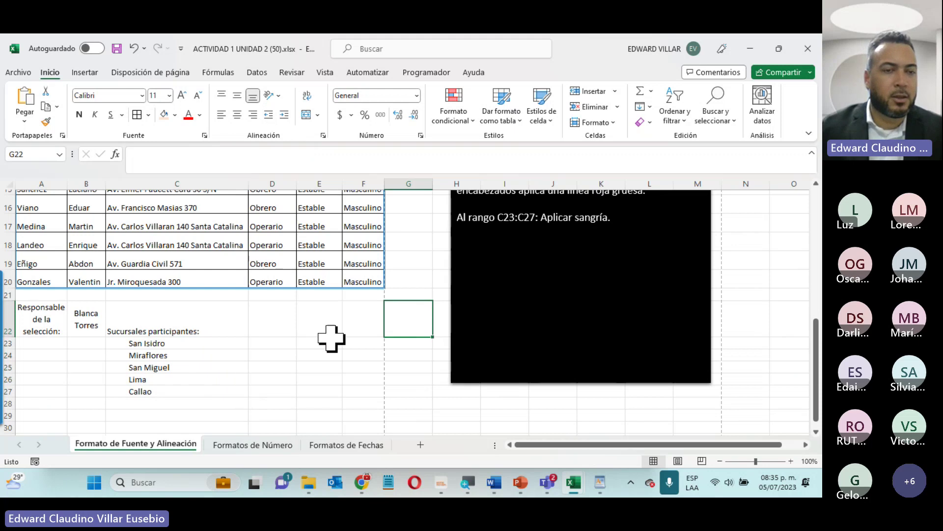
Step: Switch to the Formatos de Número sheet and examine the list of available number formats
{"action": "left_click", "coordinate": [251, 445]}
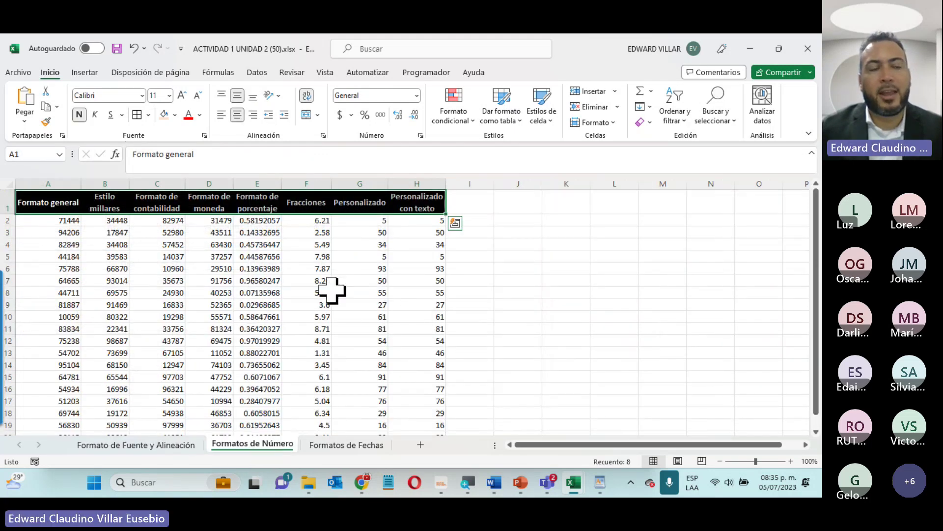
{"action": "left_click", "coordinate": [354, 292]}
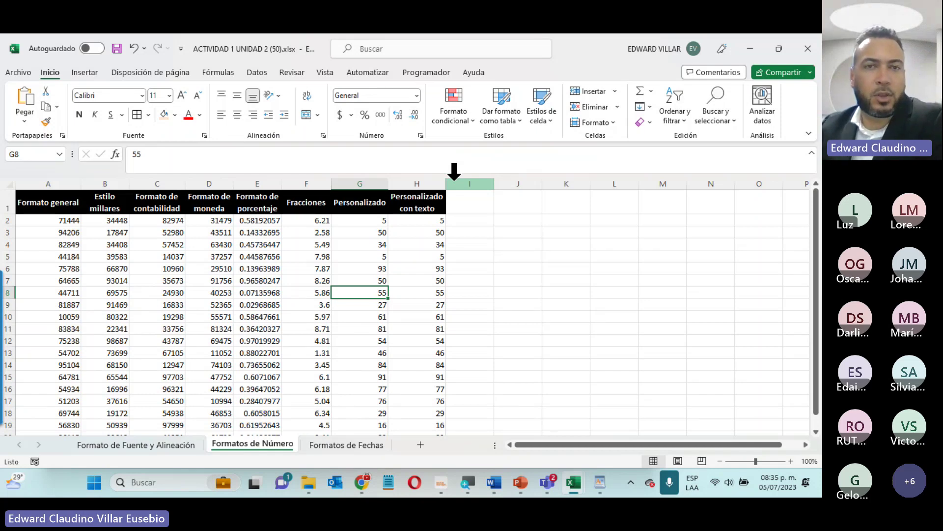
{"action": "left_click", "coordinate": [417, 96]}
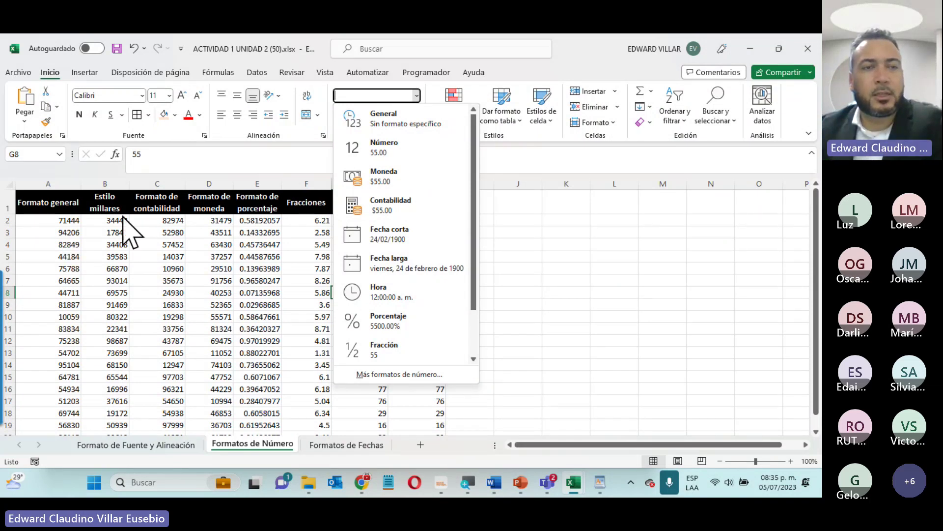
Step: Apply the thousands (comma) style to B2:B21 in the Estilo millares column, leaving the Formato general column in General format
{"action": "left_click_drag", "start_coordinate": [59, 221], "coordinate": [33, 425]}
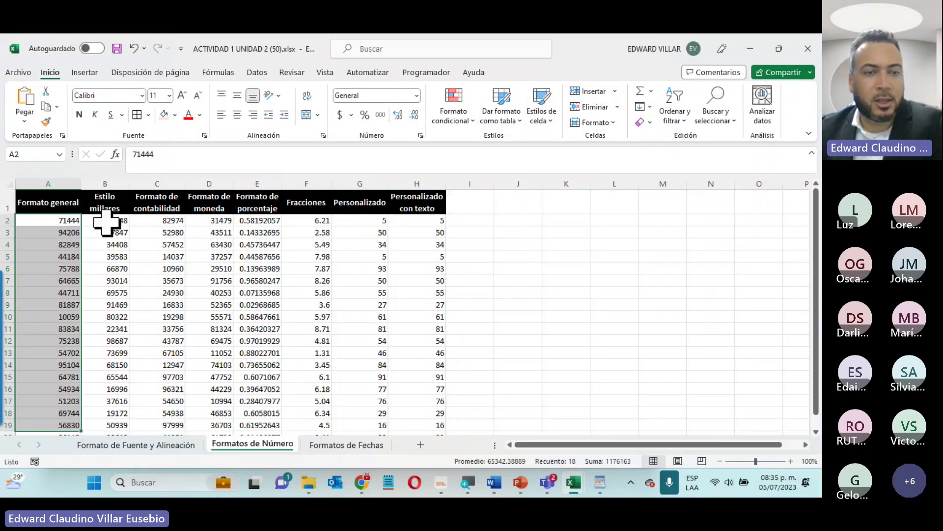
{"action": "left_click_drag", "start_coordinate": [105, 221], "coordinate": [105, 397]}
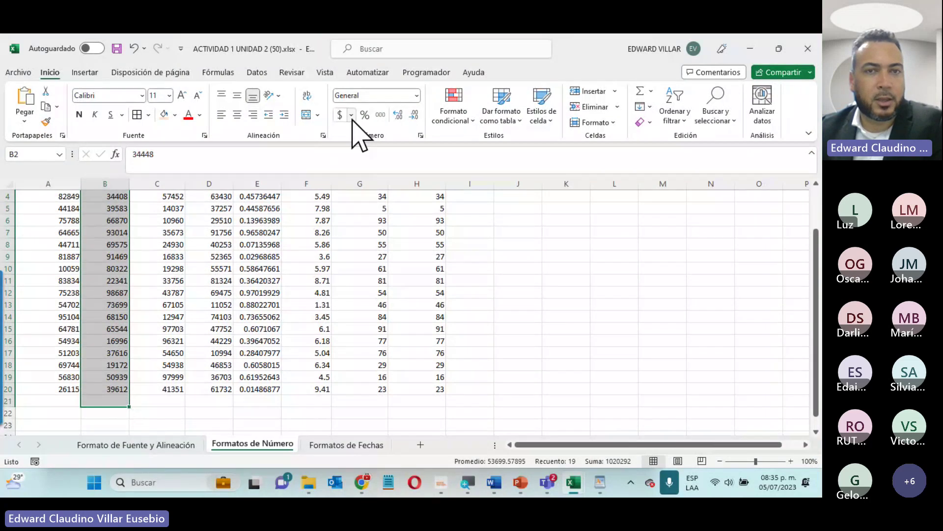
{"action": "left_click", "coordinate": [381, 116]}
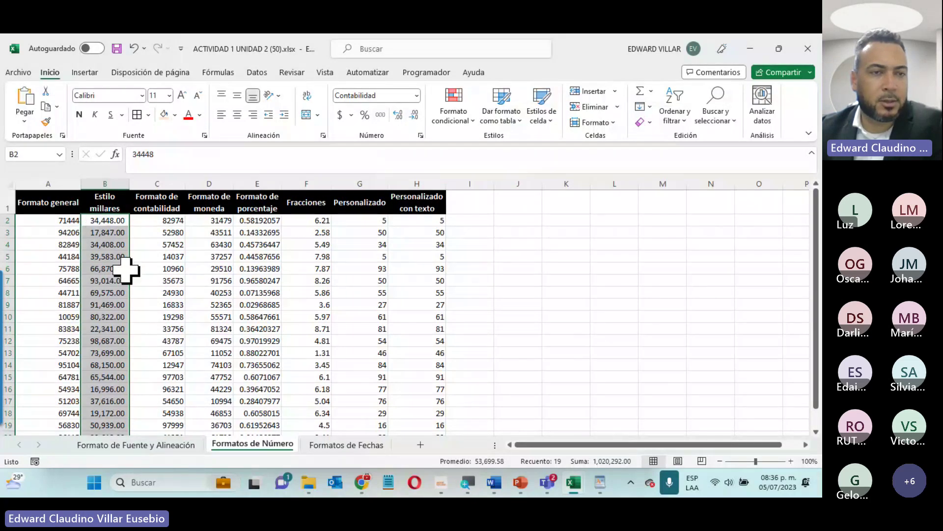
Step: Compare the displayed thousands format with the stored values of B3, B5 and B8 in the Estilo millares column
{"action": "left_click", "coordinate": [105, 231]}
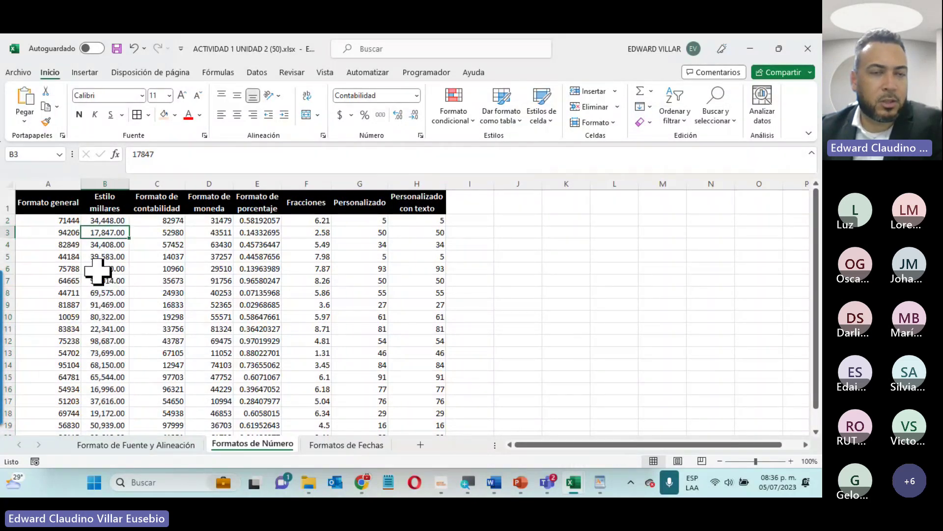
{"action": "left_click", "coordinate": [98, 256]}
{"action": "left_click", "coordinate": [98, 292]}
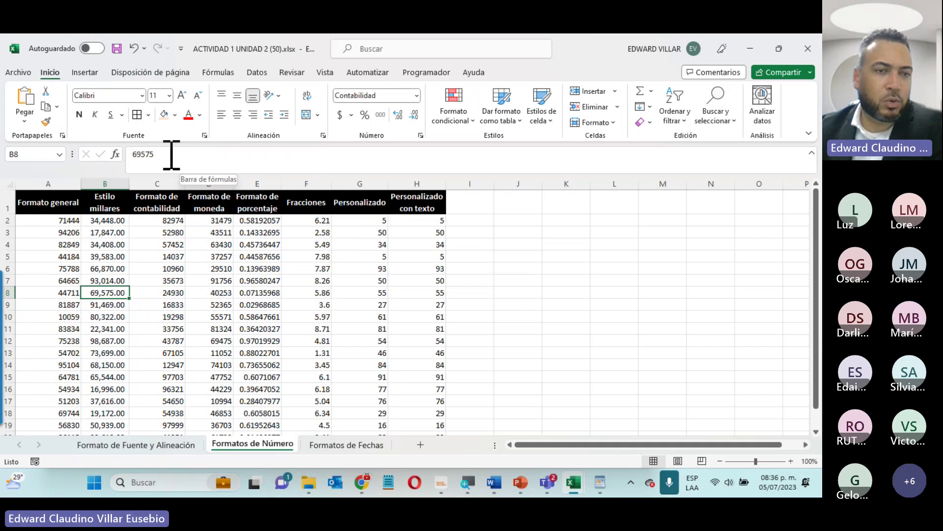
Step: Enter 1000 in B21, directly beneath the Estilo millares values, to test the preset thousands format
{"action": "scroll", "coordinate": [92, 347], "scroll_direction": "down", "scroll_amount": 3}
{"action": "left_click", "coordinate": [94, 341]}
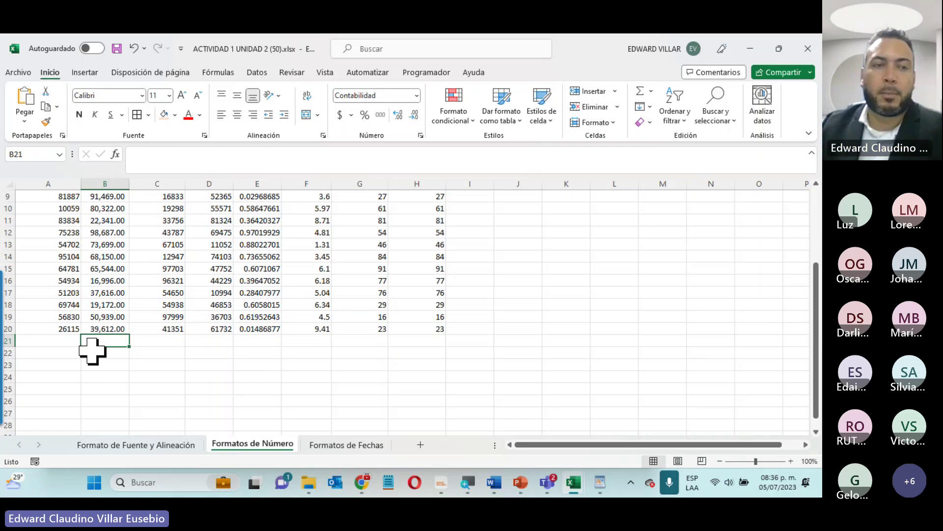
{"action": "left_click", "coordinate": [53, 343]}
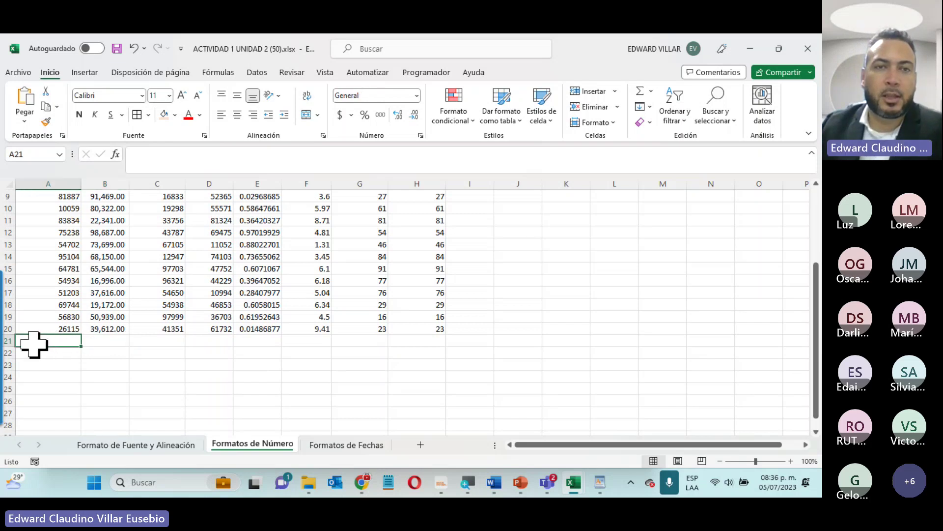
{"action": "left_click", "coordinate": [116, 344]}
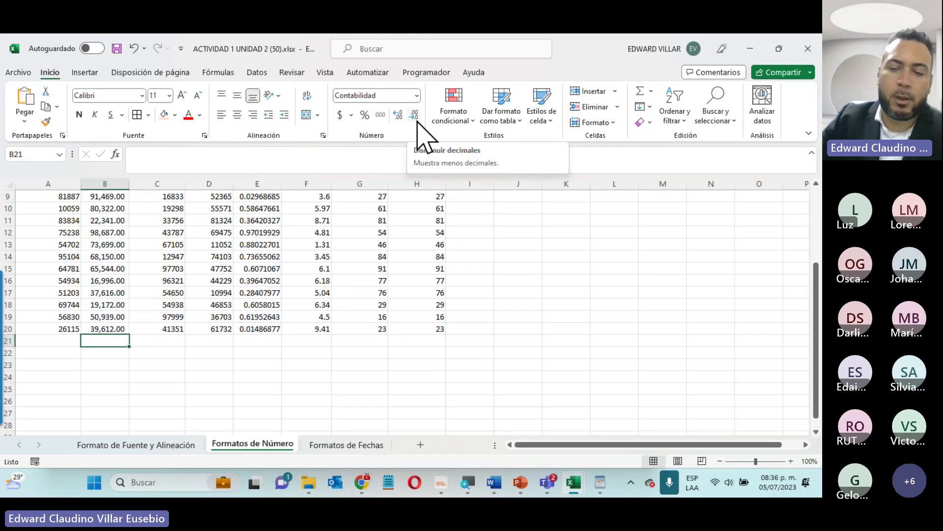
{"action": "type", "text": "1000"}
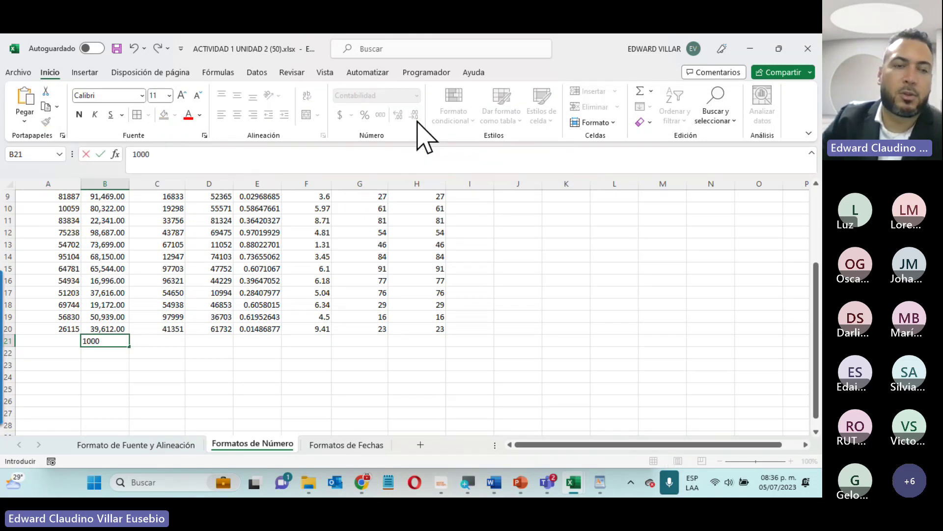
{"action": "key", "text": "Return"}
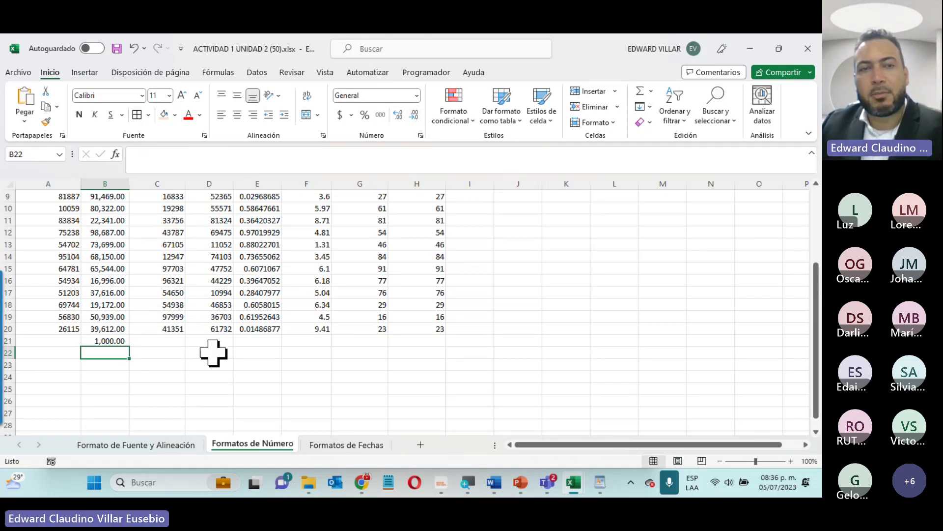
Step: Apply the Contabilidad format to C2:C21 in the Formato de contabilidad column
{"action": "scroll", "coordinate": [213, 353], "scroll_direction": "up", "scroll_amount": 2}
{"action": "scroll", "coordinate": [236, 341], "scroll_direction": "up", "scroll_amount": 1}
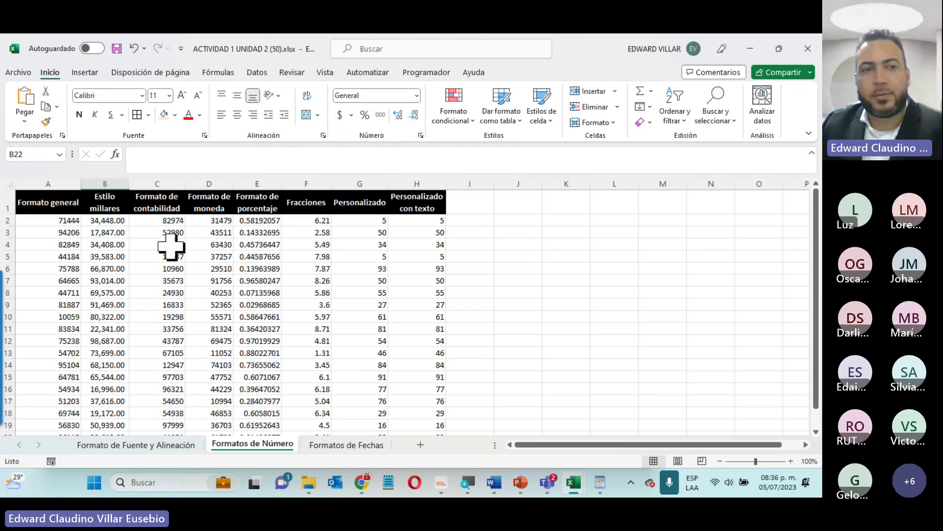
{"action": "left_click_drag", "start_coordinate": [162, 219], "coordinate": [172, 413]}
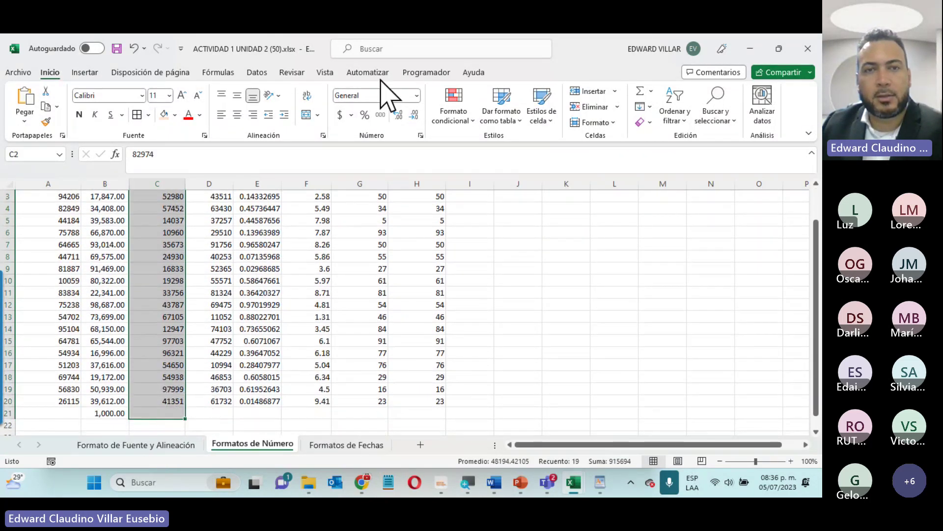
{"action": "left_click", "coordinate": [417, 96]}
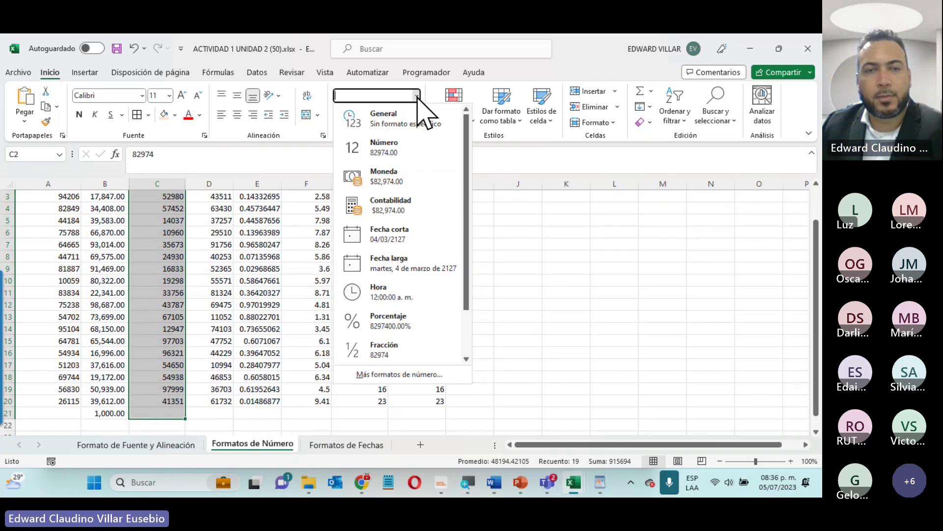
{"action": "left_click", "coordinate": [397, 207]}
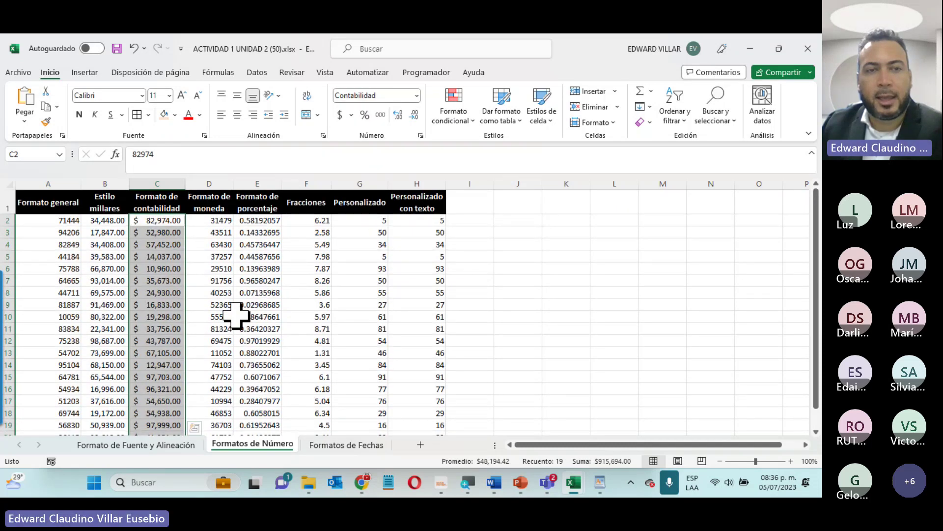
Step: Apply the Moneda format to D2:D20 in the Formato de moneda column
{"action": "left_click_drag", "start_coordinate": [212, 220], "coordinate": [209, 428]}
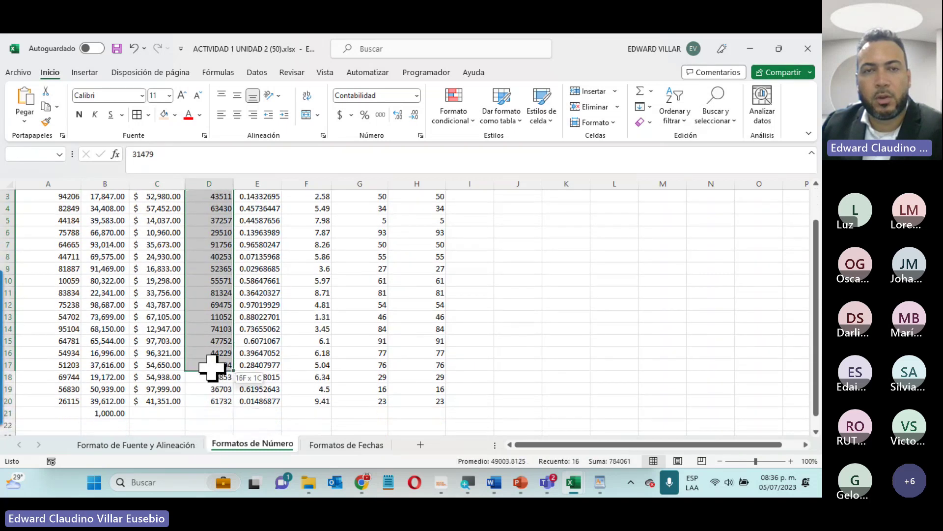
{"action": "left_click", "coordinate": [417, 95]}
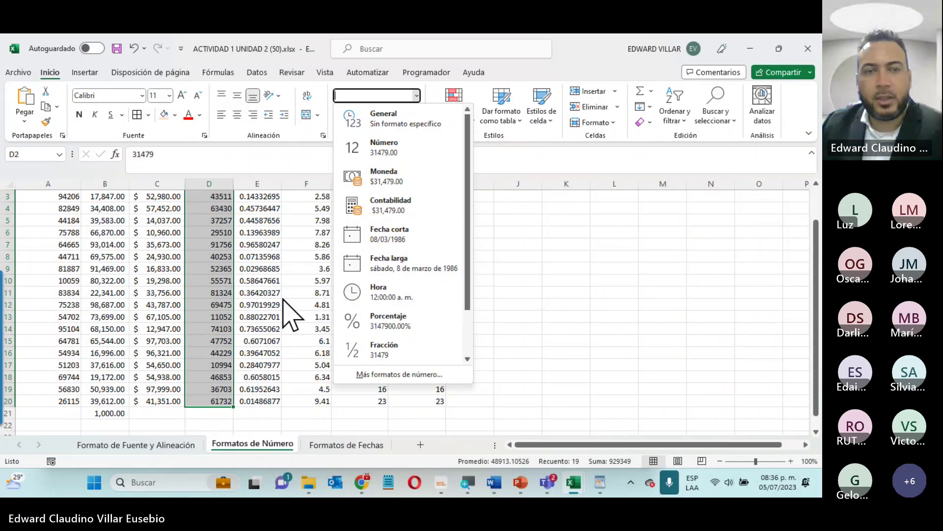
{"action": "scroll", "coordinate": [290, 315], "scroll_direction": "up", "scroll_amount": 1}
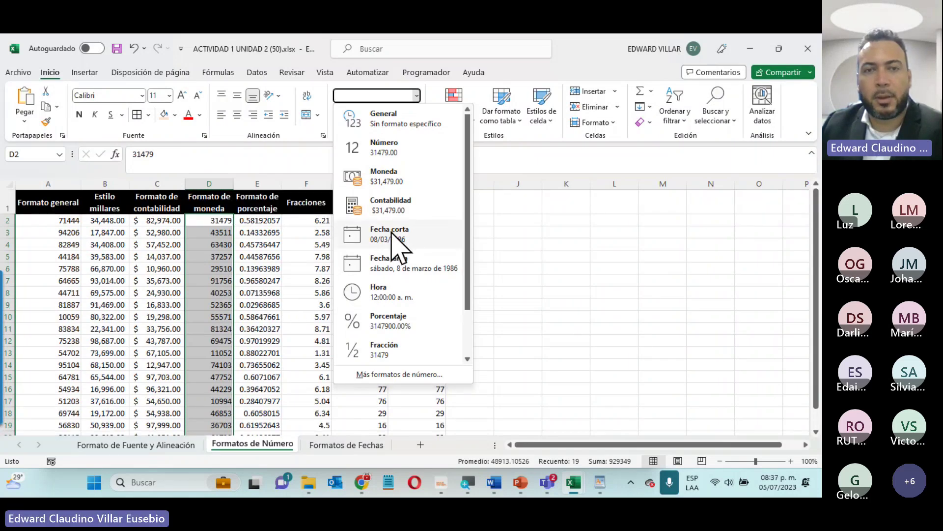
{"action": "left_click", "coordinate": [387, 177]}
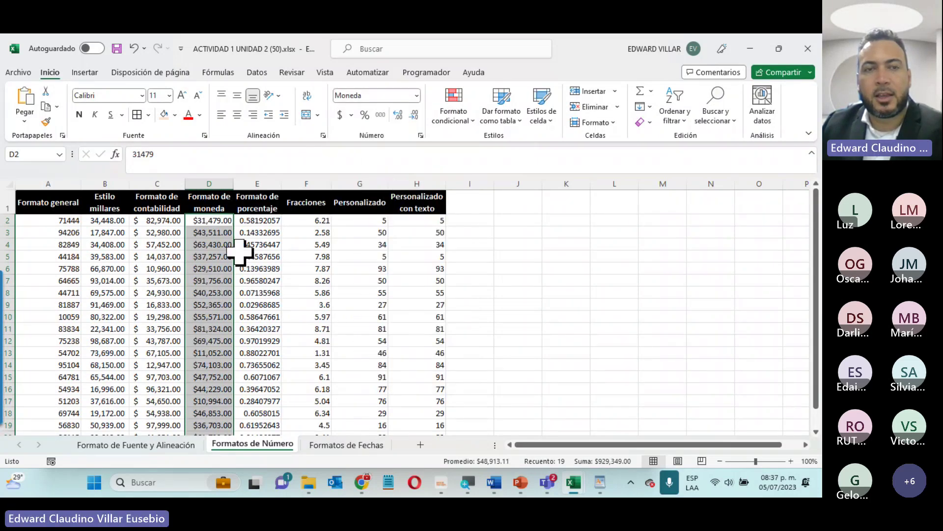
Step: Apply the Porcentaje format to E2:E21 in the Formato de porcentaje column
{"action": "left_click_drag", "start_coordinate": [258, 225], "coordinate": [253, 413]}
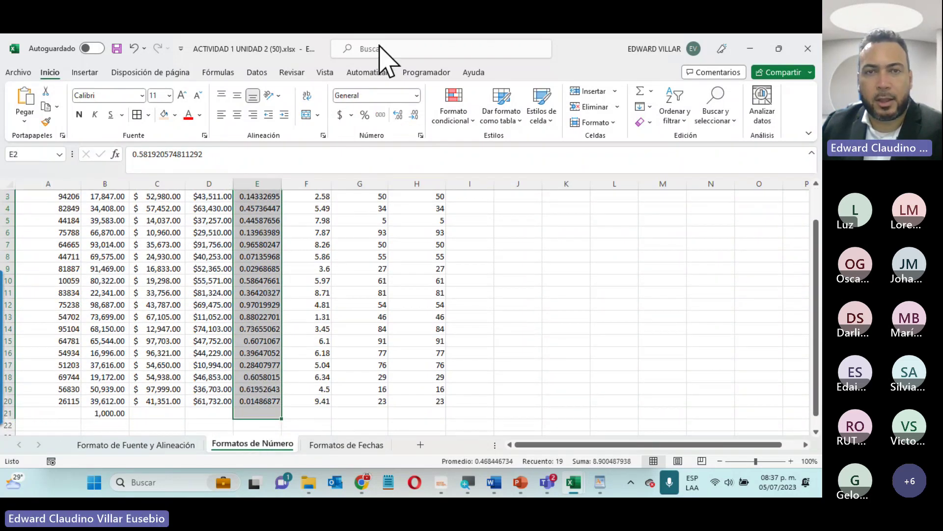
{"action": "left_click", "coordinate": [415, 96]}
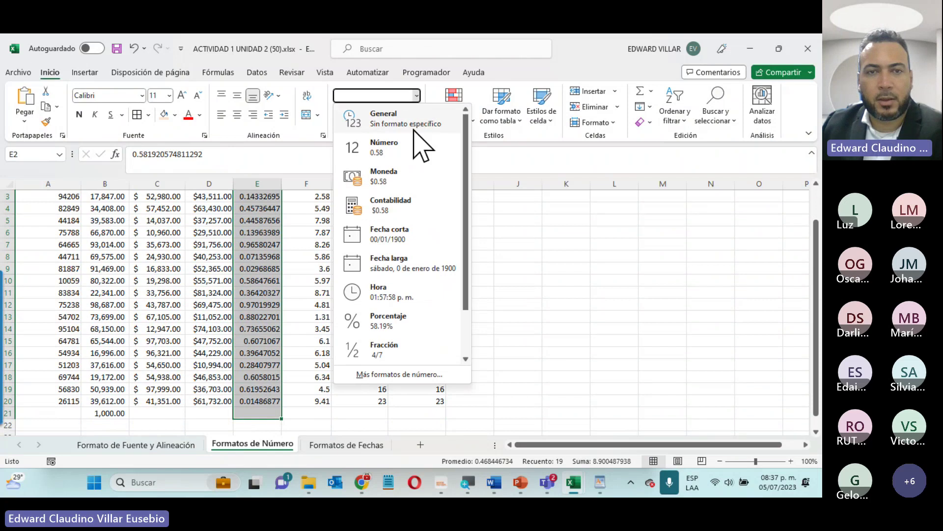
{"action": "scroll", "coordinate": [399, 283], "scroll_direction": "down", "scroll_amount": 1}
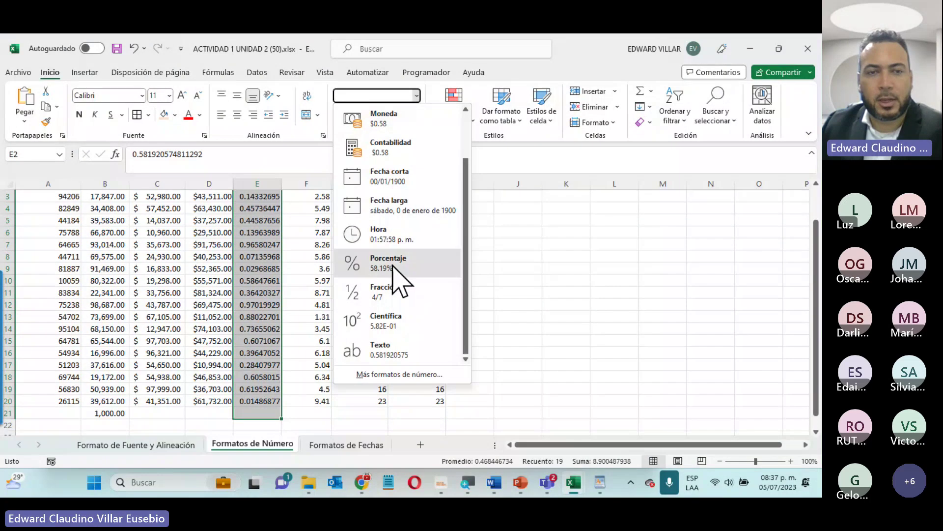
{"action": "left_click", "coordinate": [392, 266]}
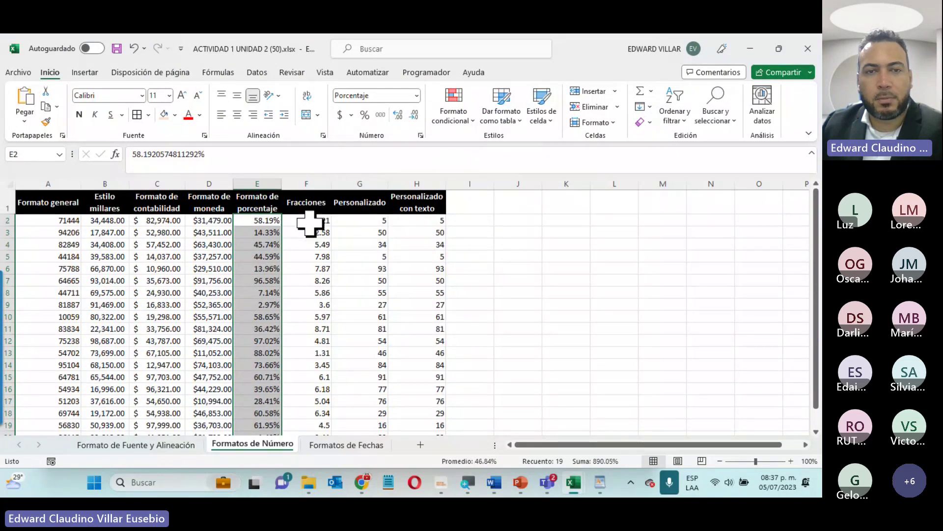
Step: Apply the Fracción format to F2:F21 in the Fracciones column and deselect the range
{"action": "left_click_drag", "start_coordinate": [311, 220], "coordinate": [311, 413]}
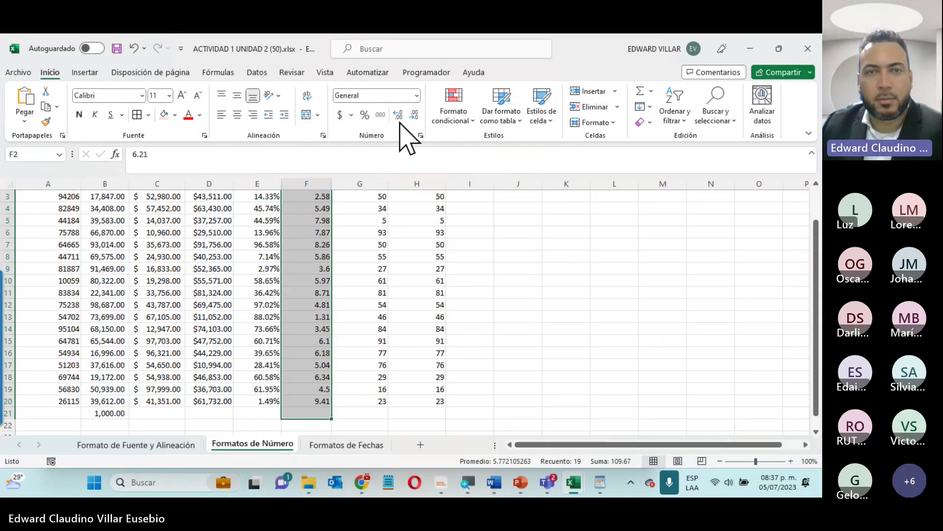
{"action": "left_click", "coordinate": [413, 95]}
{"action": "left_click", "coordinate": [416, 95]}
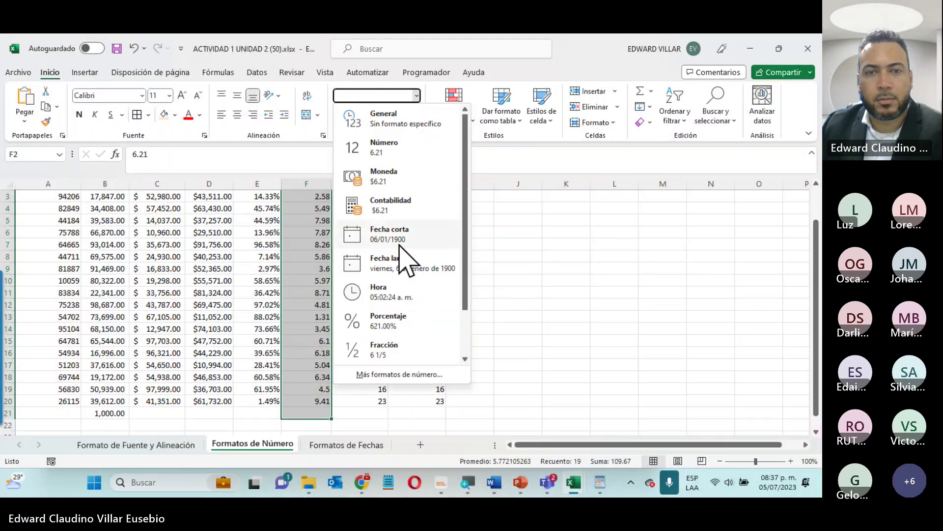
{"action": "left_click", "coordinate": [388, 350]}
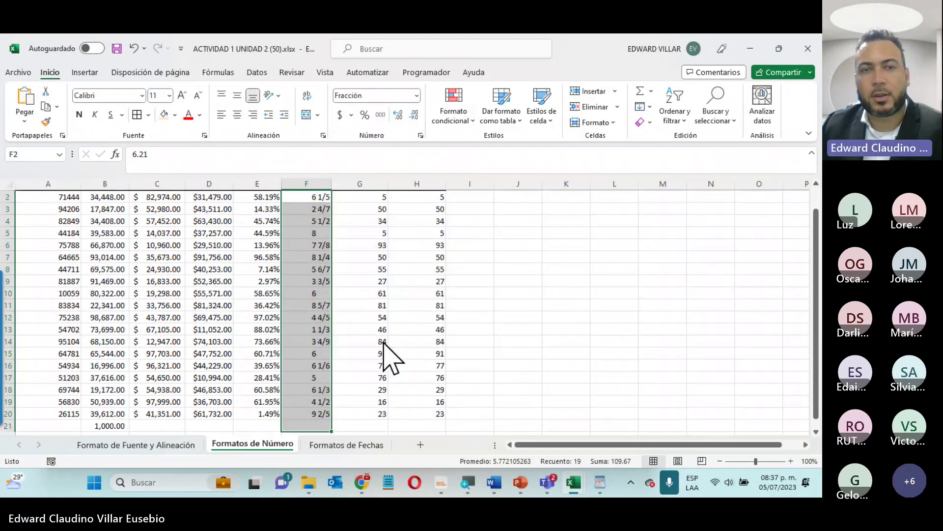
{"action": "scroll", "coordinate": [526, 283], "scroll_direction": "up", "scroll_amount": 1}
{"action": "left_click", "coordinate": [526, 283]}
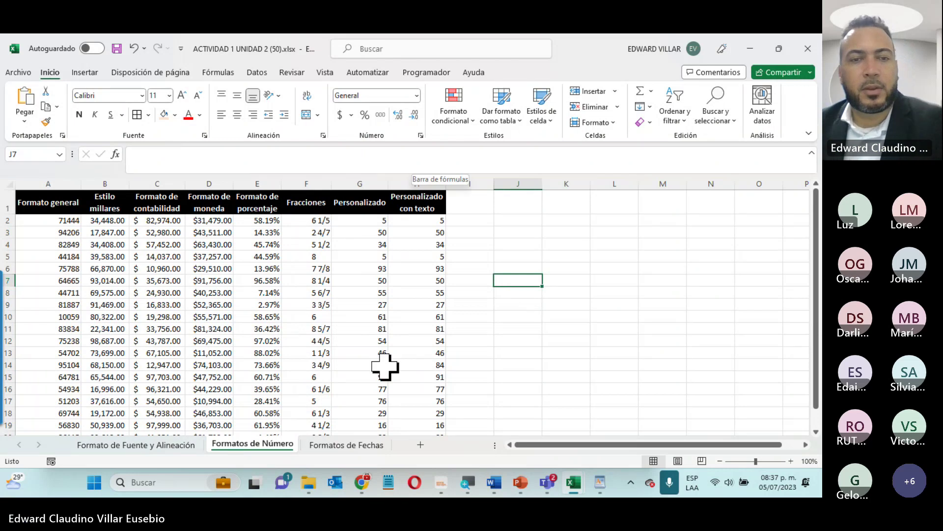
Step: Compare the Moneda format of D8 and D4 with the Contabilidad format of C4
{"action": "left_click", "coordinate": [218, 291]}
{"action": "left_click", "coordinate": [208, 244]}
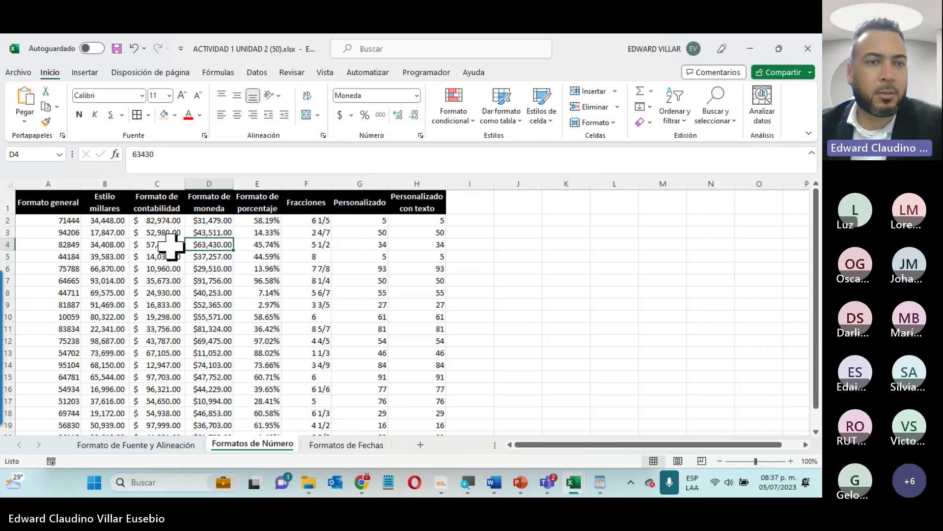
{"action": "left_click", "coordinate": [171, 245]}
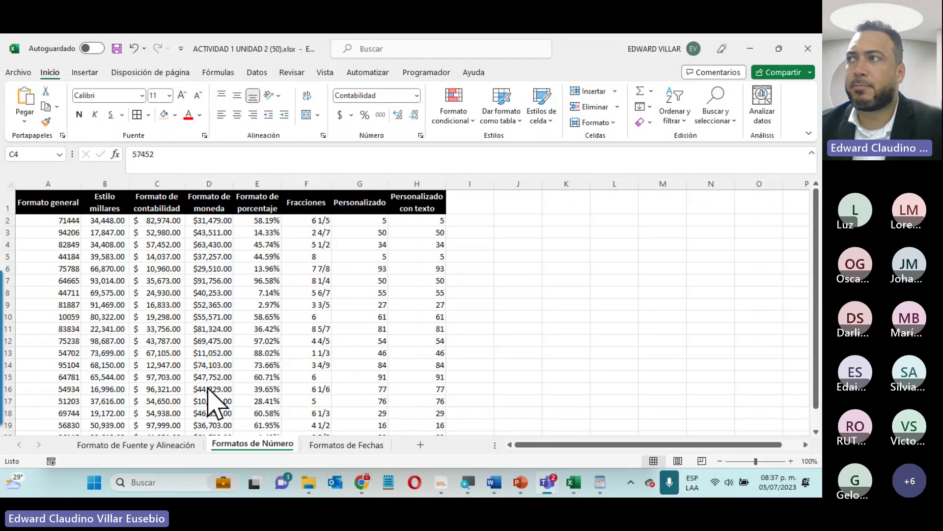
Step: Switch to the Formatos de Fechas sheet and examine the number formats offered for the date in F7 of the Solo mes column
{"action": "left_click", "coordinate": [350, 446]}
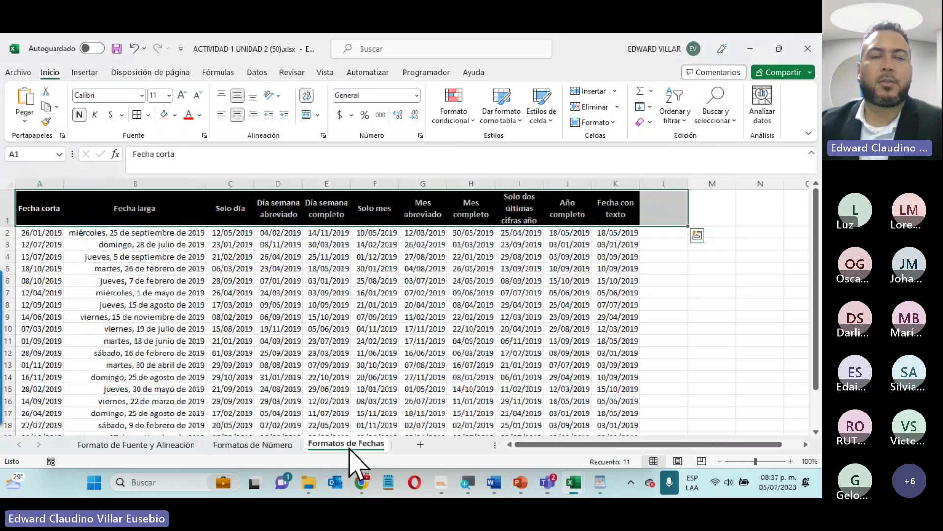
{"action": "left_click", "coordinate": [396, 294]}
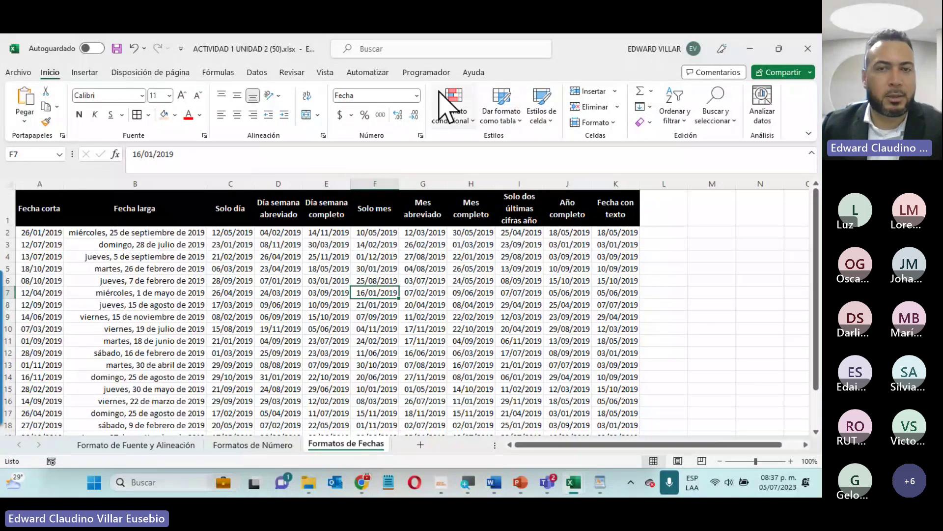
{"action": "left_click", "coordinate": [416, 96]}
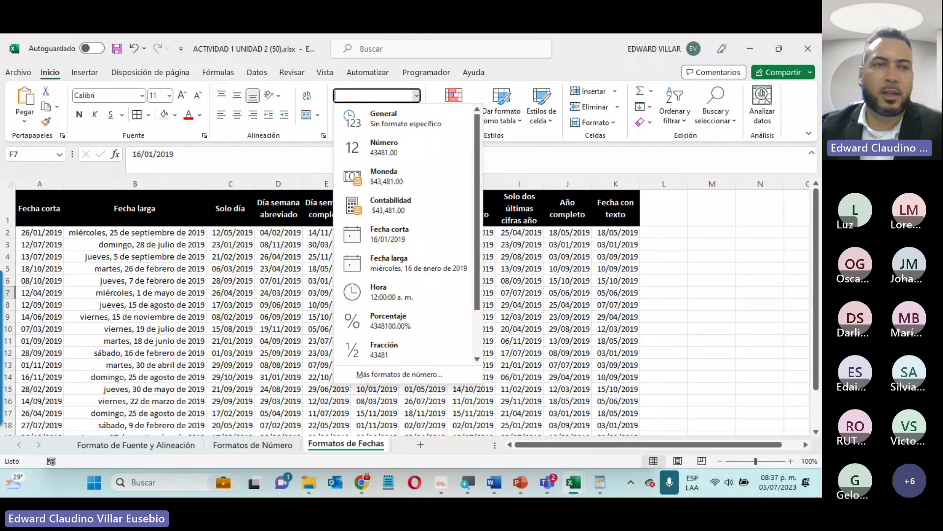
{"action": "key", "text": "alt+Tab"}
{"action": "left_click", "coordinate": [76, 229]}
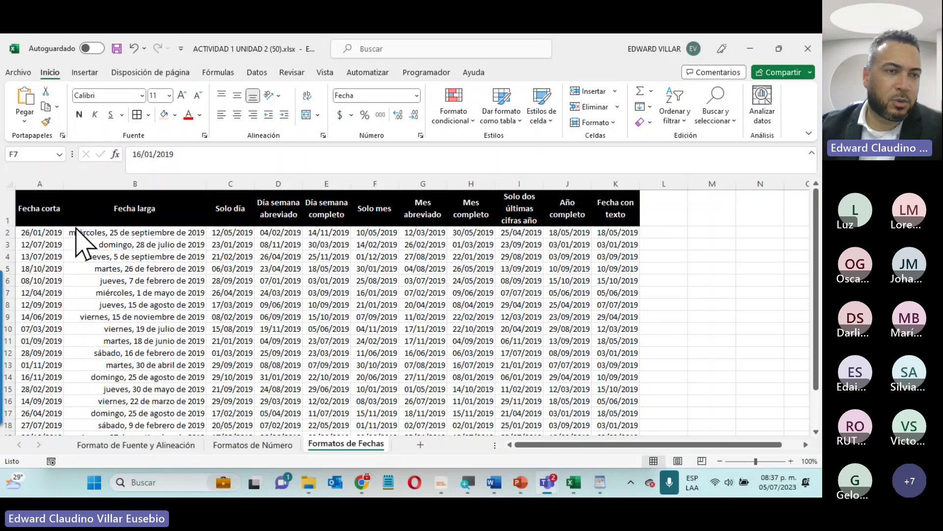
{"action": "key", "text": "alt+Tab"}
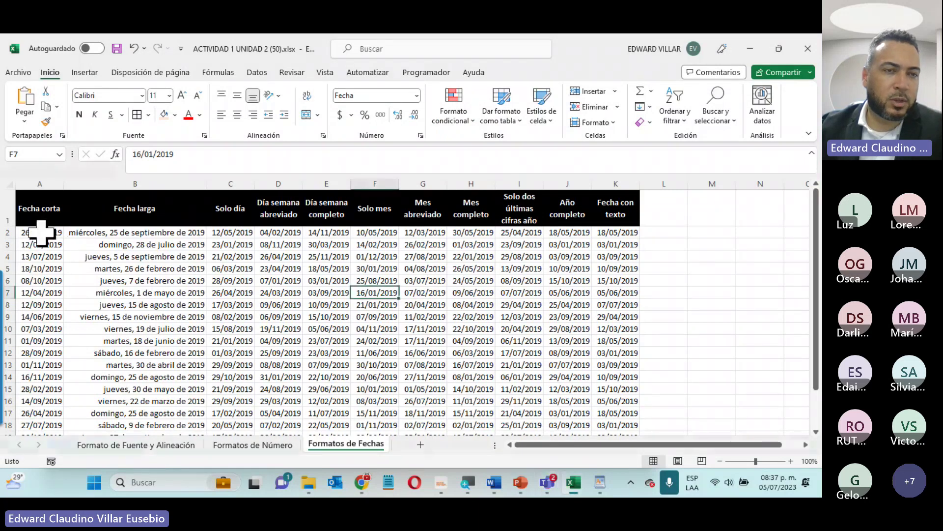
Step: Review the Fecha corta, Fecha larga and Solo día to Año completo columns against the list of built-in number formats
{"action": "left_click_drag", "start_coordinate": [41, 233], "coordinate": [31, 341]}
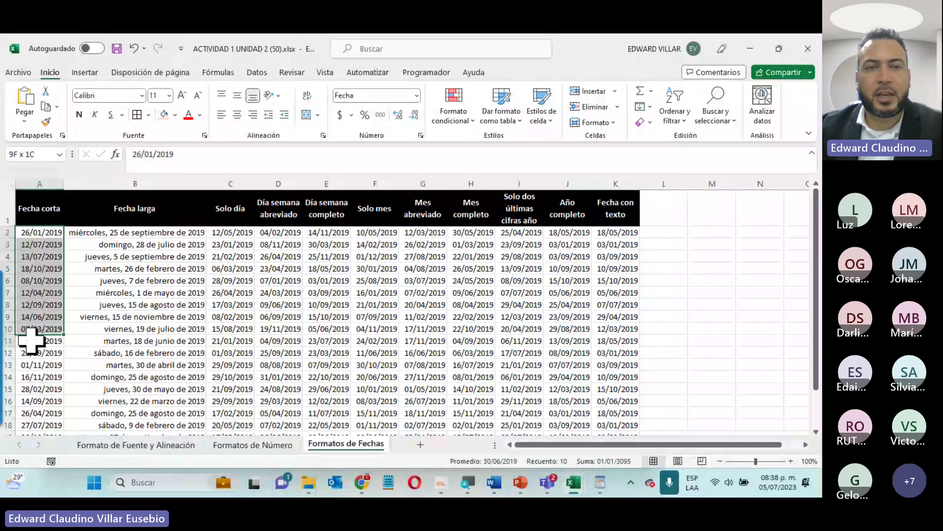
{"action": "left_click_drag", "start_coordinate": [135, 232], "coordinate": [120, 377]}
{"action": "left_click_drag", "start_coordinate": [235, 237], "coordinate": [589, 384]}
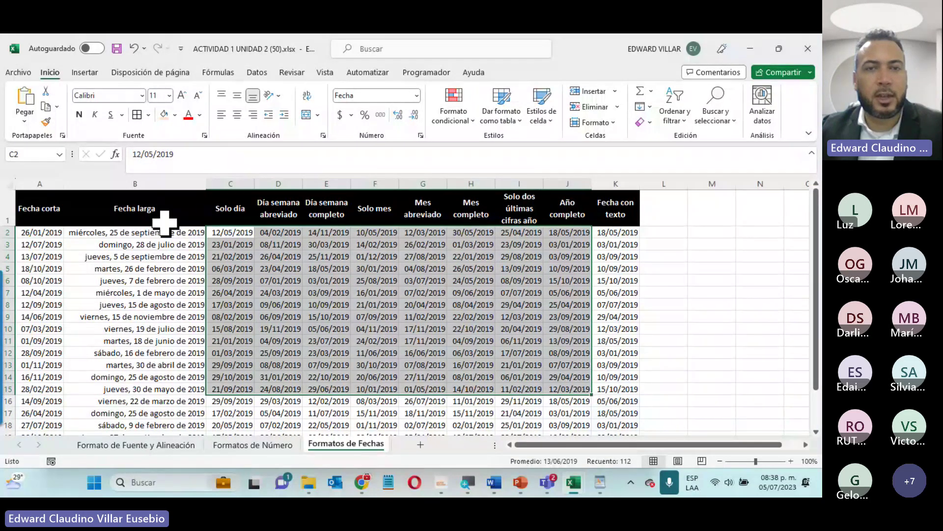
{"action": "left_click", "coordinate": [416, 95]}
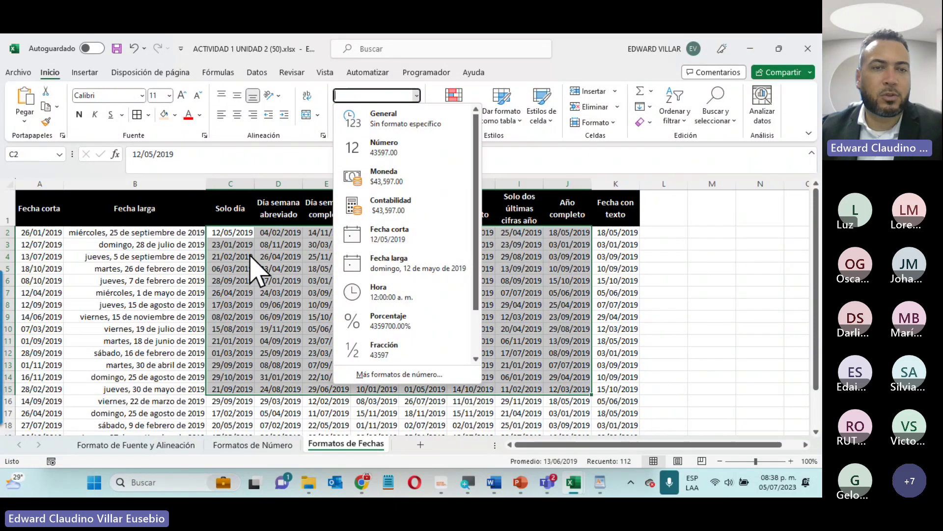
{"action": "left_click", "coordinate": [253, 269]}
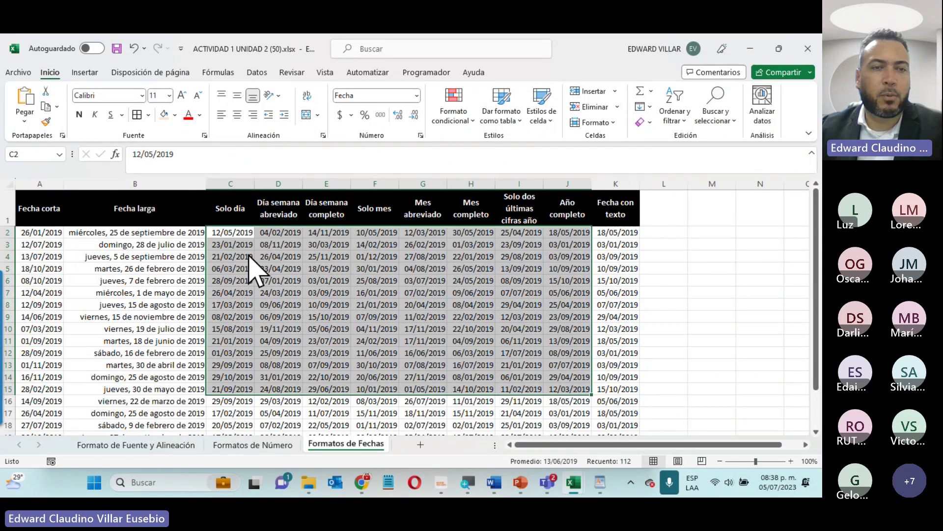
{"action": "left_click", "coordinate": [232, 209]}
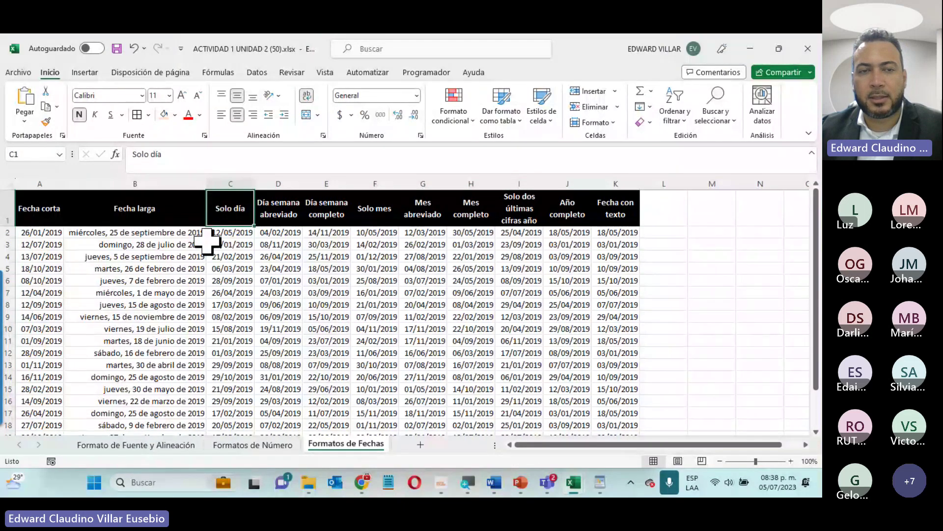
Step: Apply the custom number format dd to the dates in C2:C20 of the Solo día column
{"action": "left_click_drag", "start_coordinate": [227, 232], "coordinate": [253, 411]}
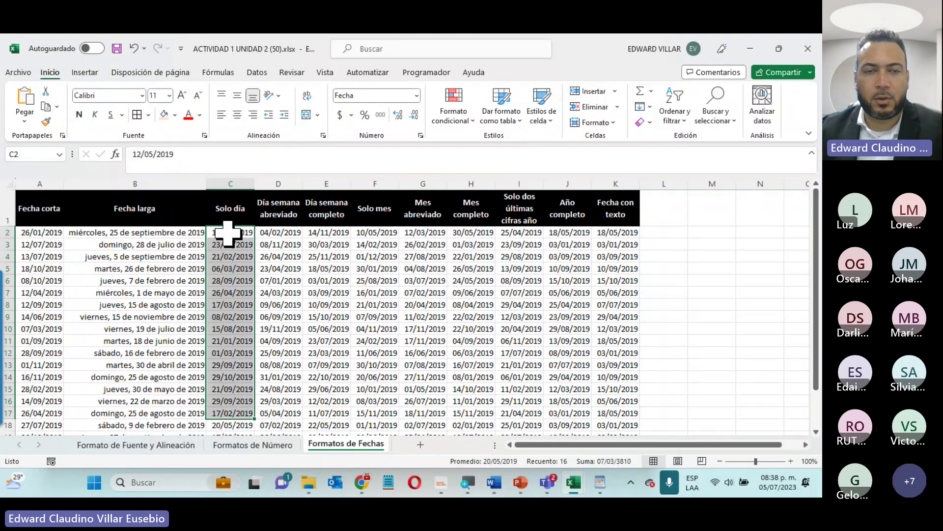
{"action": "left_click_drag", "start_coordinate": [228, 233], "coordinate": [228, 314]}
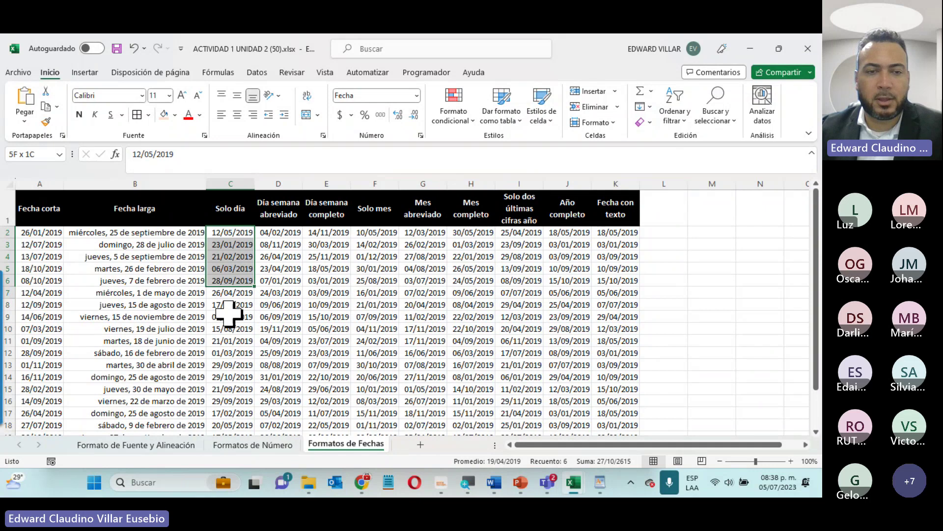
{"action": "key", "text": "ctrl+shift+Down"}
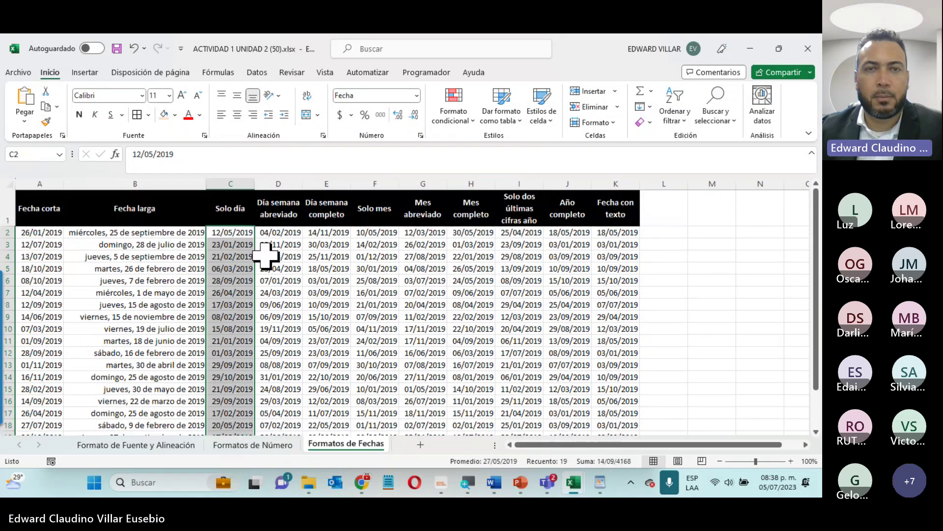
{"action": "left_click", "coordinate": [416, 95]}
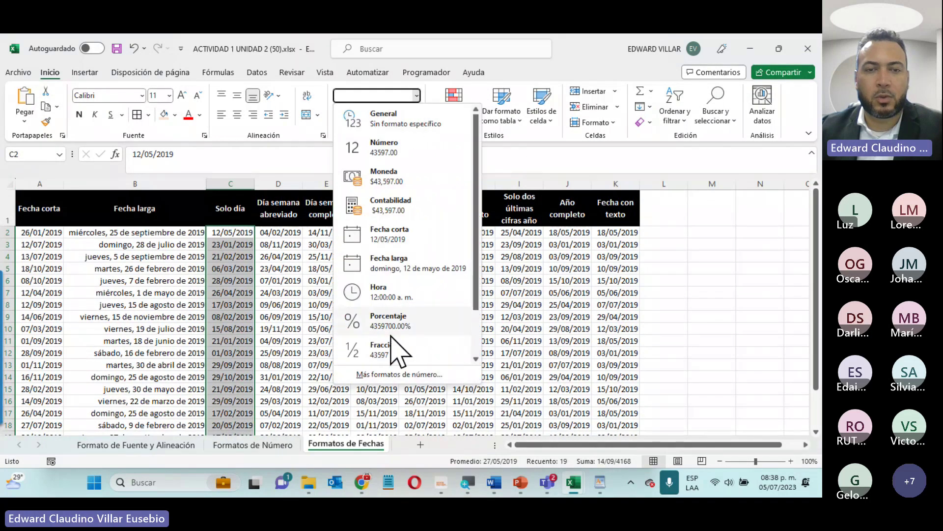
{"action": "scroll", "coordinate": [391, 339], "scroll_direction": "down", "scroll_amount": 2}
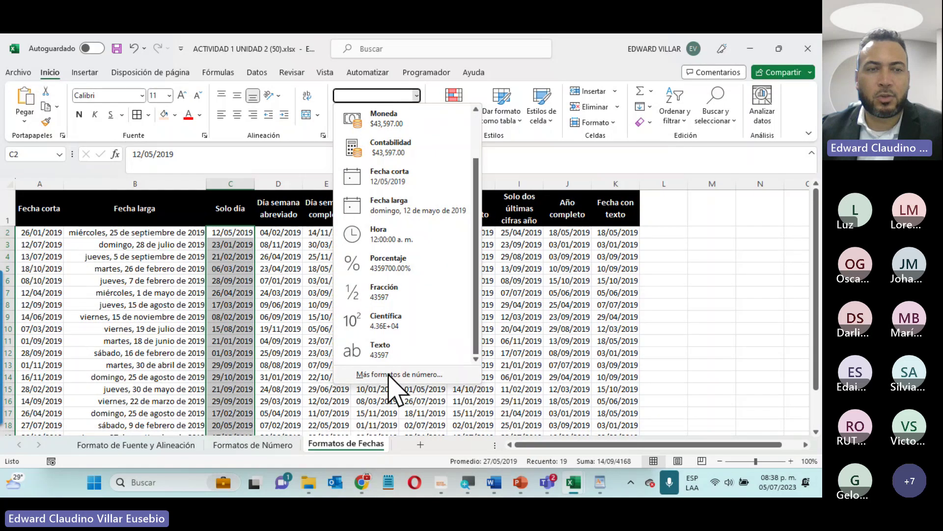
{"action": "left_click", "coordinate": [398, 375]}
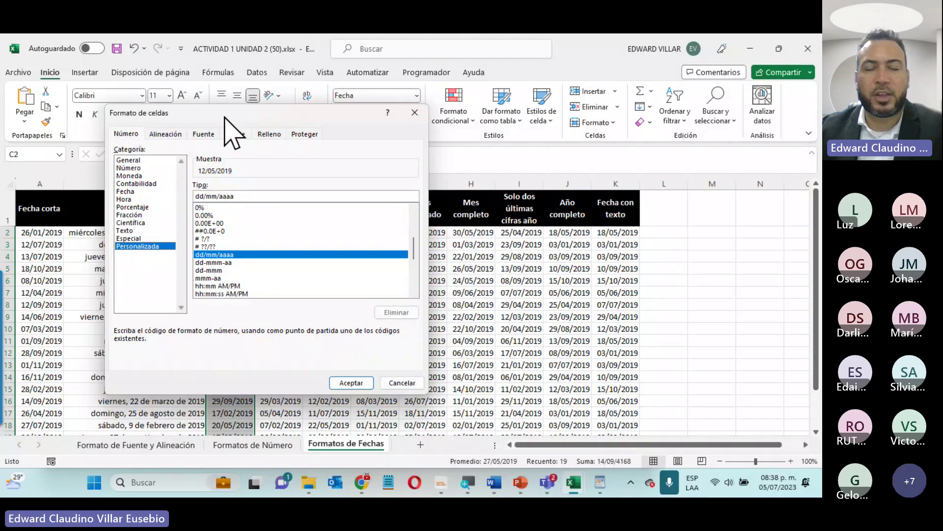
{"action": "left_click_drag", "start_coordinate": [225, 117], "coordinate": [571, 74]}
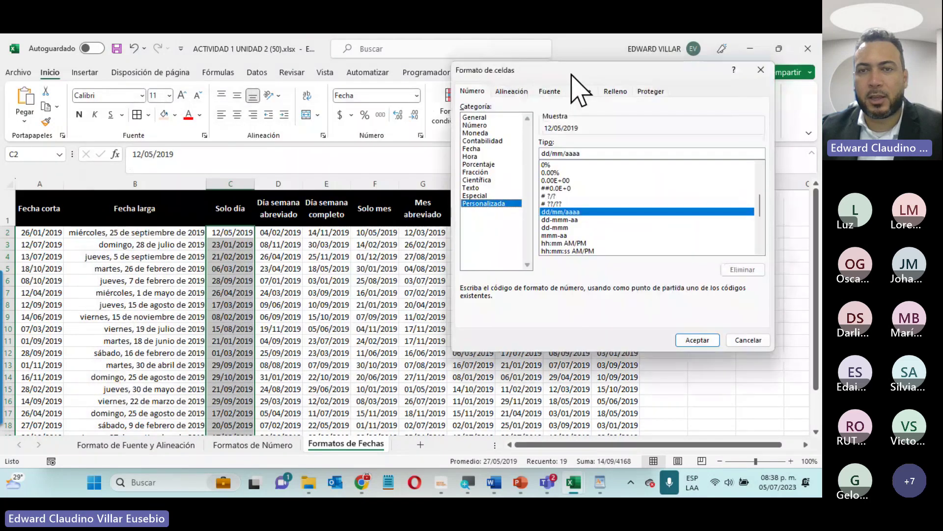
{"action": "left_click", "coordinate": [589, 153]}
{"action": "key", "text": "BackSpace"}
{"action": "key", "text": "BackSpace"}
{"action": "key", "text": "BackSpace"}
{"action": "key", "text": "BackSpace"}
{"action": "key", "text": "BackSpace"}
{"action": "key", "text": "BackSpace"}
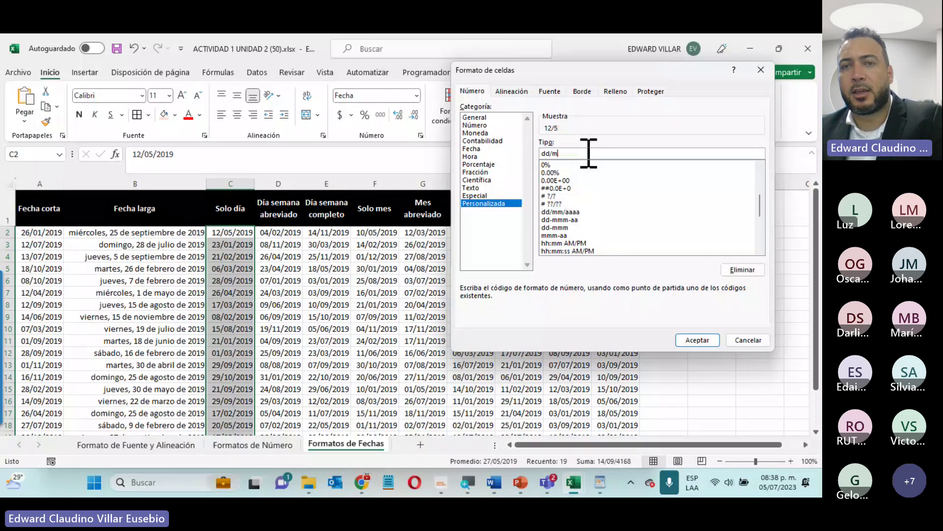
{"action": "key", "text": "BackSpace"}
{"action": "key", "text": "BackSpace"}
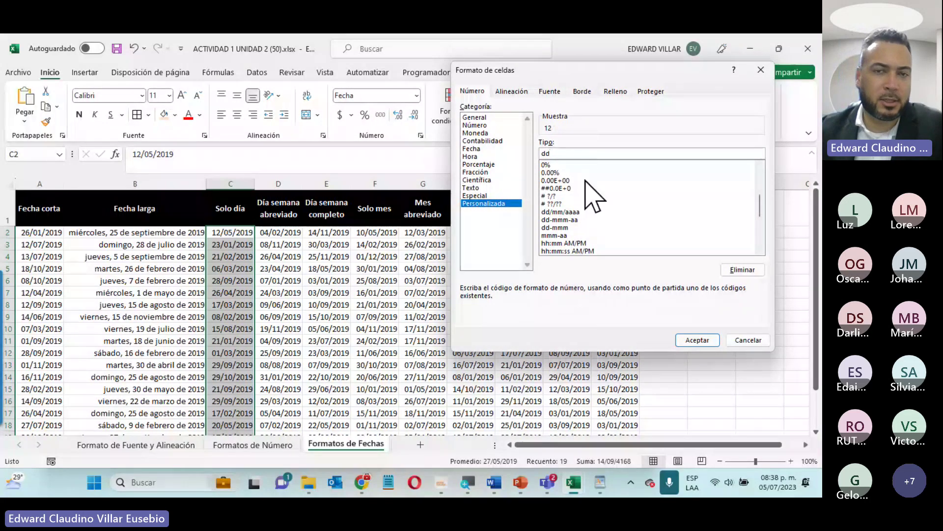
{"action": "left_click", "coordinate": [690, 341]}
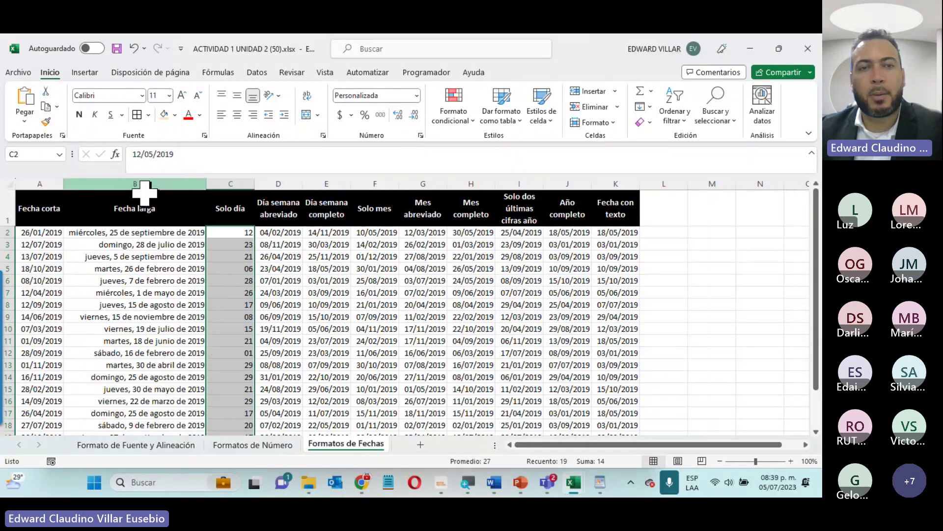
Step: Compare the day displayed in several Solo día cells with the full date each cell stores
{"action": "left_click", "coordinate": [236, 256]}
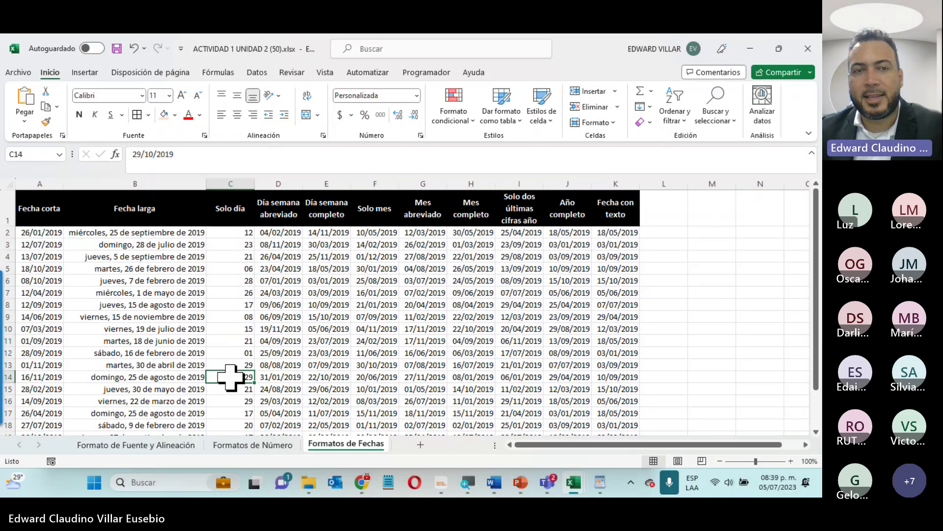
{"action": "left_click", "coordinate": [231, 280]}
{"action": "left_click", "coordinate": [227, 254]}
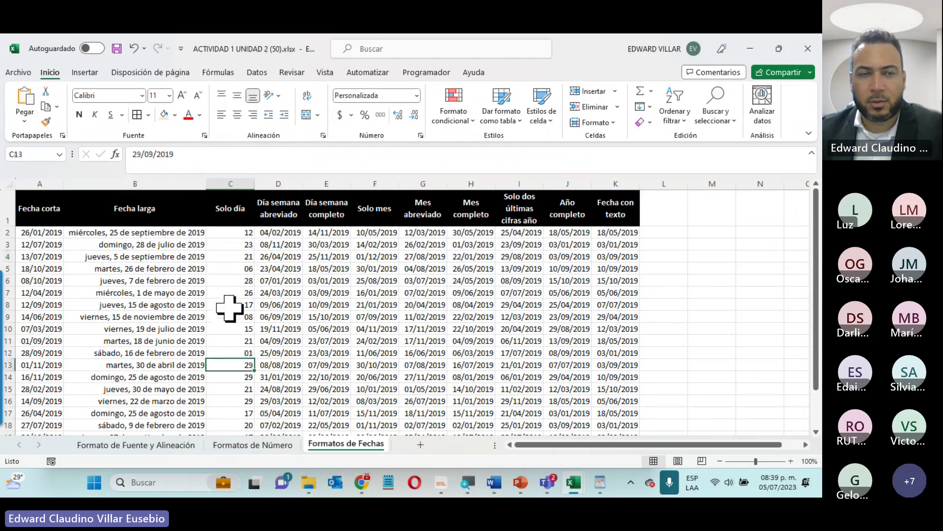
{"action": "left_click", "coordinate": [228, 268]}
{"action": "left_click", "coordinate": [232, 351]}
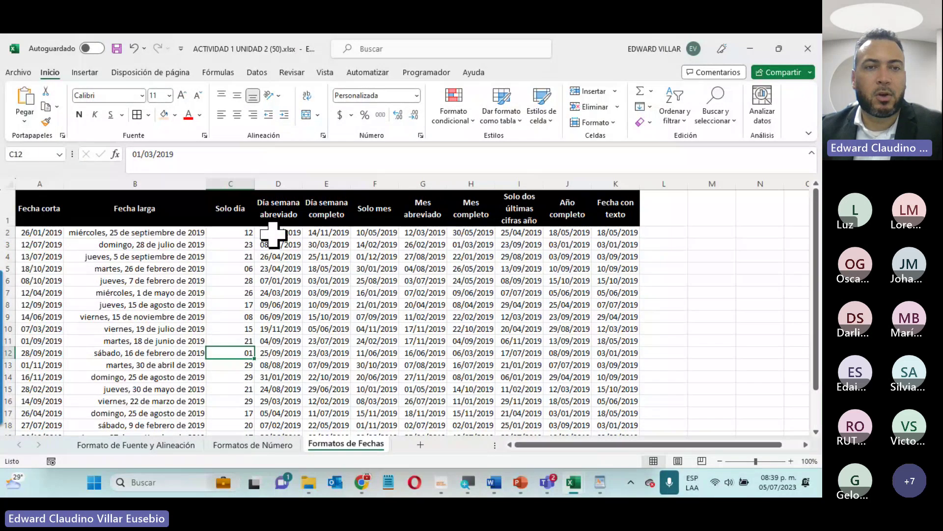
Step: Apply the custom number format ddD to D2:D20 in the Día semana abreviado column and deselect the range
{"action": "left_click_drag", "start_coordinate": [273, 235], "coordinate": [275, 414]}
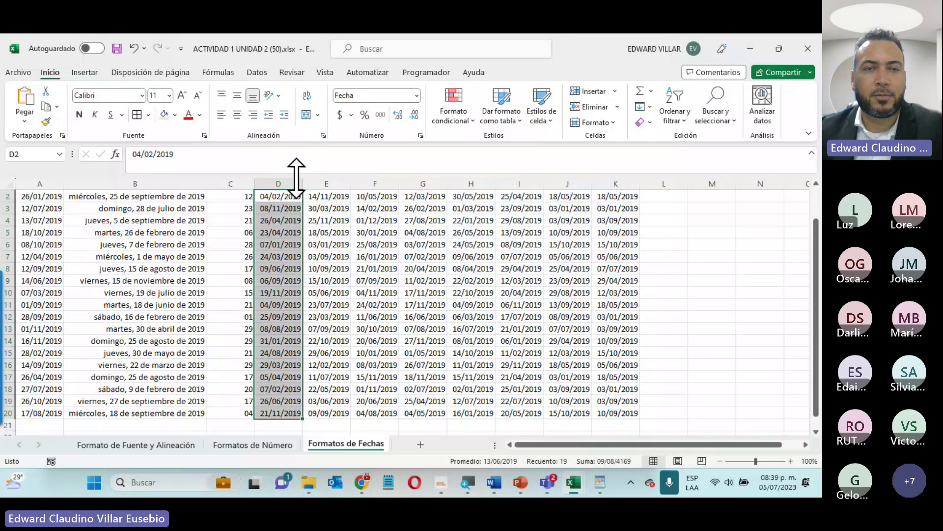
{"action": "scroll", "coordinate": [271, 269], "scroll_direction": "up", "scroll_amount": 1}
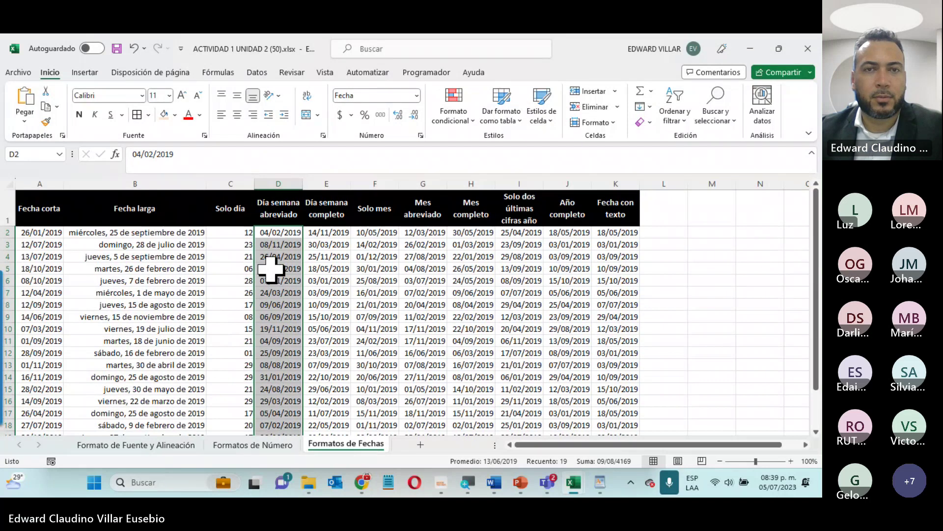
{"action": "left_click", "coordinate": [415, 96]}
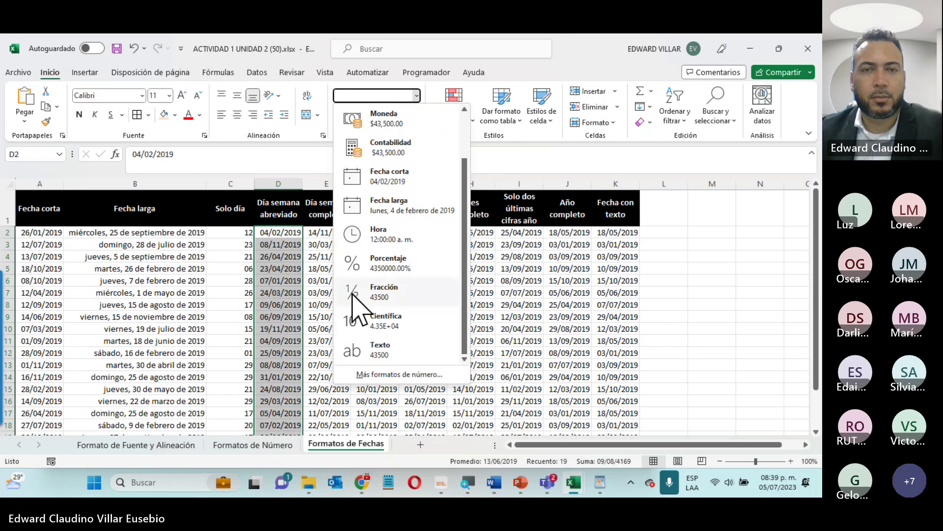
{"action": "left_click", "coordinate": [389, 374]}
{"action": "left_click", "coordinate": [483, 203]}
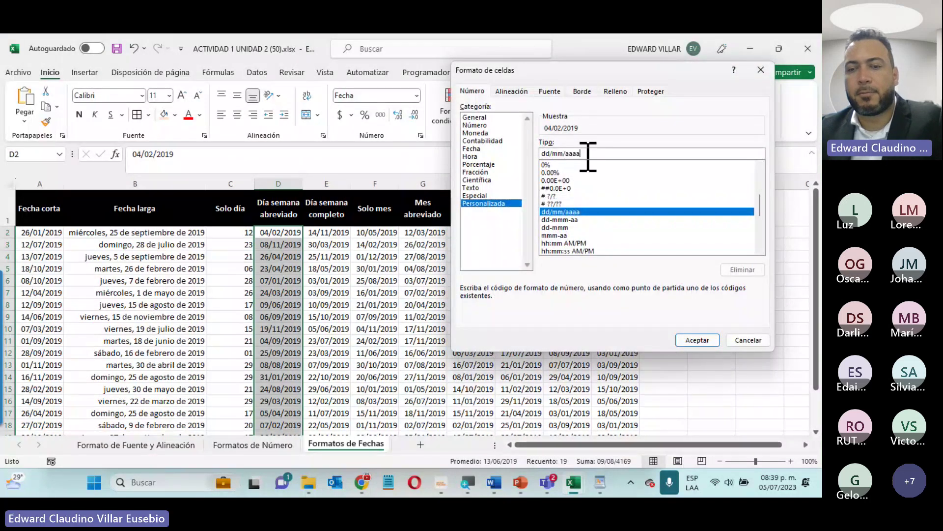
{"action": "key", "text": "BackSpace"}
{"action": "key", "text": "BackSpace"}
{"action": "key", "text": "BackSpace"}
{"action": "key", "text": "BackSpace"}
{"action": "key", "text": "BackSpace"}
{"action": "key", "text": "BackSpace"}
{"action": "key", "text": "BackSpace"}
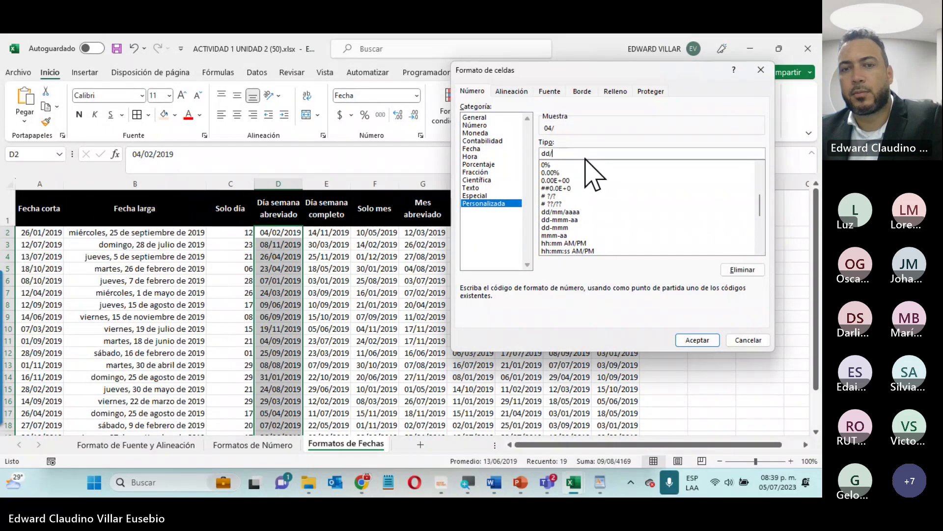
{"action": "key", "text": "BackSpace"}
{"action": "type", "text": "d"}
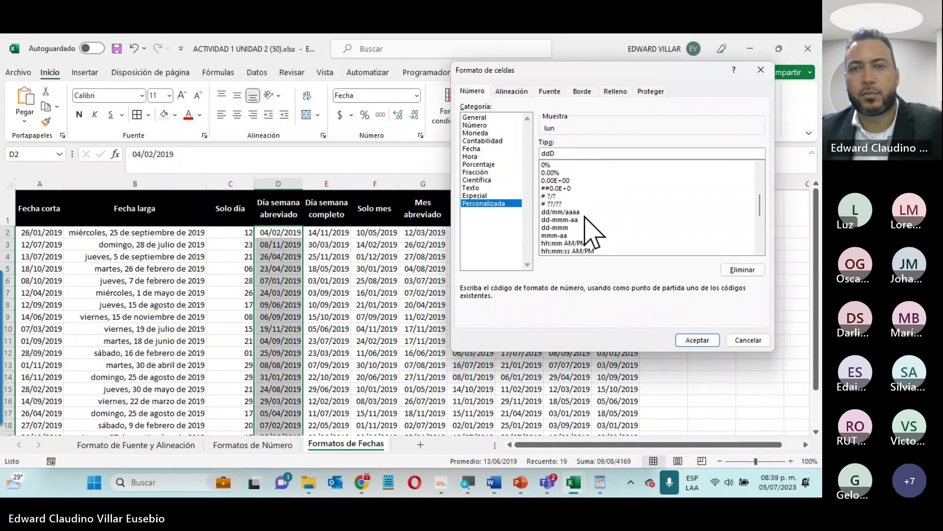
{"action": "left_click", "coordinate": [691, 341]}
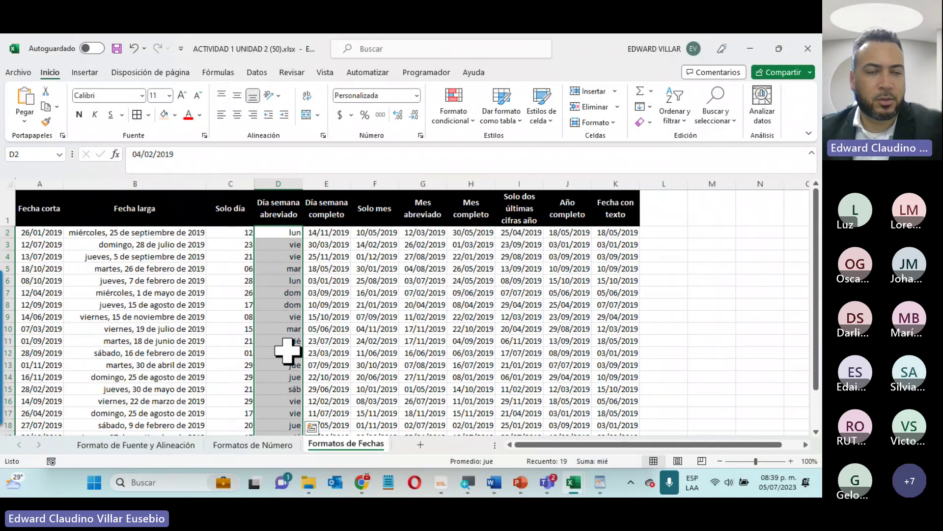
{"action": "left_click", "coordinate": [263, 387]}
Step: Apply the custom number format DDDD to E2:E20 in the Día semana completo column
{"action": "left_click_drag", "start_coordinate": [315, 227], "coordinate": [309, 435]}
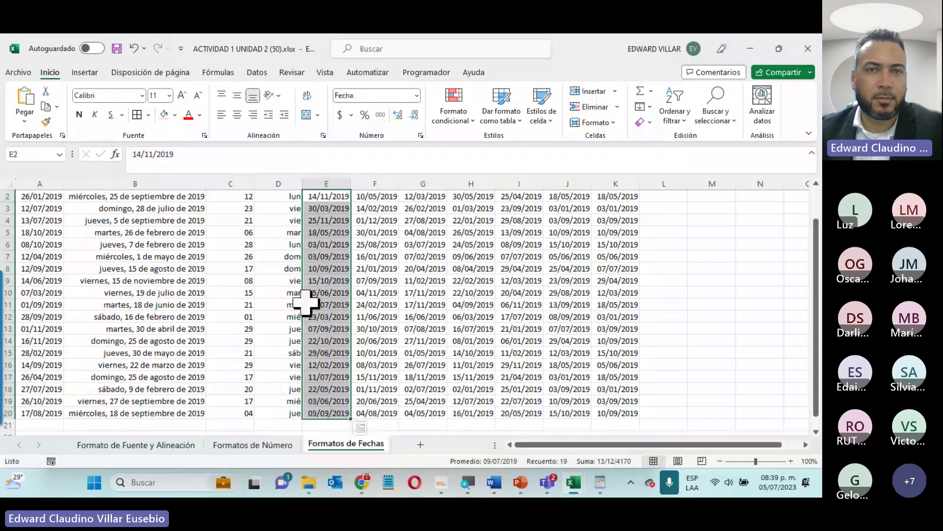
{"action": "left_click", "coordinate": [416, 96]}
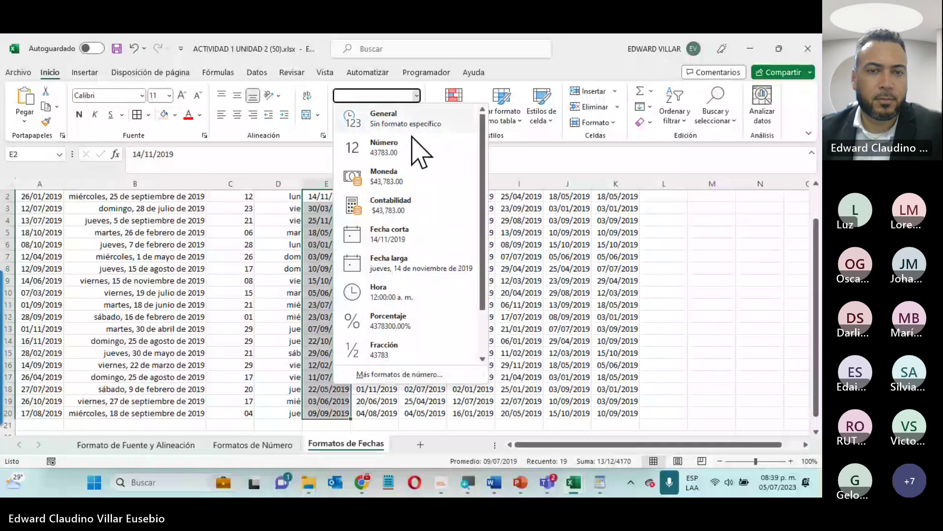
{"action": "left_click", "coordinate": [415, 375]}
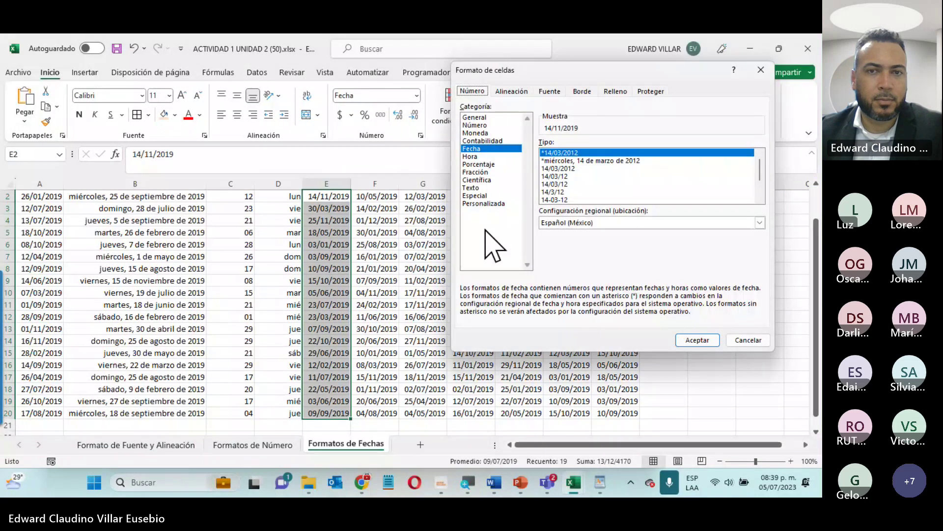
{"action": "left_click", "coordinate": [483, 203]}
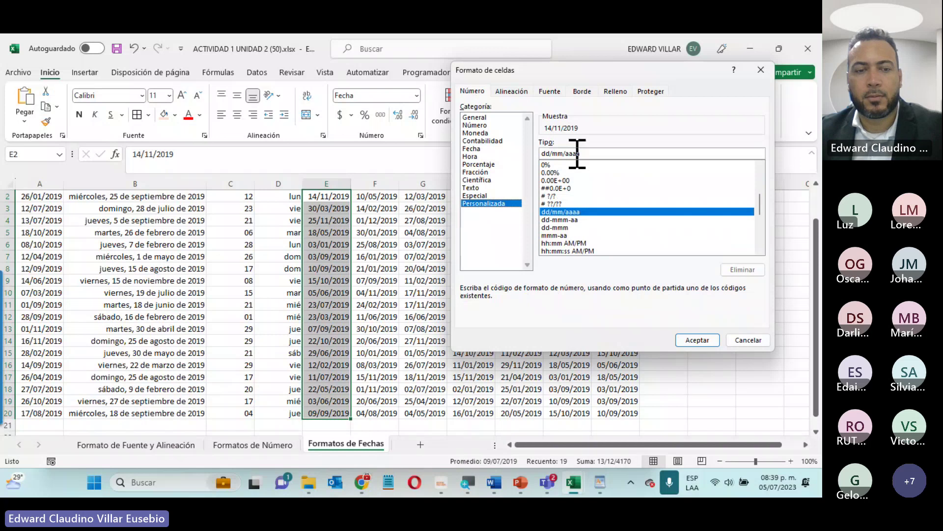
{"action": "type", "text": "DDDD"}
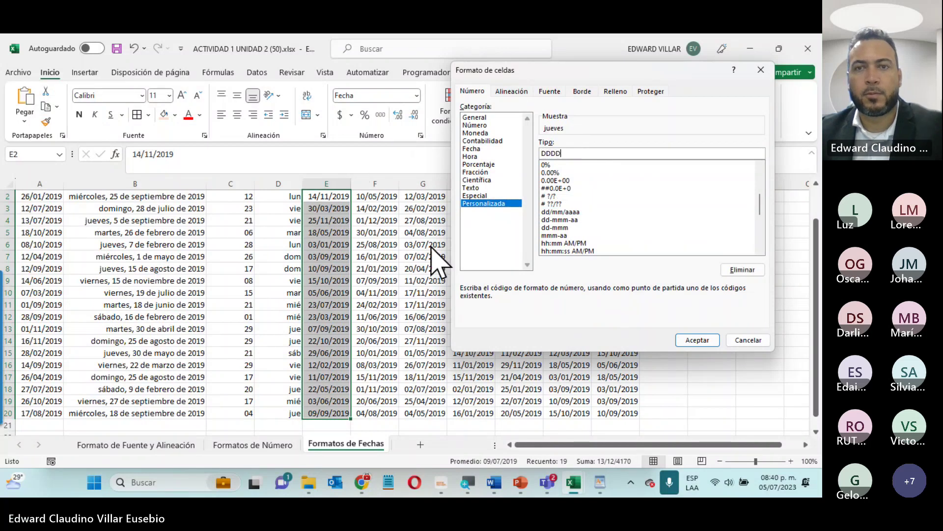
{"action": "left_click", "coordinate": [689, 339]}
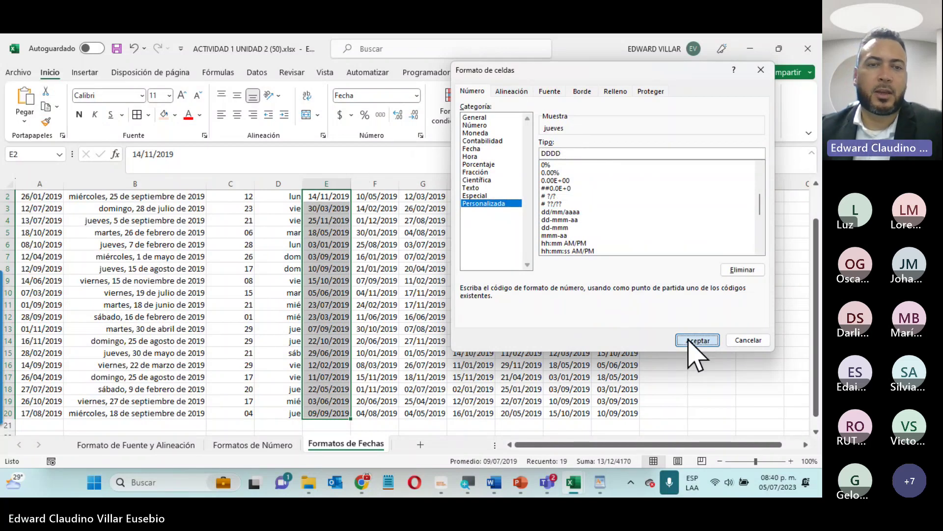
{"action": "scroll", "coordinate": [336, 279], "scroll_direction": "up", "scroll_amount": 1}
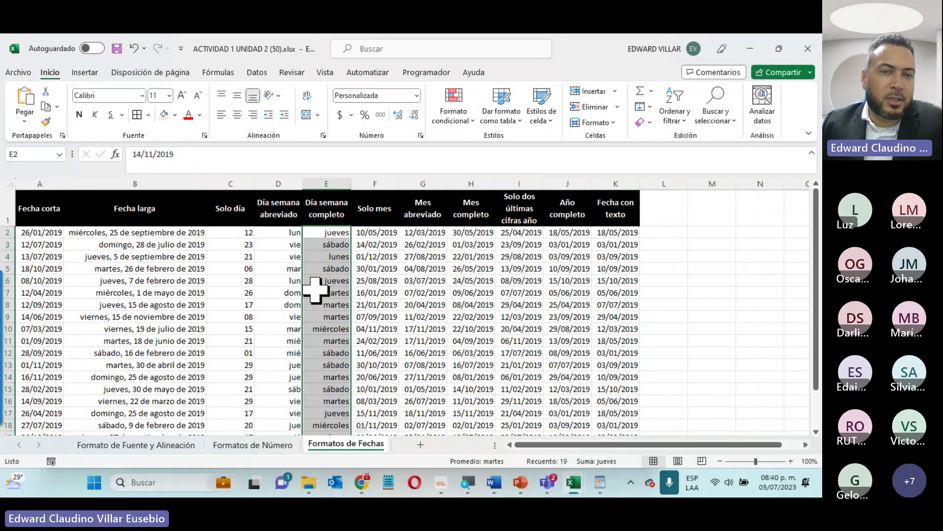
Step: Review the Solo mes, Mes abreviado and Mes completo columns and the remaining rows of the date table
{"action": "left_click_drag", "start_coordinate": [376, 232], "coordinate": [465, 413]}
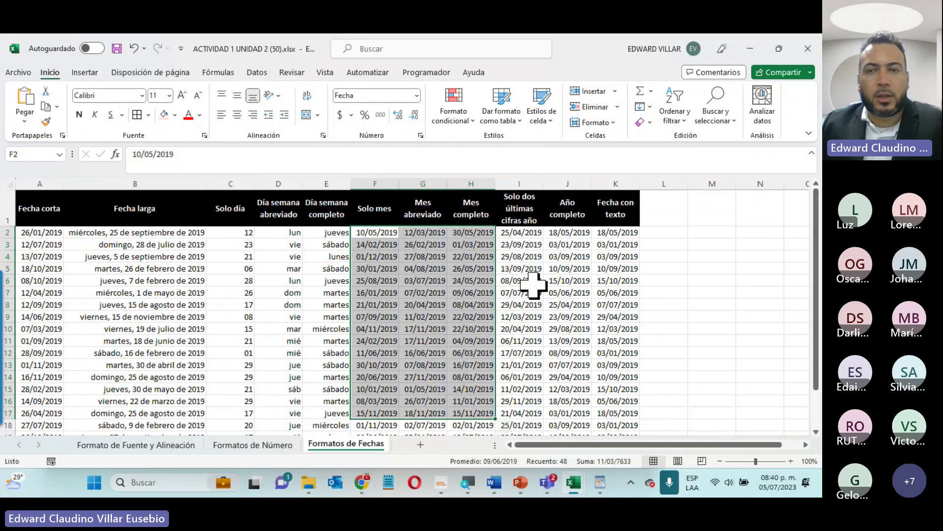
{"action": "left_click", "coordinate": [650, 339]}
{"action": "scroll", "coordinate": [269, 267], "scroll_direction": "down", "scroll_amount": 4}
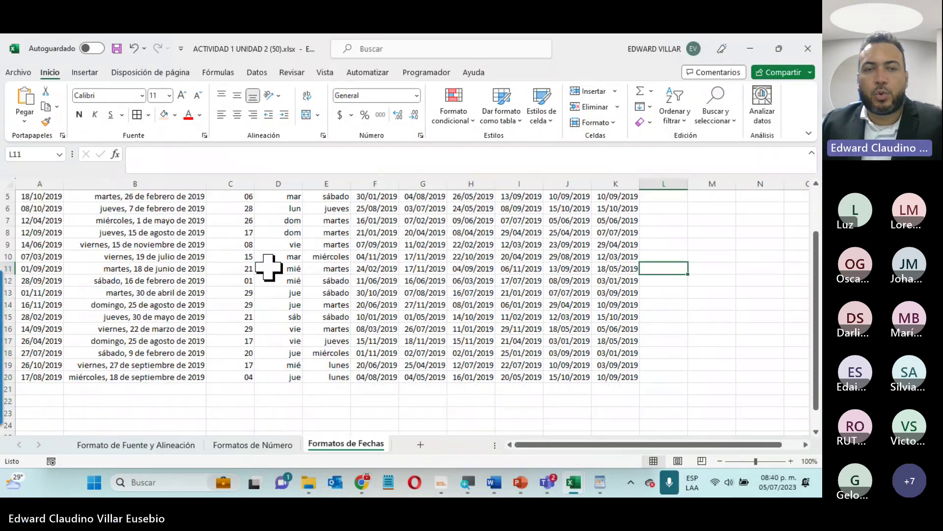
{"action": "scroll", "coordinate": [275, 268], "scroll_direction": "up", "scroll_amount": 4}
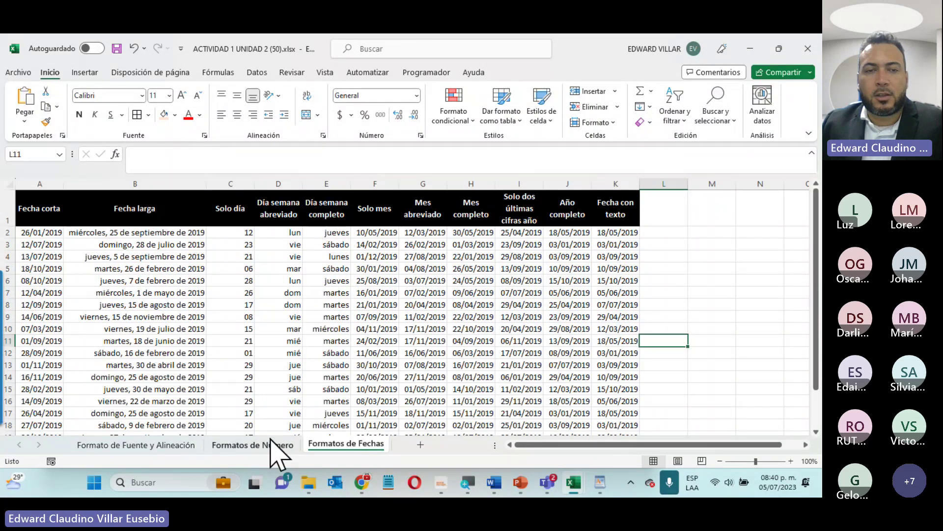
Step: Switch to the Formatos de Número sheet and look at cell G9 in the Personalizado column
{"action": "left_click", "coordinate": [253, 445]}
{"action": "left_click", "coordinate": [143, 280]}
{"action": "left_click", "coordinate": [381, 304]}
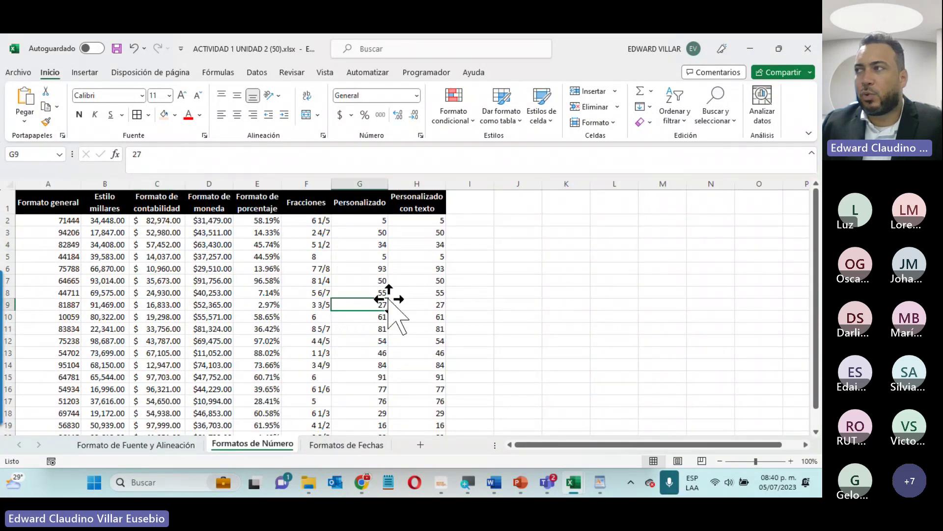
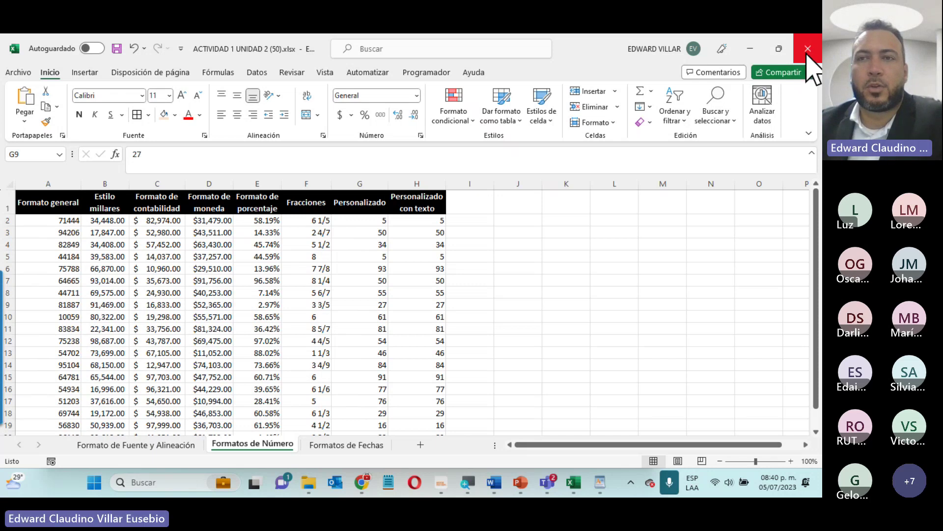
Step: Minimize the open Excel workbooks and return to the Unidad 2 section of the course page in the browser
{"action": "left_click", "coordinate": [742, 49]}
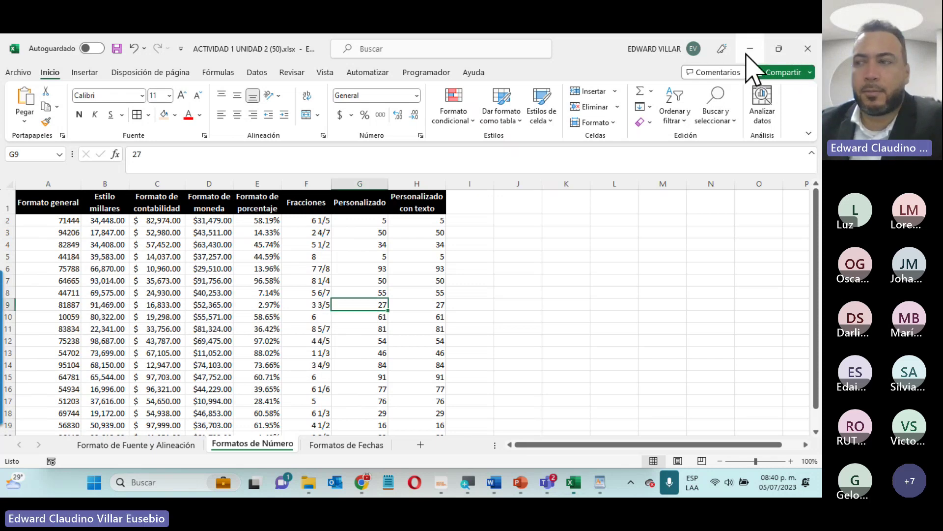
{"action": "left_click", "coordinate": [748, 48]}
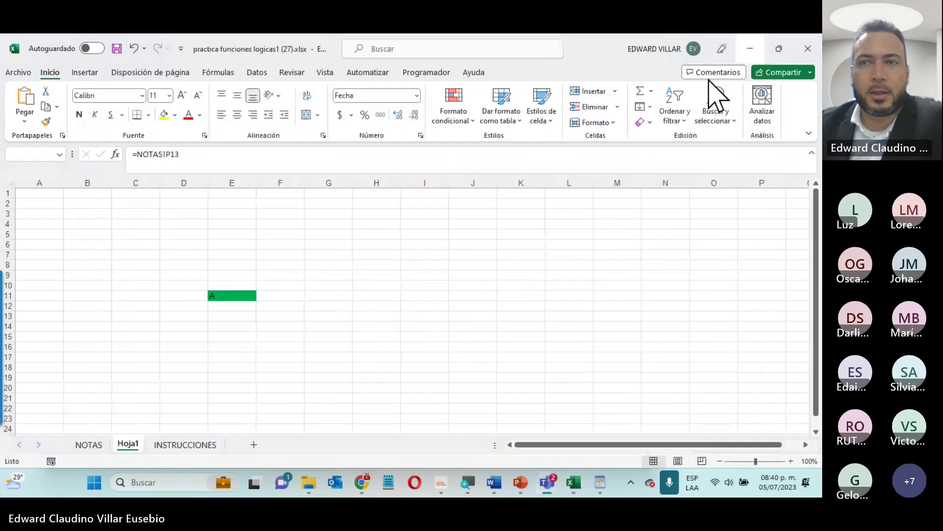
{"action": "left_click", "coordinate": [751, 48]}
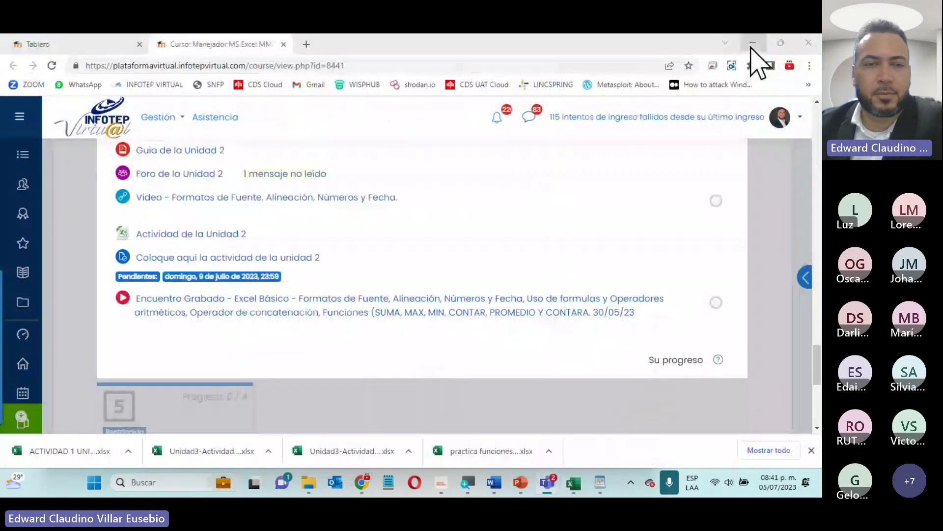
Step: Go to the Unidad 3 section, Funciones y Fórmulas, dated 03 de julio - 09 de julio, on the course page
{"action": "left_click", "coordinate": [372, 401]}
{"action": "scroll", "coordinate": [375, 323], "scroll_direction": "up", "scroll_amount": 3}
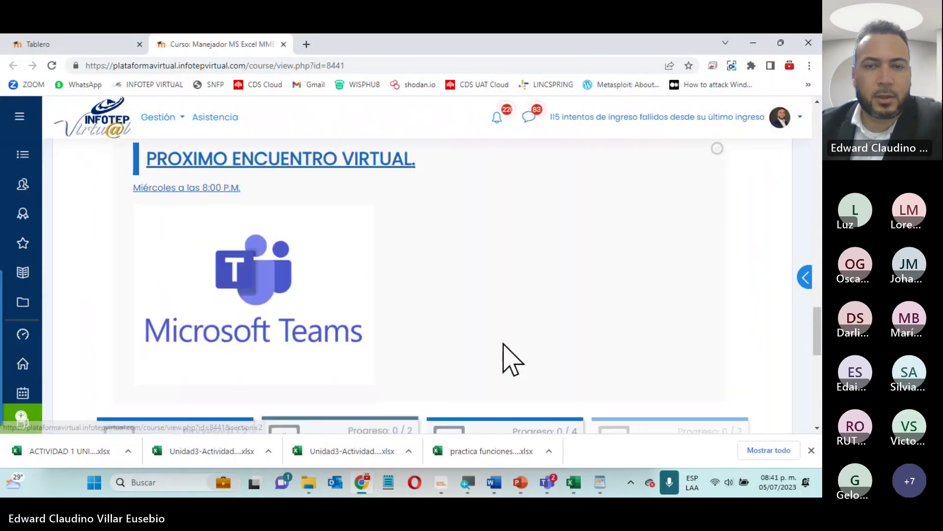
{"action": "scroll", "coordinate": [504, 343], "scroll_direction": "down", "scroll_amount": 4}
{"action": "left_click", "coordinate": [498, 245]}
{"action": "scroll", "coordinate": [453, 285], "scroll_direction": "down", "scroll_amount": 5}
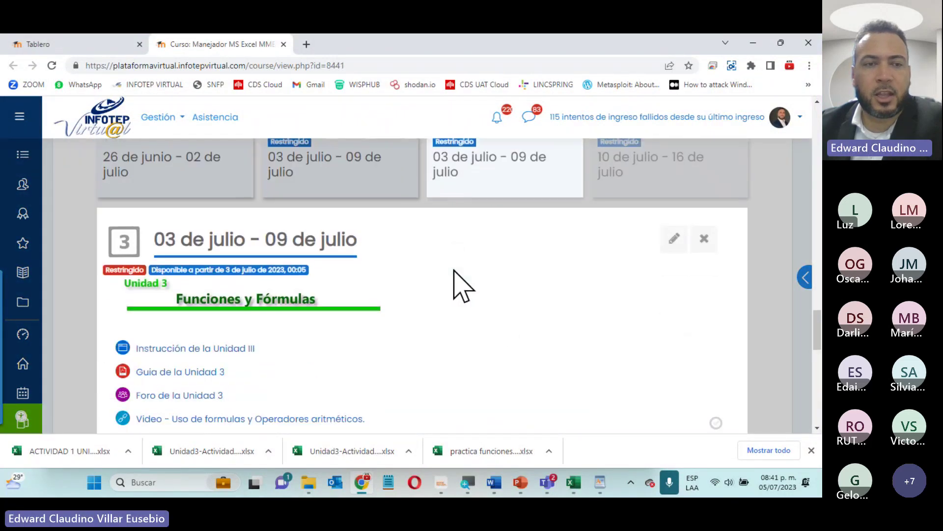
{"action": "scroll", "coordinate": [226, 265], "scroll_direction": "up", "scroll_amount": 2}
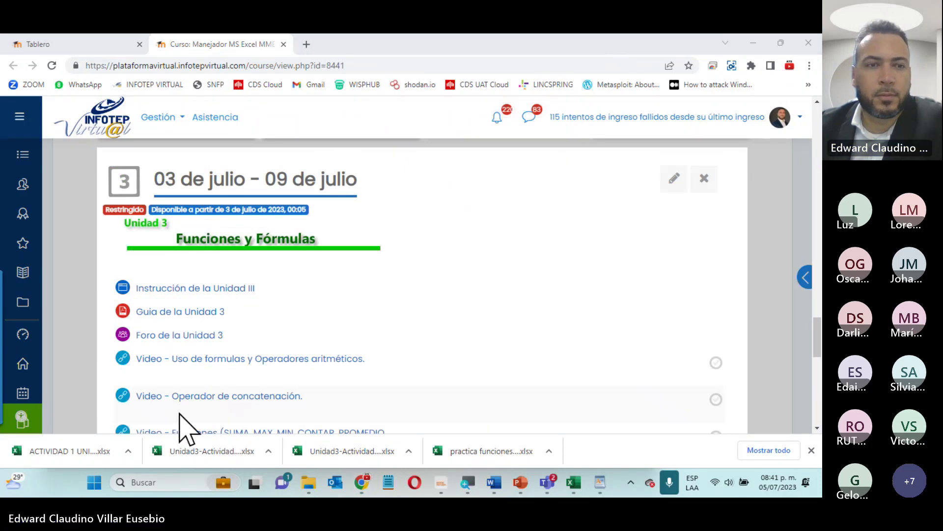
Step: Open Instrucción de la Unidad III, Guia de la Unidad 3 and Foro de la Unidad 3 in separate new browser tabs
{"action": "left_click", "coordinate": [198, 289]}
{"action": "right_click", "coordinate": [253, 289]}
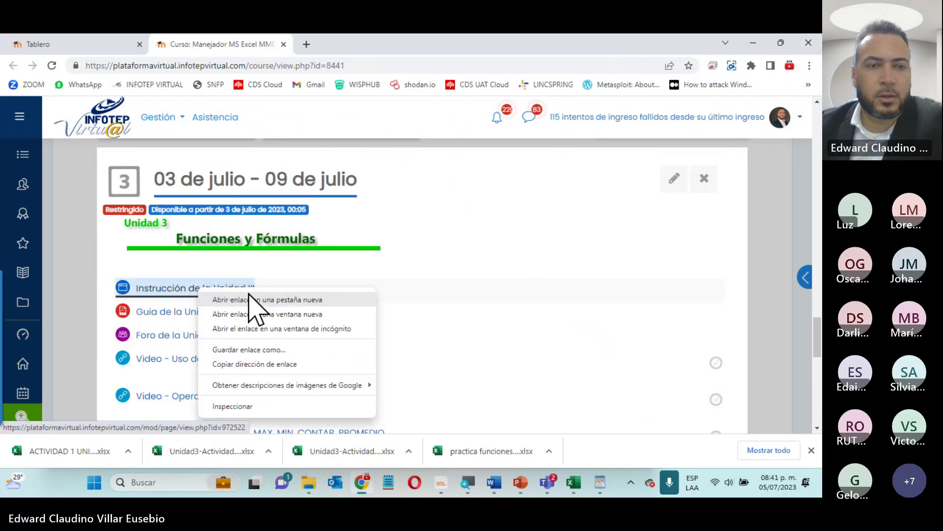
{"action": "left_click", "coordinate": [252, 304]}
{"action": "right_click", "coordinate": [194, 310]}
{"action": "left_click", "coordinate": [237, 320]}
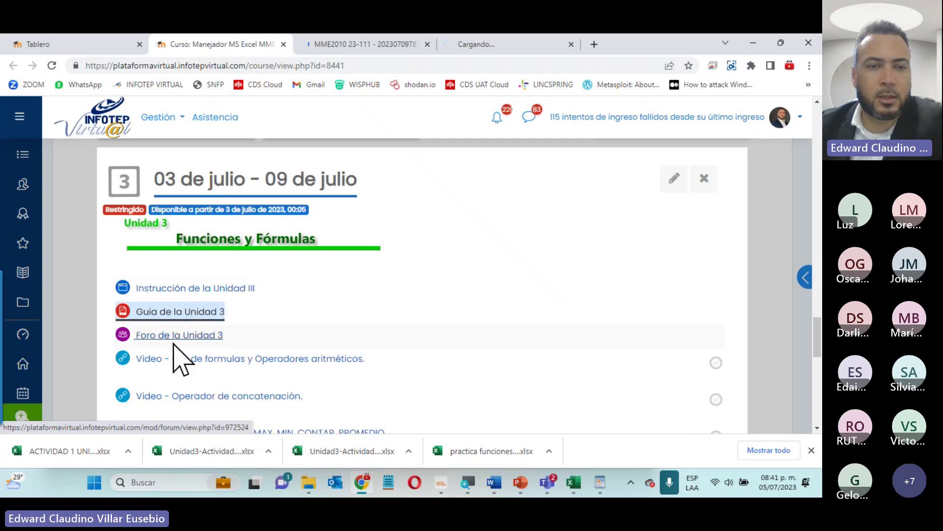
{"action": "right_click", "coordinate": [182, 336]}
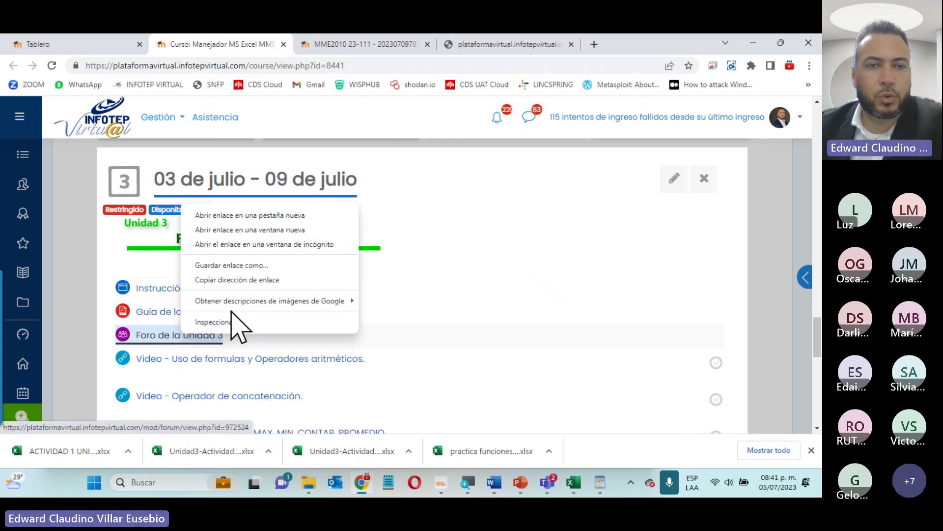
{"action": "left_click", "coordinate": [278, 216]}
Step: Download the Actividad Practica Unidad 3 workbook from the course page and open it in Excel
{"action": "scroll", "coordinate": [344, 325], "scroll_direction": "down", "scroll_amount": 3}
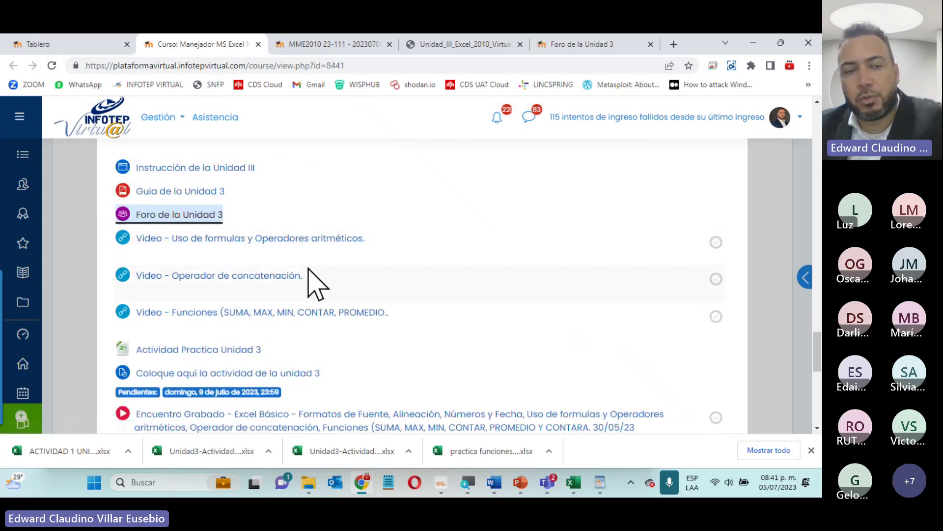
{"action": "left_click", "coordinate": [186, 350]}
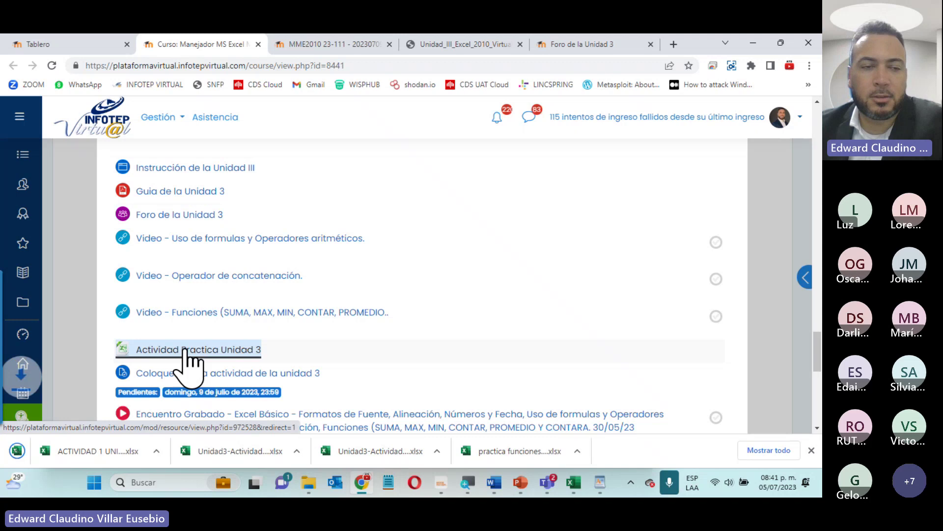
{"action": "left_click", "coordinate": [64, 452]}
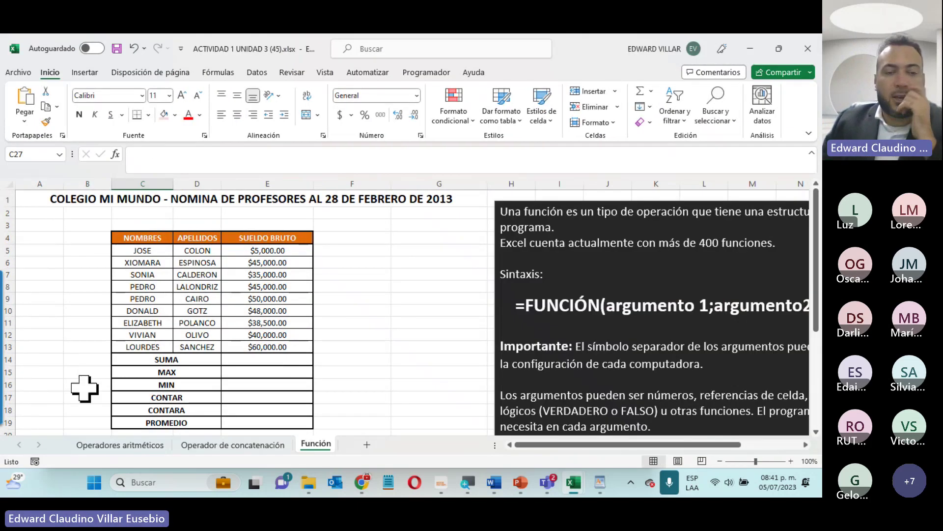
Step: Review the Operadores aritméticos, Operador de concatenación and Función sheets, ending on Operadores aritméticos
{"action": "left_click", "coordinate": [100, 445]}
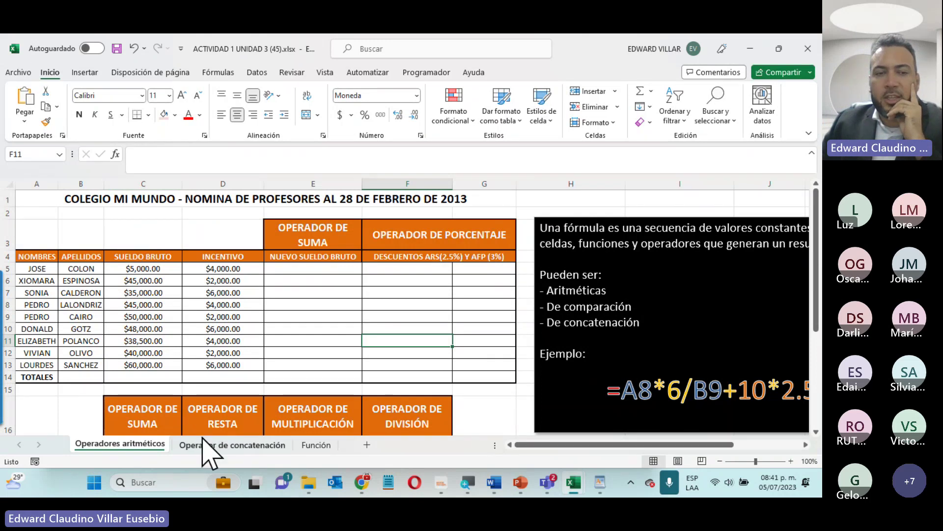
{"action": "left_click", "coordinate": [235, 445]}
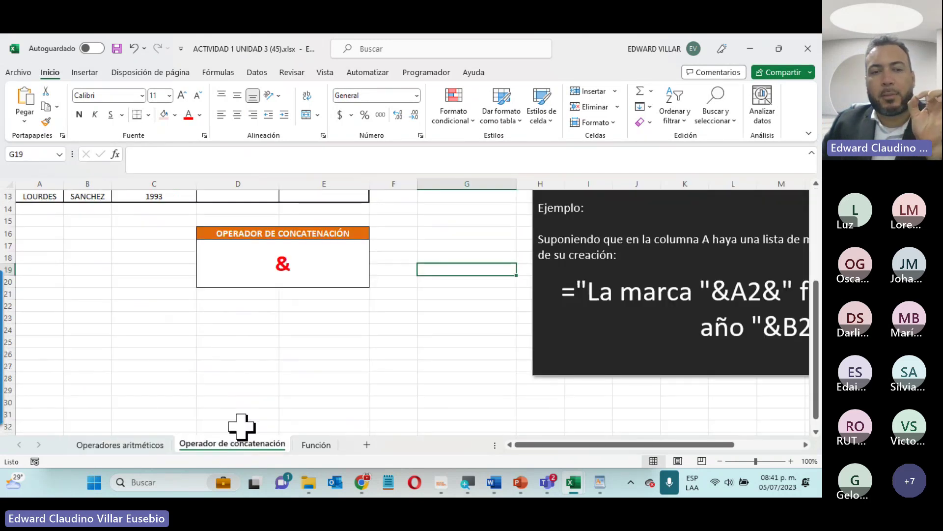
{"action": "scroll", "coordinate": [241, 426], "scroll_direction": "up", "scroll_amount": 4}
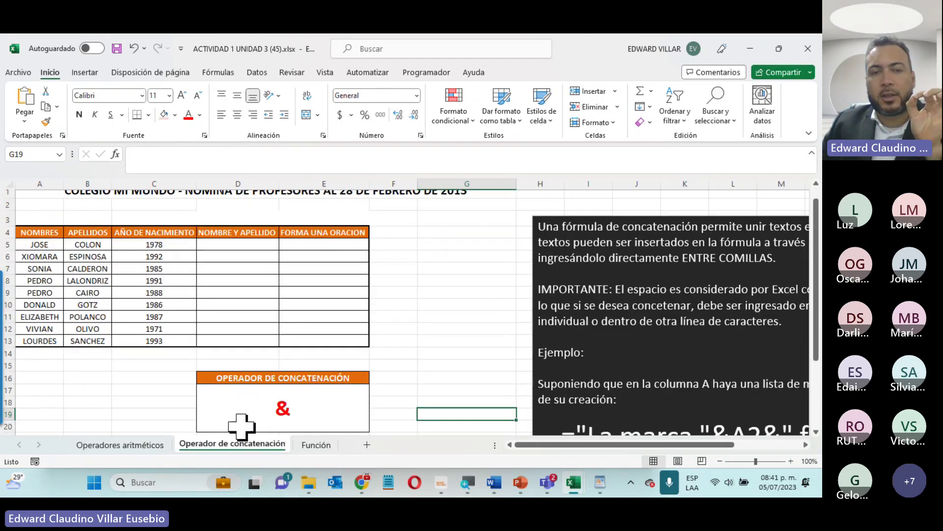
{"action": "left_click", "coordinate": [314, 445]}
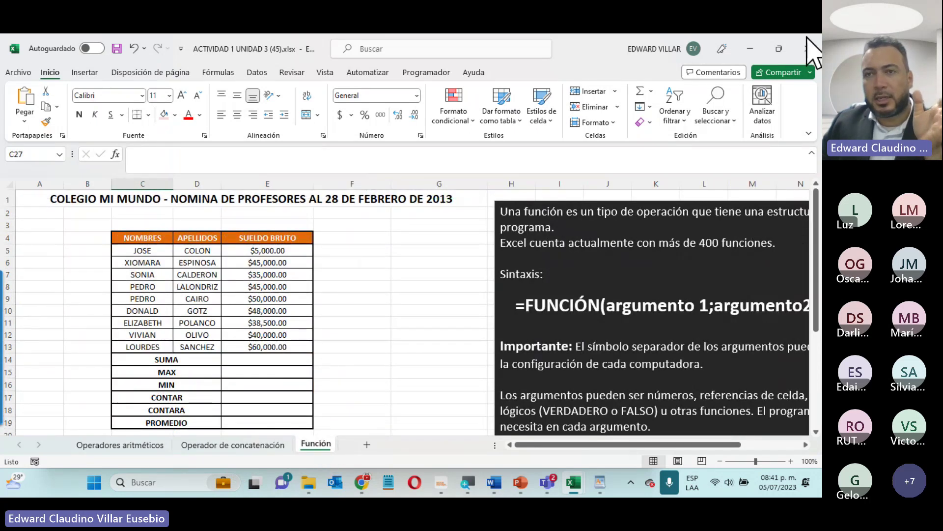
{"action": "left_click", "coordinate": [134, 444]}
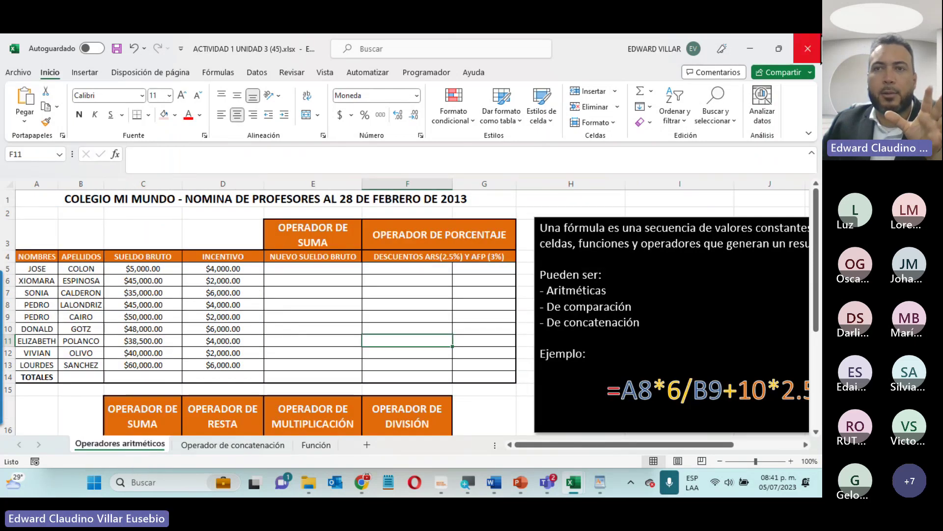
Step: Close the Unidad 3 activity and logical functions practice workbooks, and switch to the Foro de la Unidad 3 page in the browser
{"action": "left_click", "coordinate": [808, 49]}
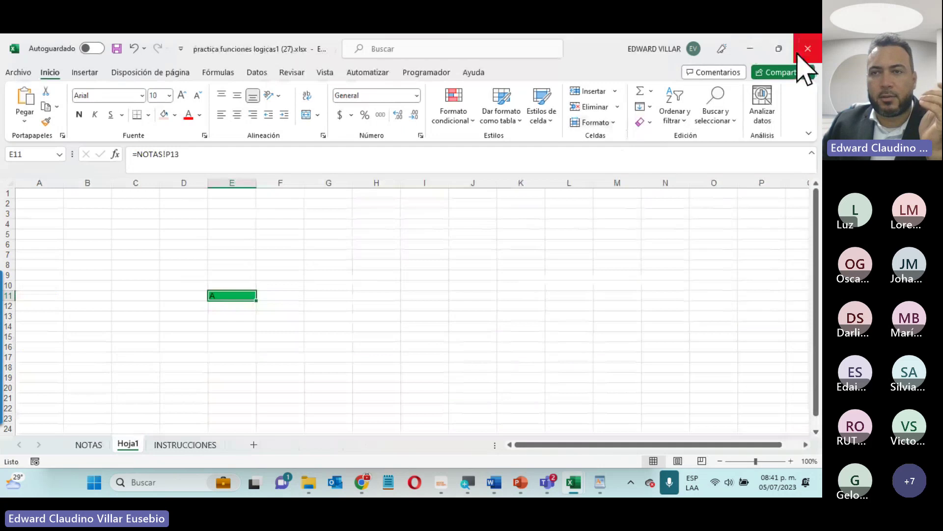
{"action": "left_click", "coordinate": [808, 48]}
{"action": "left_click", "coordinate": [495, 281]}
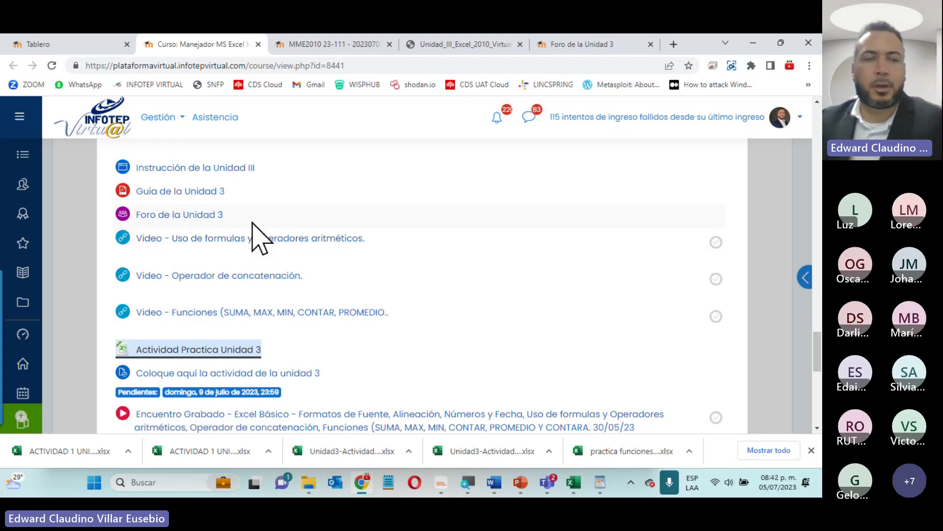
{"action": "left_click", "coordinate": [275, 35]}
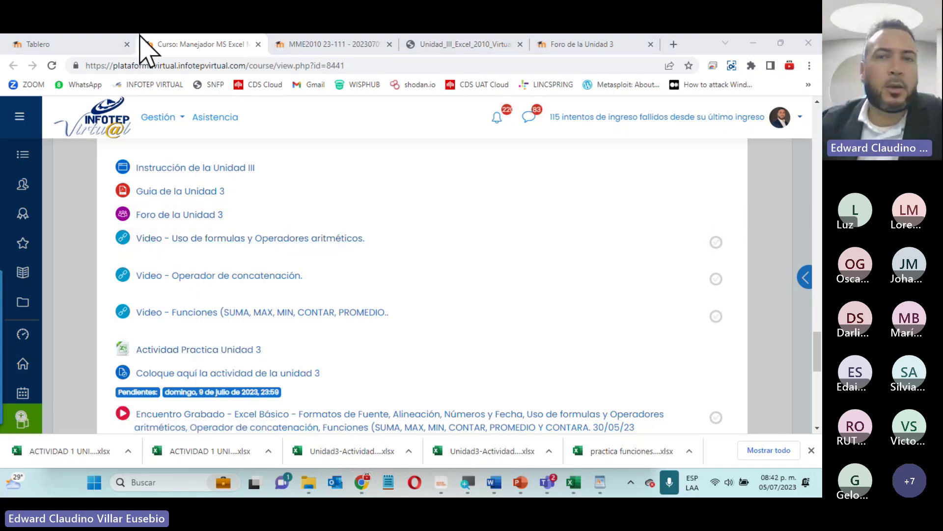
{"action": "left_click", "coordinate": [630, 44]}
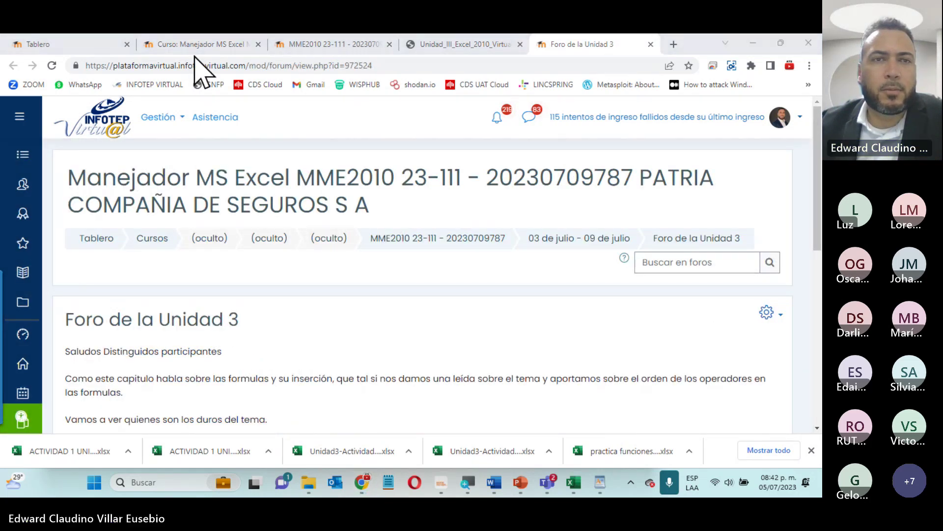
Step: Switch to the Instrucción de la Unidad III page and read its introduction and the Las Formulas section
{"action": "left_click", "coordinate": [364, 46]}
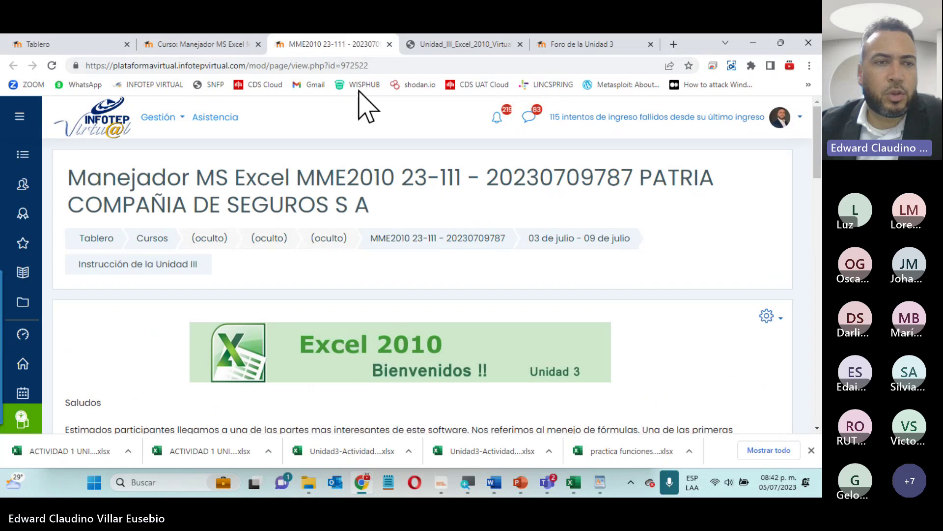
{"action": "scroll", "coordinate": [366, 118], "scroll_direction": "down", "scroll_amount": 5}
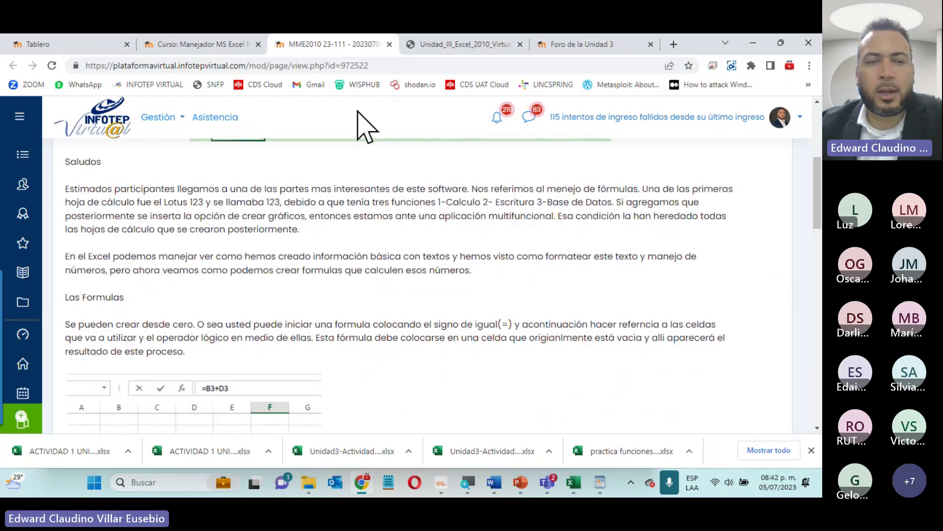
{"action": "scroll", "coordinate": [366, 125], "scroll_direction": "down", "scroll_amount": 1}
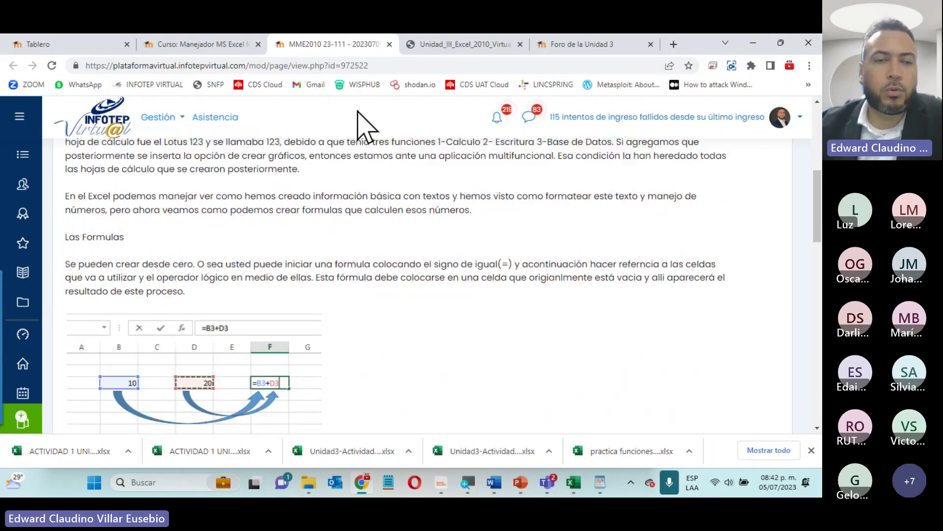
{"action": "scroll", "coordinate": [367, 126], "scroll_direction": "down", "scroll_amount": 1}
{"action": "scroll", "coordinate": [366, 126], "scroll_direction": "down", "scroll_amount": 1}
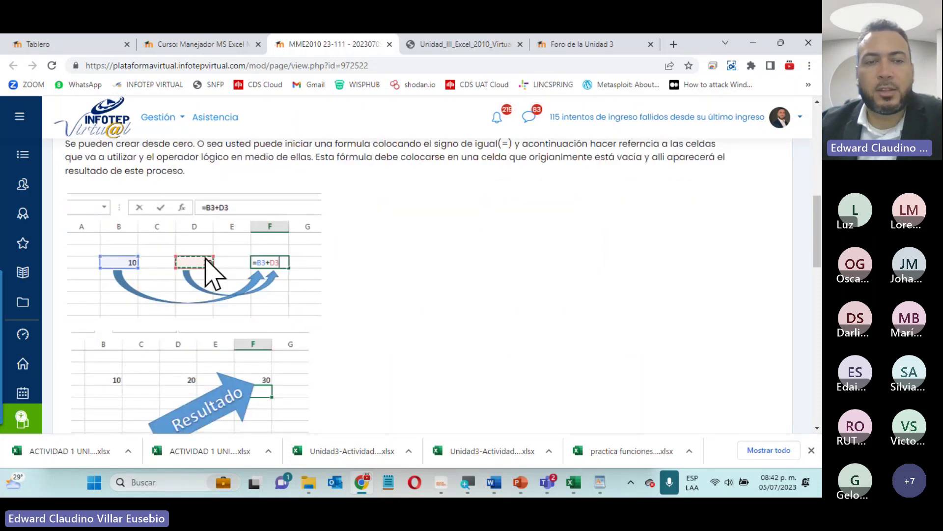
{"action": "scroll", "coordinate": [210, 273], "scroll_direction": "down", "scroll_amount": 3}
{"action": "scroll", "coordinate": [211, 274], "scroll_direction": "up", "scroll_amount": 3}
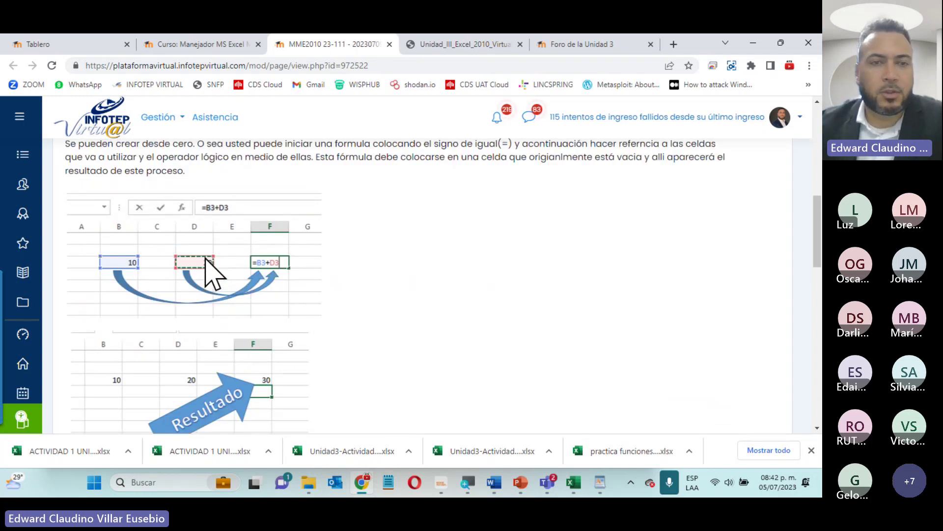
{"action": "scroll", "coordinate": [206, 257], "scroll_direction": "up", "scroll_amount": 4}
Step: Examine the =B3+D3 example enlarged, then read on through Insertar función to Actividades de esta Unidad and restore 100% zoom
{"action": "scroll", "coordinate": [206, 253], "scroll_direction": "down", "scroll_amount": 1}
{"action": "scroll", "coordinate": [207, 259], "scroll_direction": "down", "scroll_amount": 3}
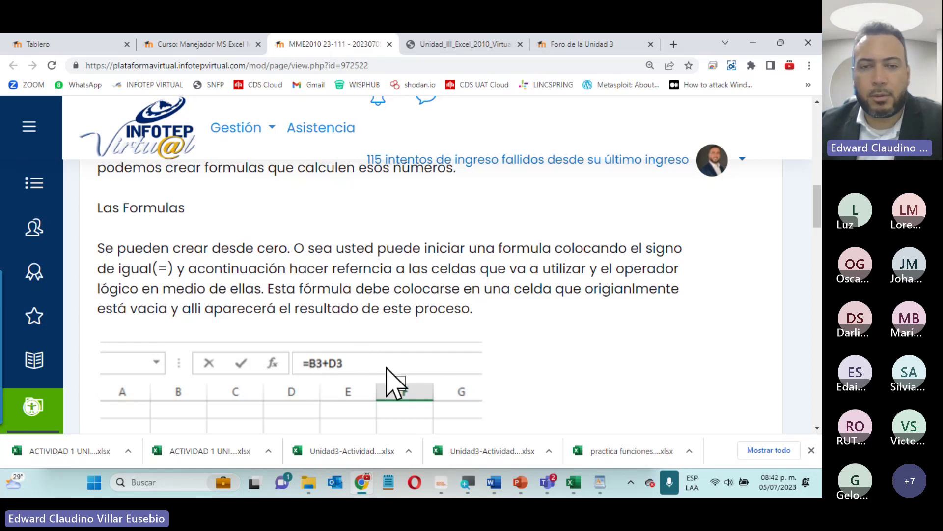
{"action": "scroll", "coordinate": [388, 378], "scroll_direction": "down", "scroll_amount": 5}
{"action": "scroll", "coordinate": [388, 379], "scroll_direction": "up", "scroll_amount": 2}
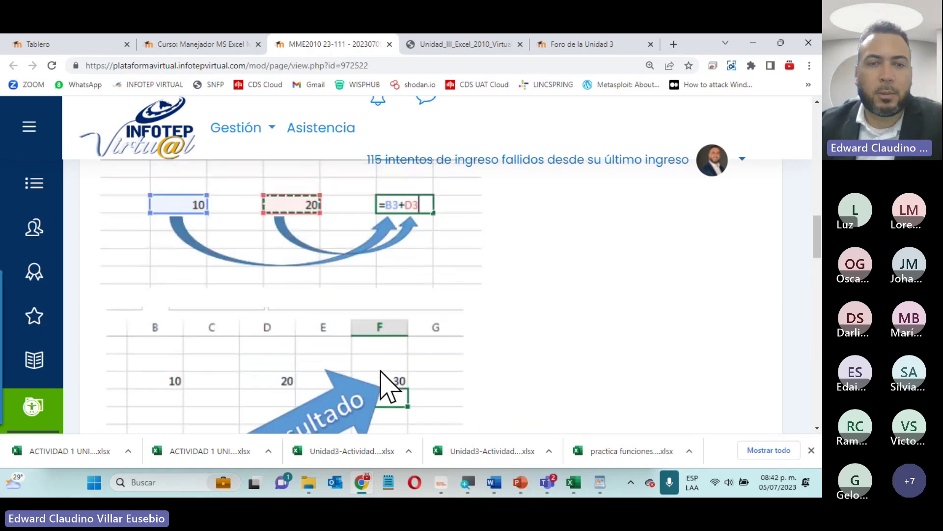
{"action": "scroll", "coordinate": [387, 379], "scroll_direction": "down", "scroll_amount": 6}
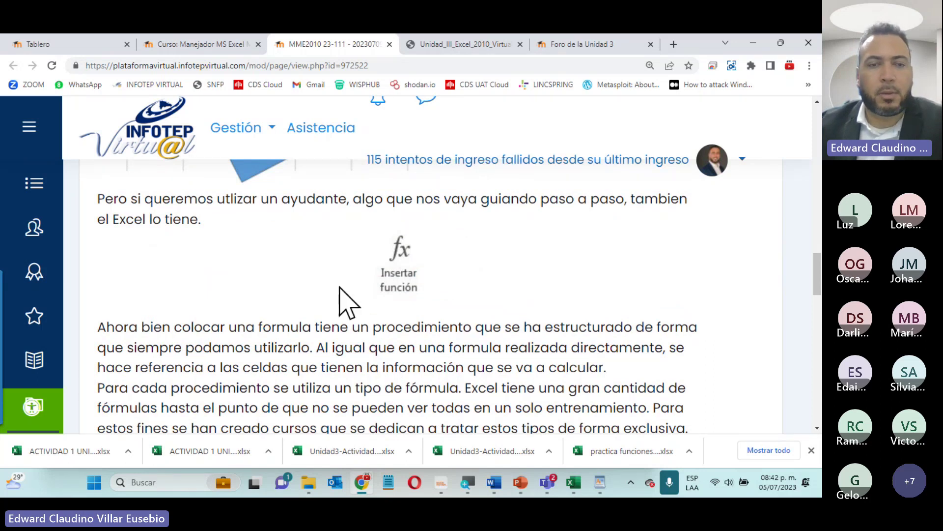
{"action": "key", "text": "ctrl+minus"}
{"action": "key", "text": "ctrl+minus"}
{"action": "key", "text": "ctrl+minus"}
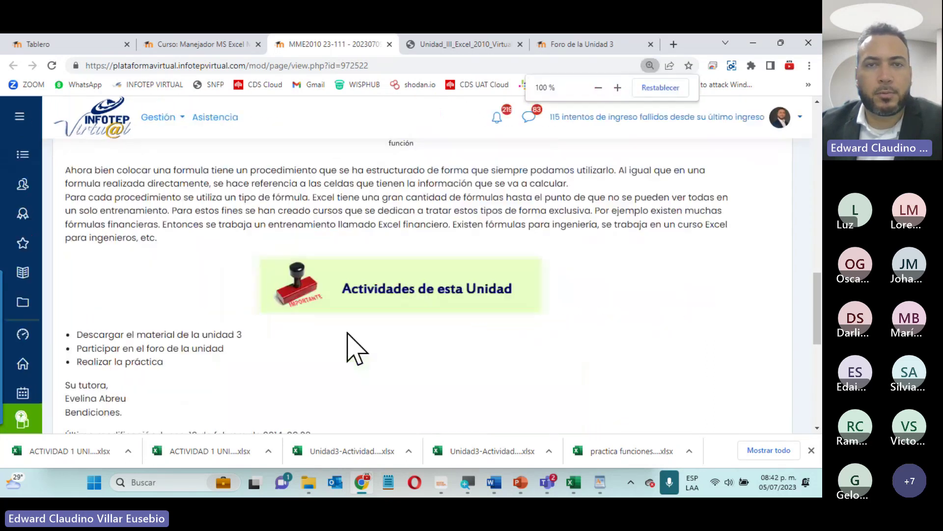
Step: Close the instruction page and read the contents and section 3.1 of Unidad_III_Excel_2010_Virtual.pdf at 156% zoom
{"action": "left_click", "coordinate": [389, 44]}
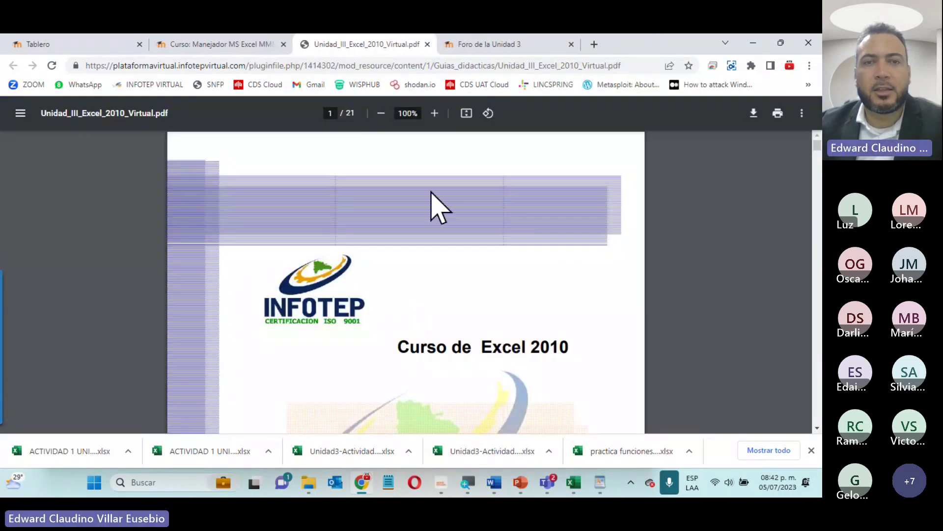
{"action": "scroll", "coordinate": [432, 268], "scroll_direction": "up", "scroll_amount": 3, "text": "ctrl"}
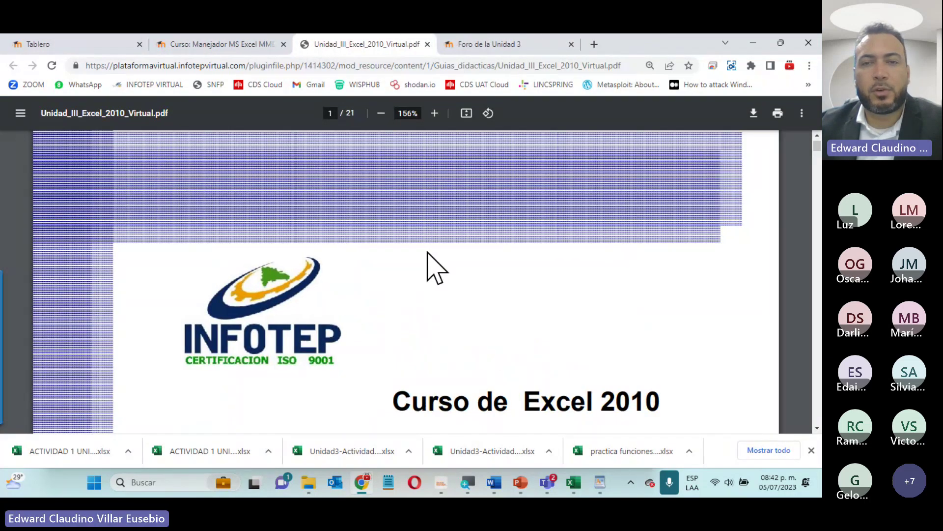
{"action": "scroll", "coordinate": [428, 268], "scroll_direction": "down", "scroll_amount": 15}
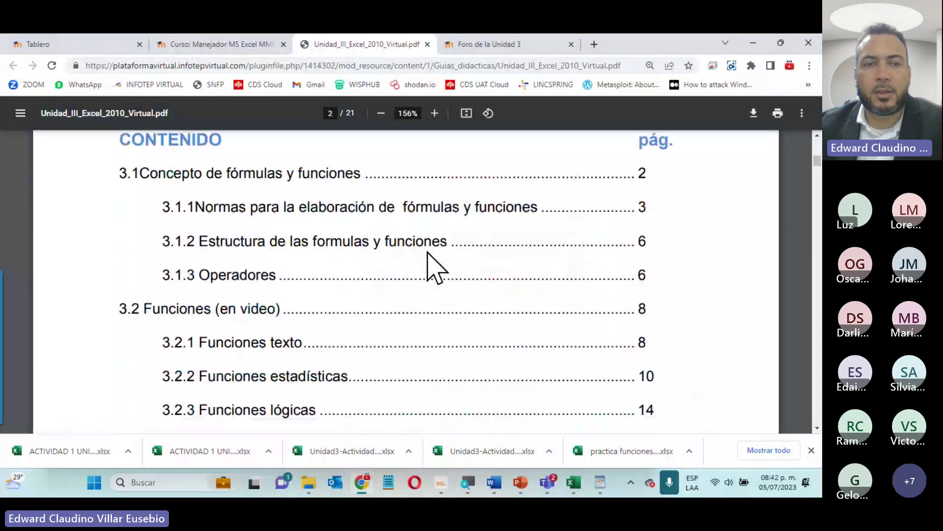
{"action": "scroll", "coordinate": [428, 252], "scroll_direction": "down", "scroll_amount": 10}
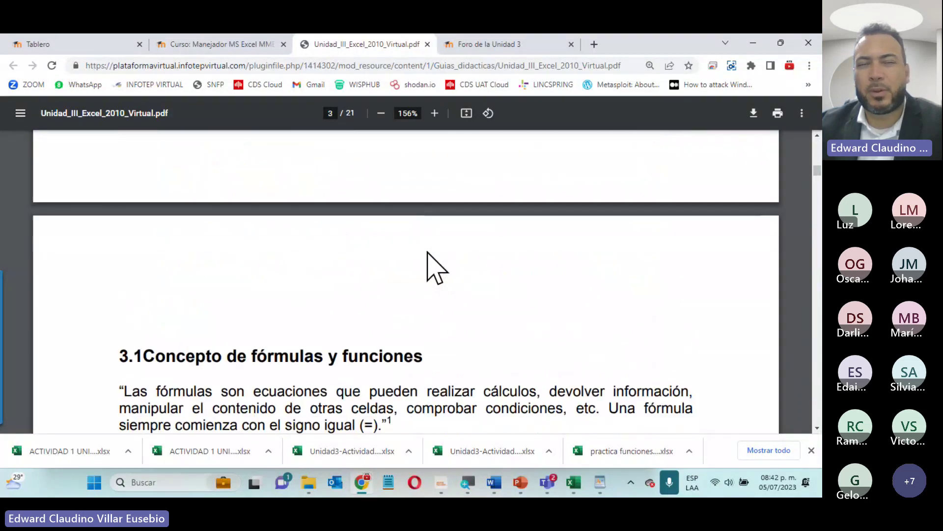
{"action": "scroll", "coordinate": [427, 252], "scroll_direction": "down", "scroll_amount": 4}
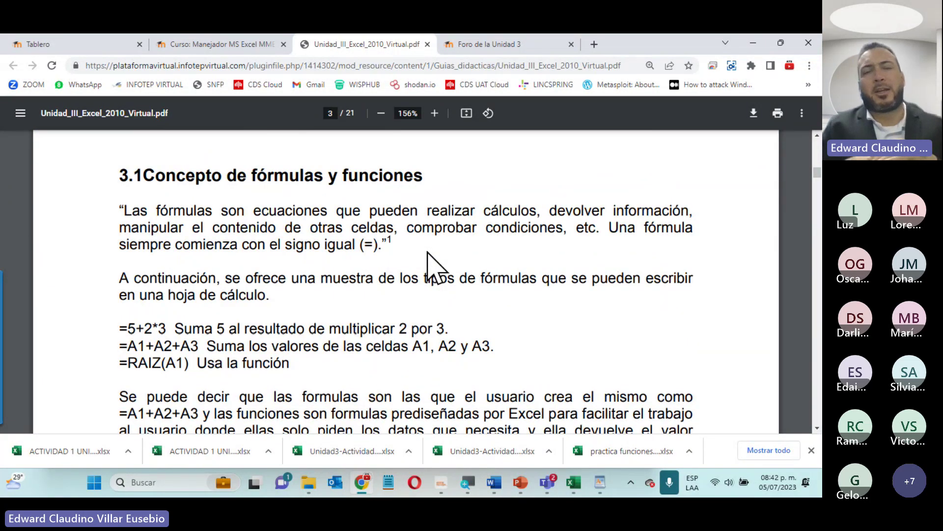
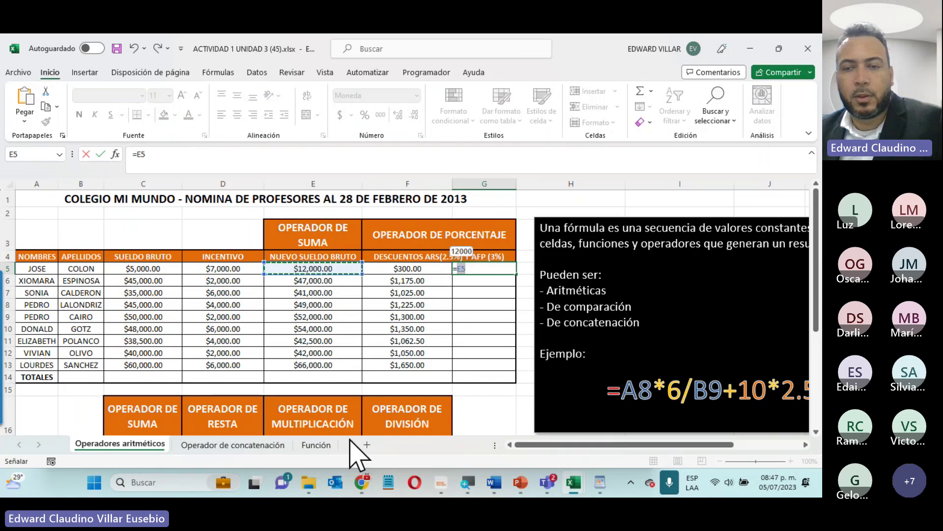
Step: Complete the AFP discount formula in cell G5 of Operadores aritméticos as =E5*3%
{"action": "type", "text": "*3"}
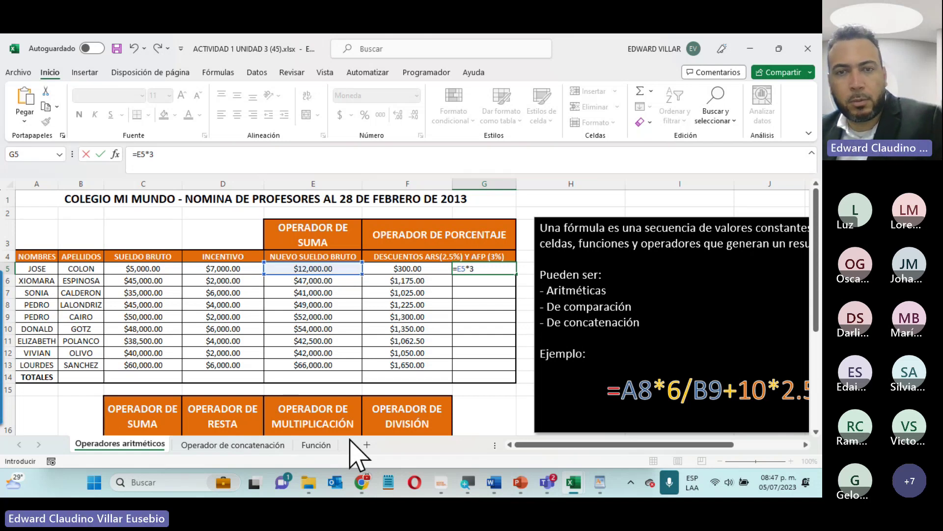
{"action": "type", "text": "%"}
{"action": "key", "text": "Return"}
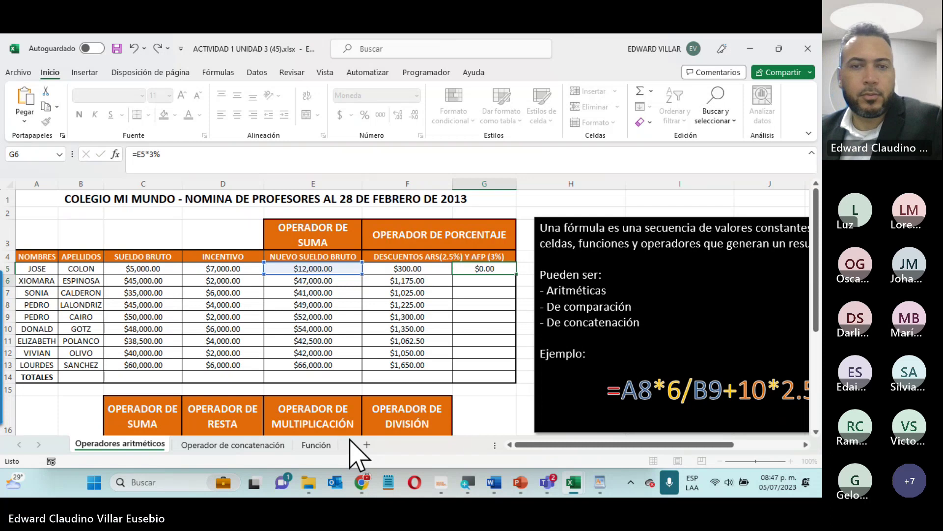
Step: Fill the AFP discount formula from G5 down to G13, then point out the Operador de porcentaje and Operador de suma headings
{"action": "left_click", "coordinate": [480, 267]}
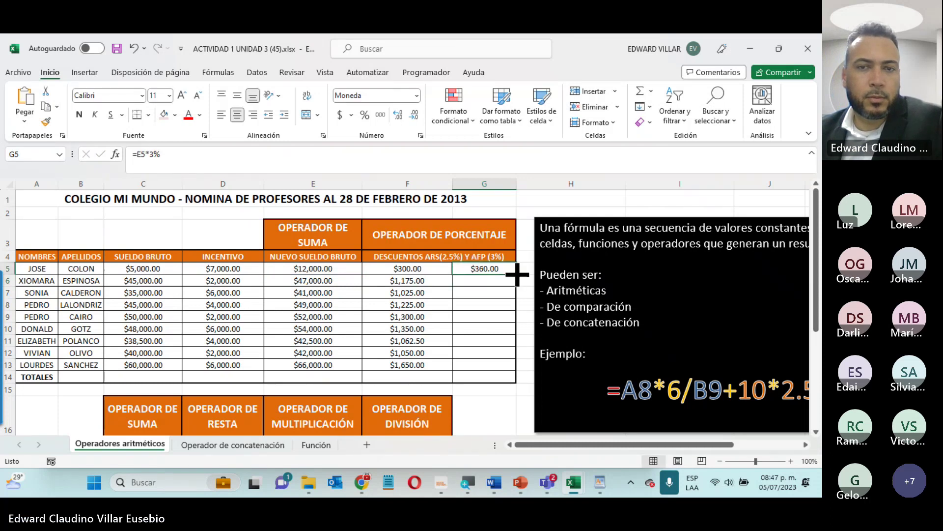
{"action": "left_click_drag", "start_coordinate": [517, 274], "coordinate": [511, 368]}
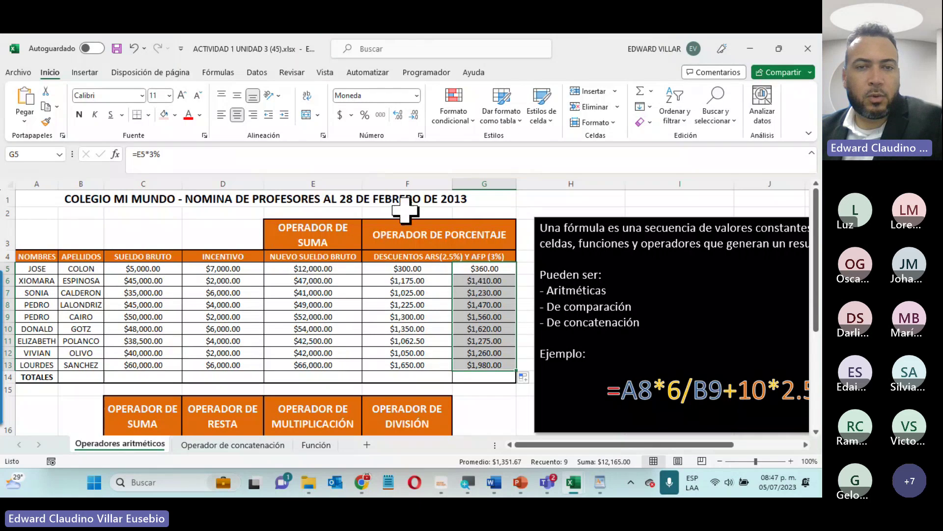
{"action": "left_click", "coordinate": [334, 238]}
{"action": "left_click", "coordinate": [381, 234]}
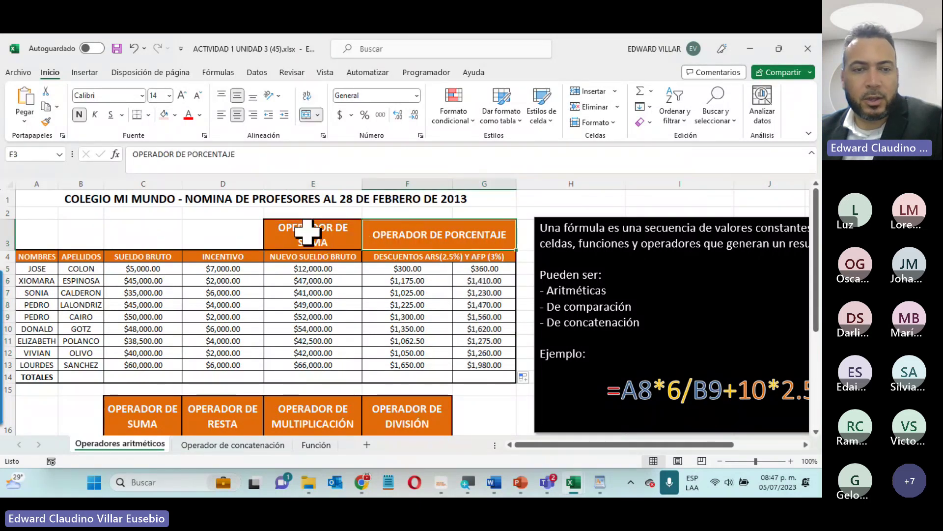
{"action": "left_click", "coordinate": [307, 232]}
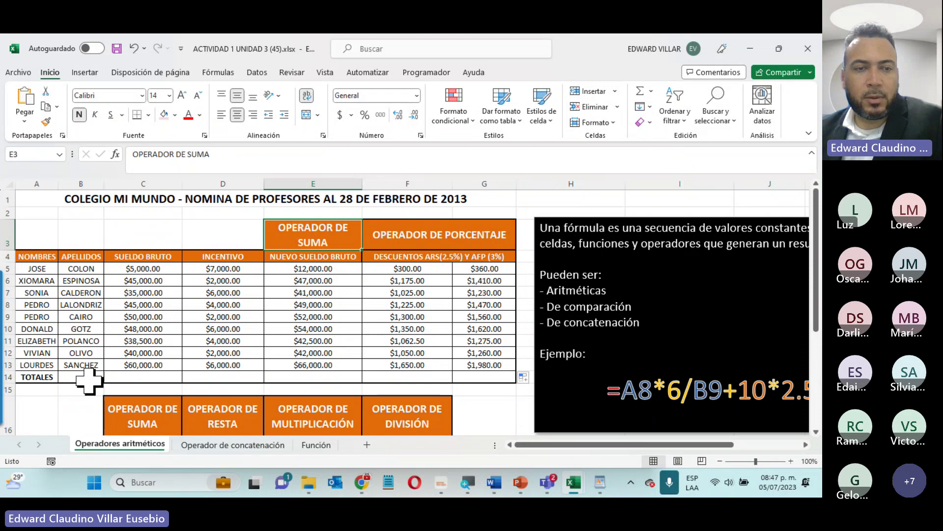
Step: Total SUELDO BRUTO in C14 with AutoSum over C5:C13 and copy the total across the TOTALES row to G14
{"action": "left_click_drag", "start_coordinate": [143, 266], "coordinate": [130, 379]}
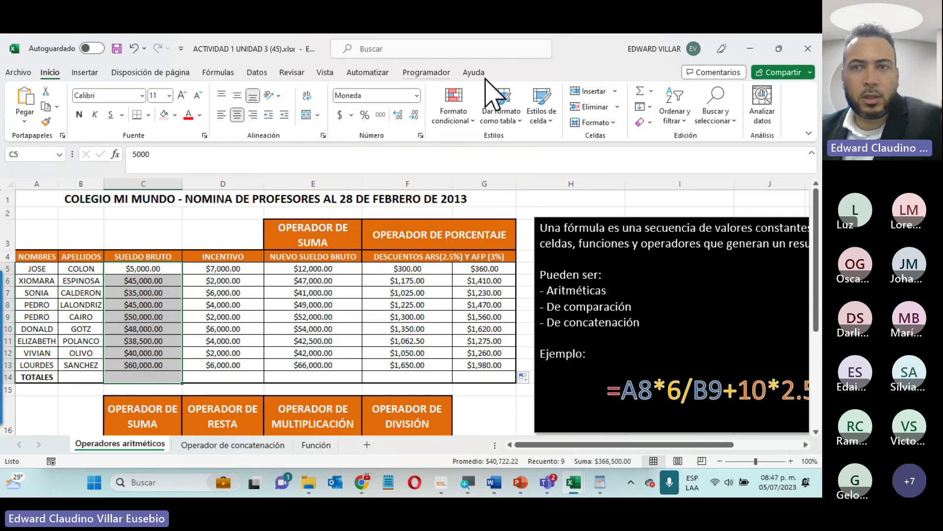
{"action": "left_click", "coordinate": [639, 92]}
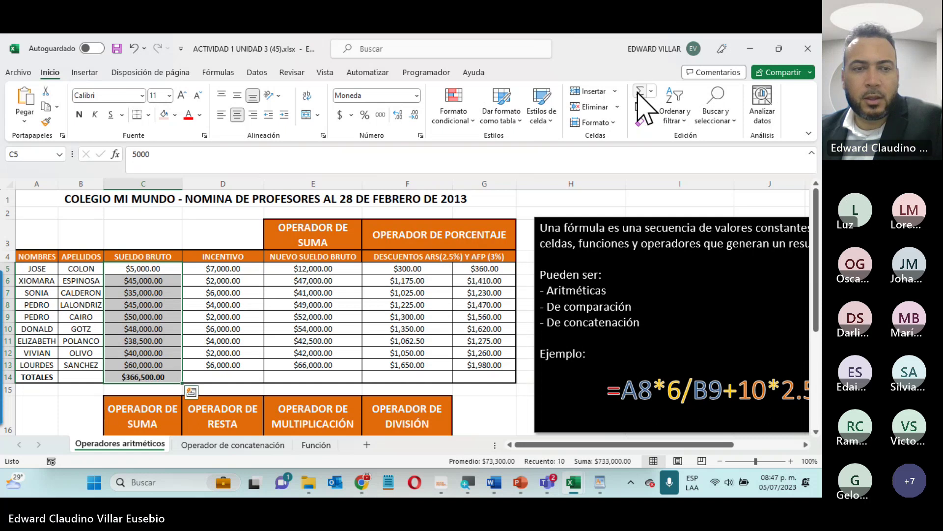
{"action": "left_click", "coordinate": [118, 377]}
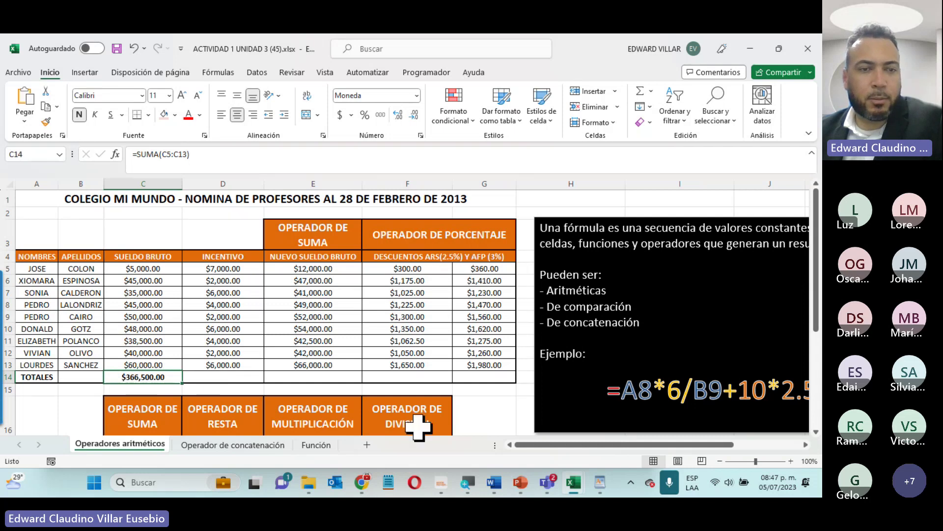
{"action": "left_click_drag", "start_coordinate": [182, 383], "coordinate": [493, 381]}
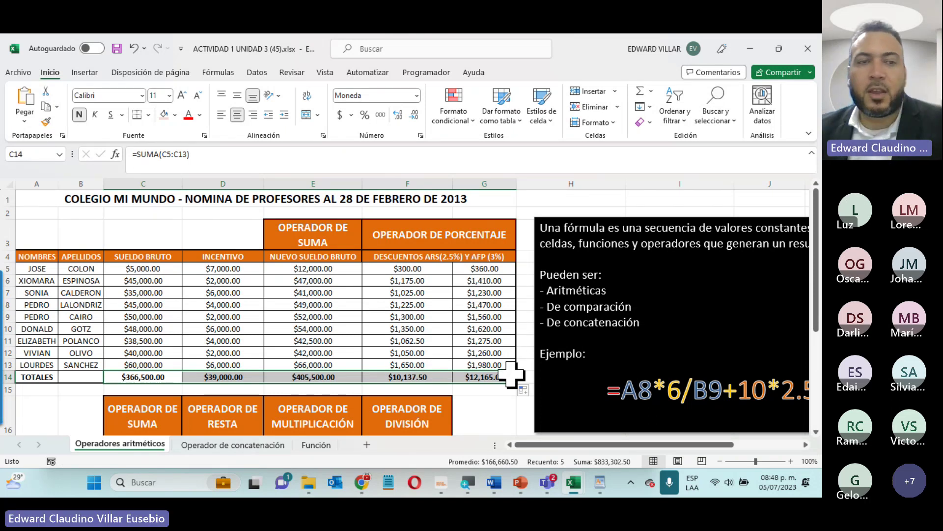
Step: Set the SUELDO BRUTO value in cell C5 to 50000
{"action": "left_click", "coordinate": [143, 269]}
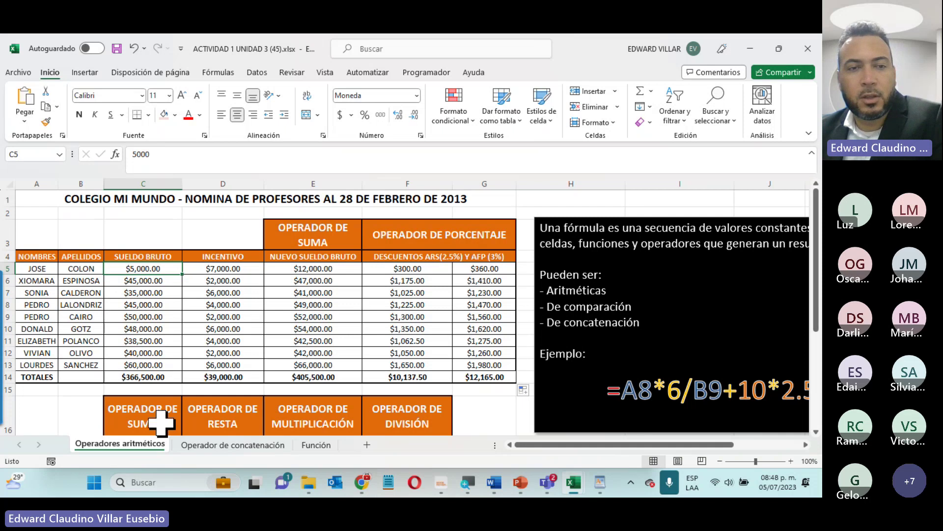
{"action": "type", "text": "50000"}
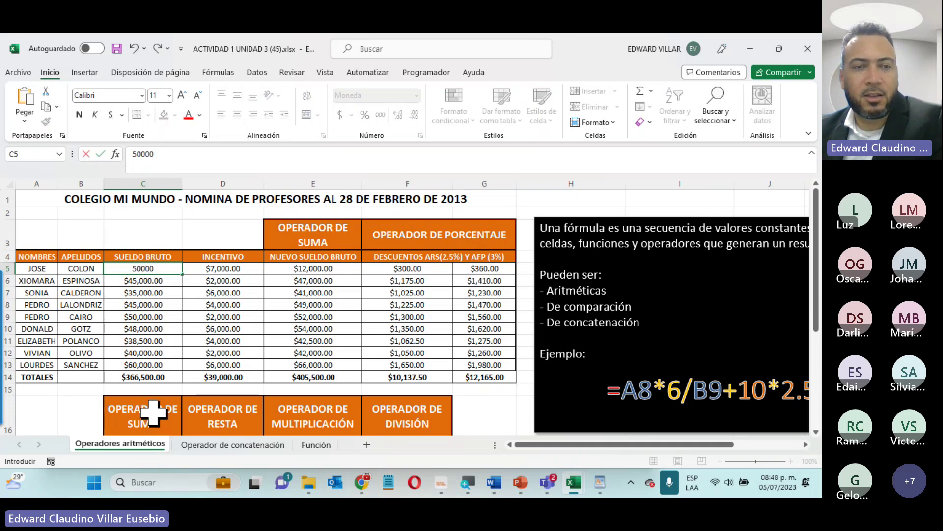
{"action": "key", "text": "Return"}
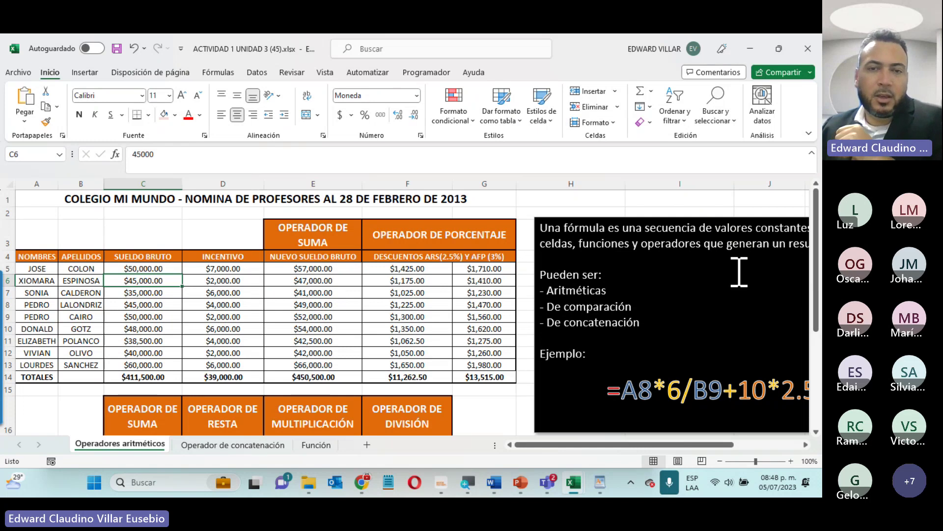
Step: Examine the lower exercise table, from TOTAL DESCUENTOS to the division column, and relate it to the payroll discount columns above
{"action": "scroll", "coordinate": [655, 274], "scroll_direction": "down", "scroll_amount": 3}
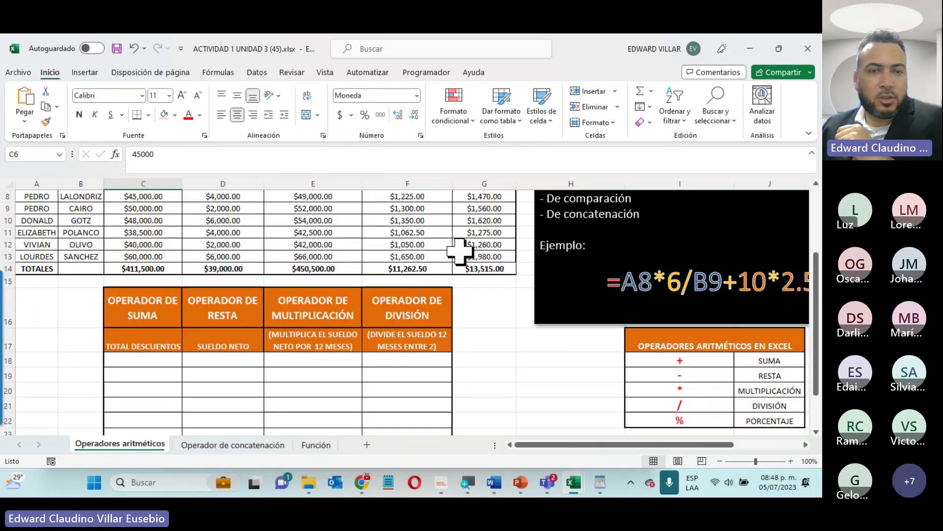
{"action": "scroll", "coordinate": [461, 249], "scroll_direction": "up", "scroll_amount": 3}
{"action": "scroll", "coordinate": [465, 243], "scroll_direction": "down", "scroll_amount": 2}
{"action": "scroll", "coordinate": [339, 253], "scroll_direction": "down", "scroll_amount": 2}
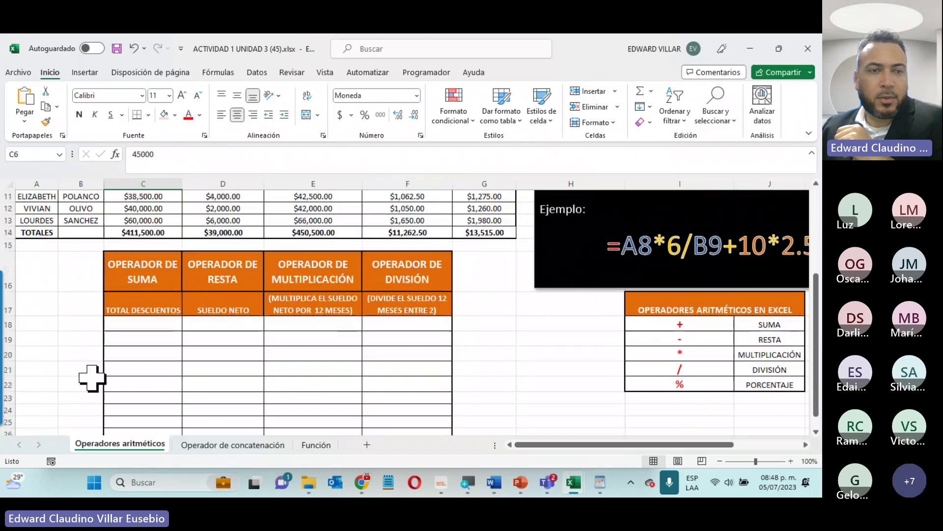
{"action": "left_click", "coordinate": [130, 309]}
{"action": "scroll", "coordinate": [480, 392], "scroll_direction": "up", "scroll_amount": 3}
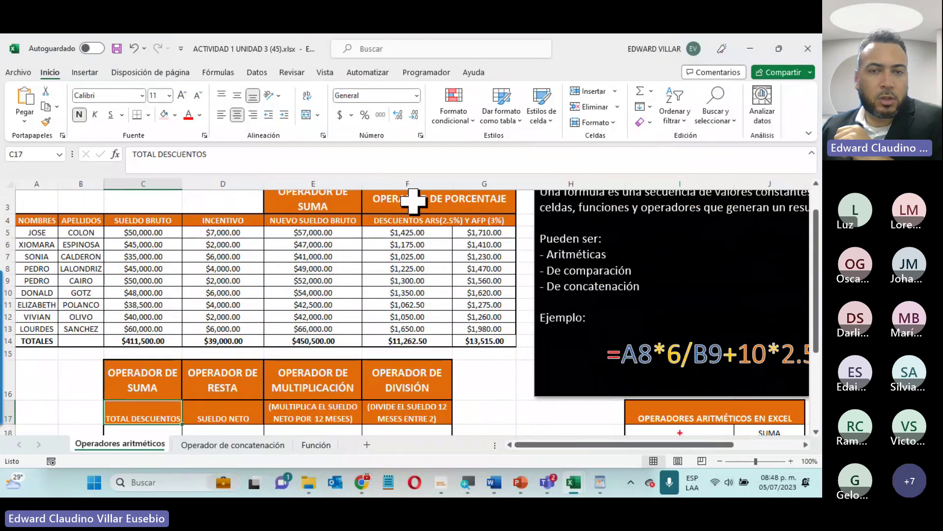
{"action": "scroll", "coordinate": [513, 303], "scroll_direction": "down", "scroll_amount": 3}
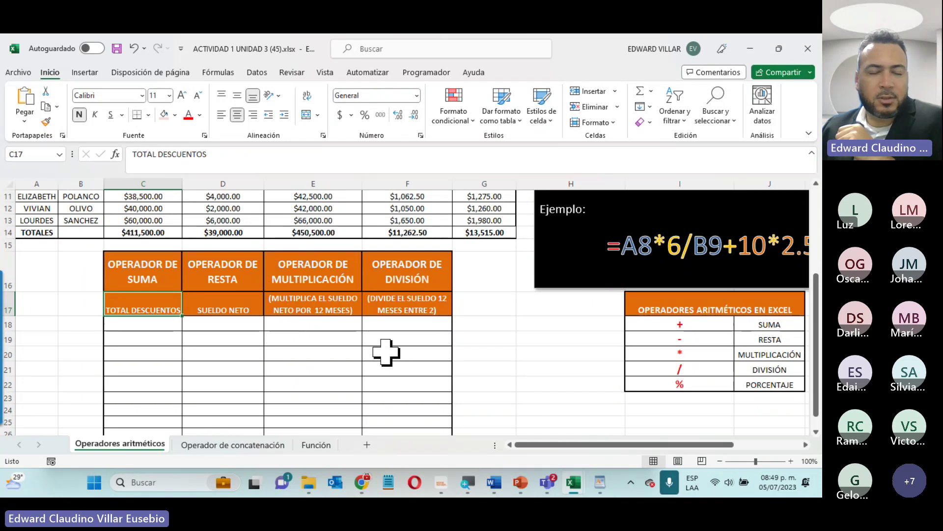
{"action": "scroll", "coordinate": [387, 351], "scroll_direction": "down", "scroll_amount": 2}
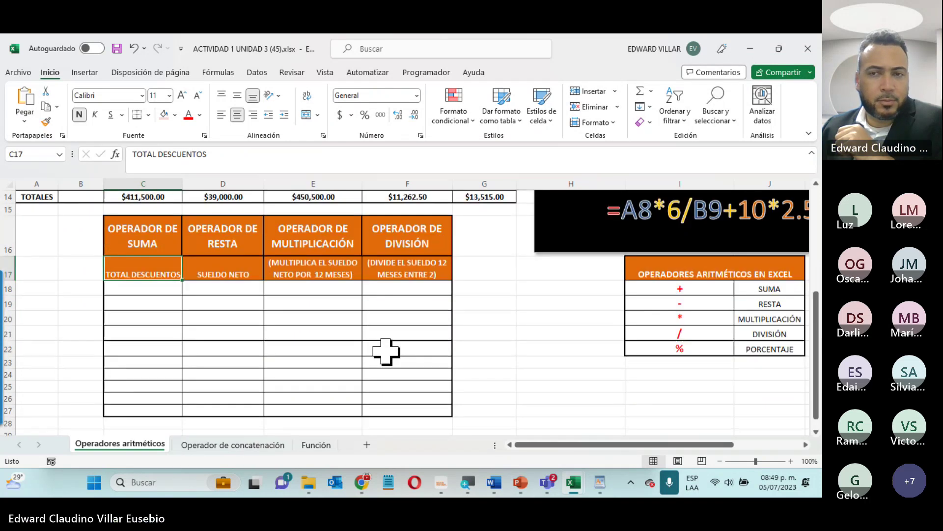
{"action": "scroll", "coordinate": [386, 347], "scroll_direction": "up", "scroll_amount": 3}
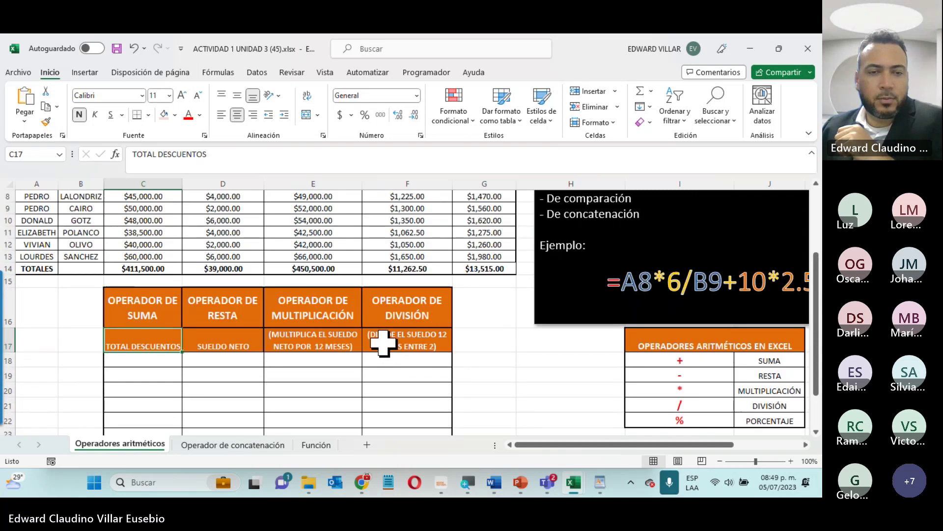
{"action": "scroll", "coordinate": [383, 344], "scroll_direction": "up", "scroll_amount": 3}
Step: Go to the Operador de concatenación sheet and examine the quotes, A2 reference and space in the "La marca" example formula
{"action": "left_click", "coordinate": [245, 445]}
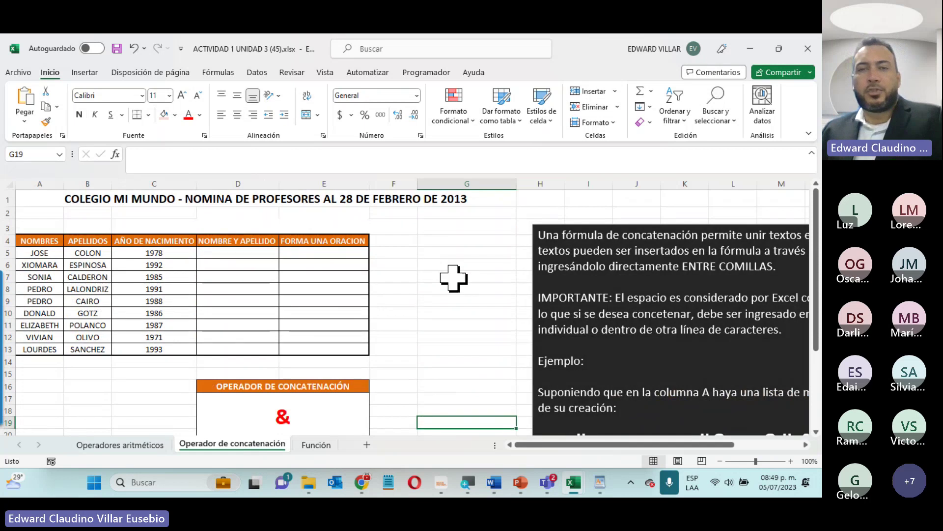
{"action": "left_click_drag", "start_coordinate": [582, 446], "coordinate": [648, 448]}
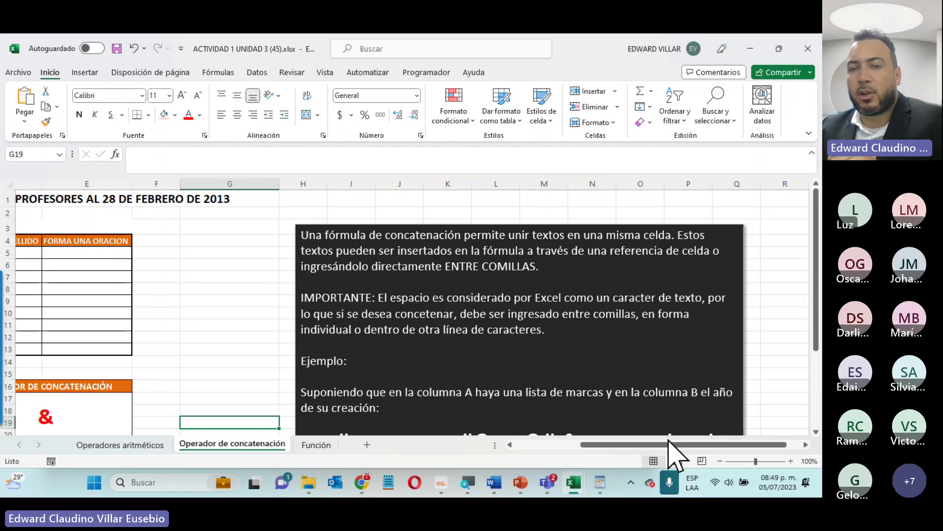
{"action": "scroll", "coordinate": [606, 236], "scroll_direction": "down", "scroll_amount": 4}
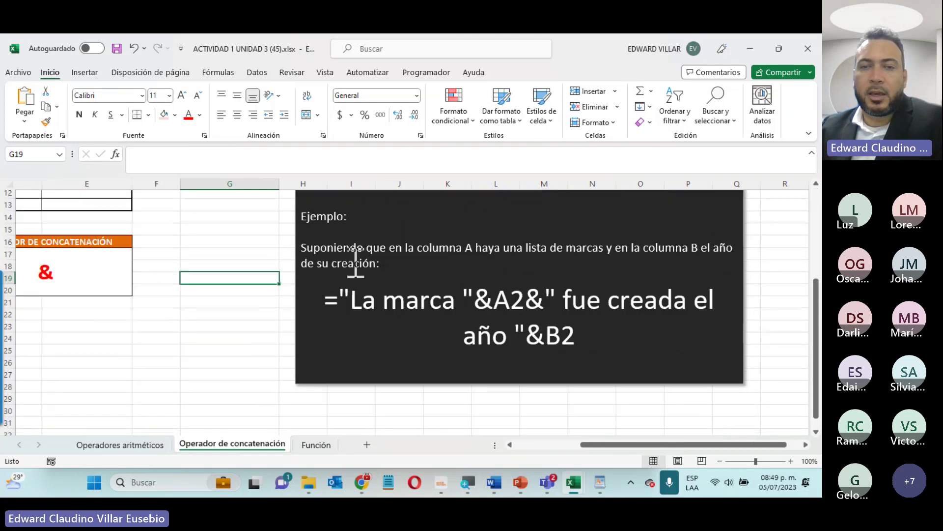
{"action": "double_click", "coordinate": [506, 301]}
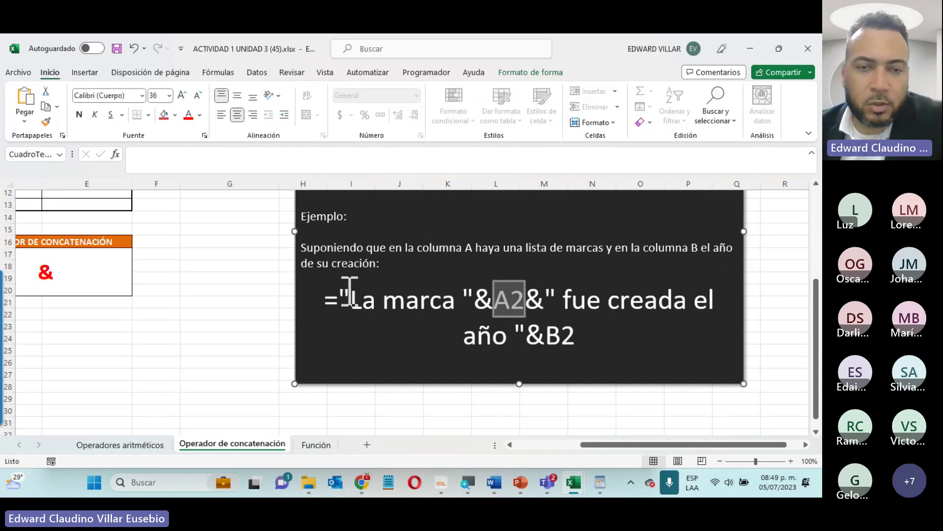
{"action": "left_click_drag", "start_coordinate": [343, 301], "coordinate": [383, 310]}
{"action": "left_click", "coordinate": [382, 305]}
{"action": "left_click_drag", "start_coordinate": [458, 301], "coordinate": [467, 301]}
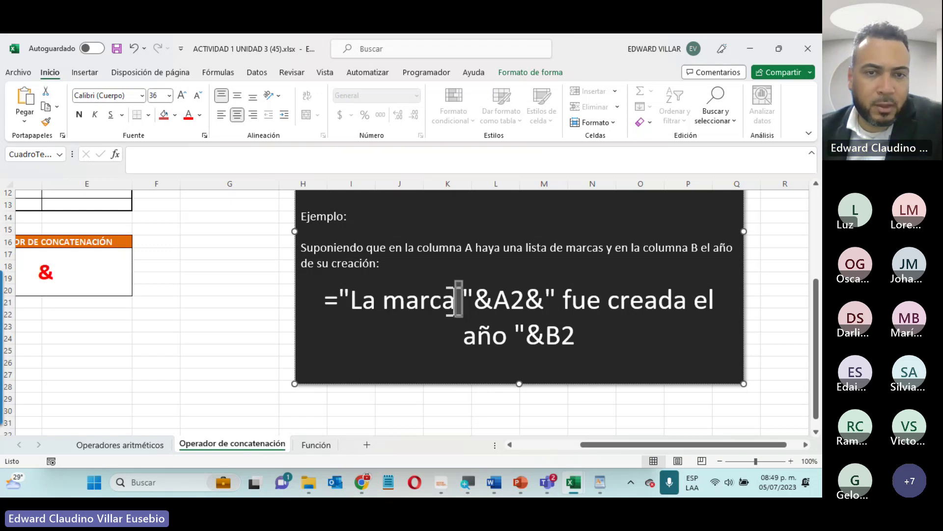
Step: Highlight the whole "La marca" example formula and review it alongside the & operator box and the teachers' table
{"action": "scroll", "coordinate": [457, 300], "scroll_direction": "up", "scroll_amount": 3}
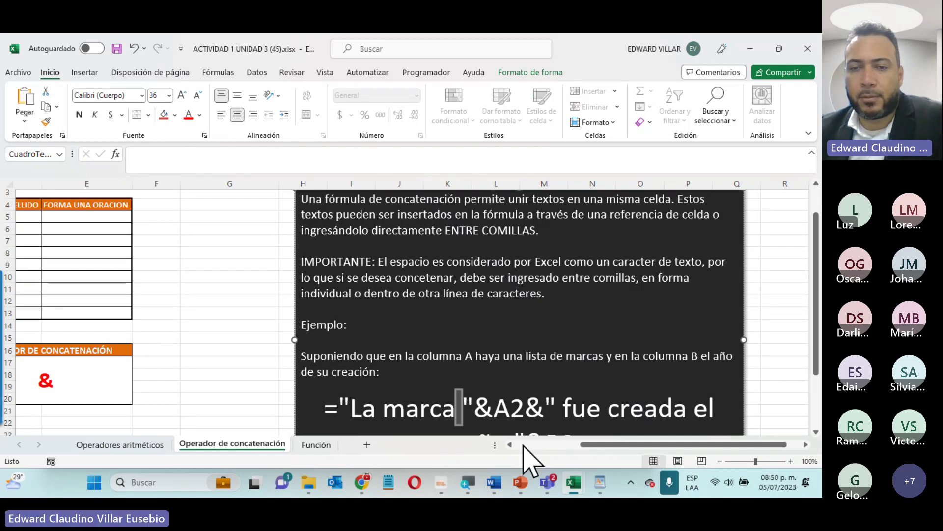
{"action": "scroll", "coordinate": [524, 445], "scroll_direction": "left", "scroll_amount": 3}
{"action": "scroll", "coordinate": [652, 400], "scroll_direction": "down", "scroll_amount": 3}
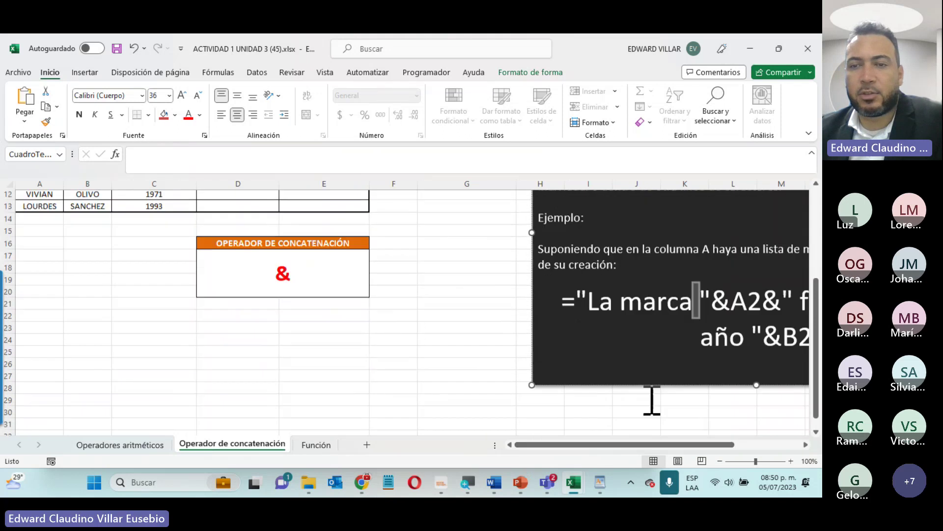
{"action": "left_click_drag", "start_coordinate": [563, 302], "coordinate": [818, 344]}
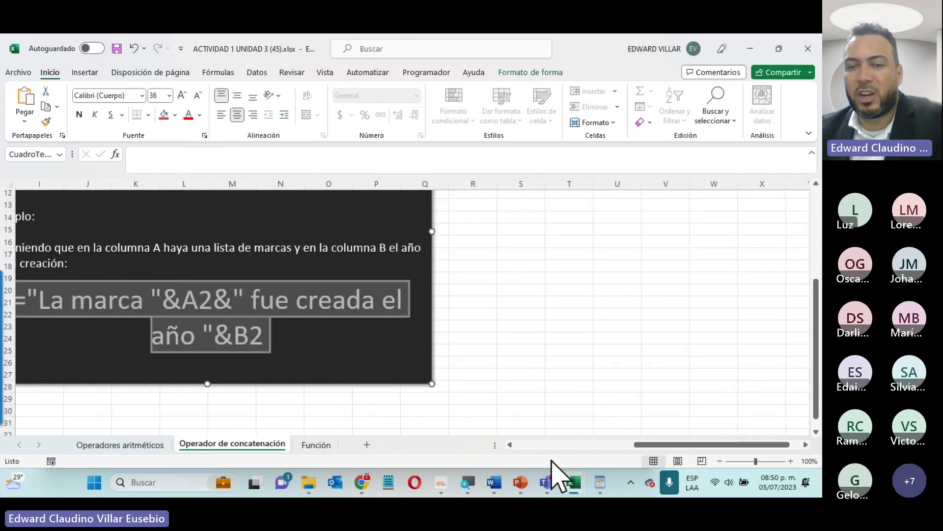
{"action": "scroll", "coordinate": [552, 447], "scroll_direction": "left", "scroll_amount": 3}
{"action": "scroll", "coordinate": [322, 406], "scroll_direction": "up", "scroll_amount": 2}
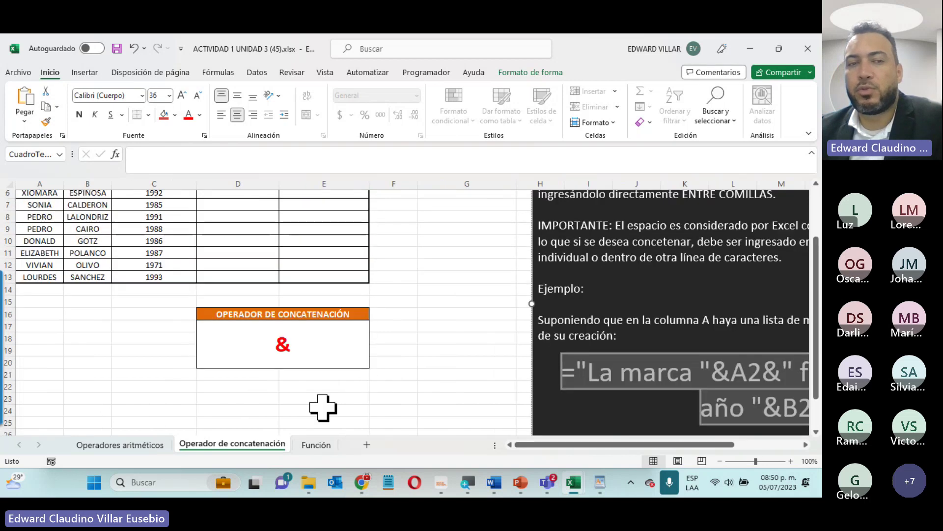
{"action": "scroll", "coordinate": [322, 406], "scroll_direction": "up", "scroll_amount": 2}
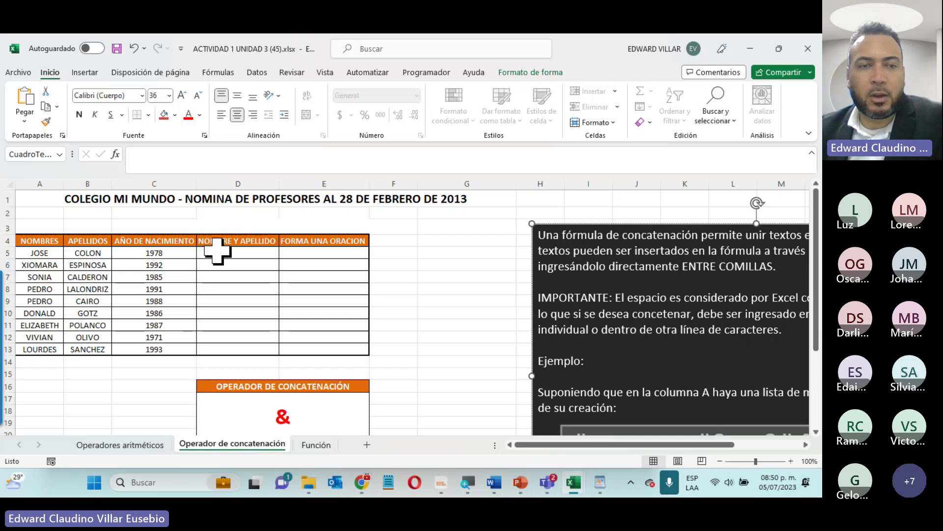
Step: Open Insert Function for the first NOMBRE Y APELLIDO cell, D5, and search for CONCA
{"action": "left_click", "coordinate": [216, 252]}
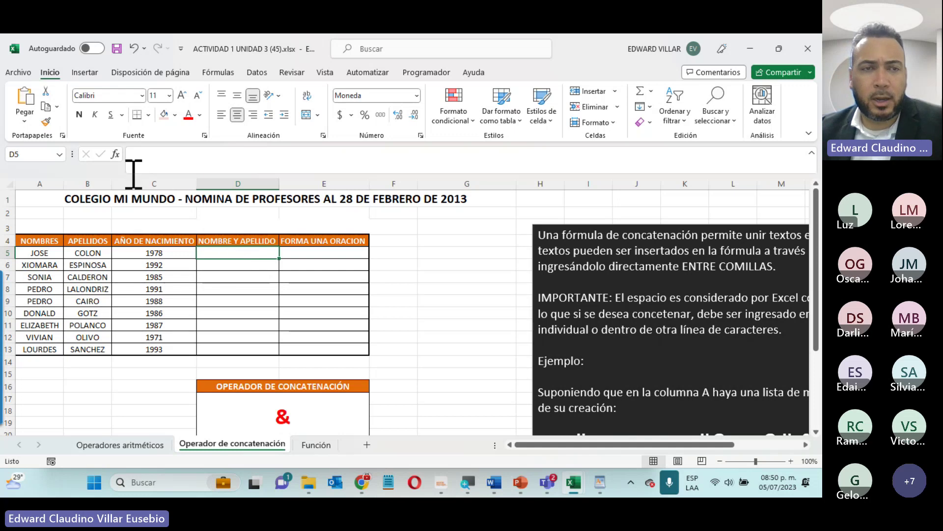
{"action": "left_click", "coordinate": [116, 154]}
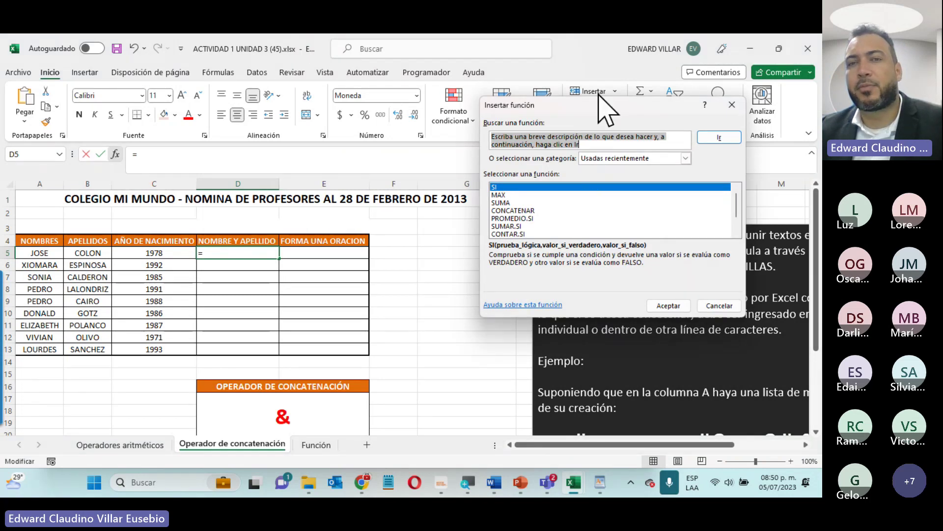
{"action": "left_click_drag", "start_coordinate": [598, 93], "coordinate": [381, 154]}
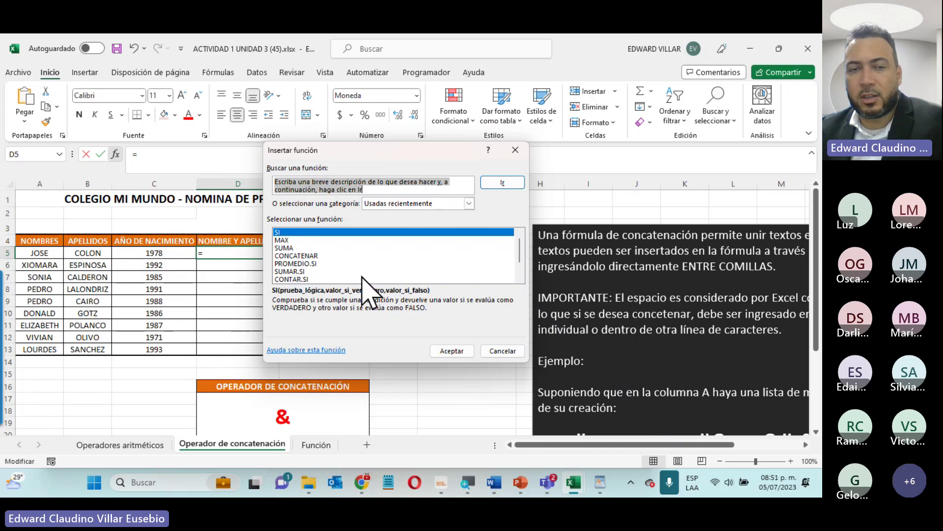
{"action": "left_click", "coordinate": [469, 203]}
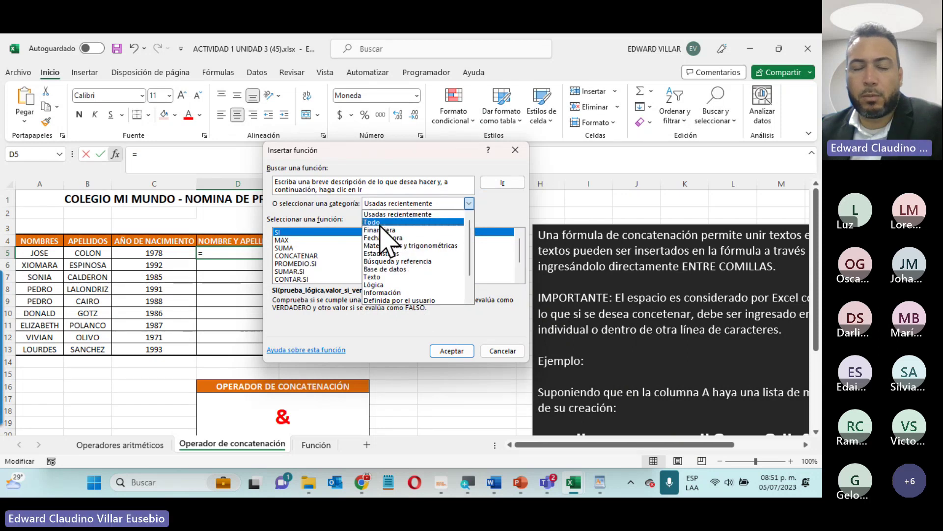
{"action": "left_click", "coordinate": [305, 216]}
{"action": "left_click", "coordinate": [375, 189]}
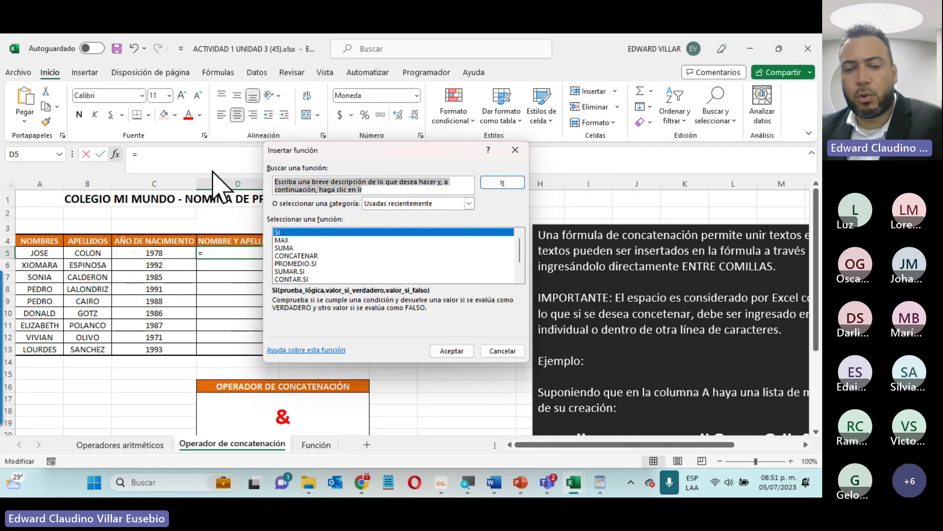
{"action": "type", "text": "CON"}
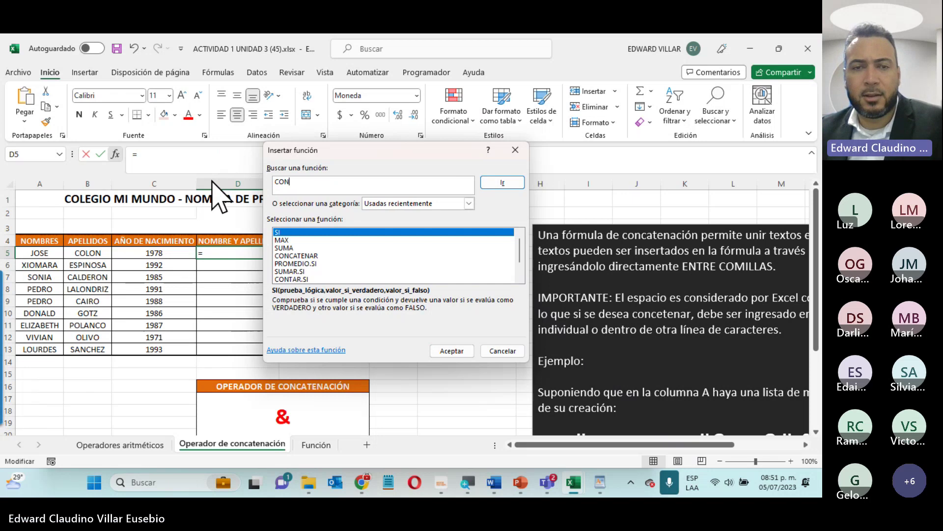
{"action": "type", "text": "CA"}
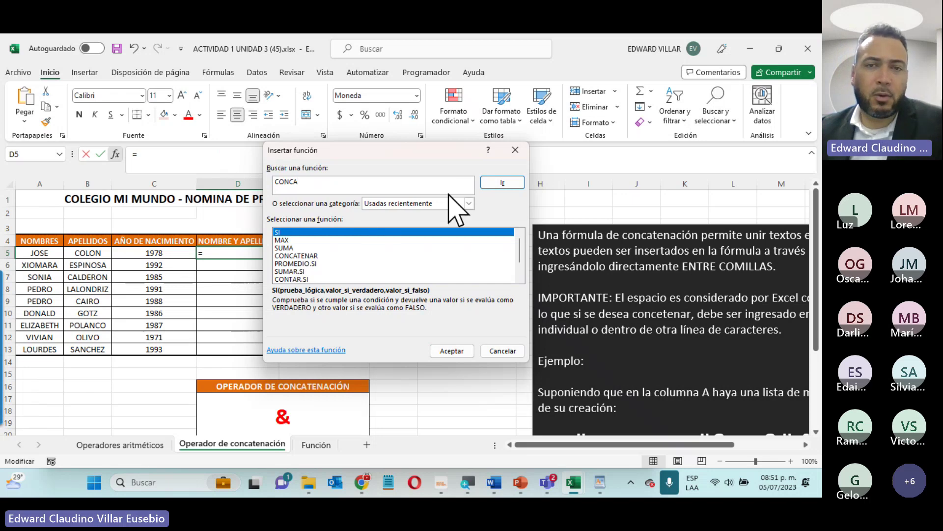
{"action": "left_click", "coordinate": [497, 183]}
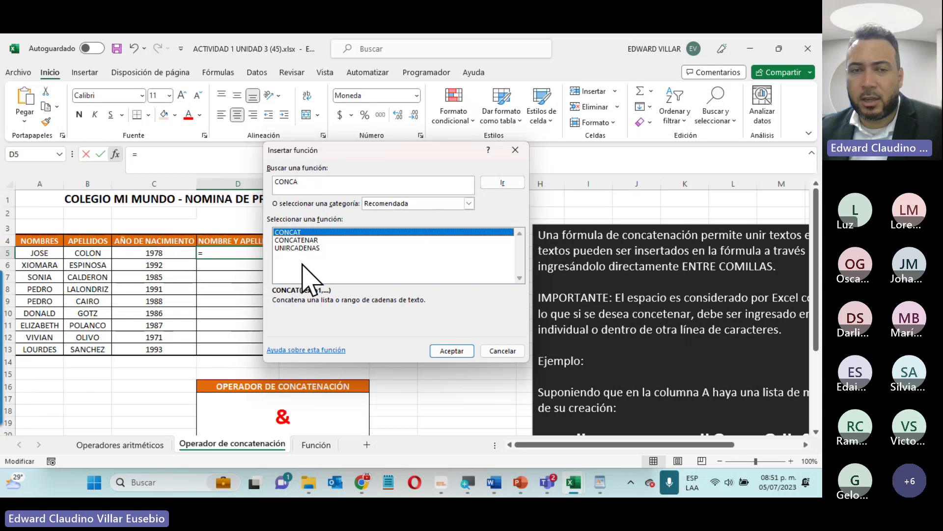
Step: Review the descriptions of CONCATENAR and UNIRCADENAS, insert CONCATENAR in D5, and move its arguments dialog clear of the table
{"action": "left_click", "coordinate": [291, 241]}
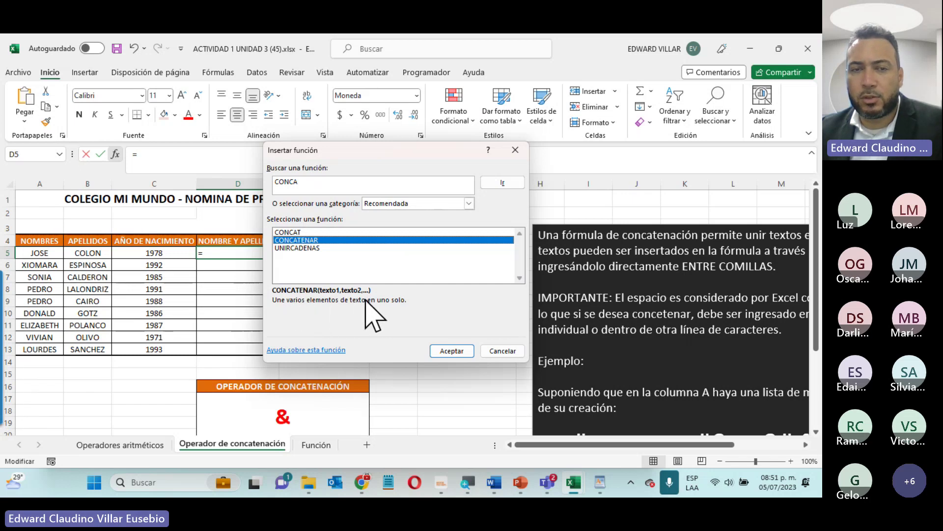
{"action": "left_click", "coordinate": [290, 248]}
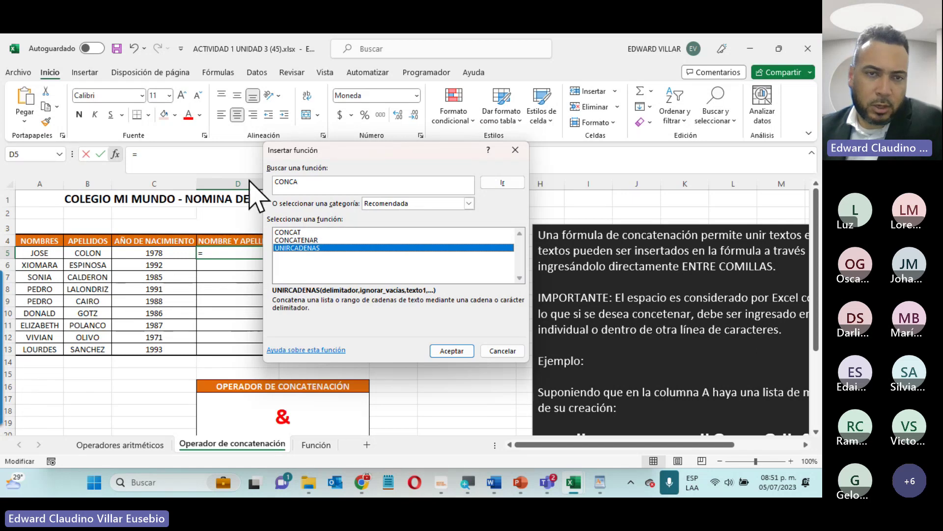
{"action": "left_click", "coordinate": [301, 240]}
{"action": "left_click", "coordinate": [448, 350]}
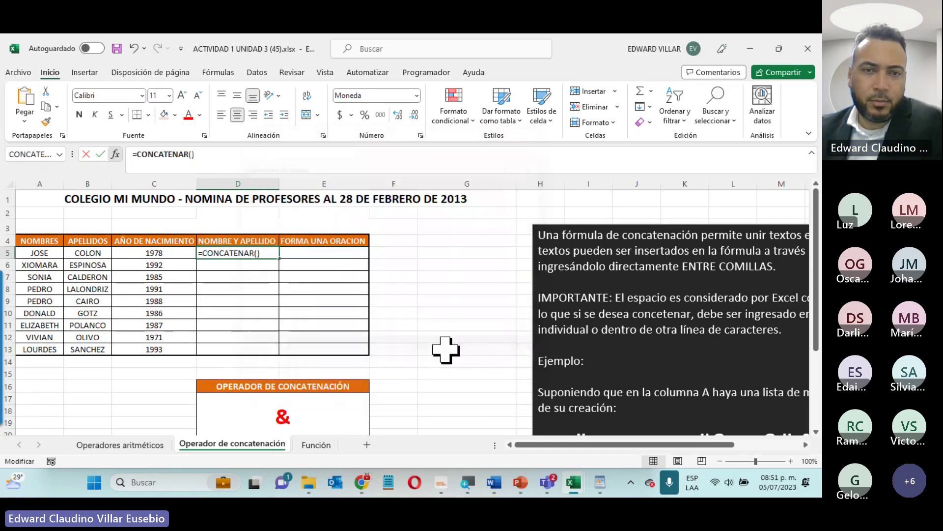
{"action": "left_click_drag", "start_coordinate": [362, 167], "coordinate": [513, 206]}
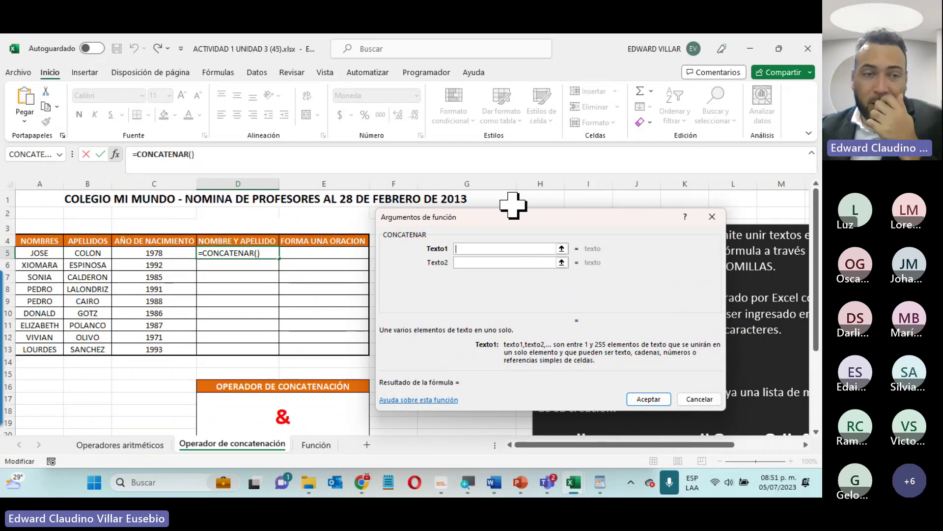
Step: Set Texto1 of the CONCATENAR function to A5 and enter a quoted space as Texto2
{"action": "left_click", "coordinate": [33, 254]}
{"action": "left_click", "coordinate": [507, 262]}
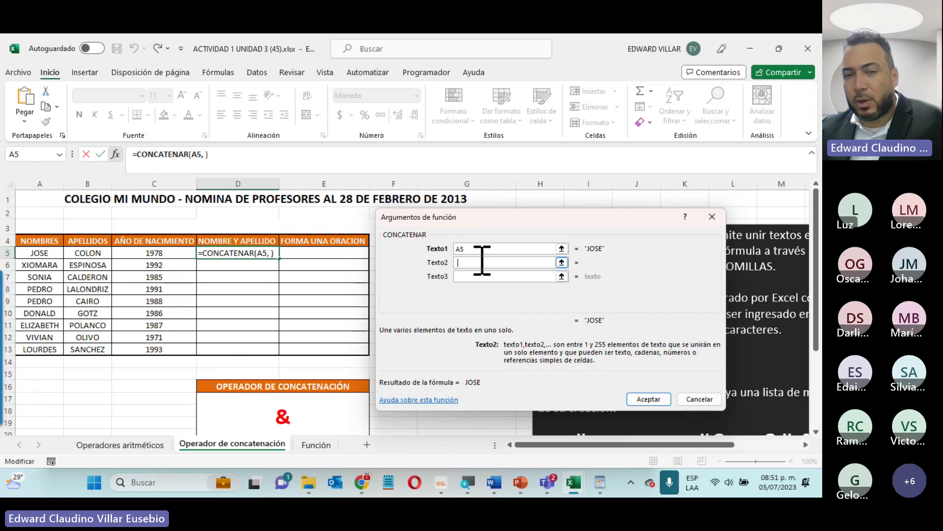
{"action": "left_click", "coordinate": [471, 276]}
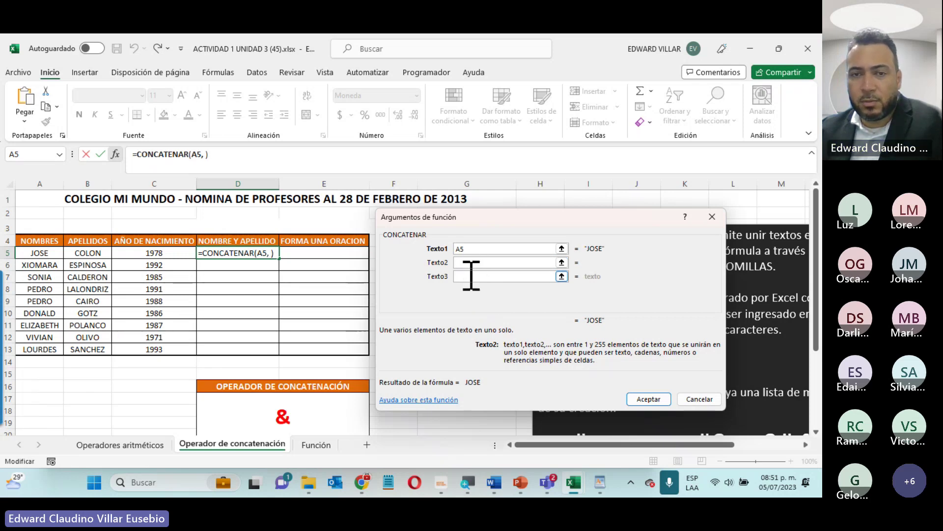
{"action": "left_click", "coordinate": [473, 263]}
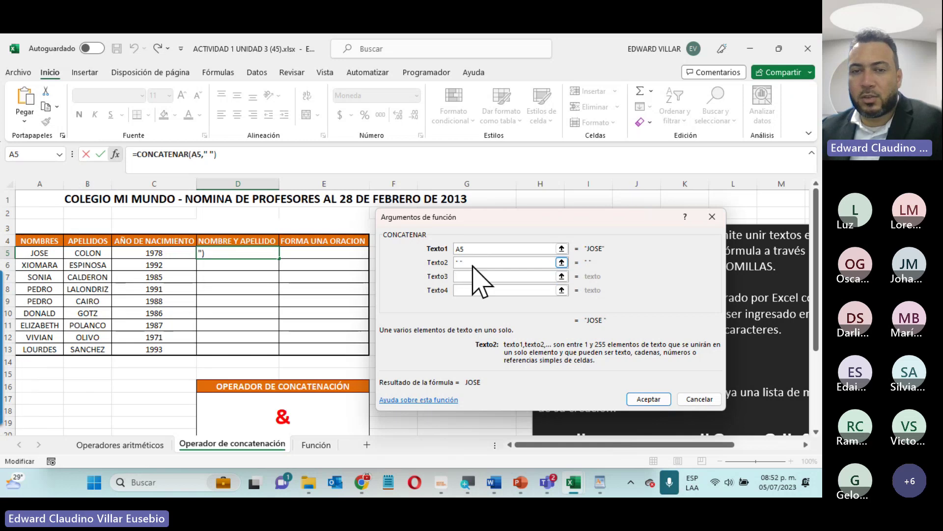
Step: Try the quoted word "HOLA" as Texto2 to demonstrate literal text, and clear the argument
{"action": "type", "text": "\""}
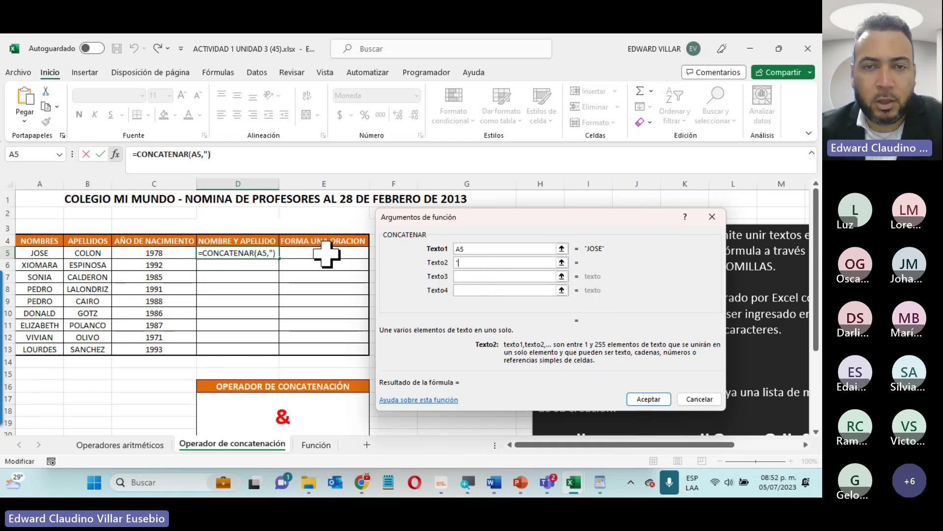
{"action": "type", "text": "HOLA"}
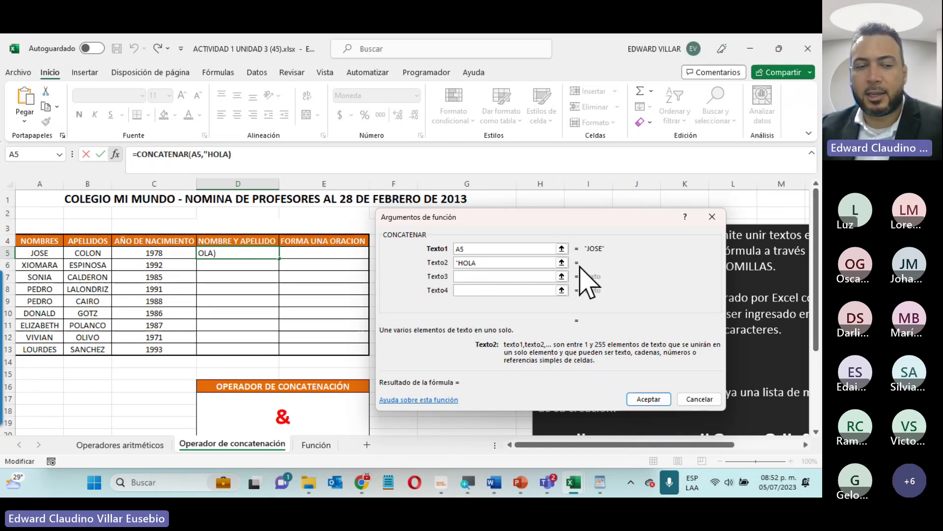
{"action": "type", "text": "\""}
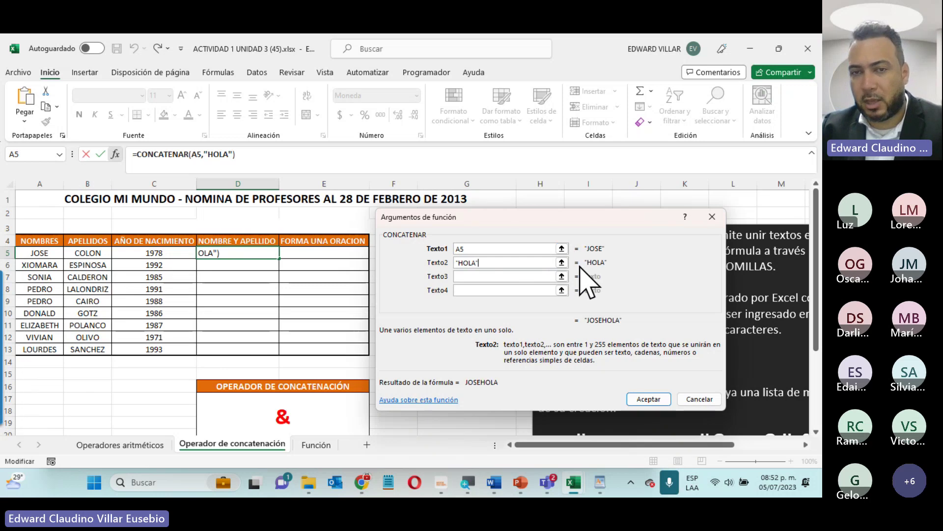
{"action": "key", "text": "BackSpace"}
{"action": "key", "text": "BackSpace"}
{"action": "key", "text": "BackSpace"}
{"action": "key", "text": "BackSpace"}
{"action": "key", "text": "BackSpace"}
{"action": "key", "text": "BackSpace"}
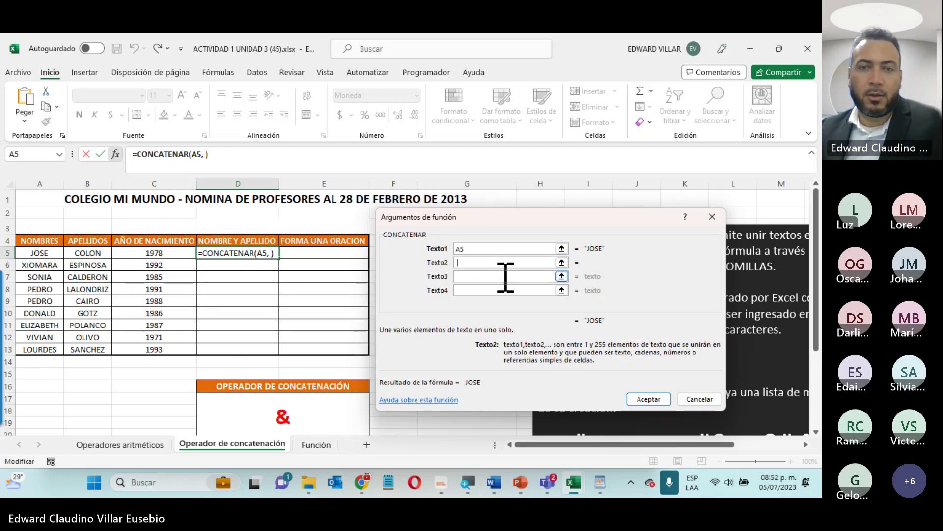
Step: Enter a quoted space as Texto2 and B5 as Texto3, and confirm the CONCATENAR formula in D5
{"action": "type", "text": "\" \""}
{"action": "key", "text": "Tab"}
{"action": "left_click", "coordinate": [78, 252]}
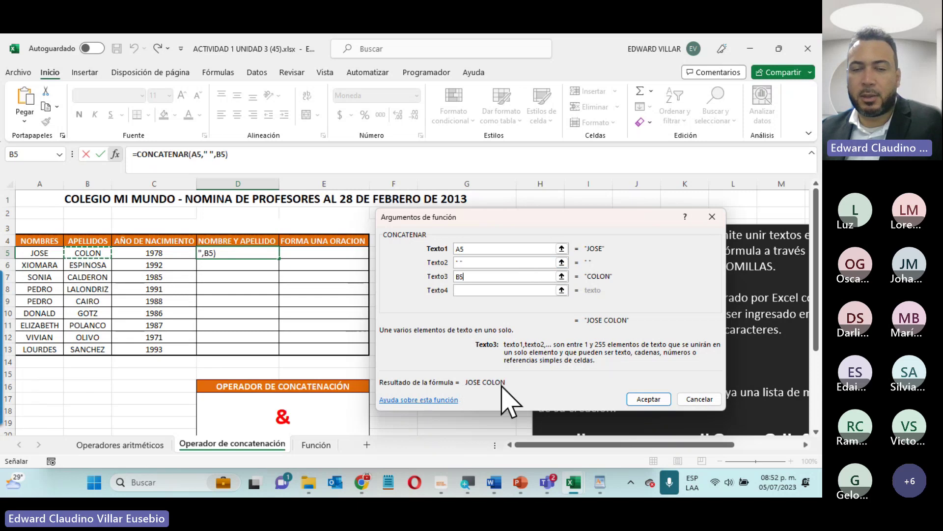
{"action": "left_click", "coordinate": [659, 401]}
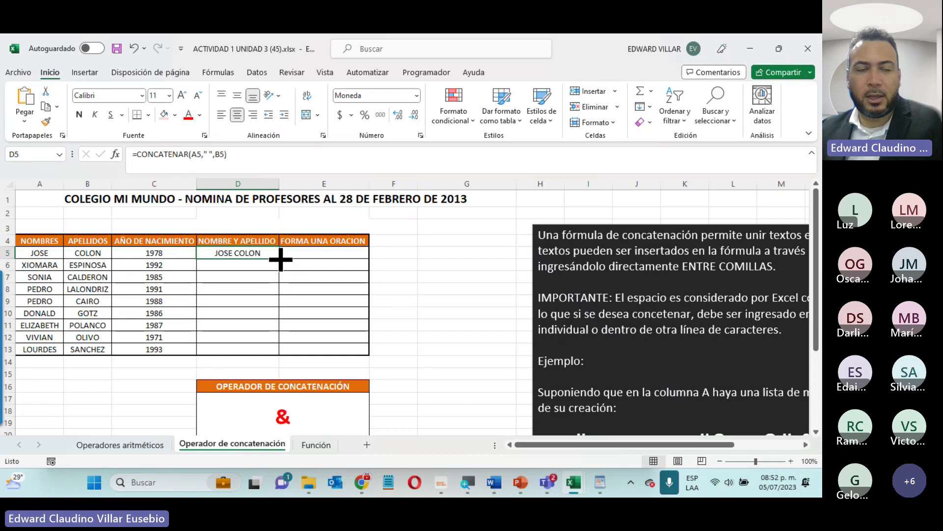
Step: Fill the D5 formula down the NOMBRE Y APELLIDO column to D13 and check the references in the last row
{"action": "double_click", "coordinate": [279, 259]}
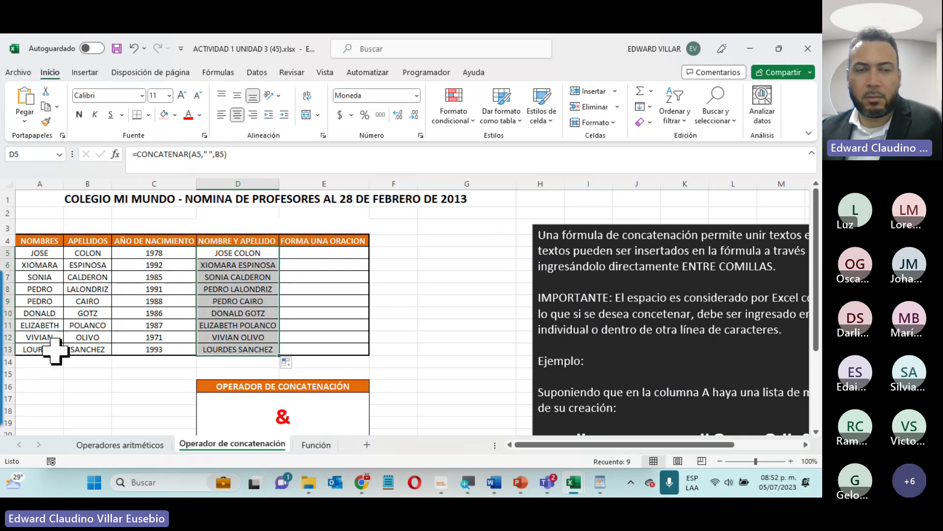
{"action": "double_click", "coordinate": [247, 349]}
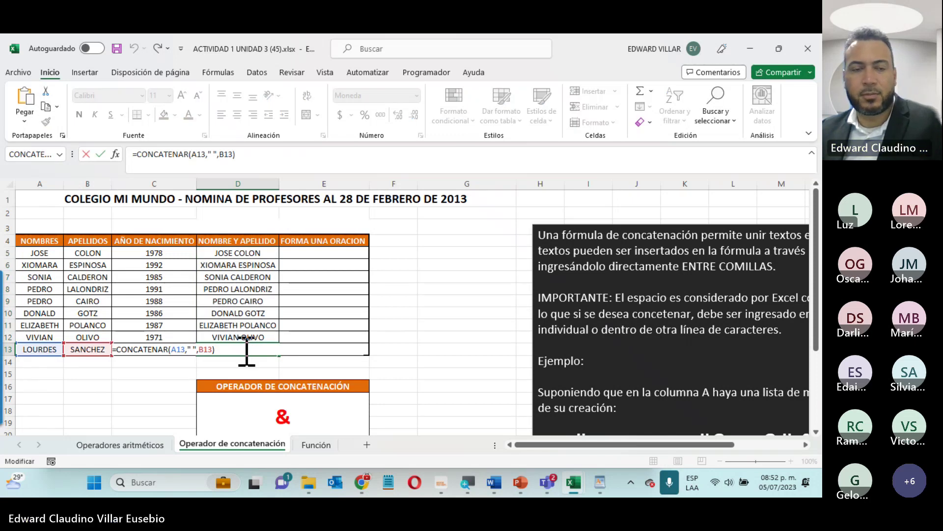
{"action": "key", "text": "ctrl+Return"}
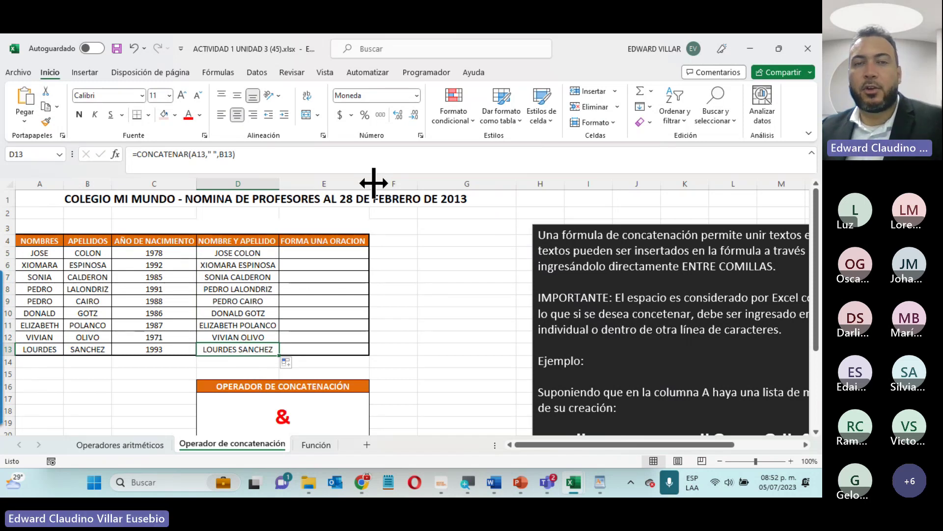
Step: Widen the FORMA UNA ORACION column to fit a full sentence and insert the CONCATENAR function in E5
{"action": "left_click_drag", "start_coordinate": [373, 181], "coordinate": [570, 191]}
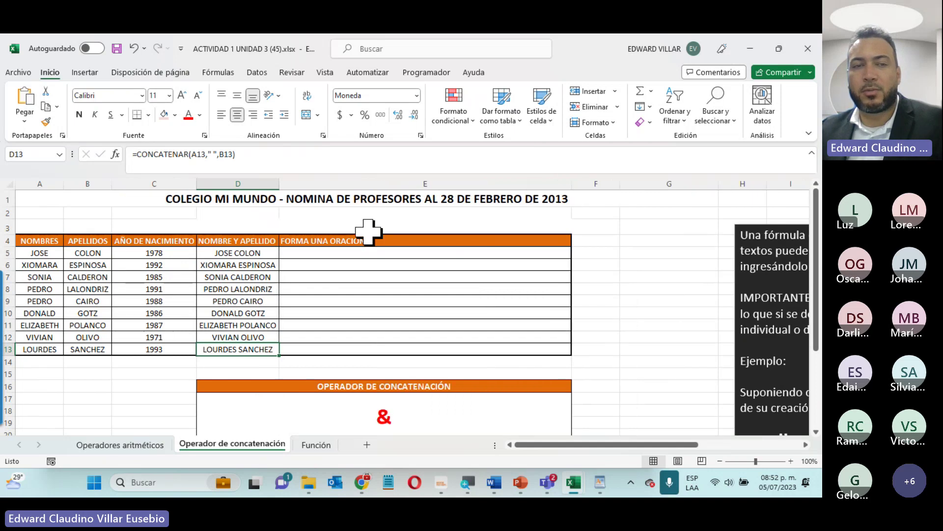
{"action": "left_click", "coordinate": [312, 254]}
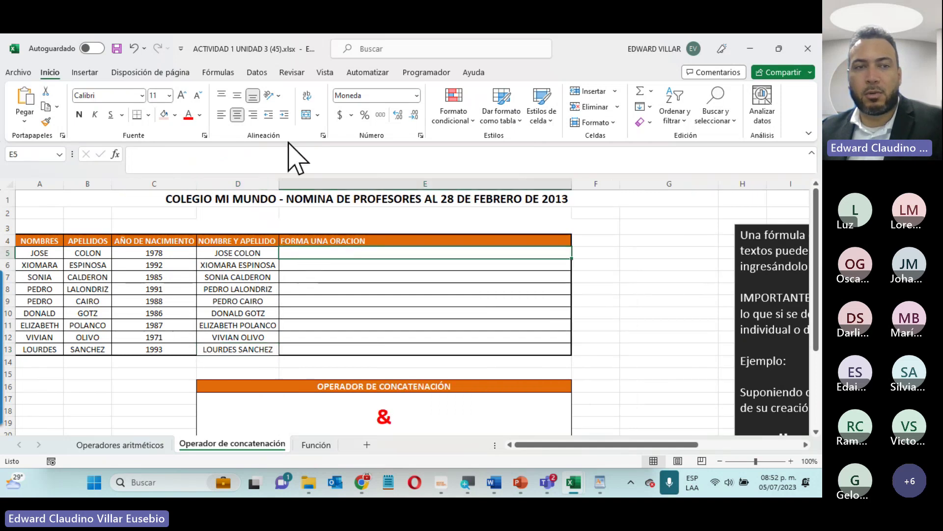
{"action": "left_click", "coordinate": [115, 154]}
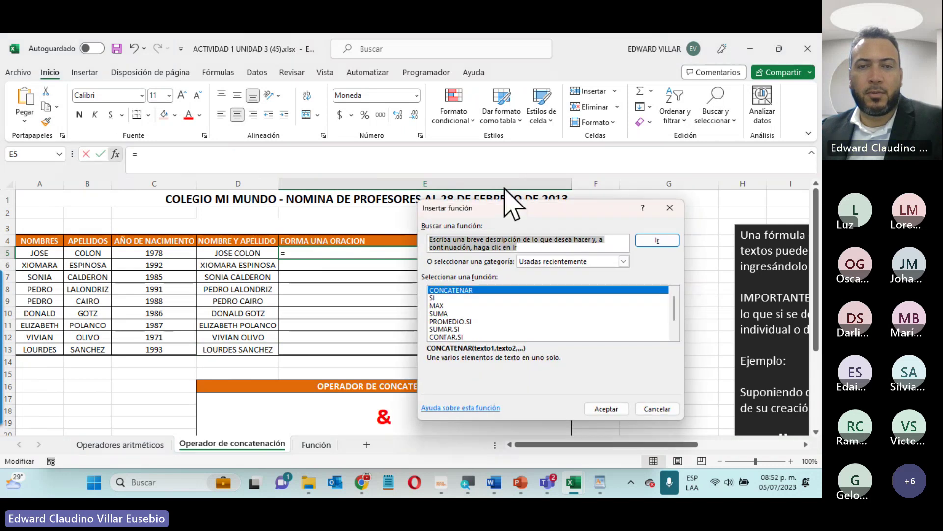
{"action": "double_click", "coordinate": [466, 291]}
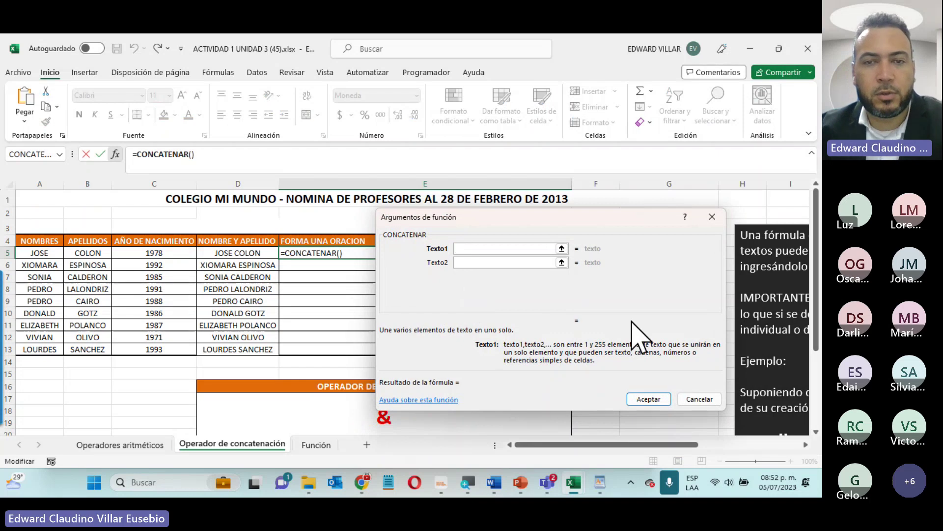
Step: Set Texto1 to the quoted text "EL AÑO DE NACIMIENTO DE ", including the trailing space
{"action": "type", "text": "\""}
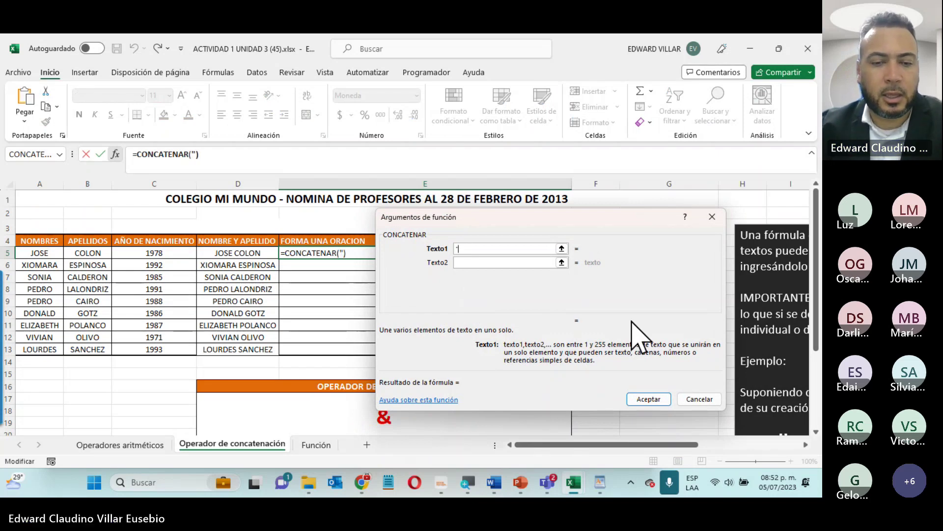
{"action": "type", "text": "EL AÑO DE"}
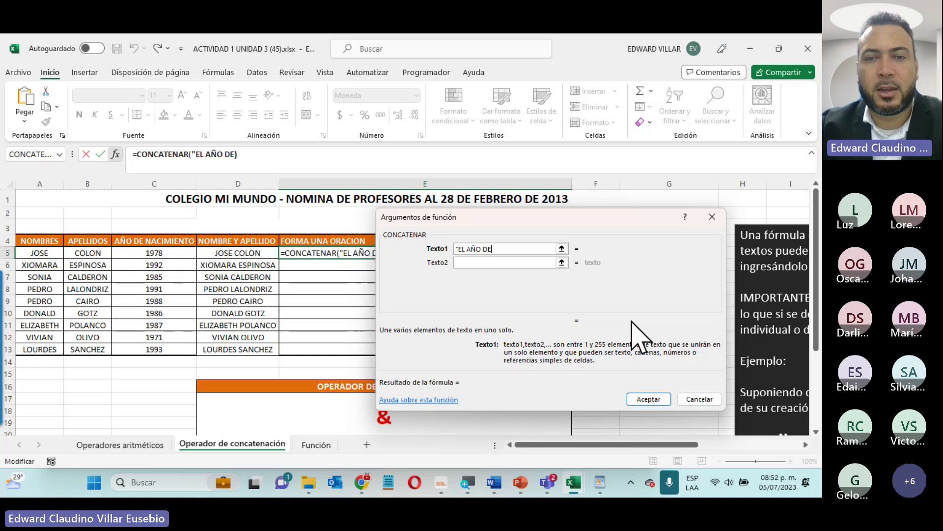
{"action": "type", "text": " NACIMIENTRO "}
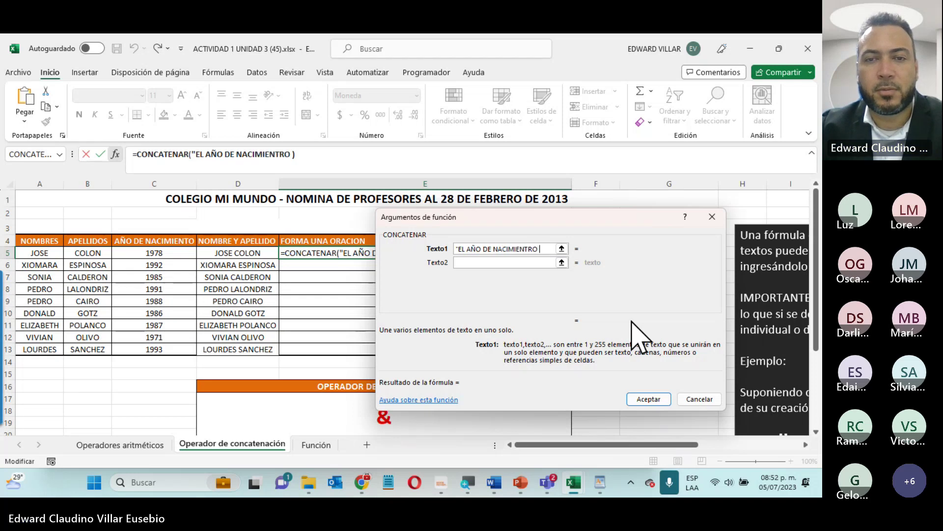
{"action": "key", "text": "BackSpace"}
{"action": "key", "text": "BackSpace"}
{"action": "key", "text": "BackSpace"}
{"action": "type", "text": "O DE"}
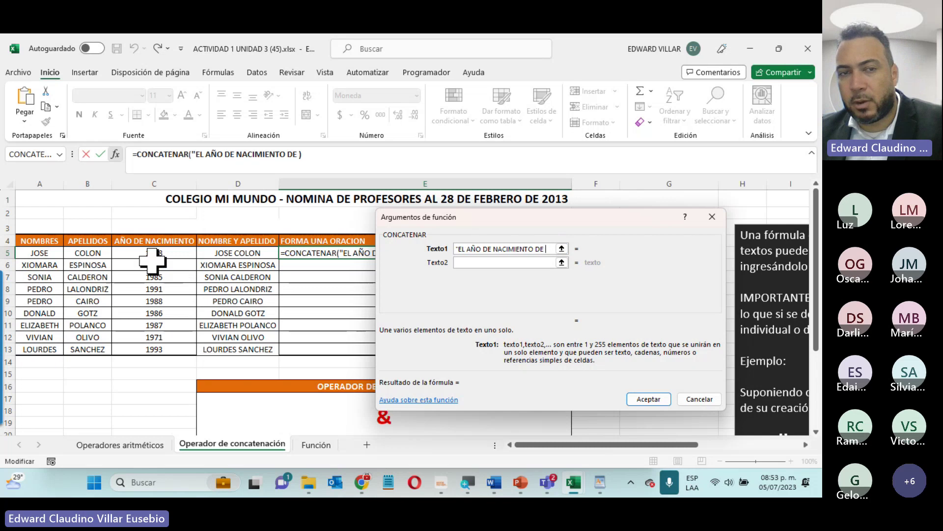
{"action": "left_click", "coordinate": [478, 265]}
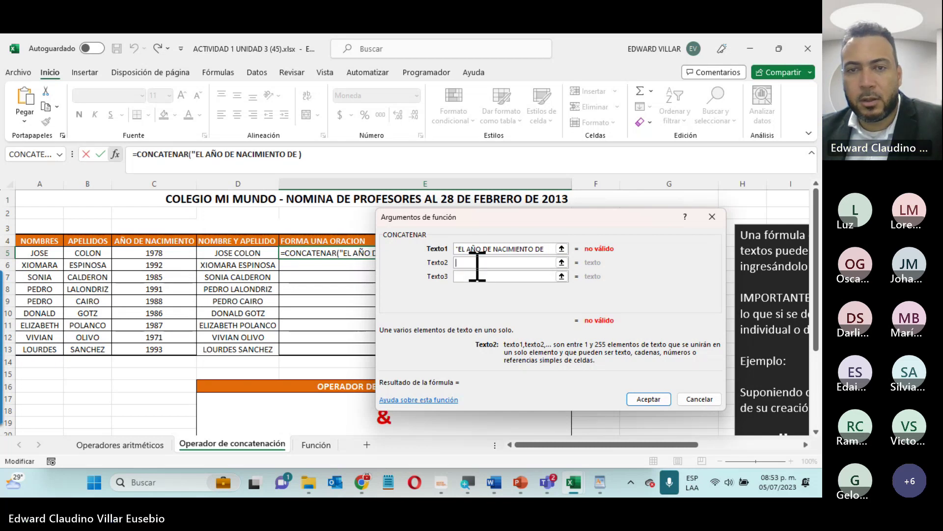
{"action": "left_click", "coordinate": [549, 253]}
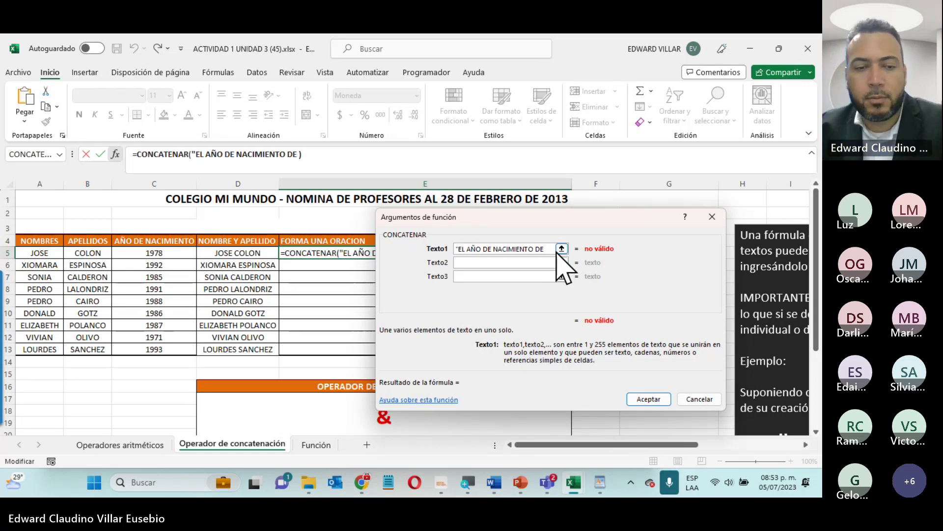
{"action": "type", "text": "\""}
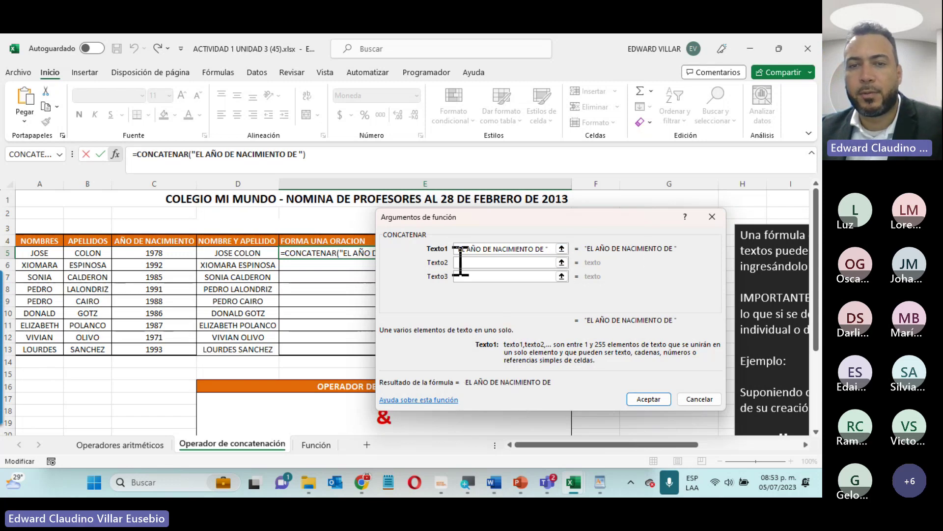
Step: Set Texto2 to the full name in D5 and Texto3 to " FUE " with a space on each side
{"action": "left_click", "coordinate": [465, 264]}
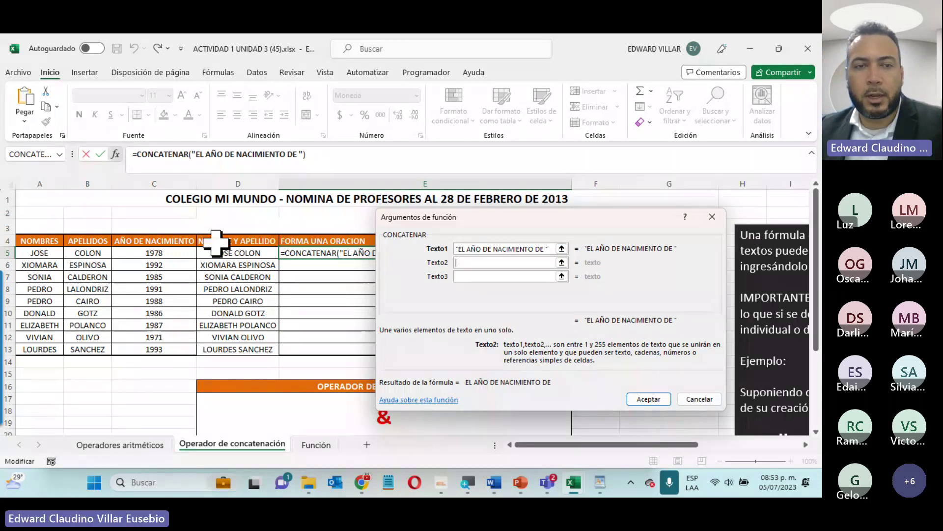
{"action": "left_click", "coordinate": [213, 260]}
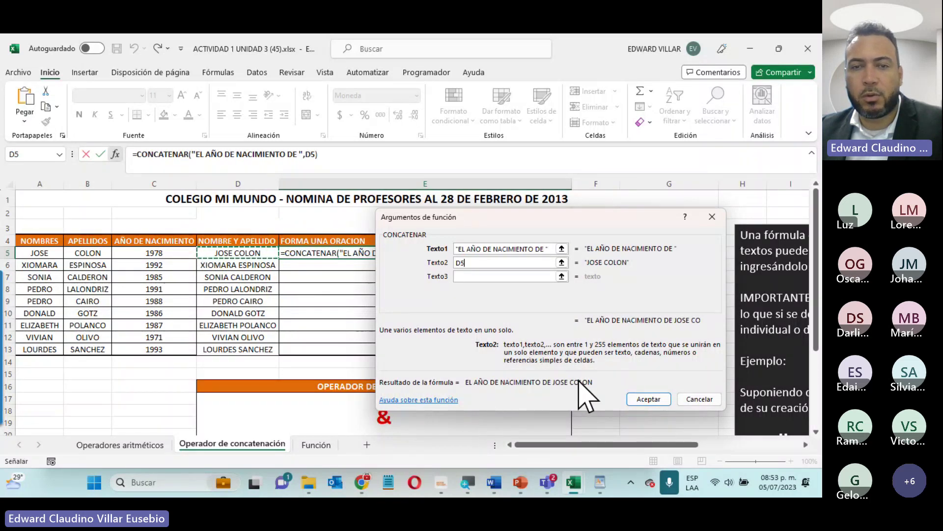
{"action": "left_click", "coordinate": [469, 276]}
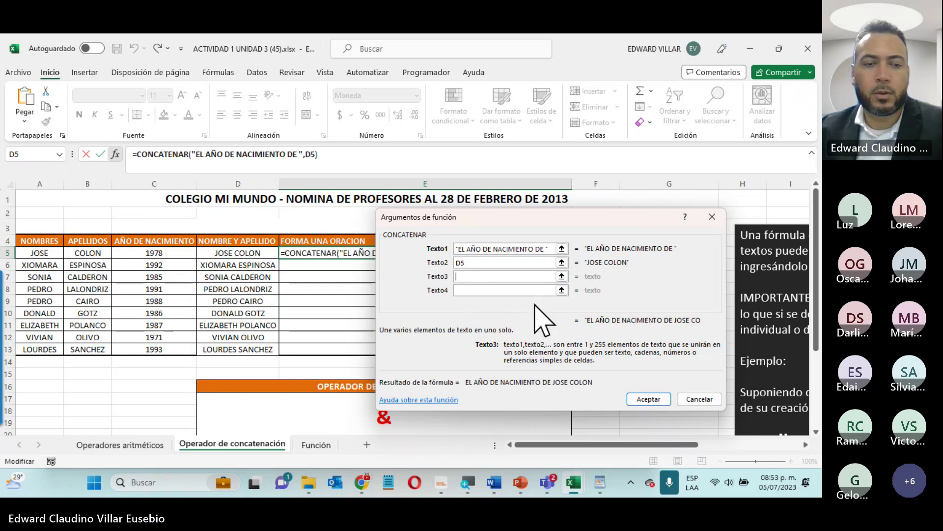
{"action": "type", "text": "\""}
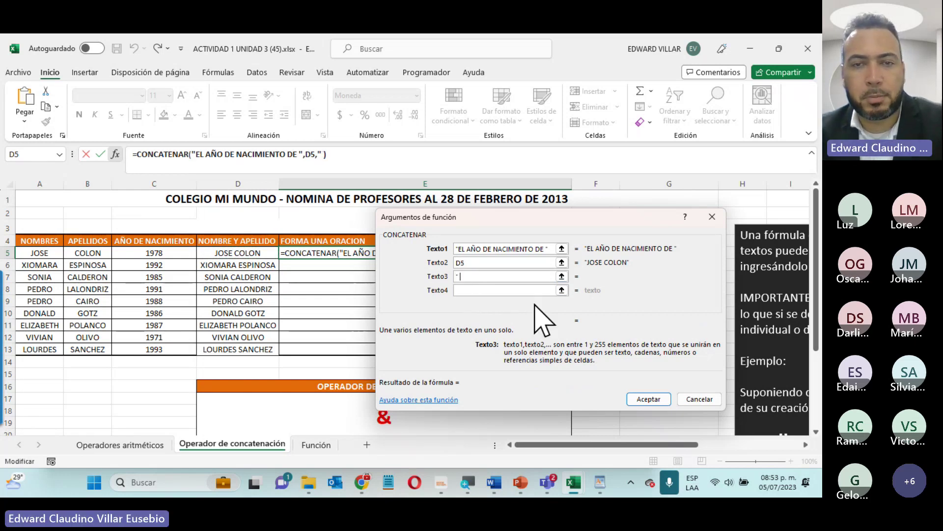
{"action": "type", "text": " f"}
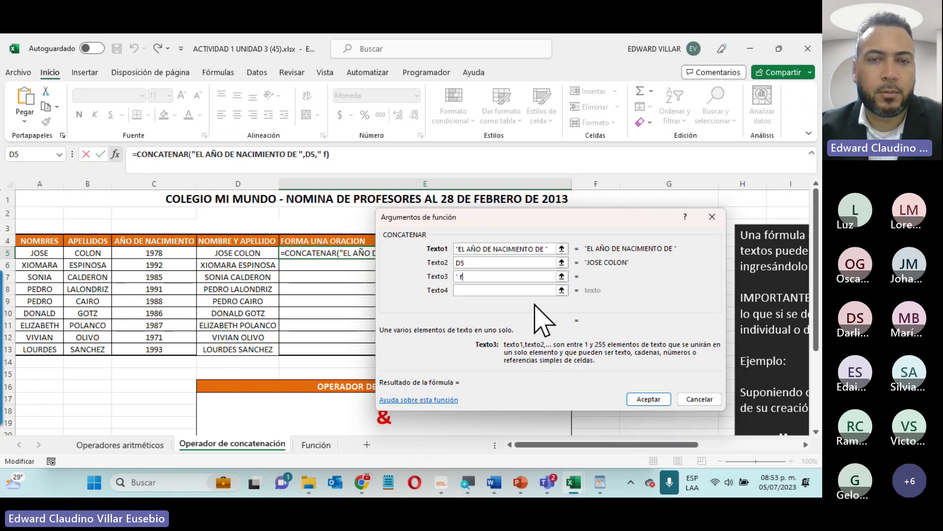
{"action": "type", "text": "UE \""}
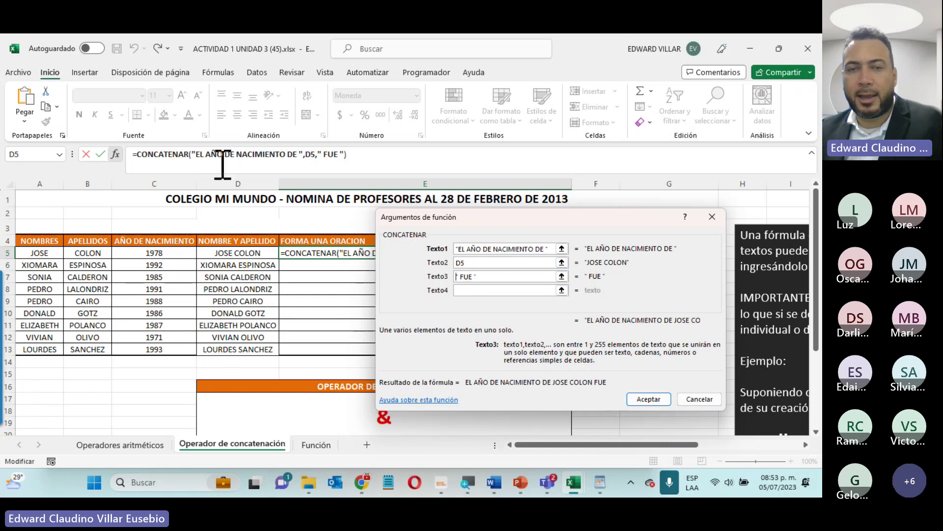
Step: Set Texto4 to the birth year in C5 and confirm the sentence formula in E5
{"action": "left_click", "coordinate": [506, 290]}
{"action": "left_click", "coordinate": [161, 254]}
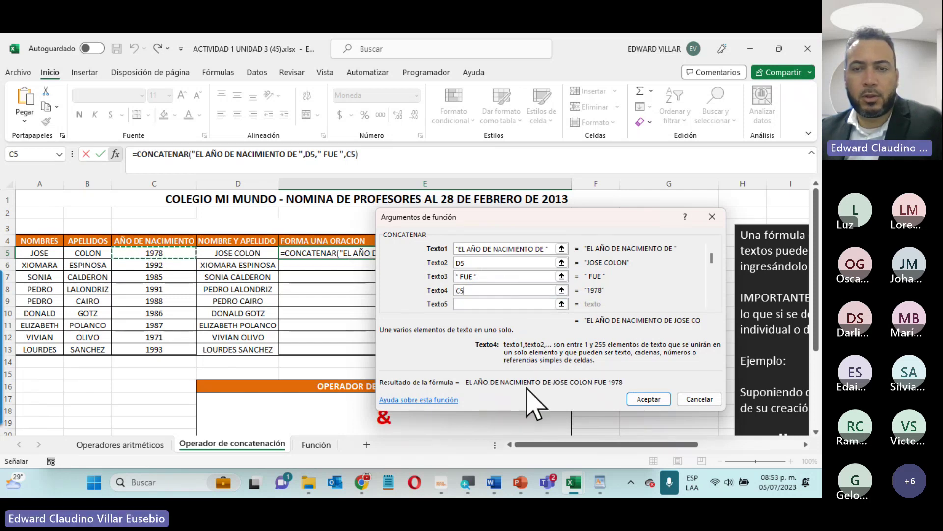
{"action": "left_click", "coordinate": [638, 399]}
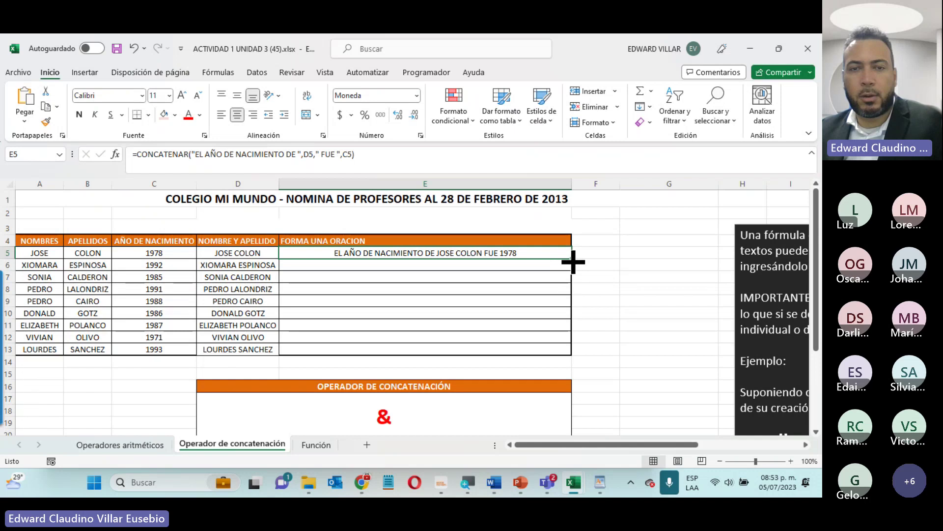
Step: Fill the sentence formula from E5 down through E13 for the remaining teachers
{"action": "double_click", "coordinate": [572, 259]}
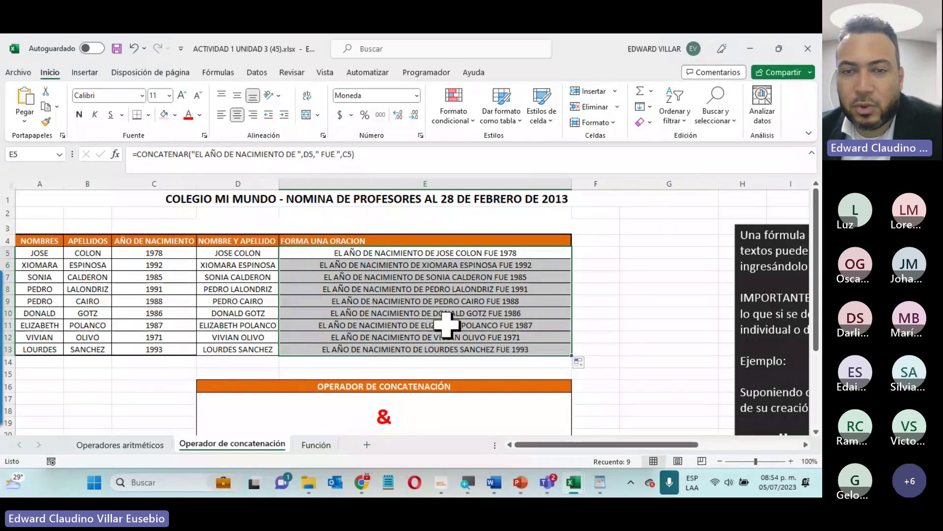
{"action": "left_click", "coordinate": [522, 338]}
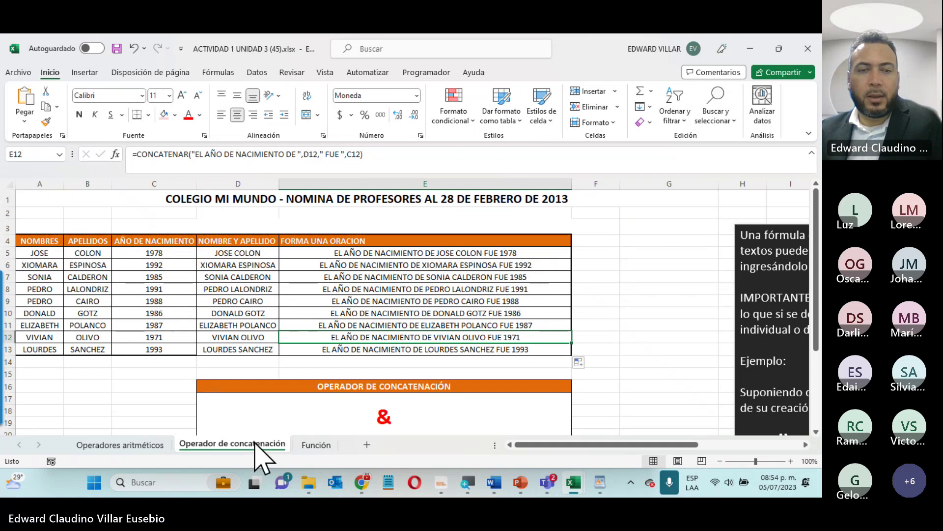
Step: Open the Función sheet and examine the note on function syntax and the argument separator symbols
{"action": "left_click", "coordinate": [303, 445]}
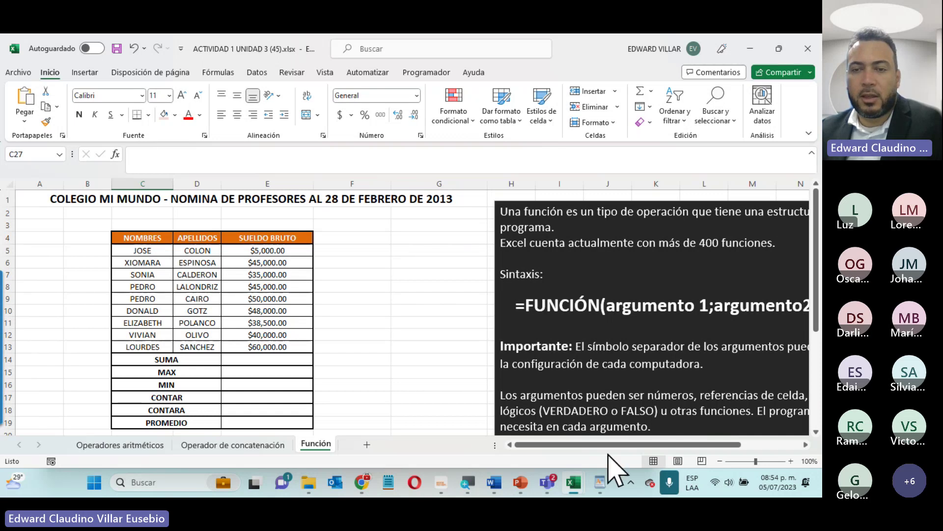
{"action": "left_click_drag", "start_coordinate": [613, 445], "coordinate": [704, 449]}
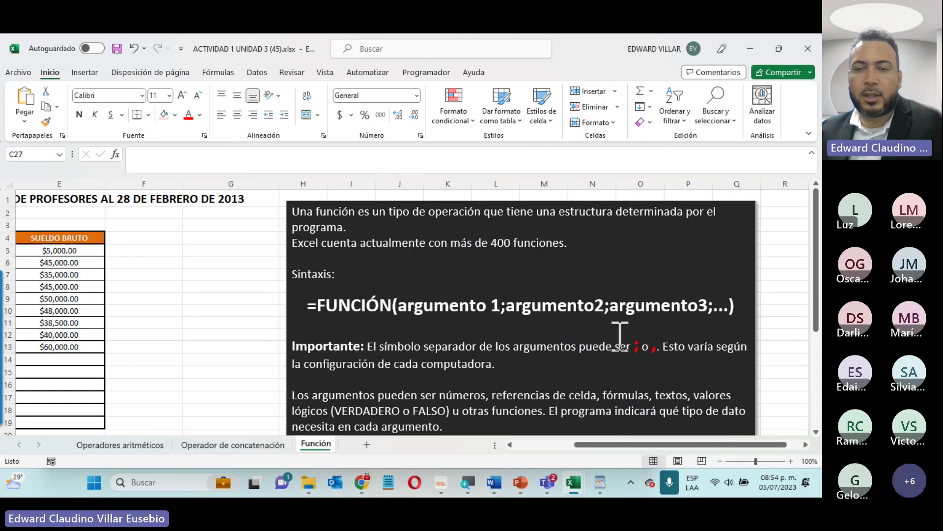
{"action": "left_click_drag", "start_coordinate": [633, 346], "coordinate": [650, 347]}
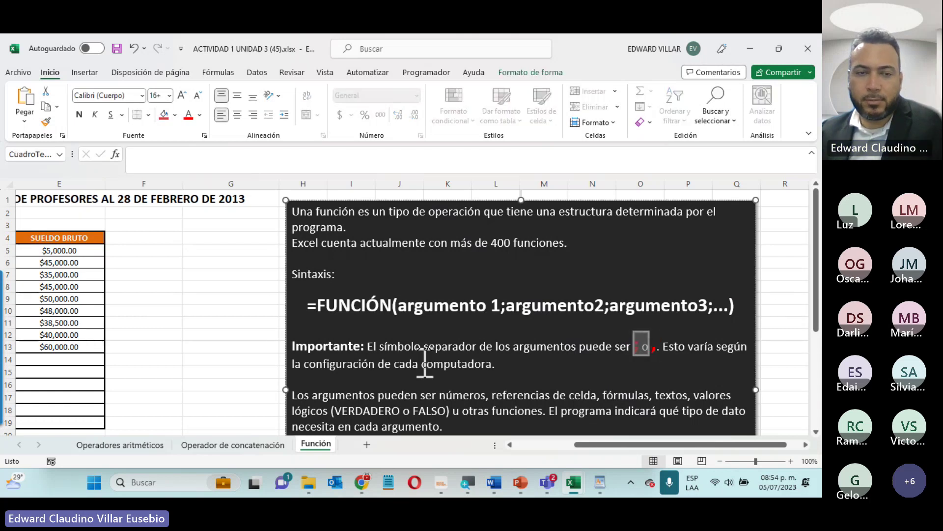
{"action": "left_click", "coordinate": [543, 445]}
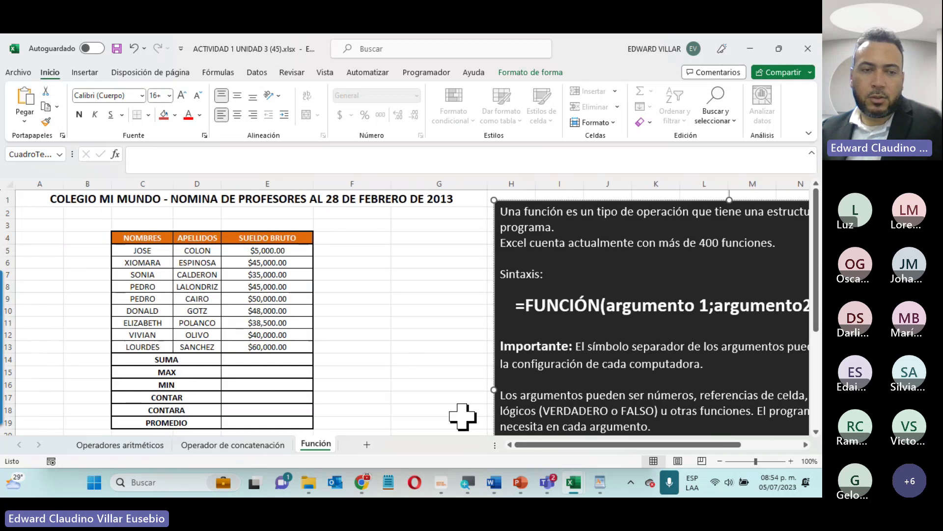
Step: Total the gross salaries in E14 with the SUMA function over the range E5:E13
{"action": "scroll", "coordinate": [169, 347], "scroll_direction": "down", "scroll_amount": 2}
{"action": "scroll", "coordinate": [169, 339], "scroll_direction": "up", "scroll_amount": 1}
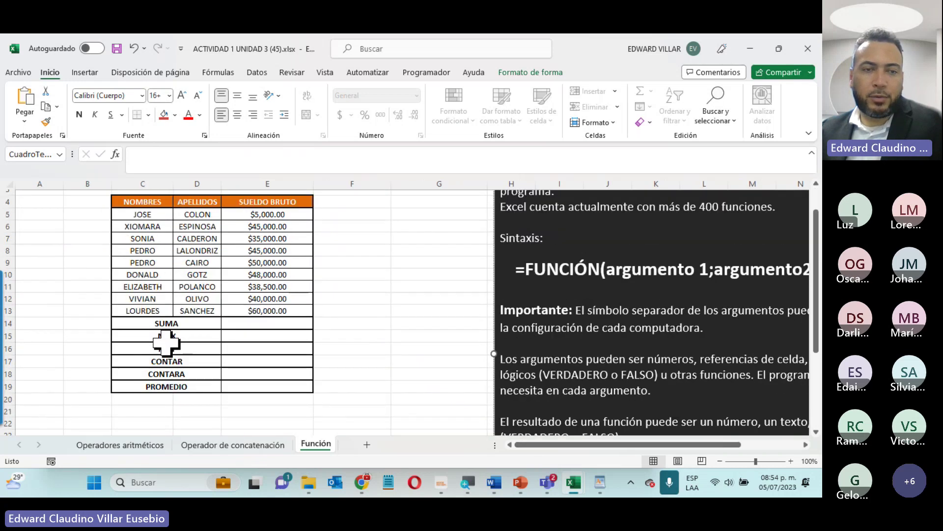
{"action": "left_click", "coordinate": [281, 322]}
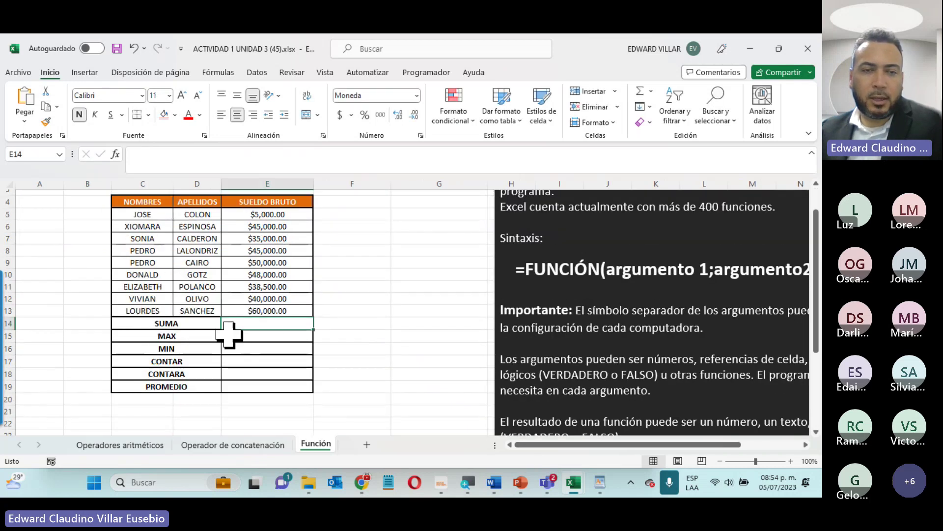
{"action": "left_click", "coordinate": [116, 153]}
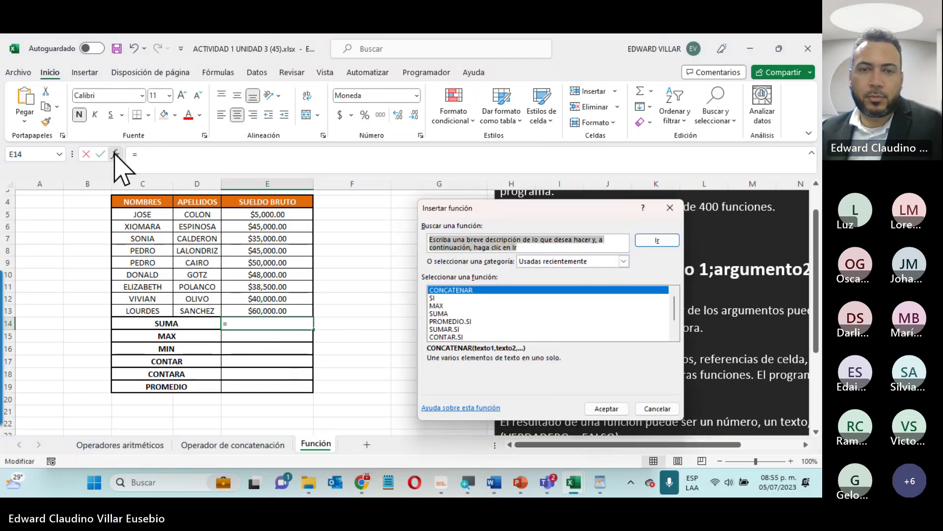
{"action": "left_click", "coordinate": [439, 313]}
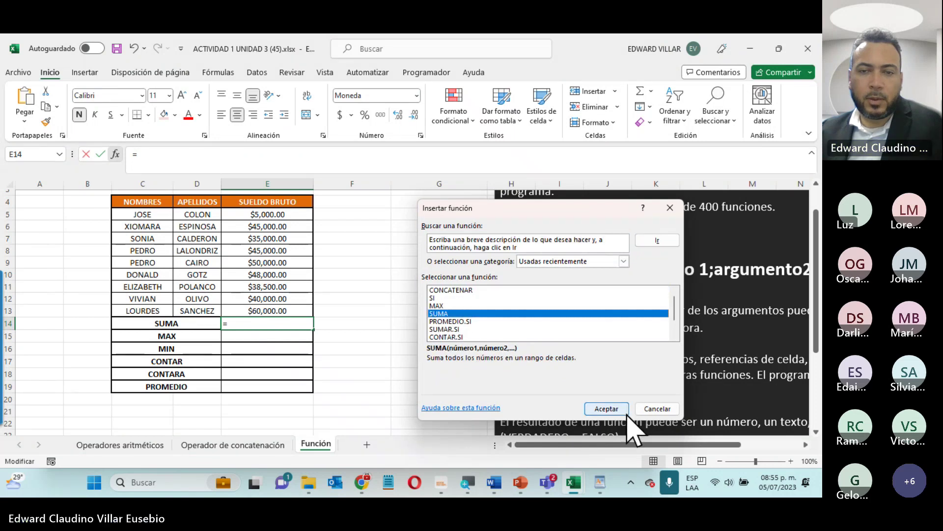
{"action": "left_click", "coordinate": [604, 411]}
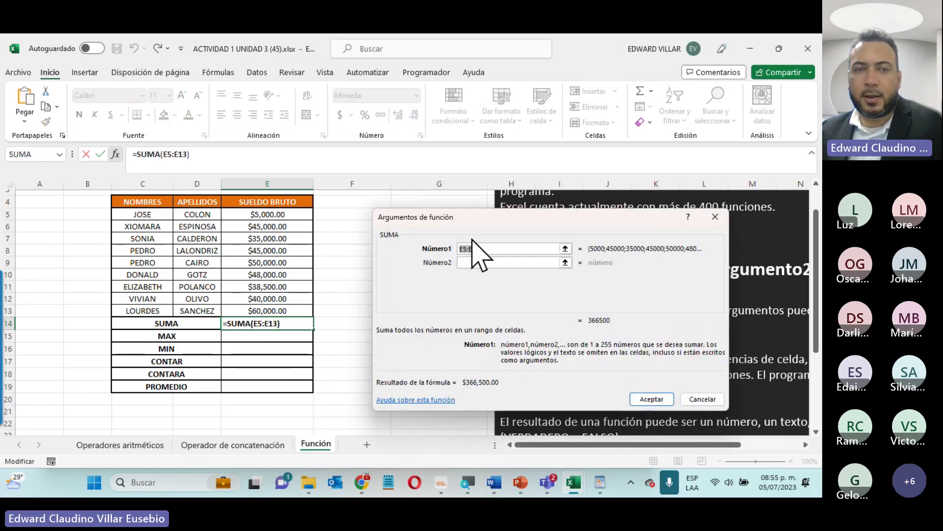
{"action": "left_click_drag", "start_coordinate": [270, 215], "coordinate": [263, 307]}
{"action": "left_click", "coordinate": [650, 399]}
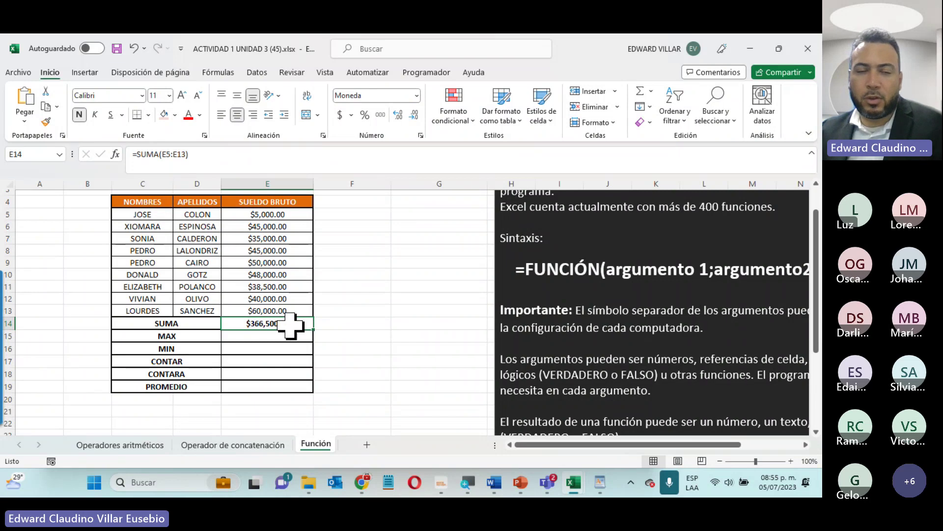
Step: Insert the MAX function in E15 for the highest gross salary
{"action": "left_click", "coordinate": [253, 337]}
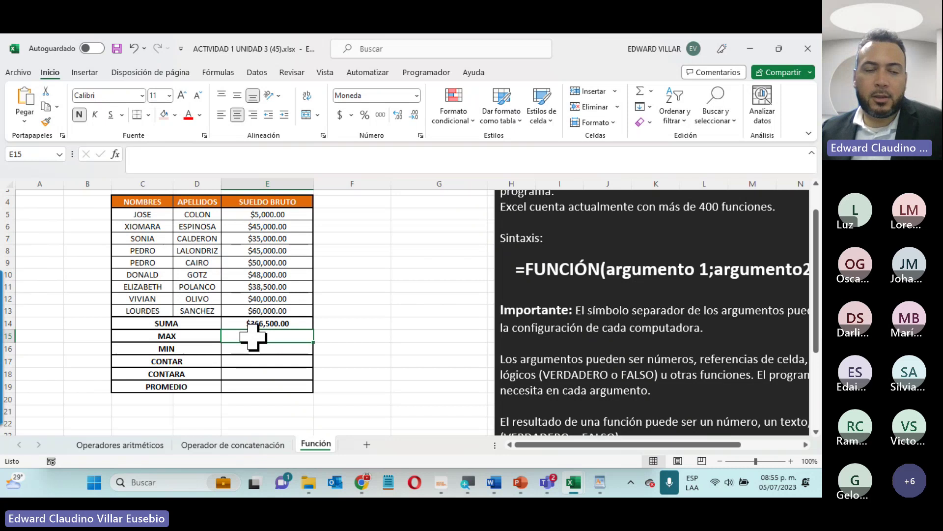
{"action": "left_click", "coordinate": [230, 349]}
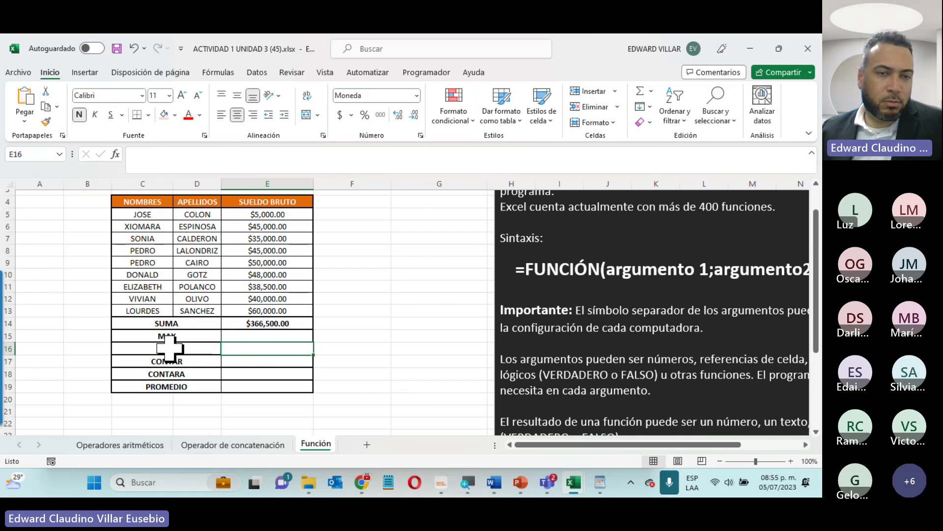
{"action": "left_click", "coordinate": [251, 335]}
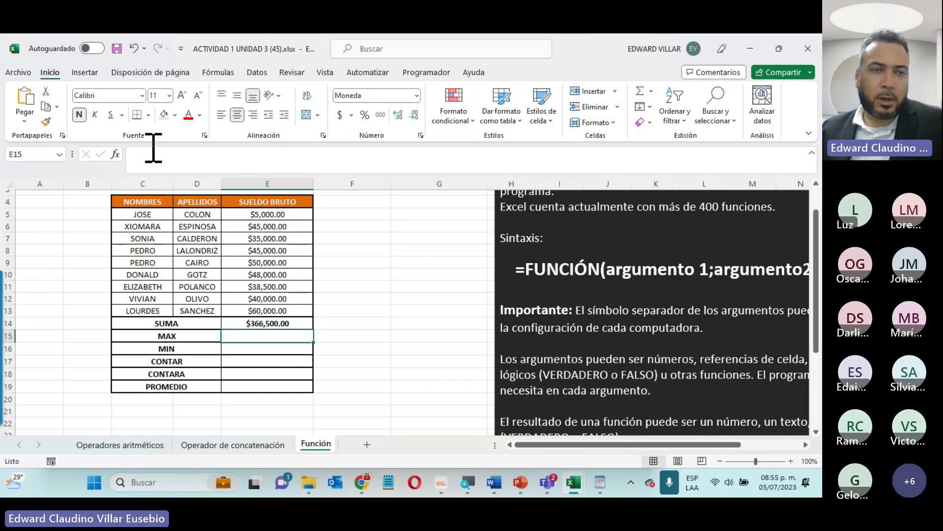
{"action": "left_click", "coordinate": [115, 154]}
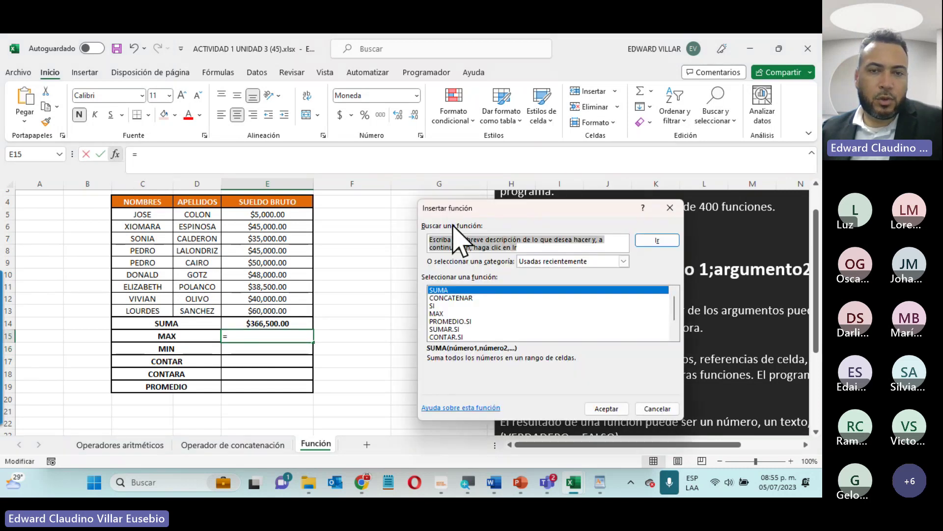
{"action": "left_click", "coordinate": [436, 314]}
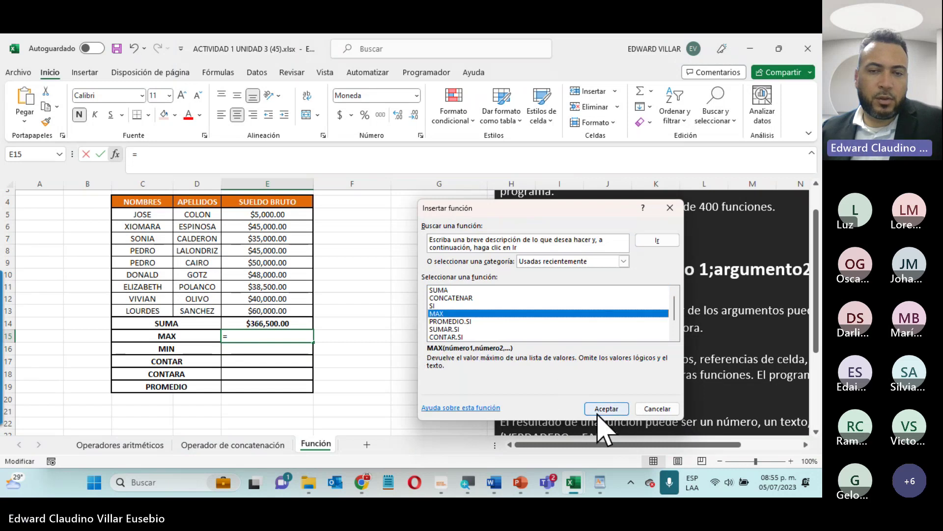
{"action": "left_click", "coordinate": [600, 412]}
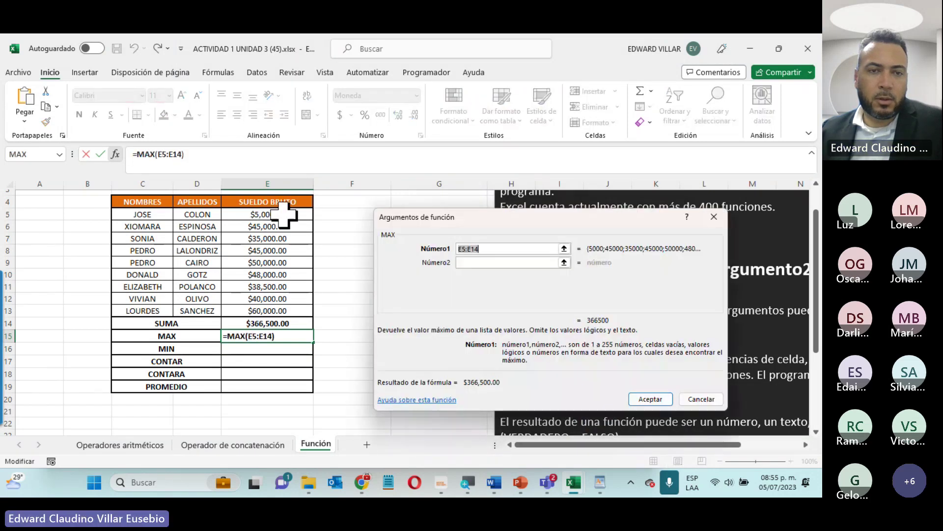